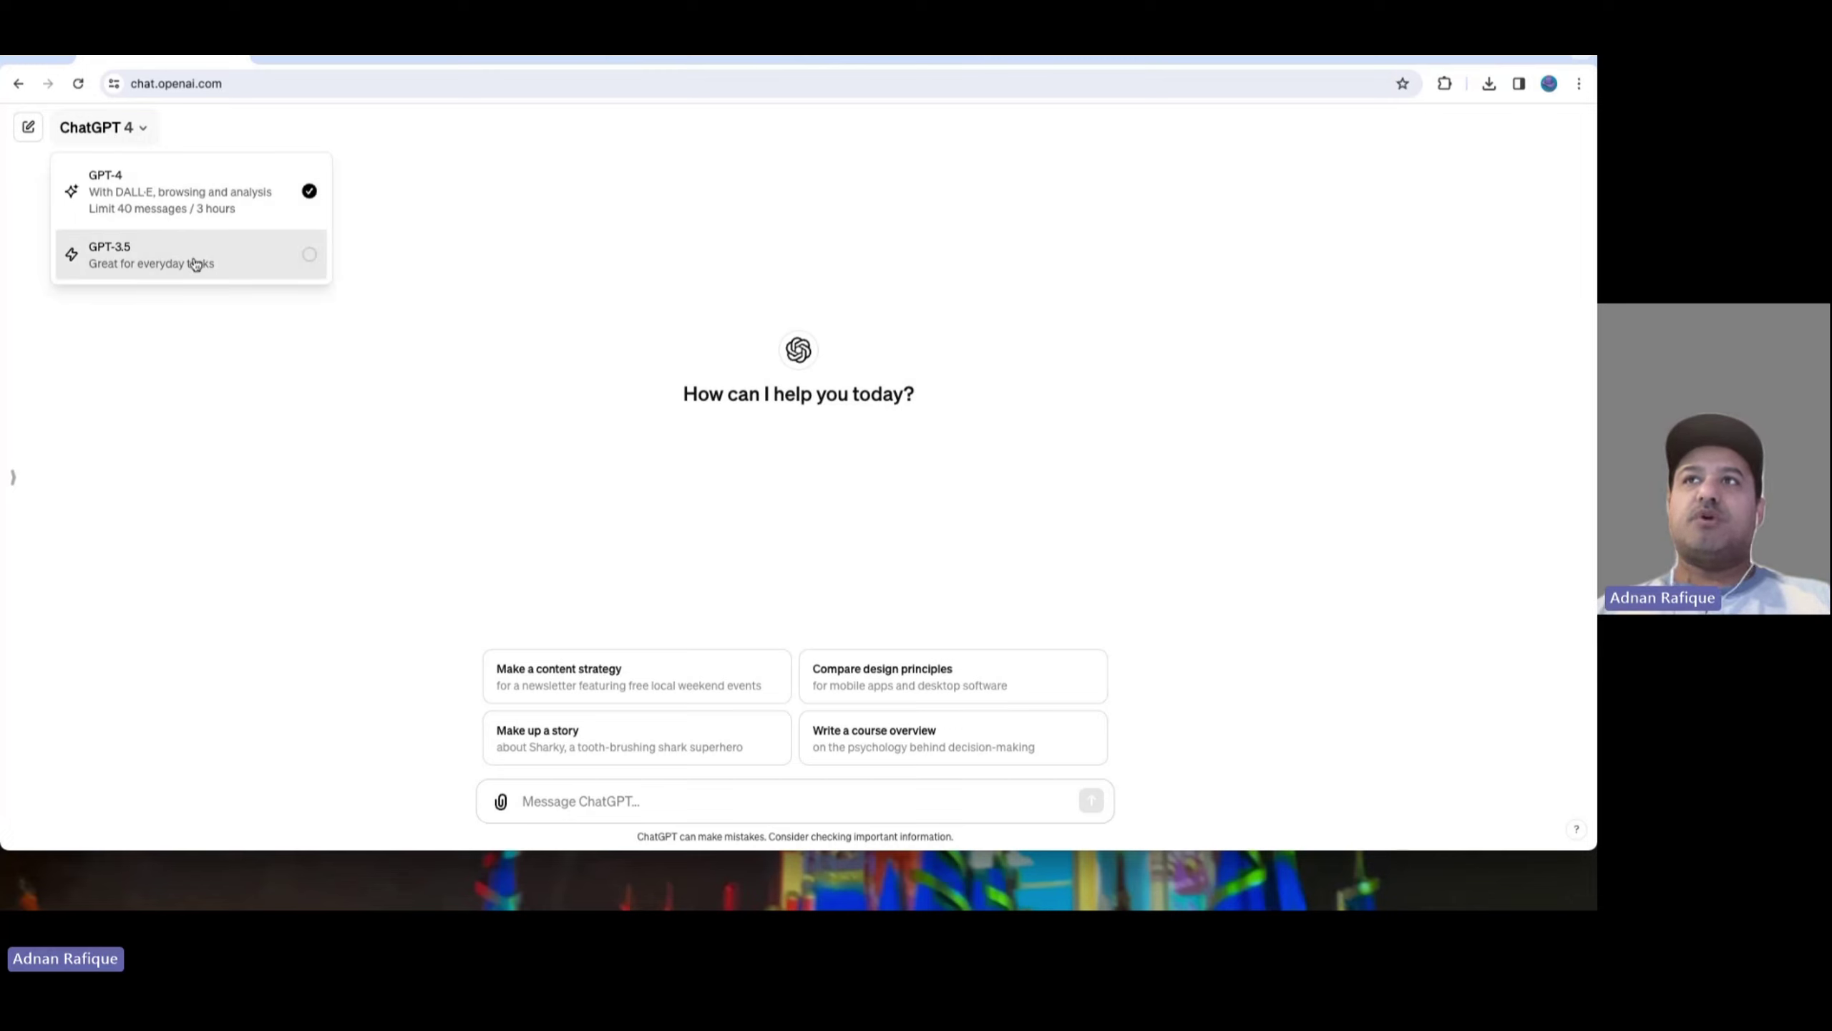
Dismiss the model list with GPT-4 still selected and show the sidebar of GPTs and chats
left_click(137, 130)
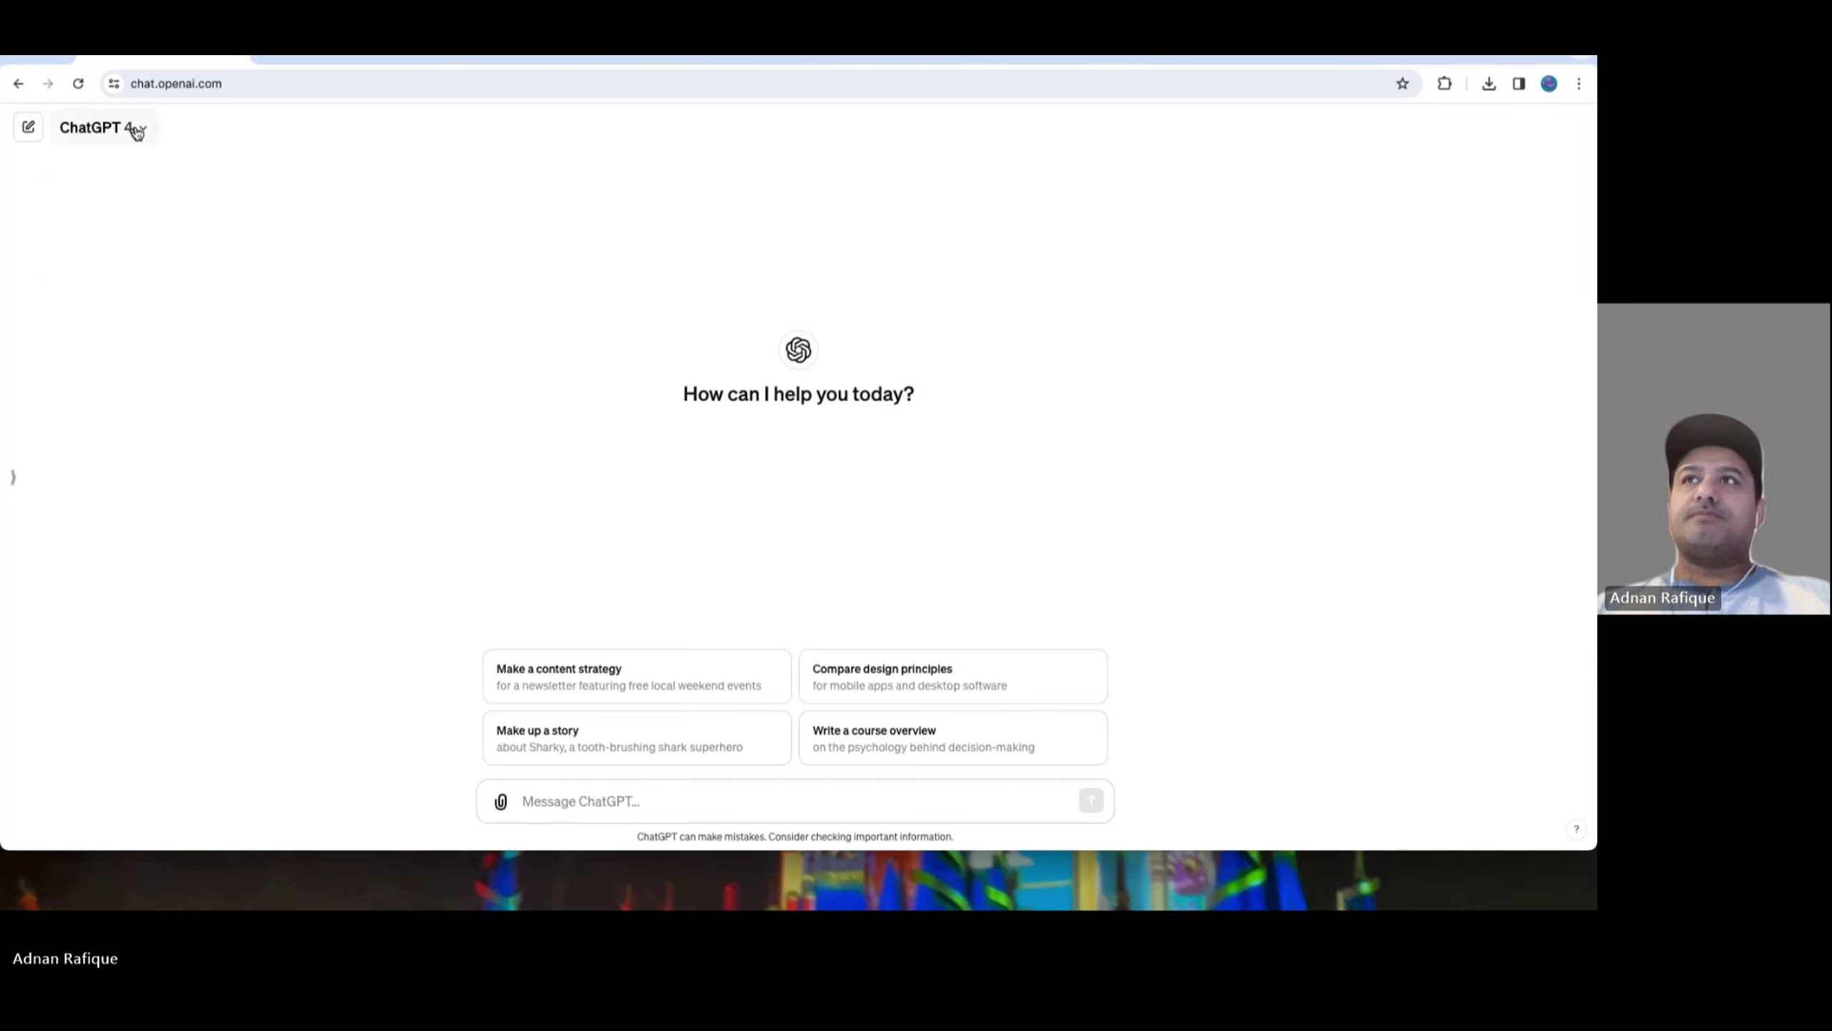
left_click(13, 477)
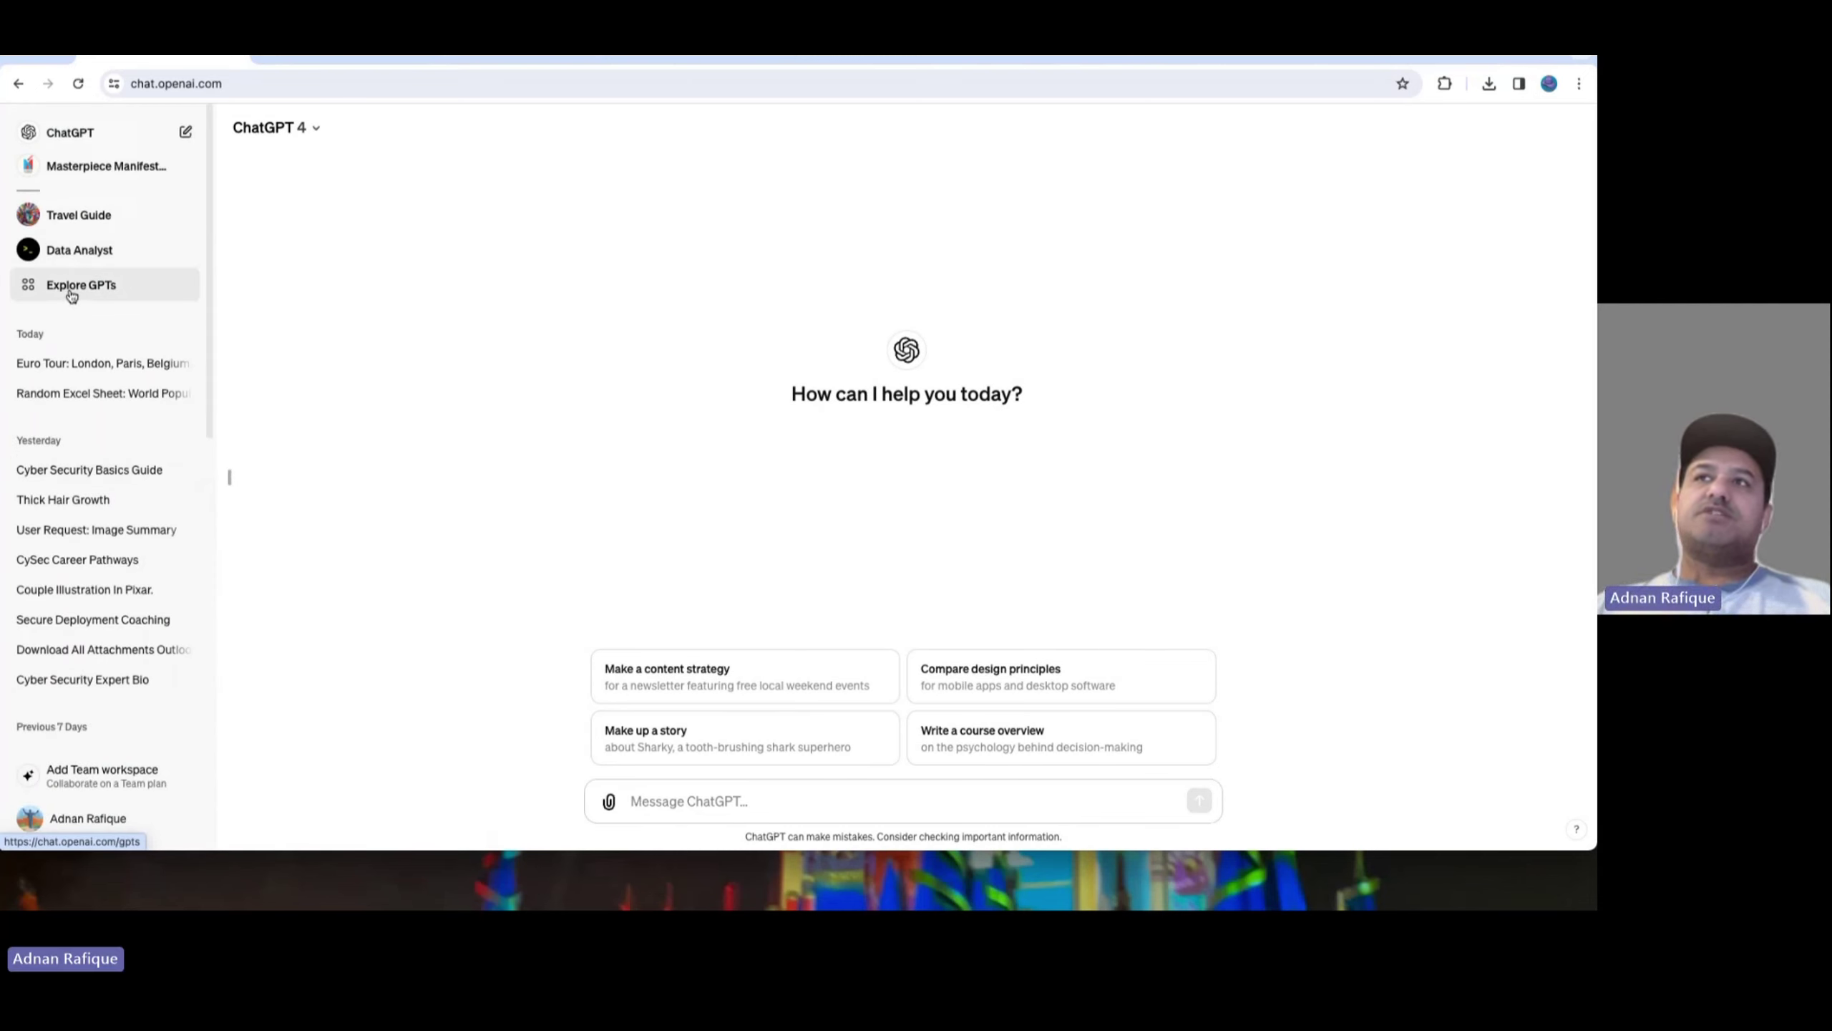
Open Explore GPTs with the sidebar hidden and scroll through the Trending and By ChatGPT lists
left_click(71, 292)
left_click(231, 480)
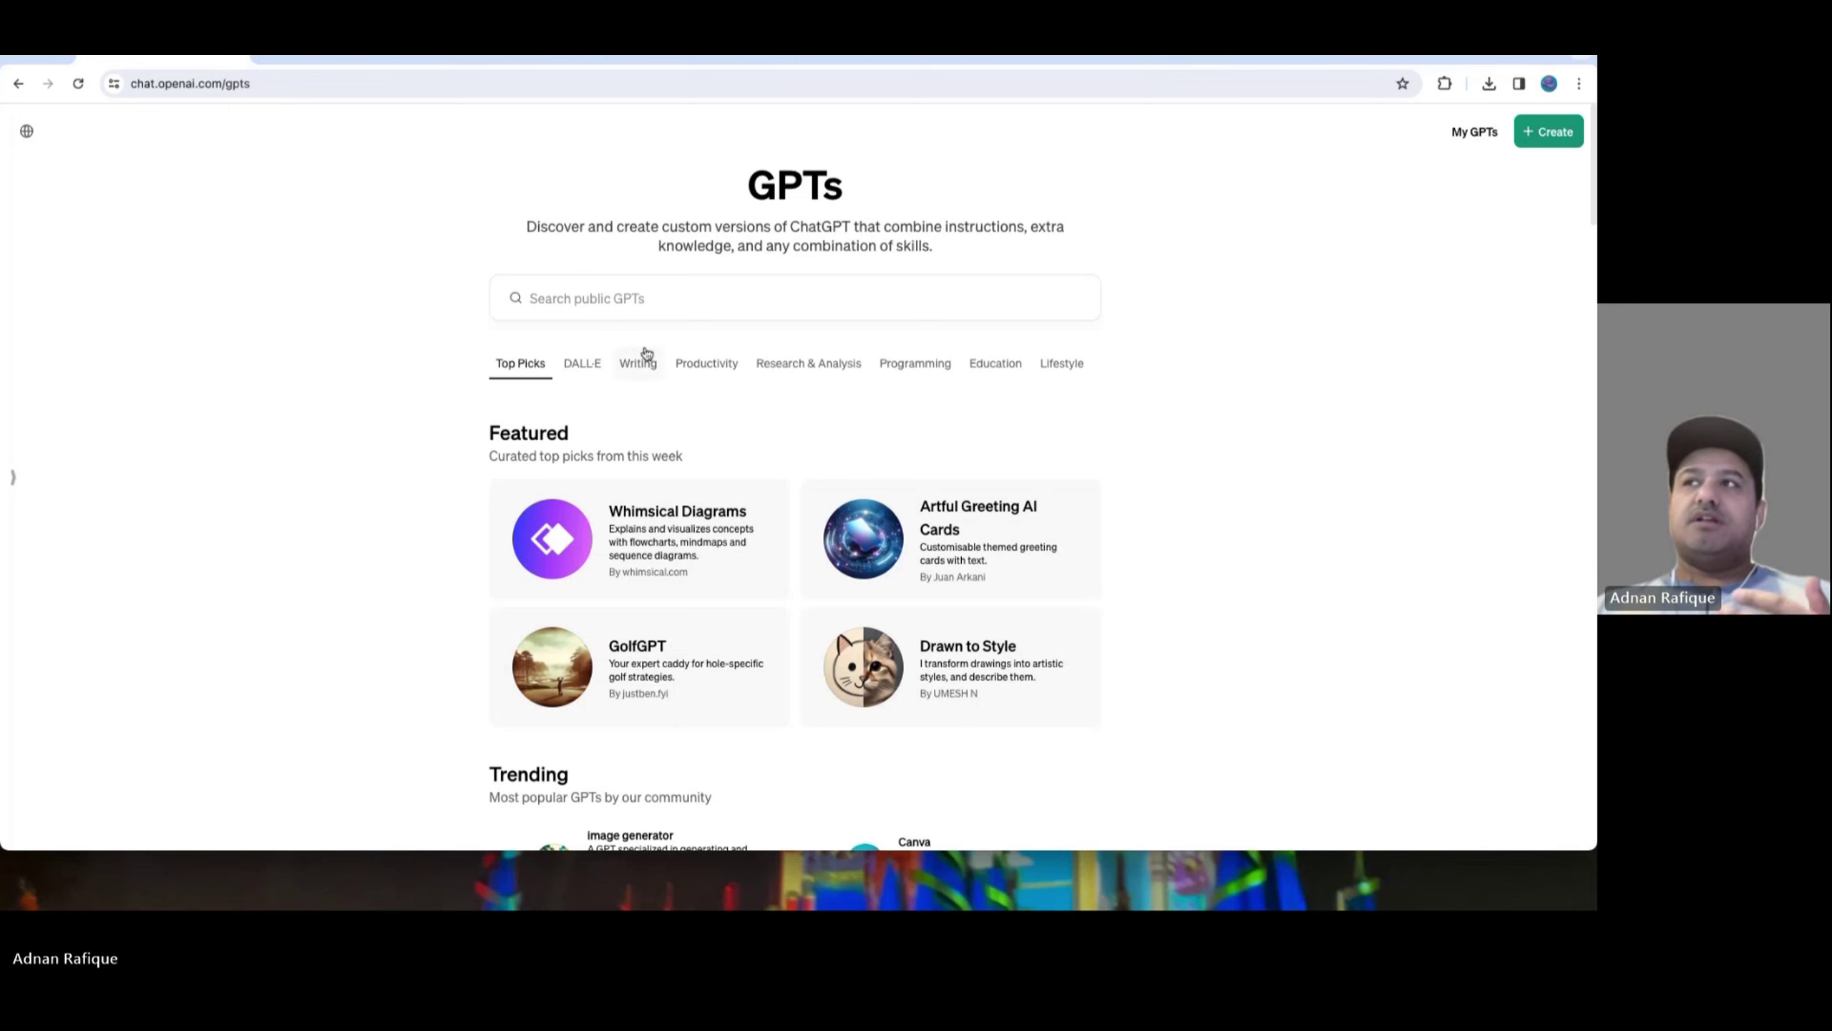
scroll(747, 398, "down", 2)
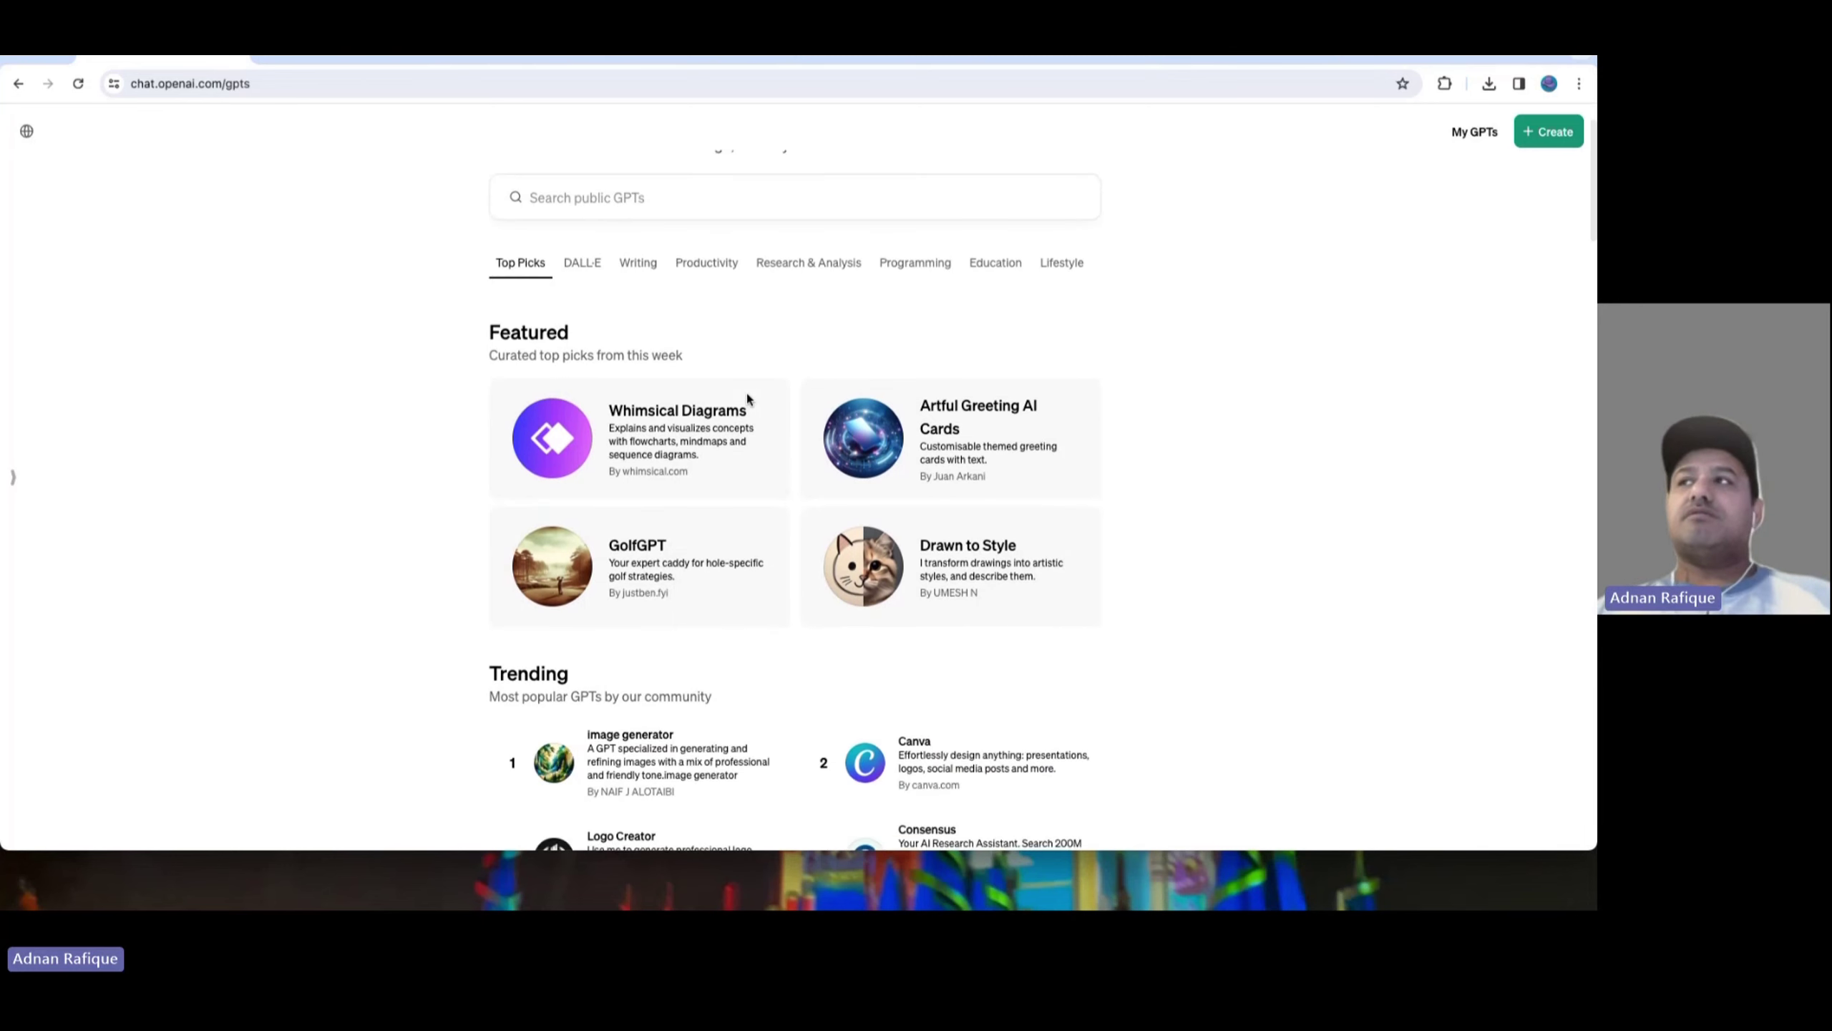
scroll(747, 398, "down", 2)
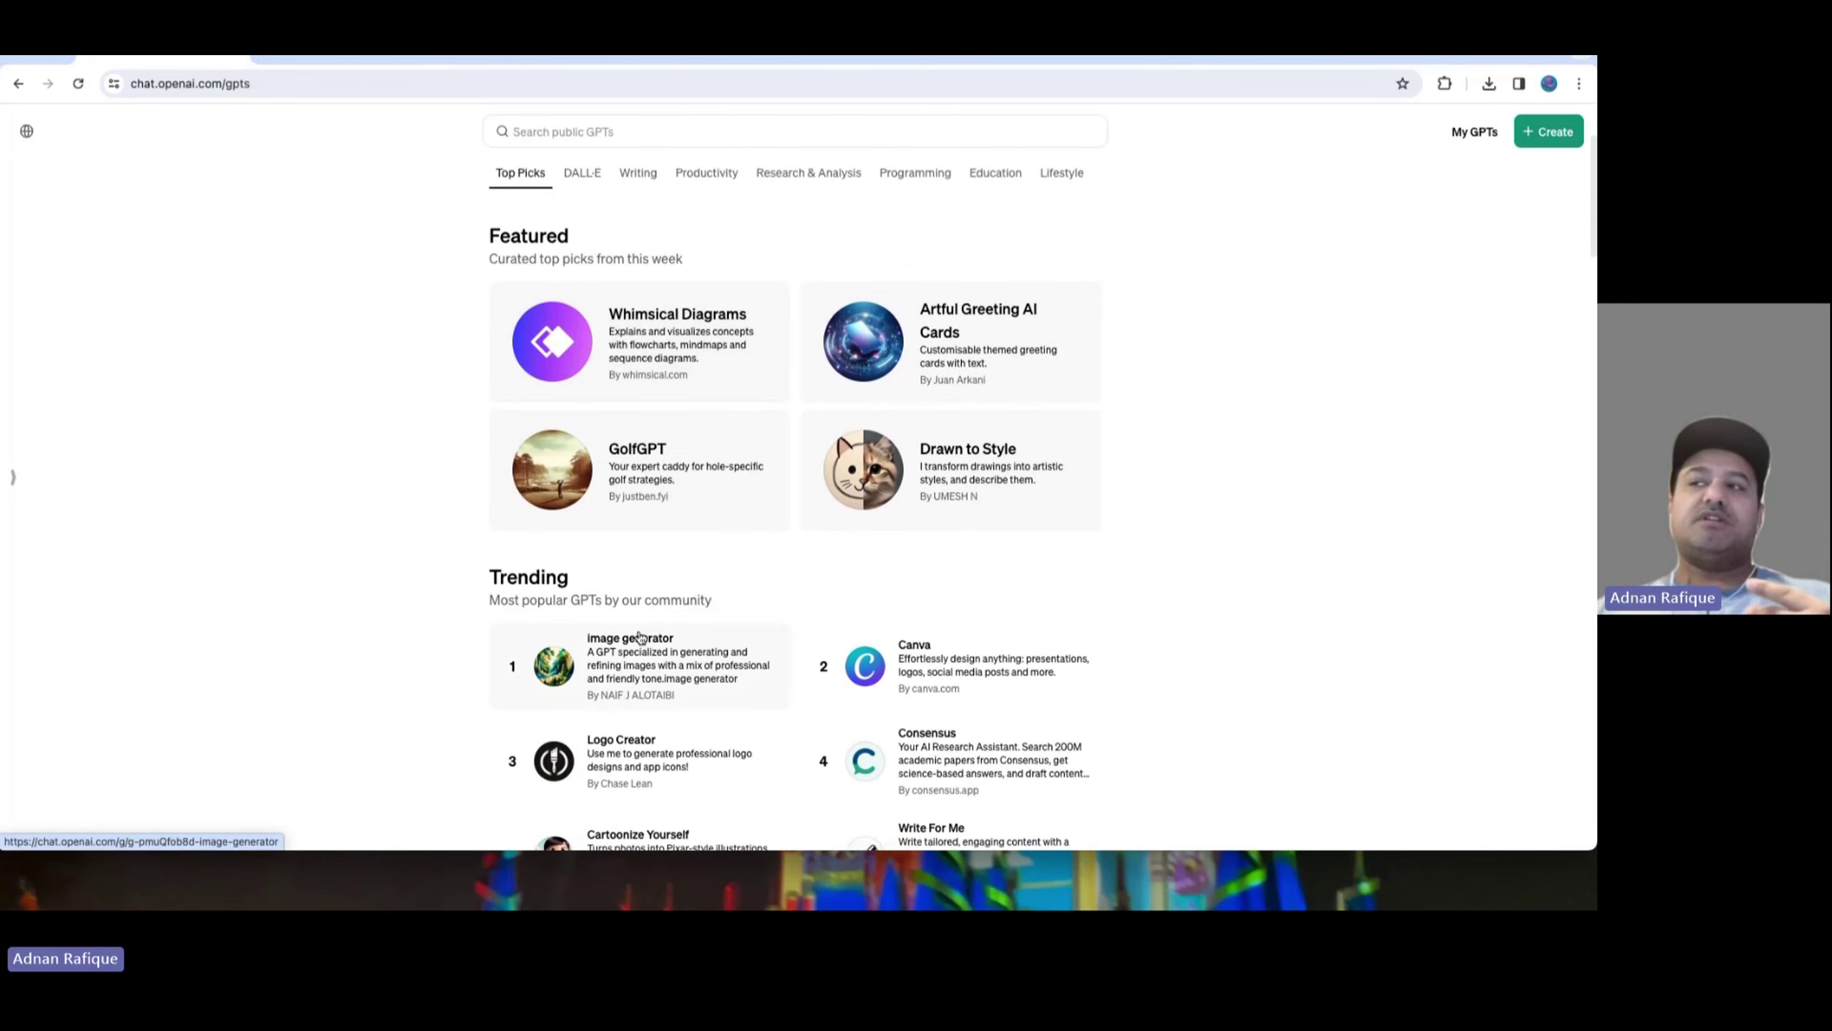
scroll(565, 504, "down", 2)
scroll(564, 504, "down", 2)
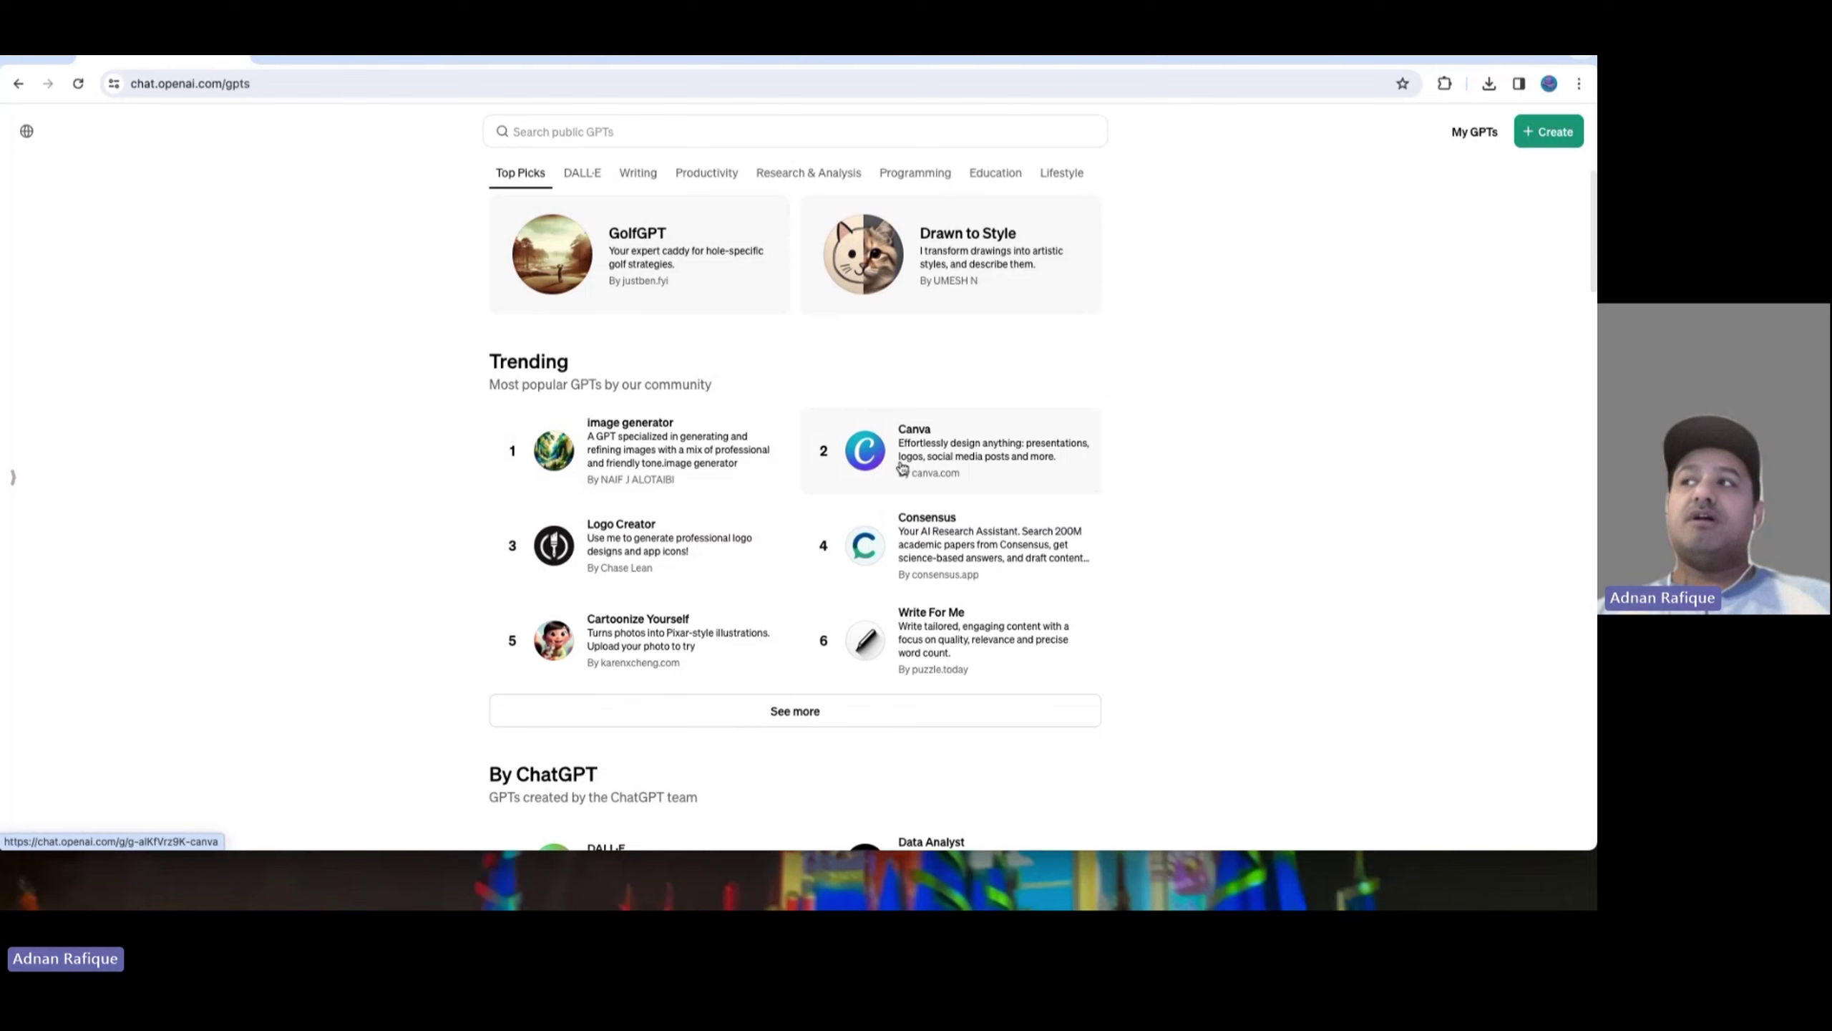
scroll(901, 468, "down", 1)
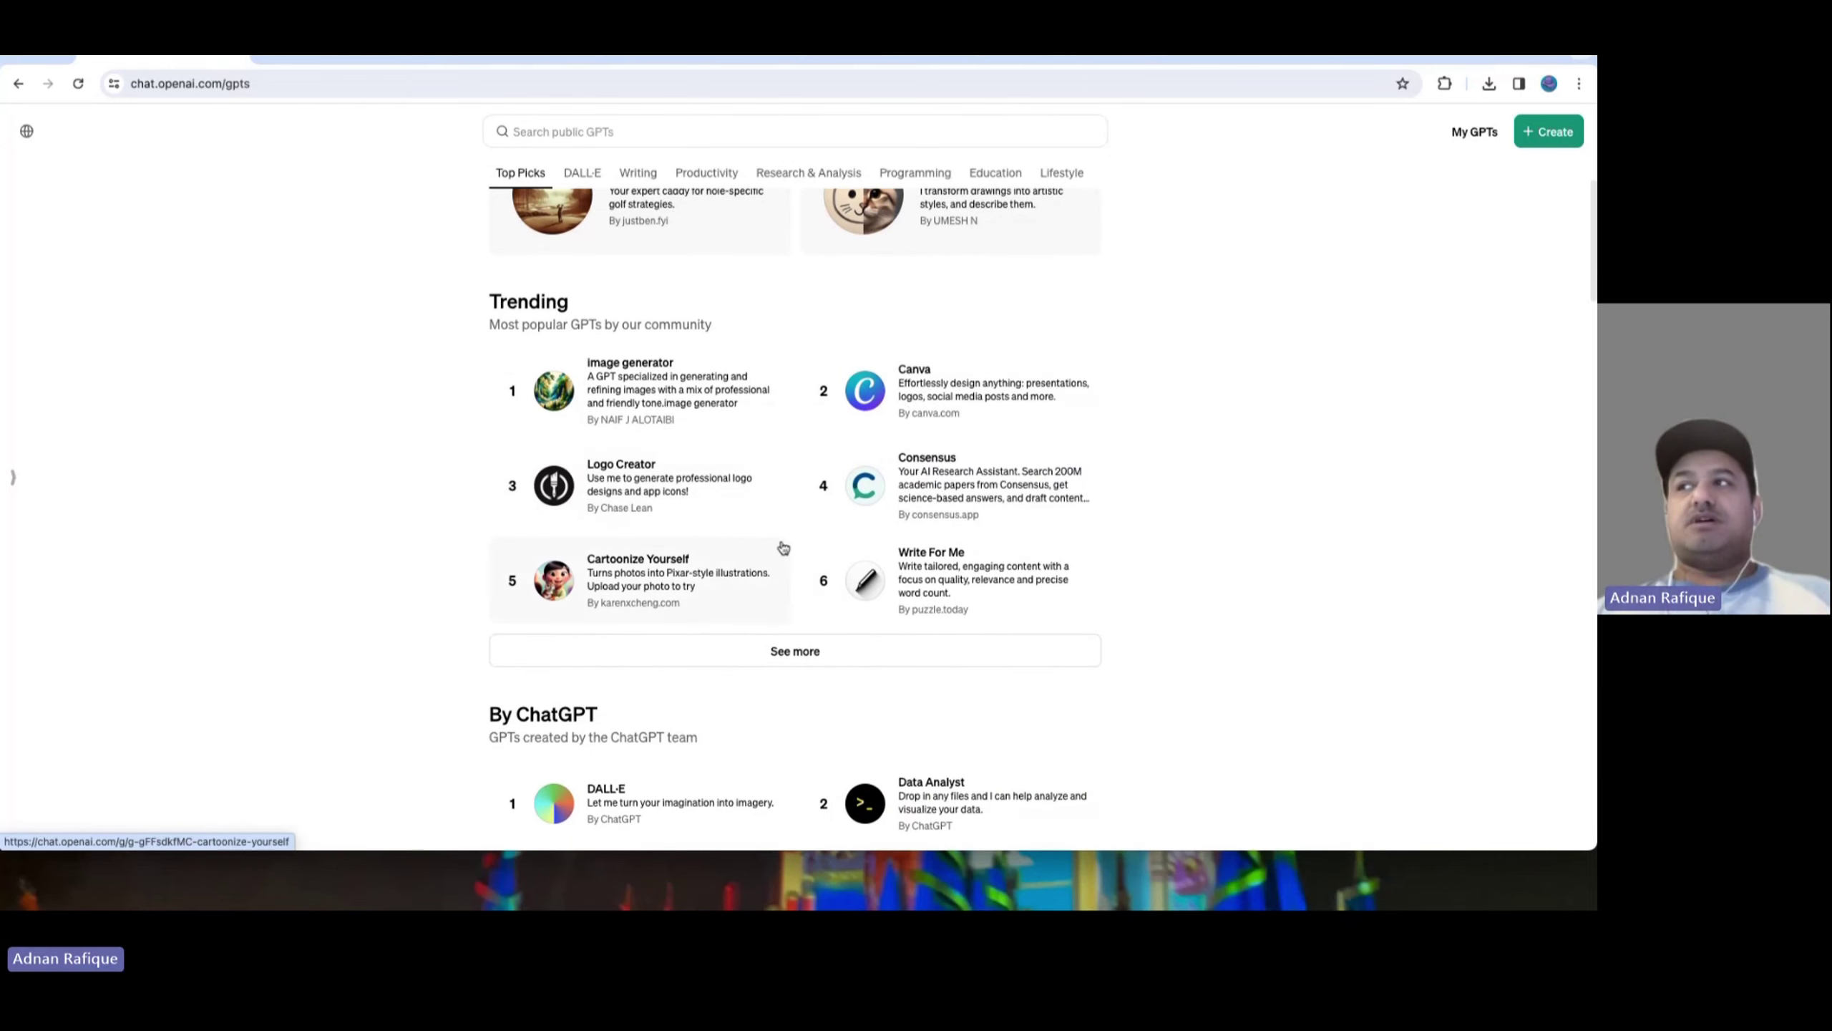
scroll(929, 522, "down", 2)
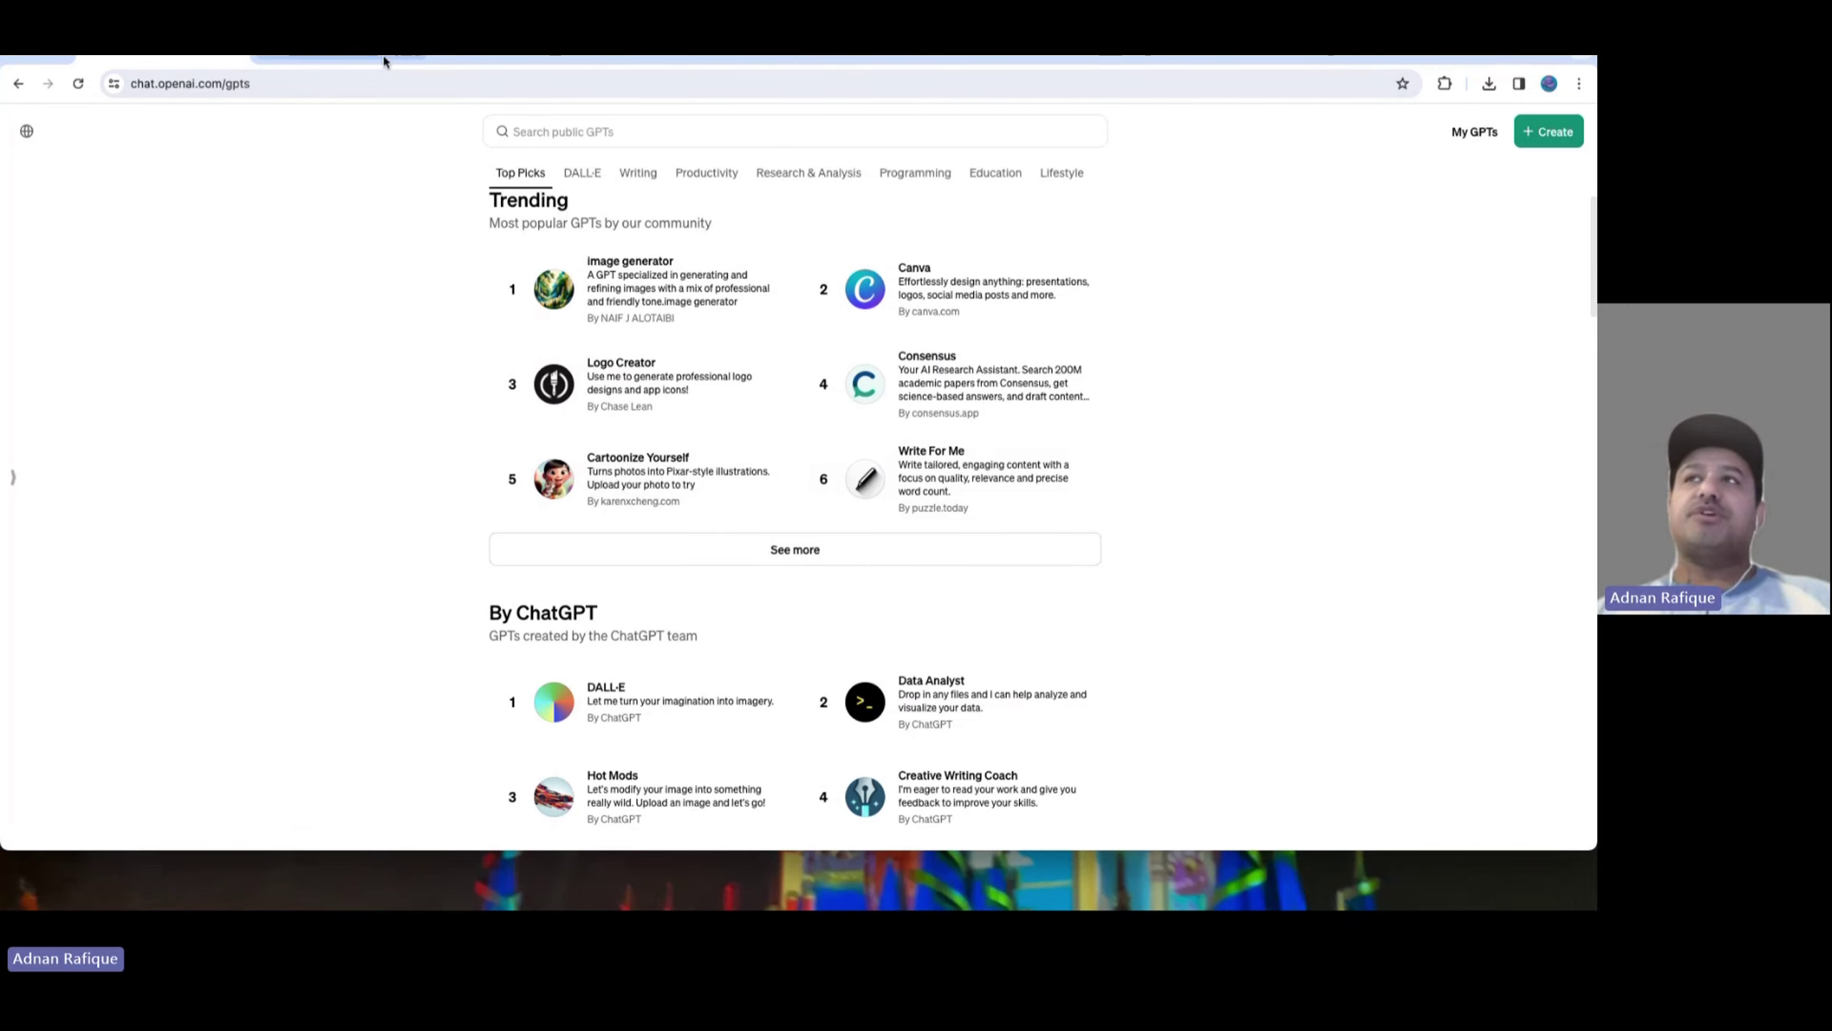
View the Cartoonize Yourself chat's Pixar-style couple illustration, then go back to the GPT store
left_click(520, 58)
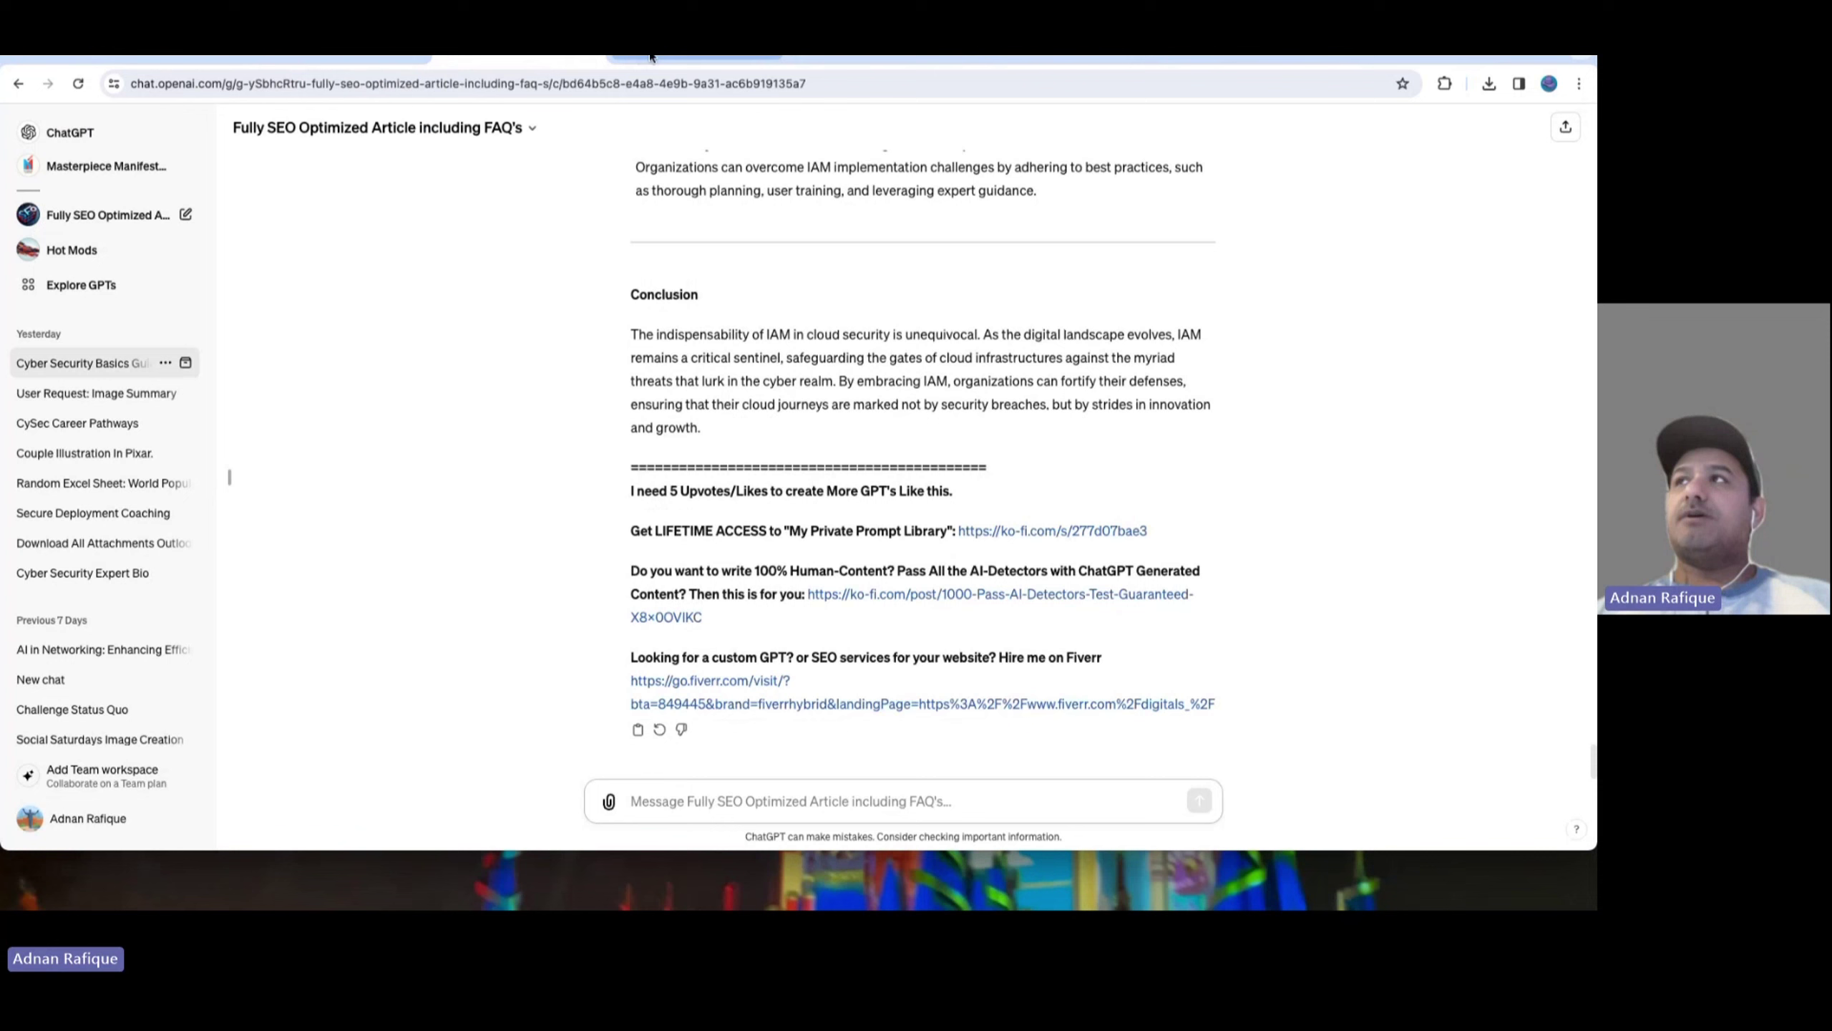
left_click(931, 58)
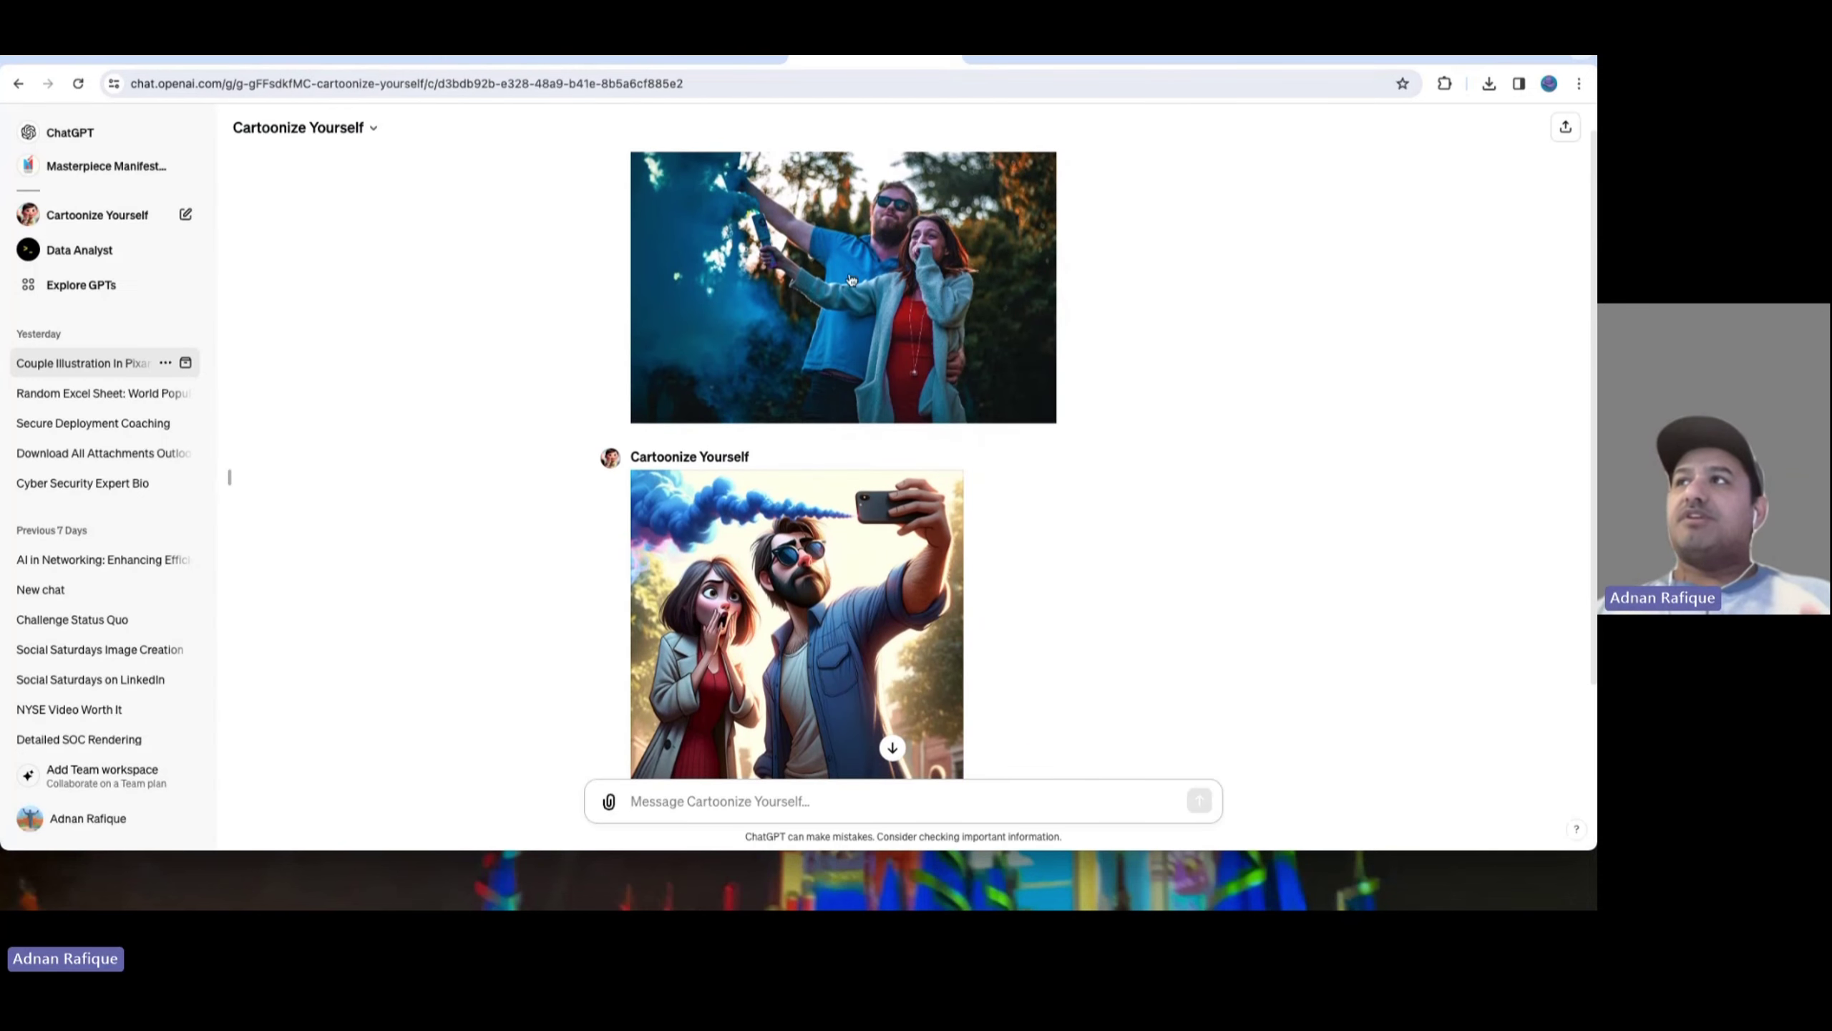
scroll(801, 360, "down", 3)
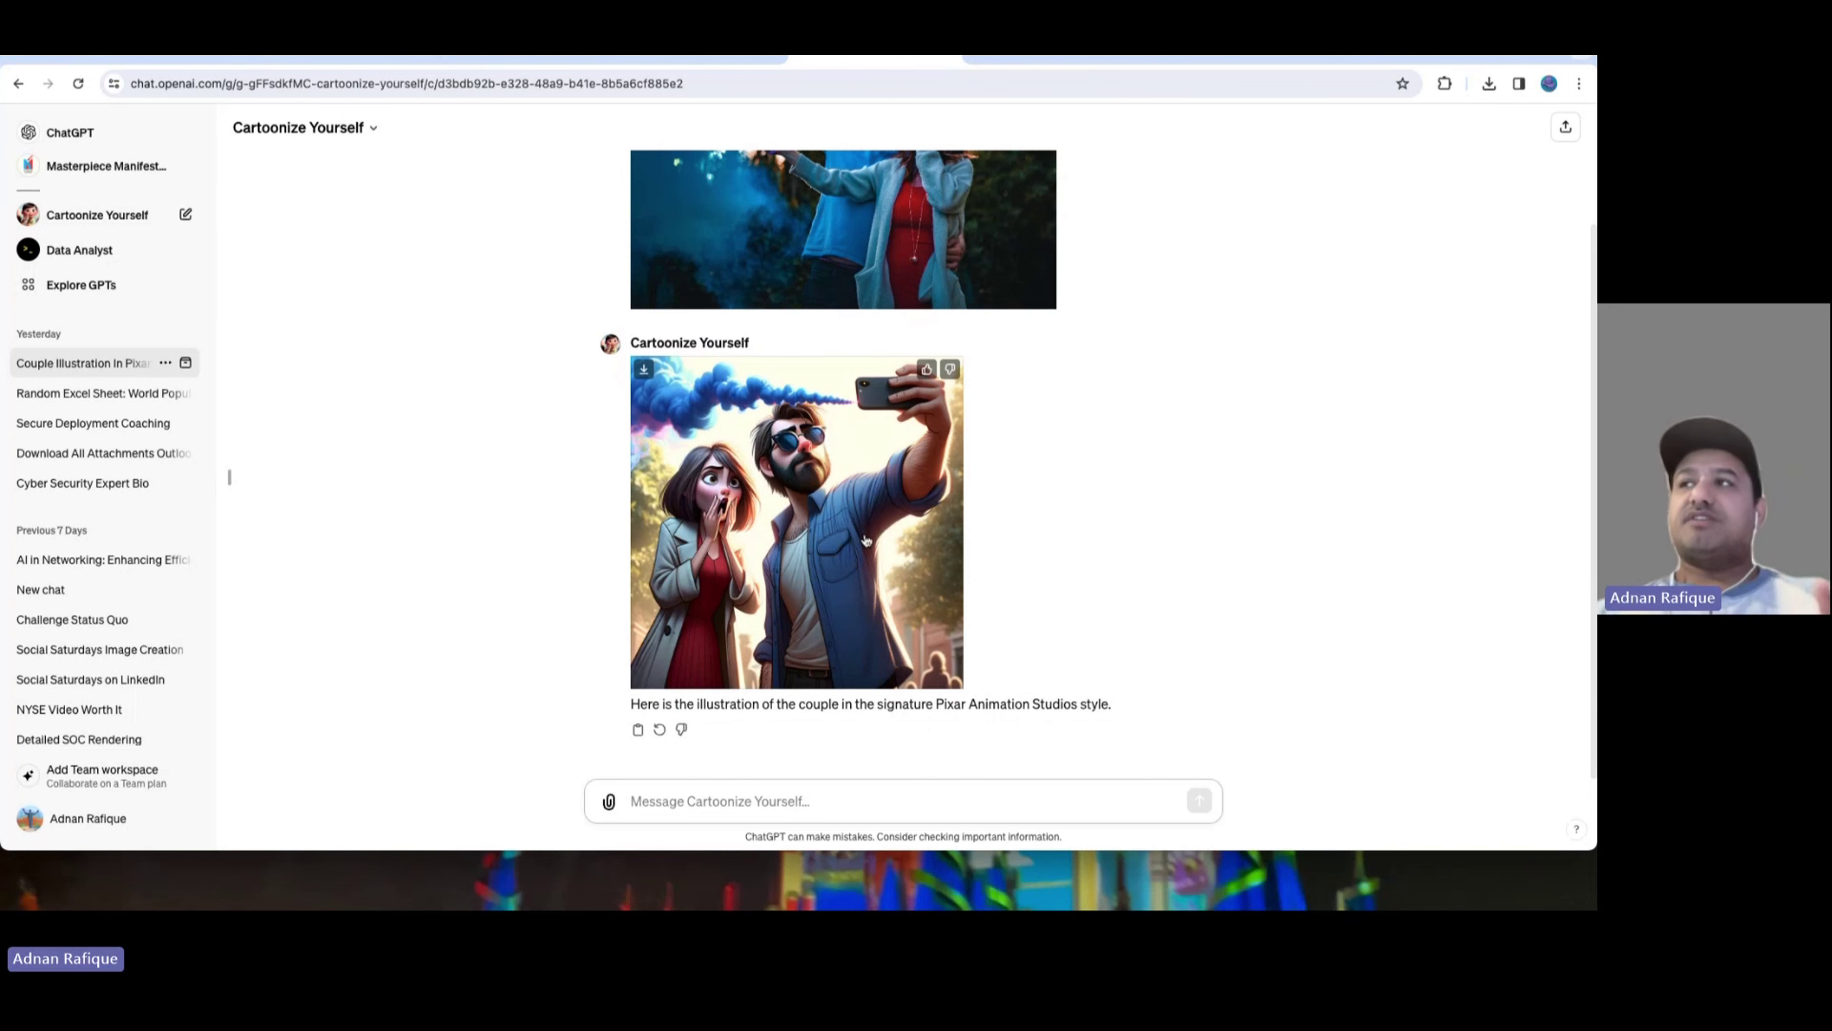
left_click(196, 60)
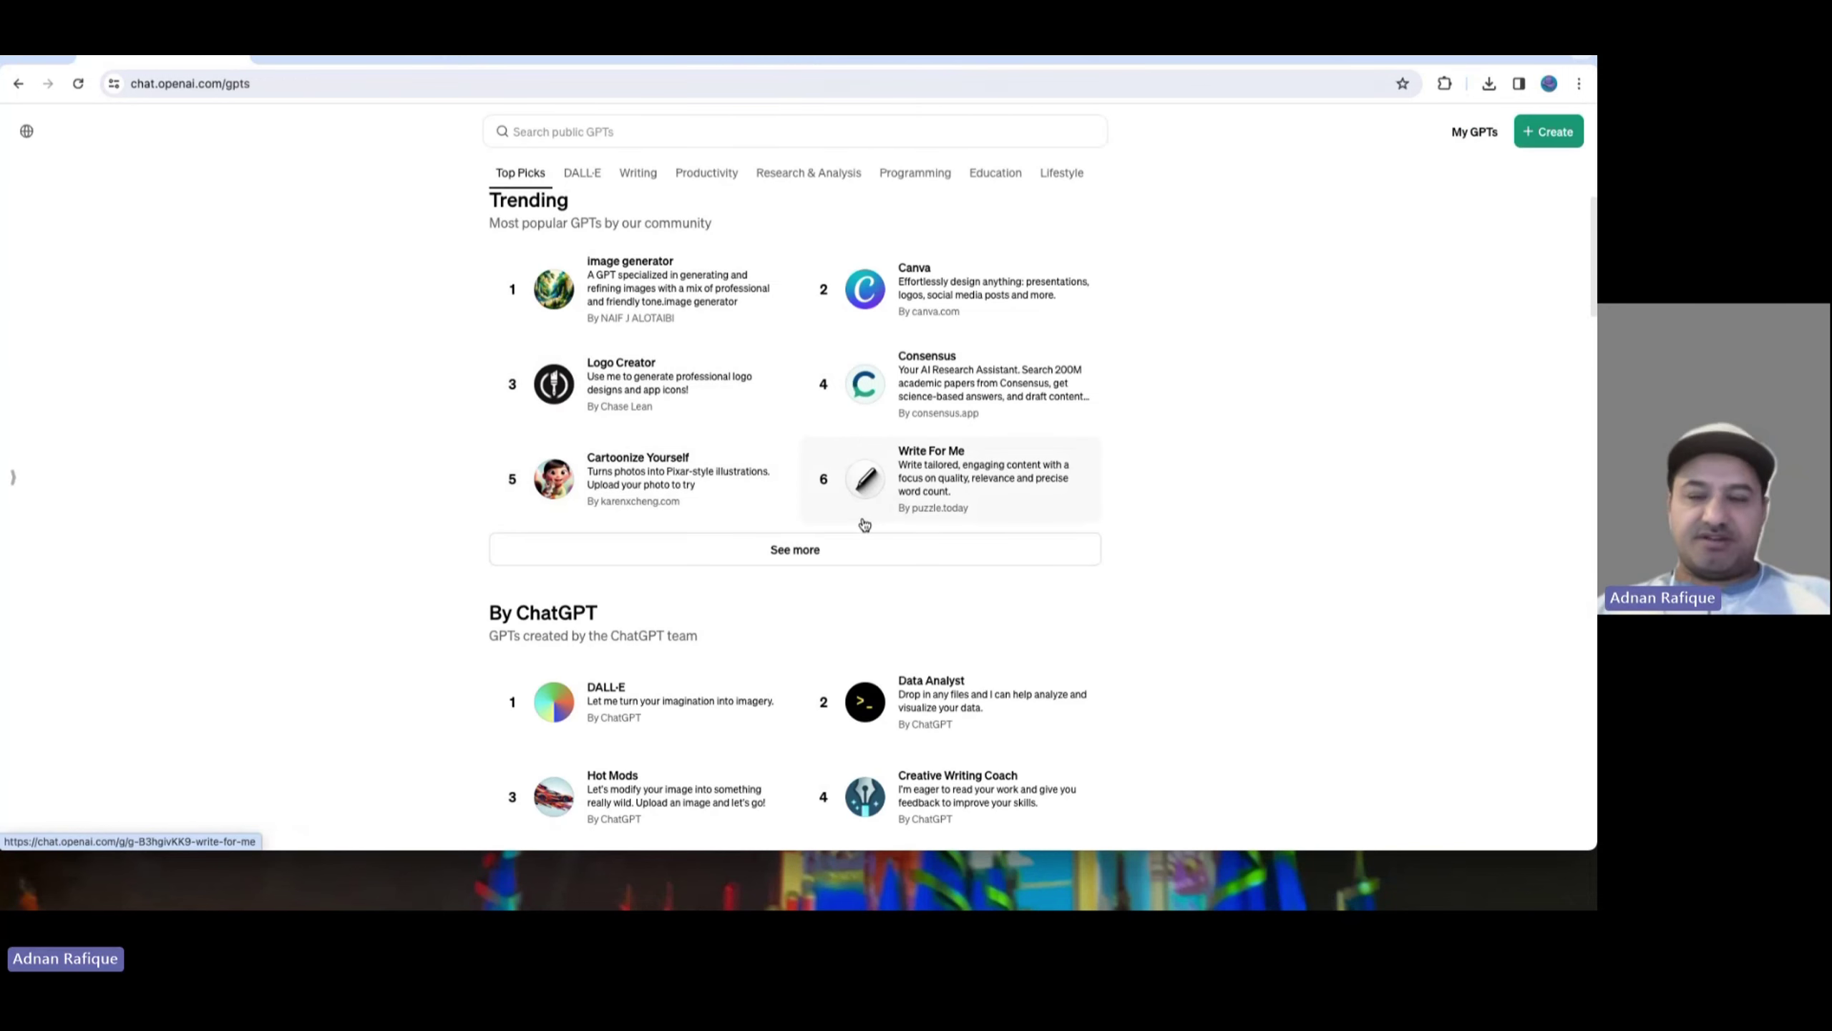
Expand the Trending list to twelve GPTs and scroll down to By ChatGPT
left_click(809, 547)
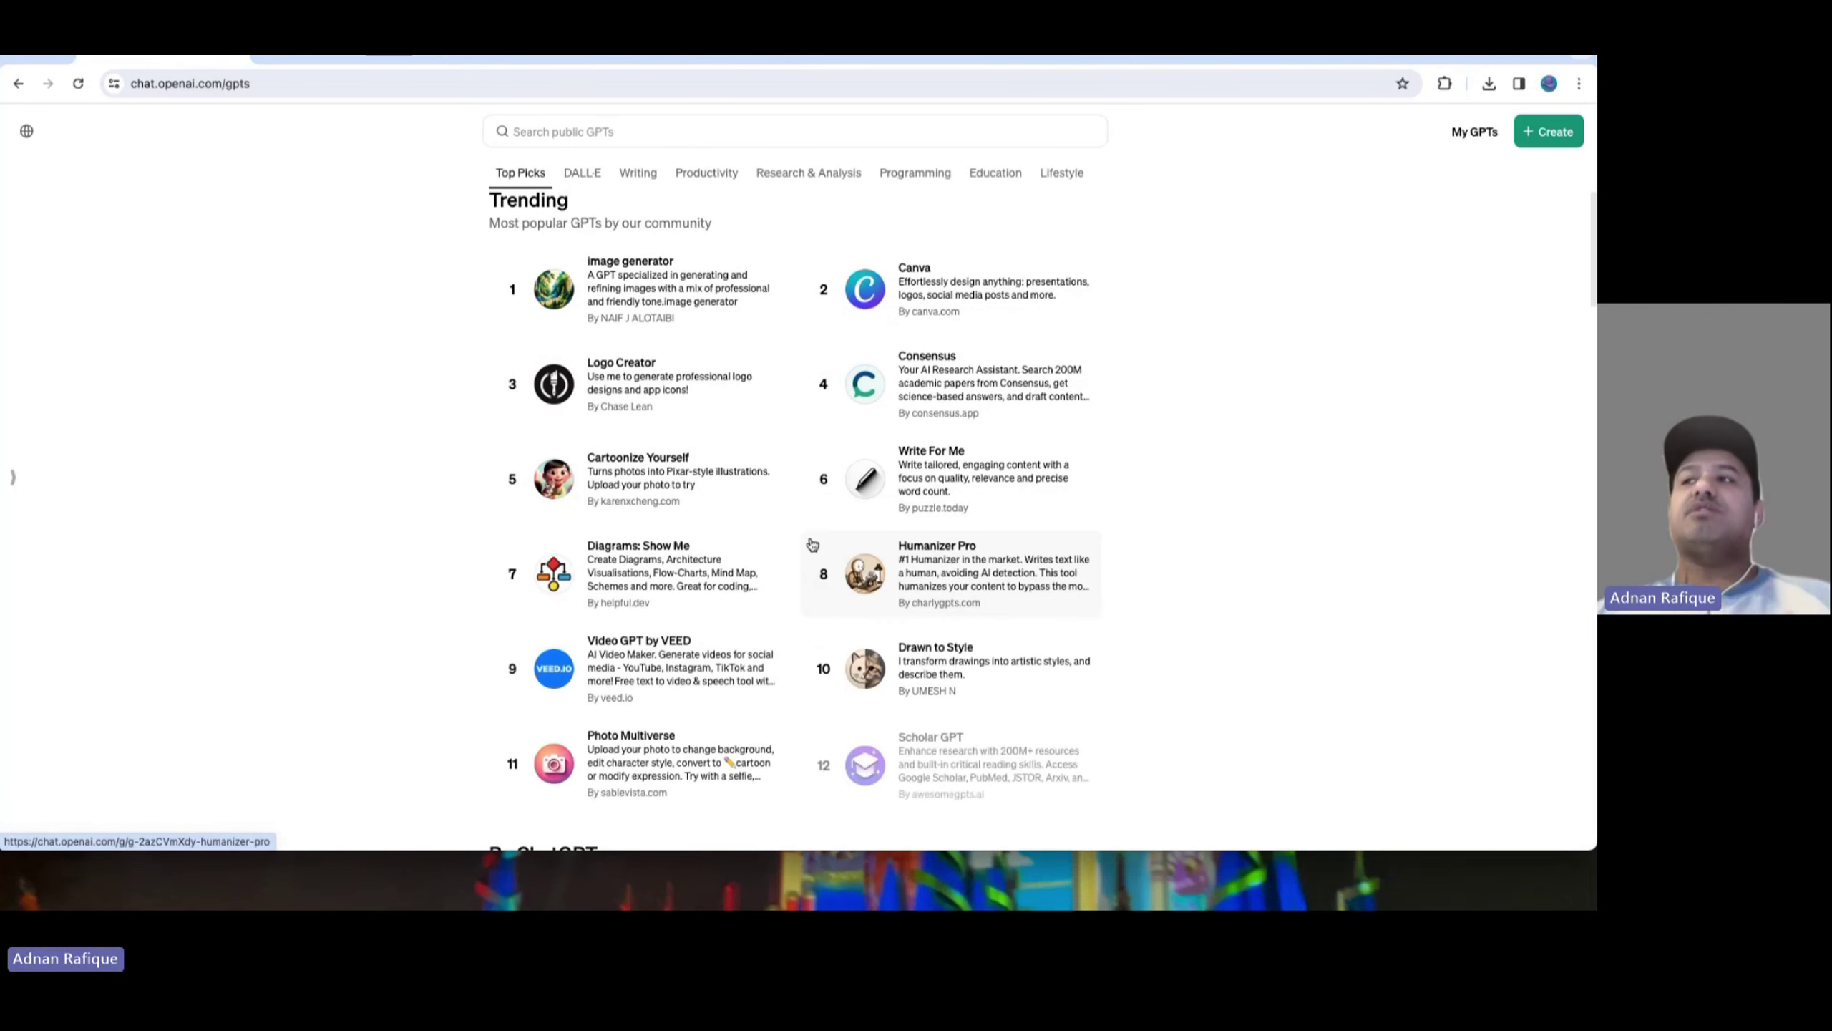
scroll(812, 544, "down", 2)
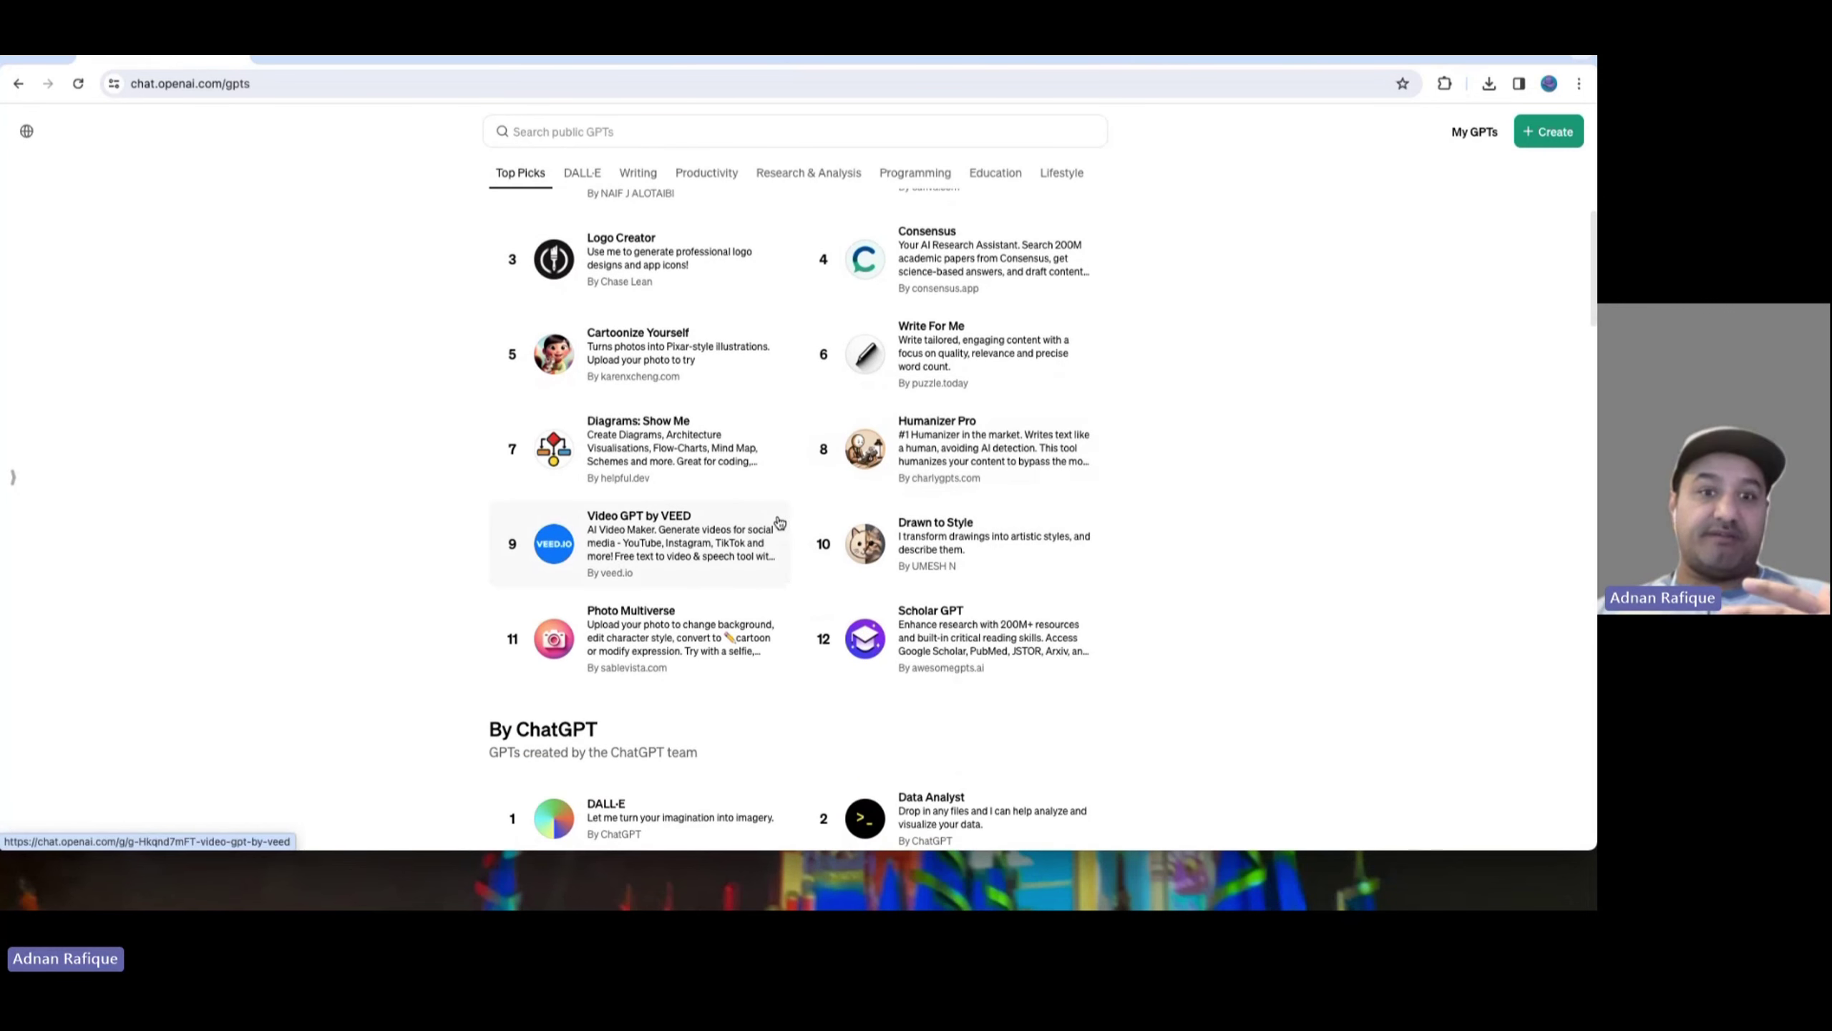
scroll(869, 572, "down", 1)
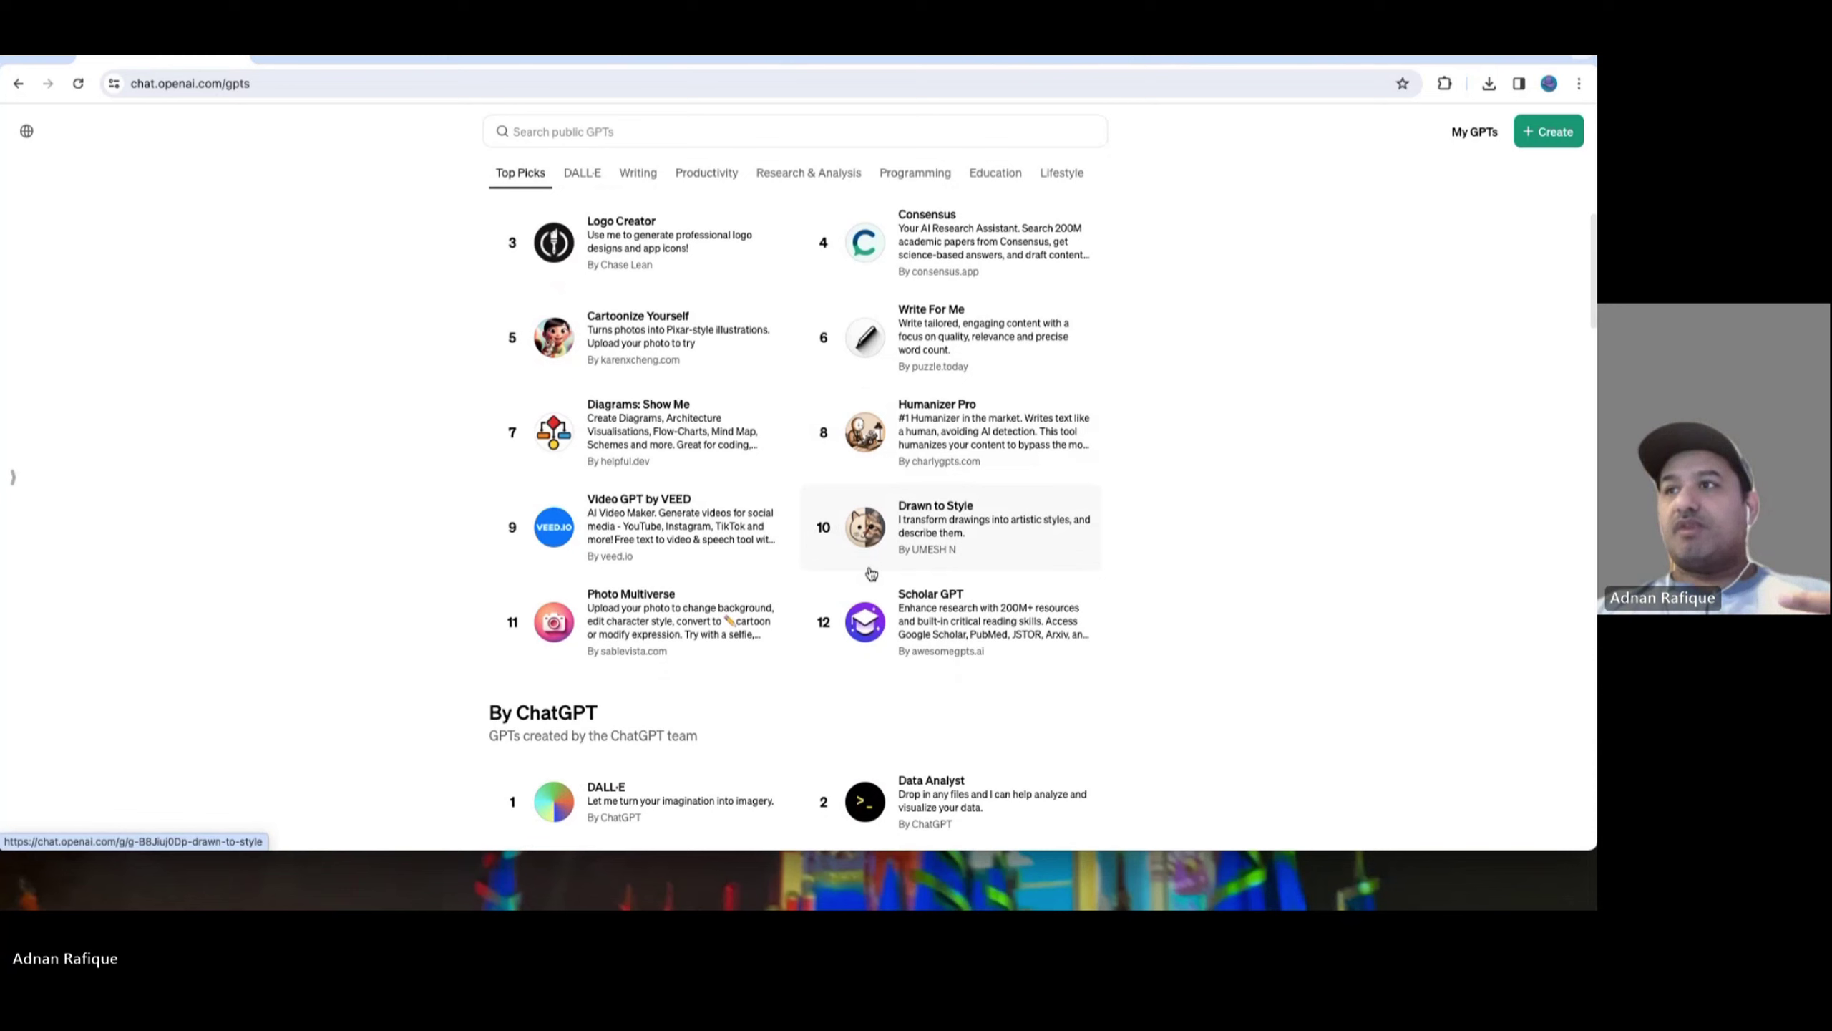
scroll(869, 573, "down", 5)
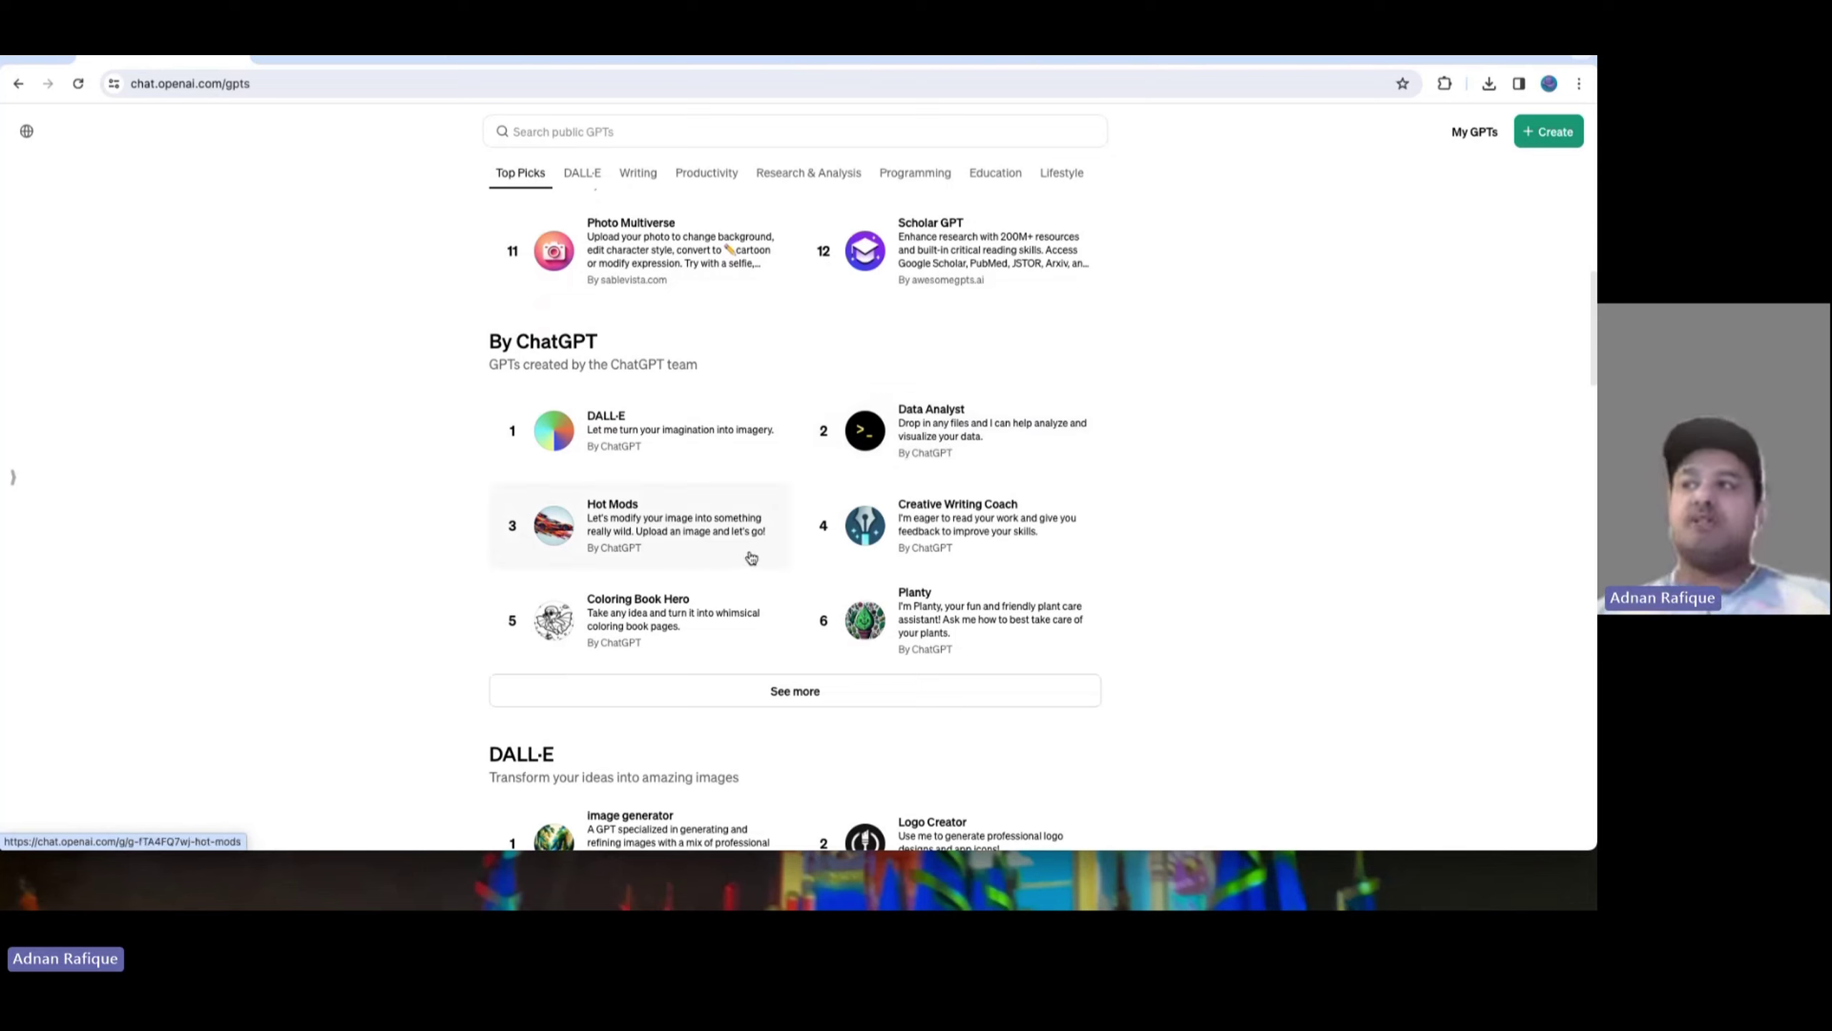
scroll(936, 567, "down", 2)
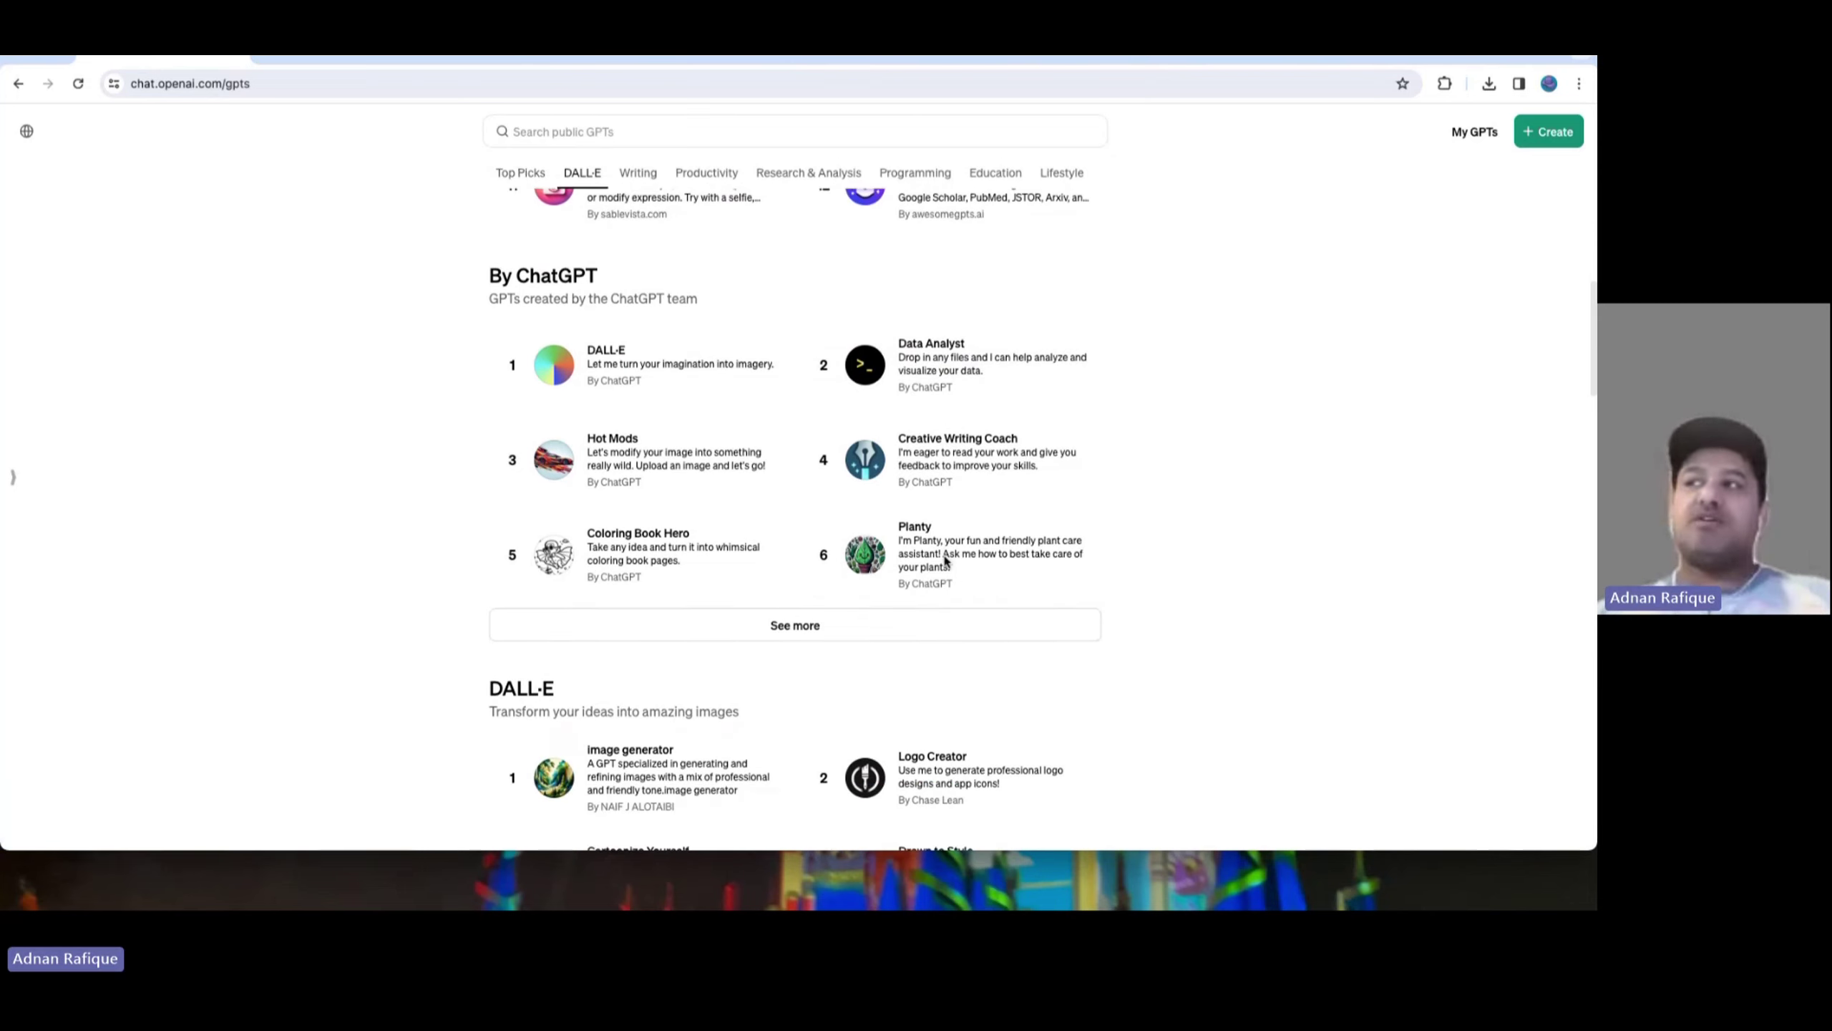
Expand By ChatGPT to twelve GPTs, from DALL·E and Hot Mods to Tech Support Advisor
left_click(858, 617)
scroll(903, 478, "down", 2)
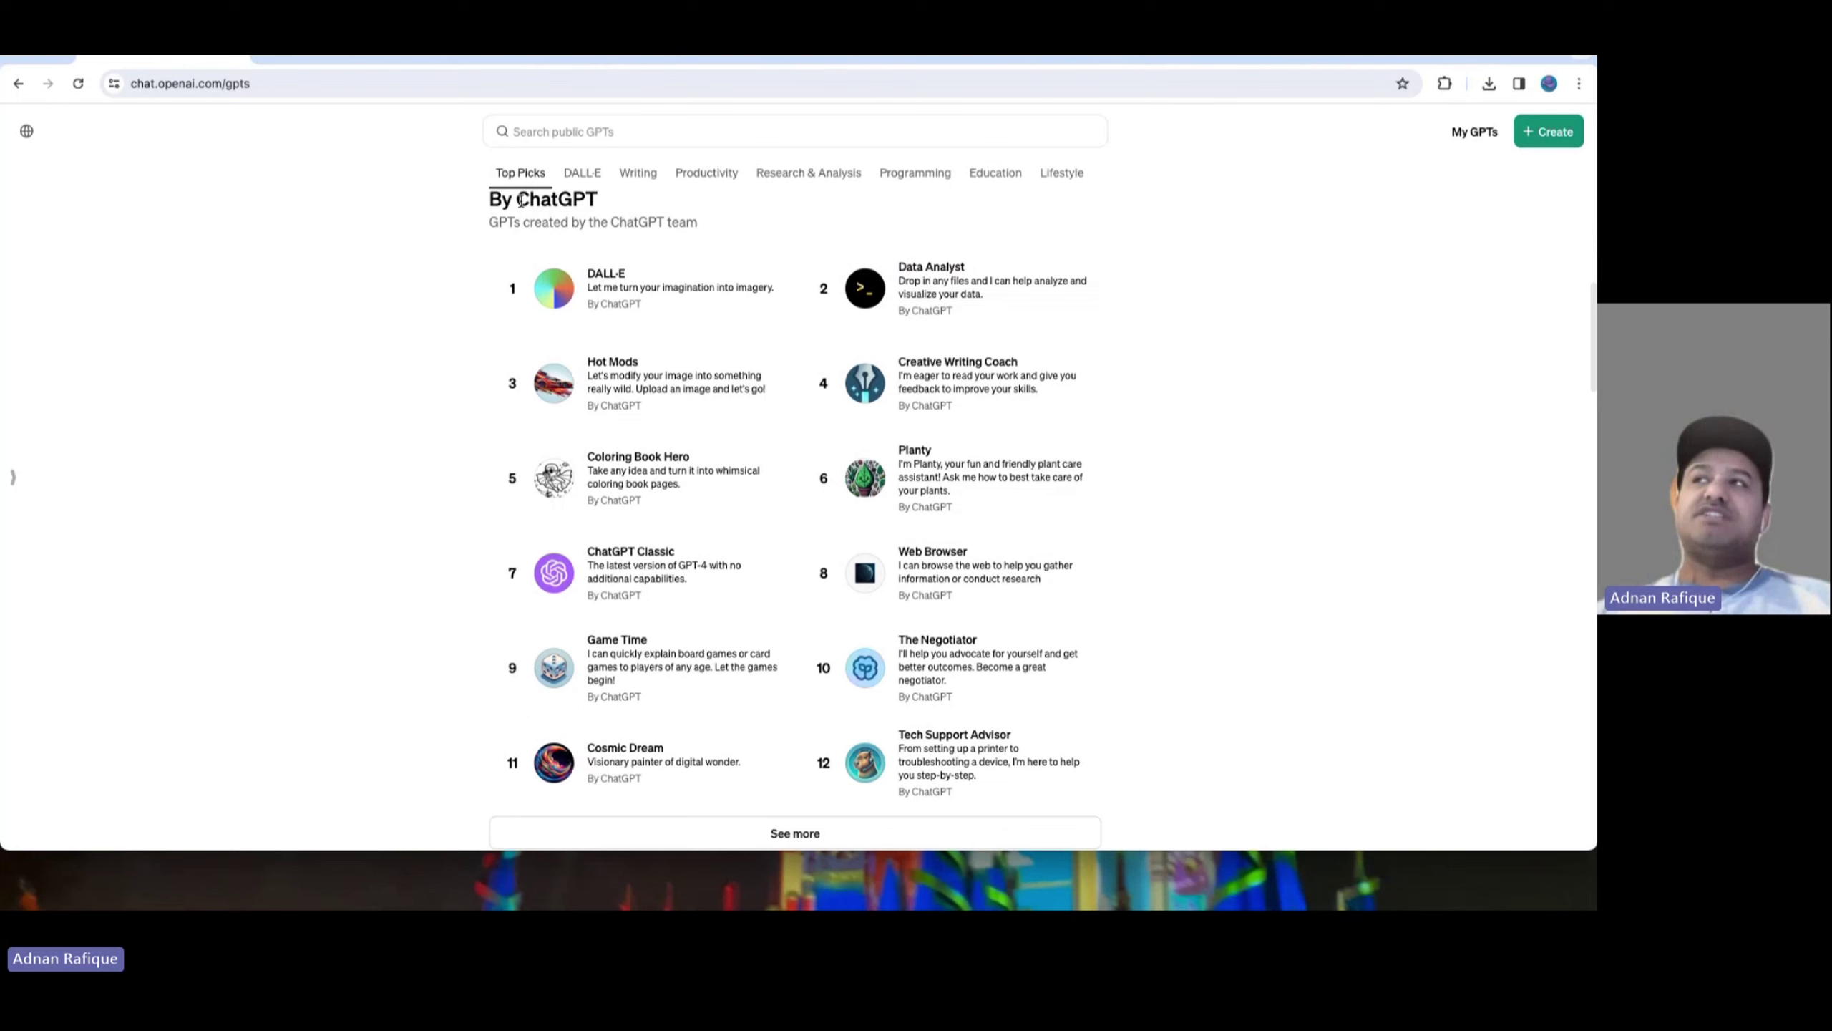
scroll(676, 488, "down", 2)
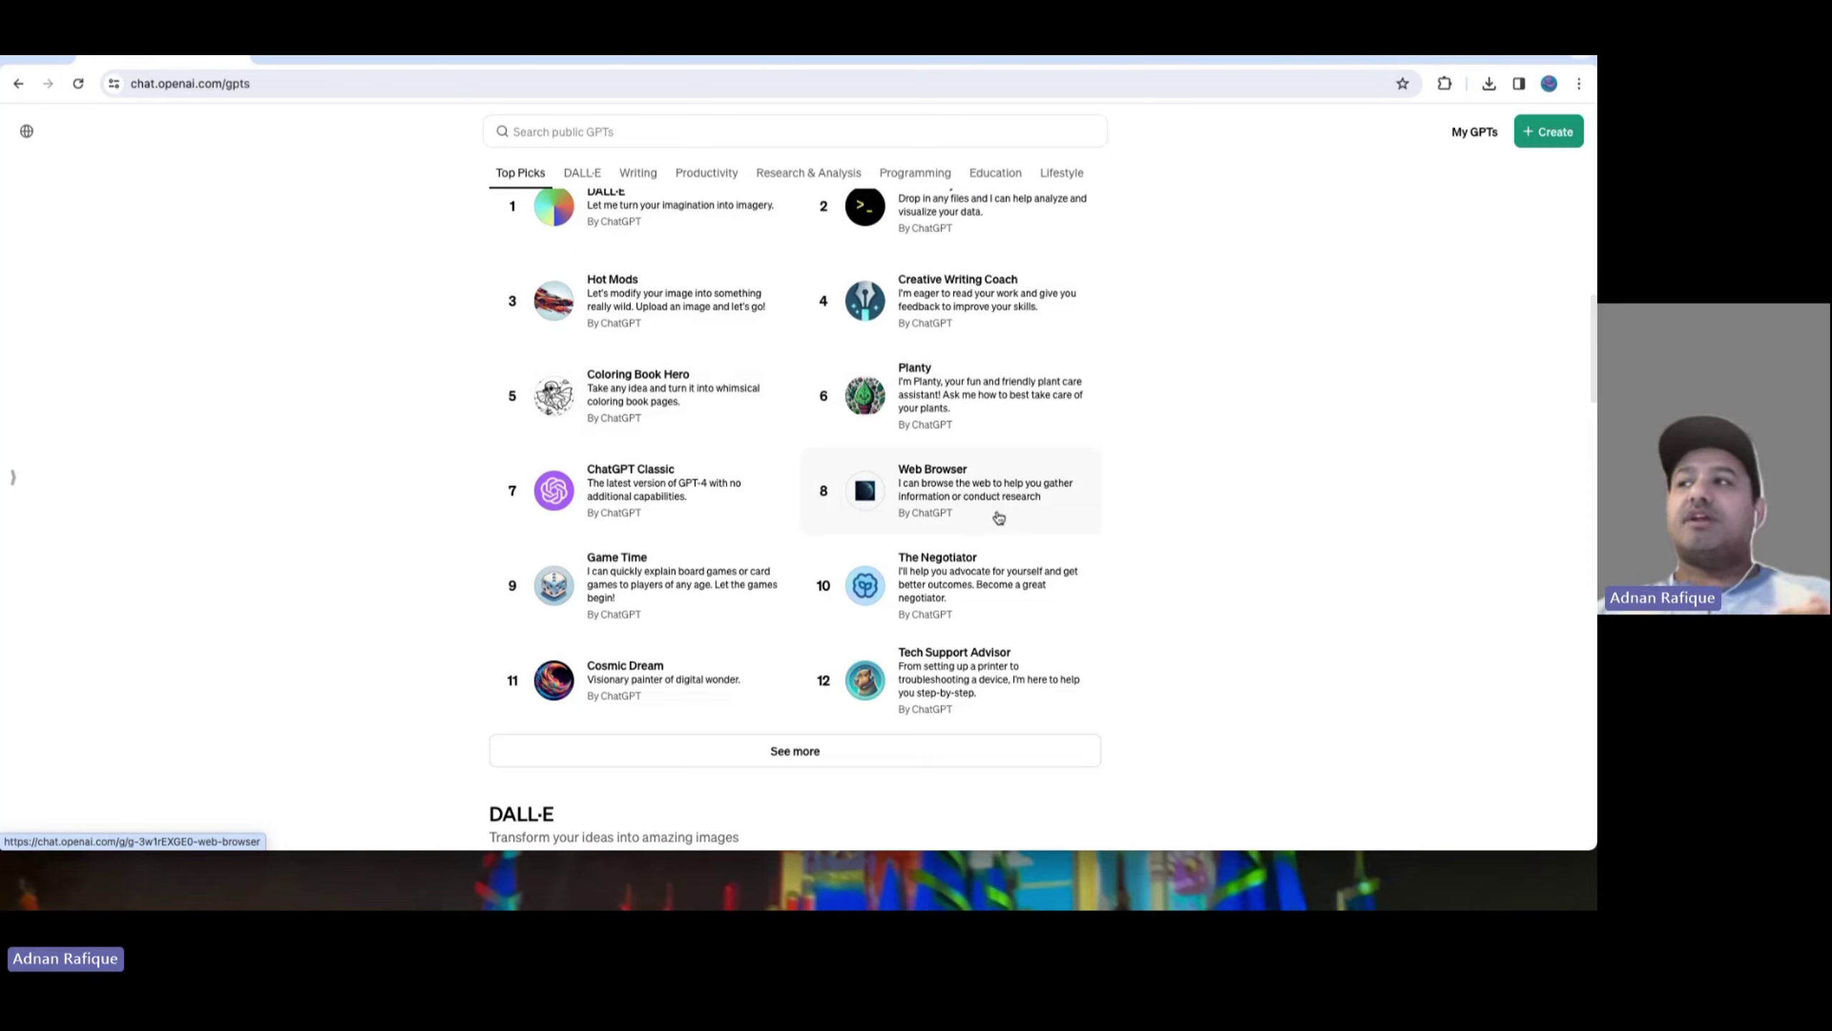
Reveal the remaining GPTs made by ChatGPT
scroll(711, 610, "down", 1)
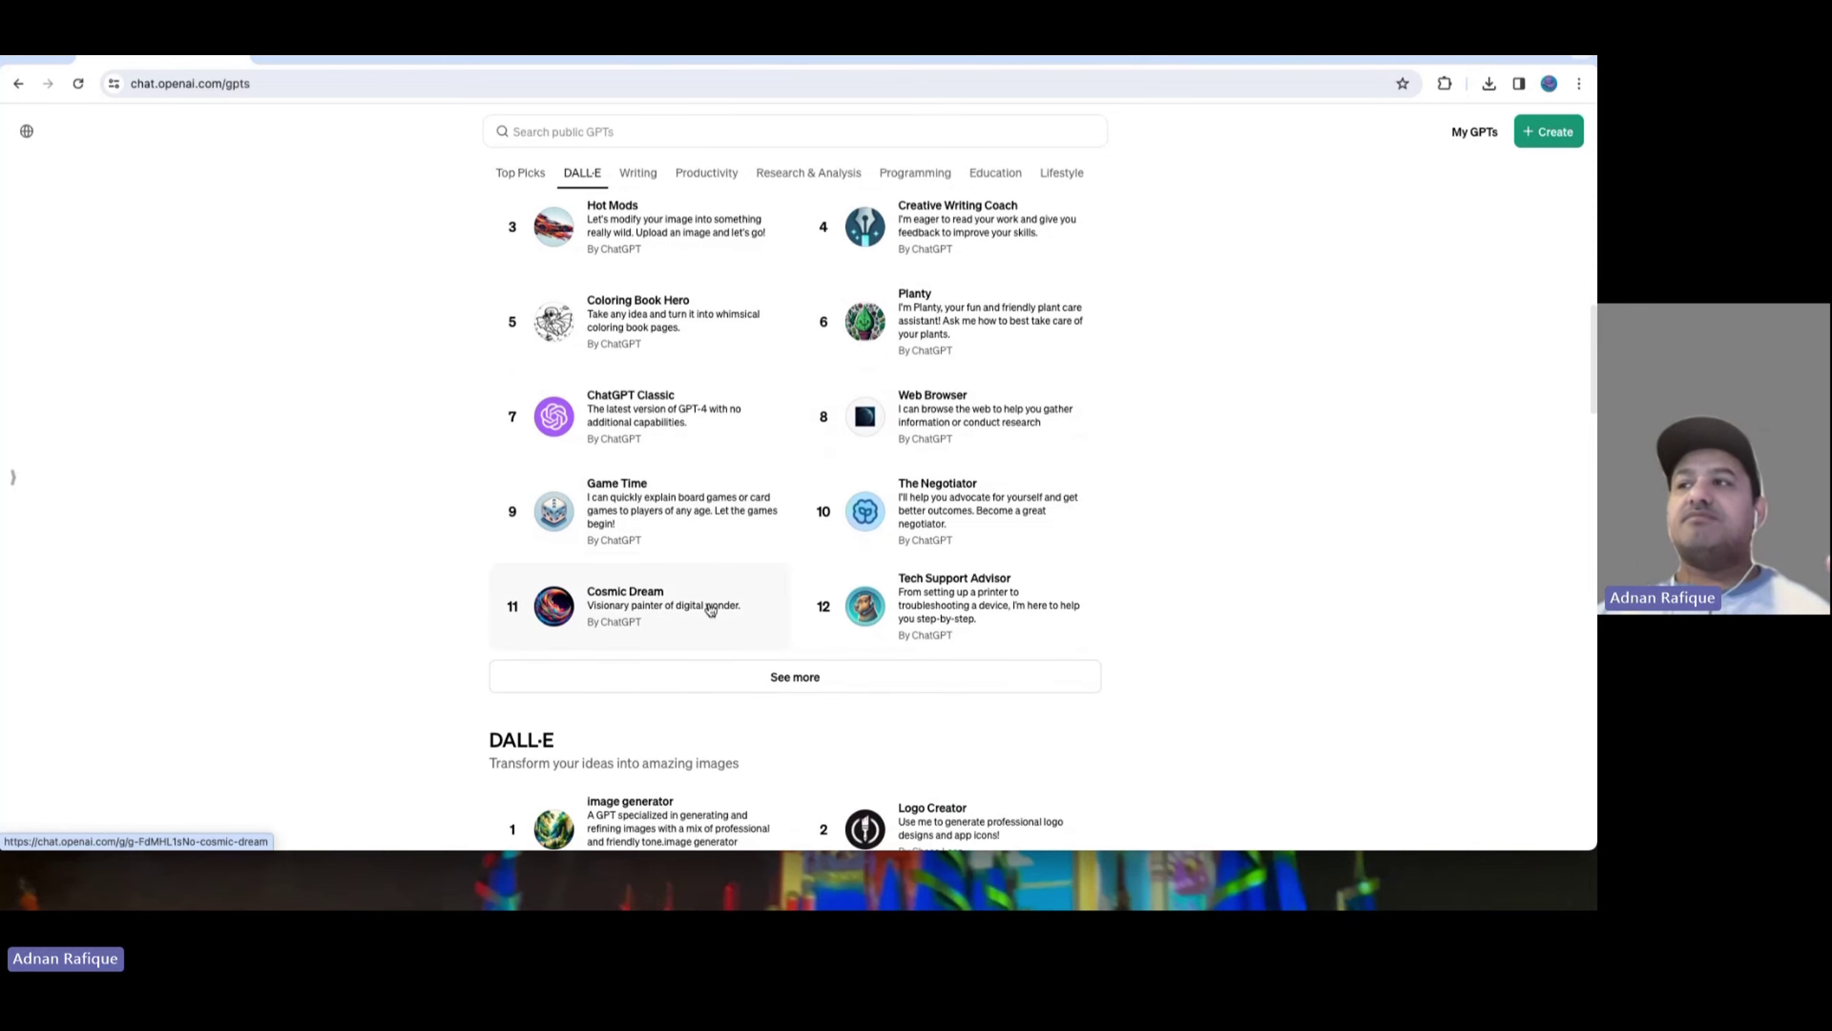
left_click(813, 679)
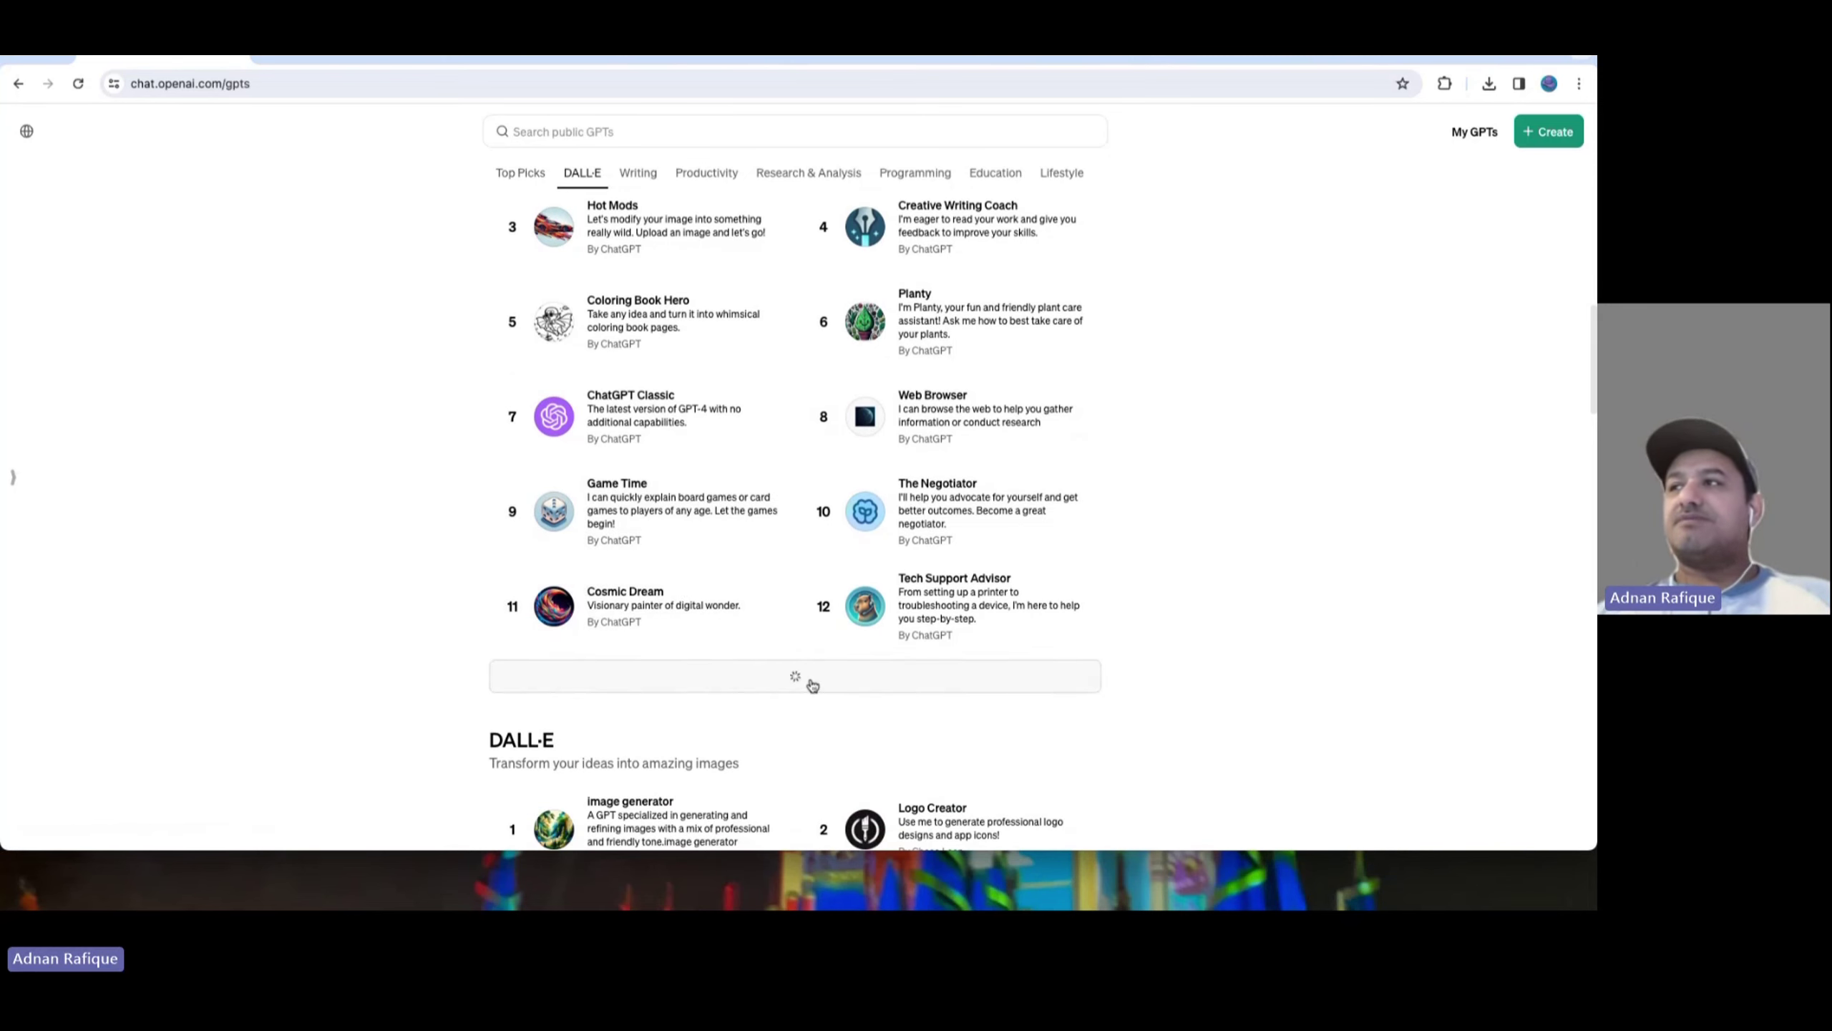
scroll(813, 685, "down", 3)
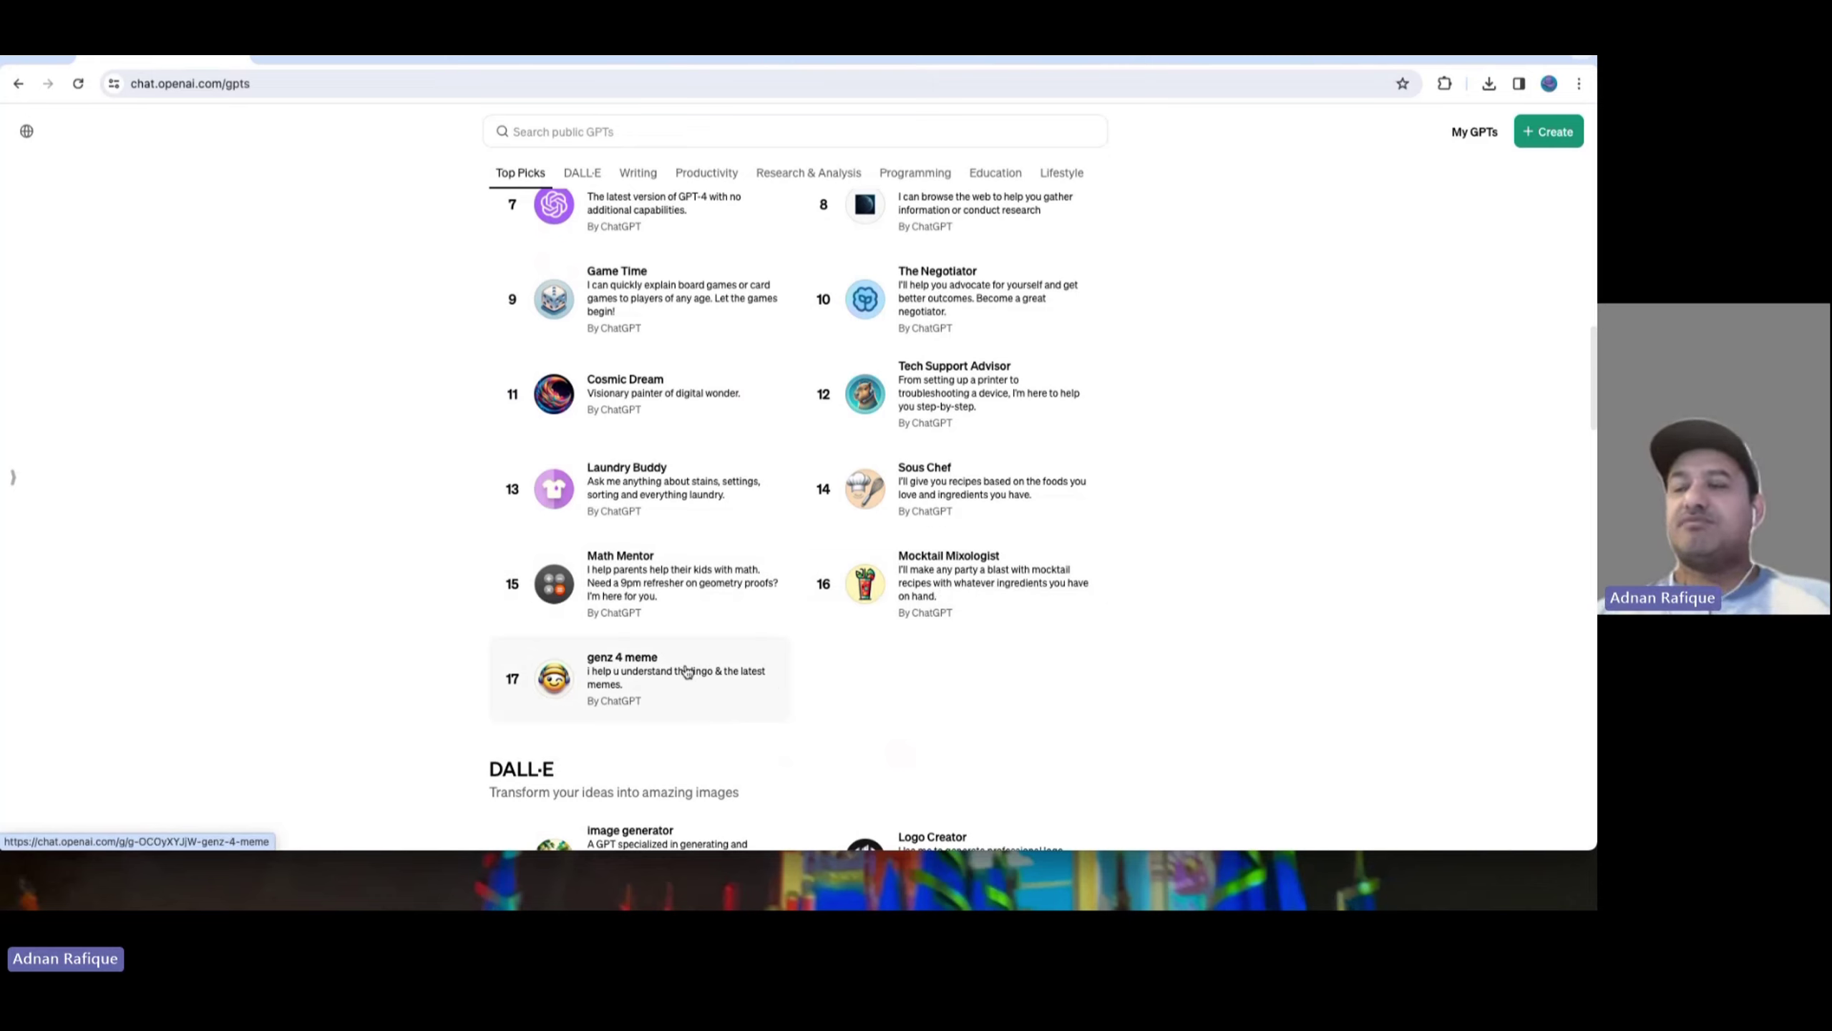
Expand the DALL·E category and scroll down to Writing's six GPTs, Write For Me to Fully SEO Optimized Article
scroll(687, 671, "down", 4)
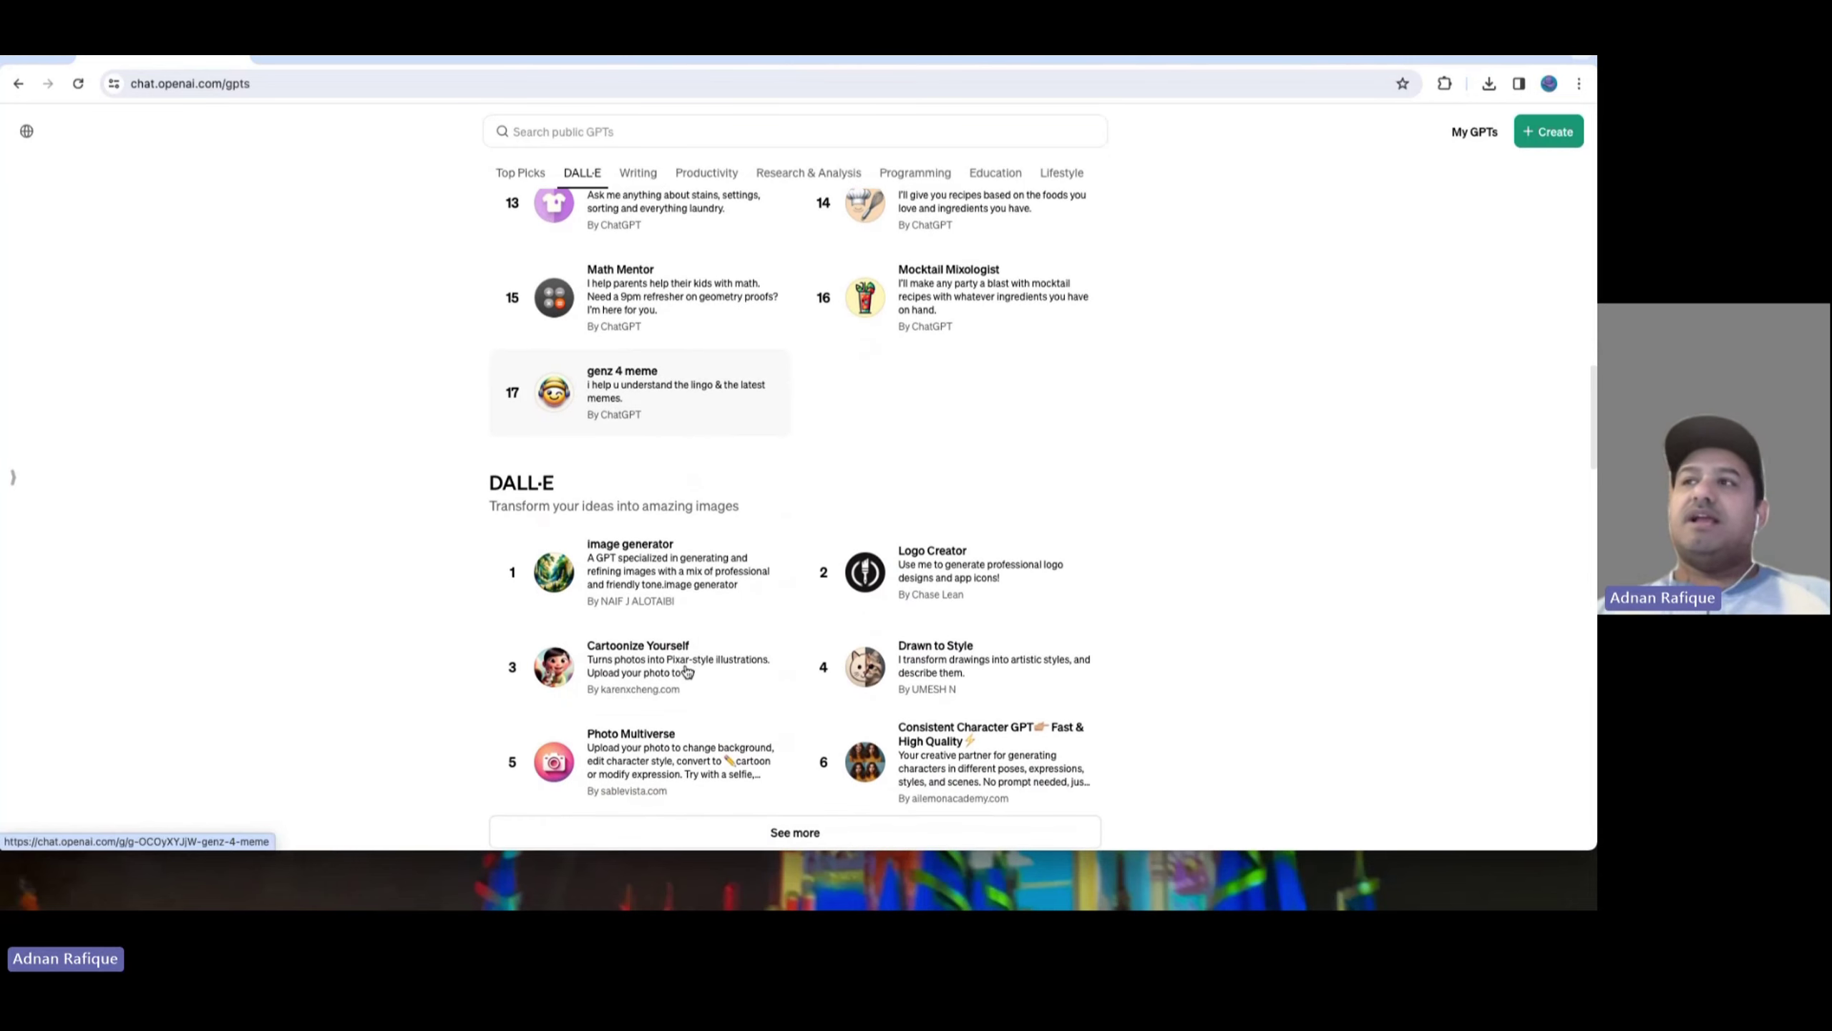
scroll(686, 671, "down", 1)
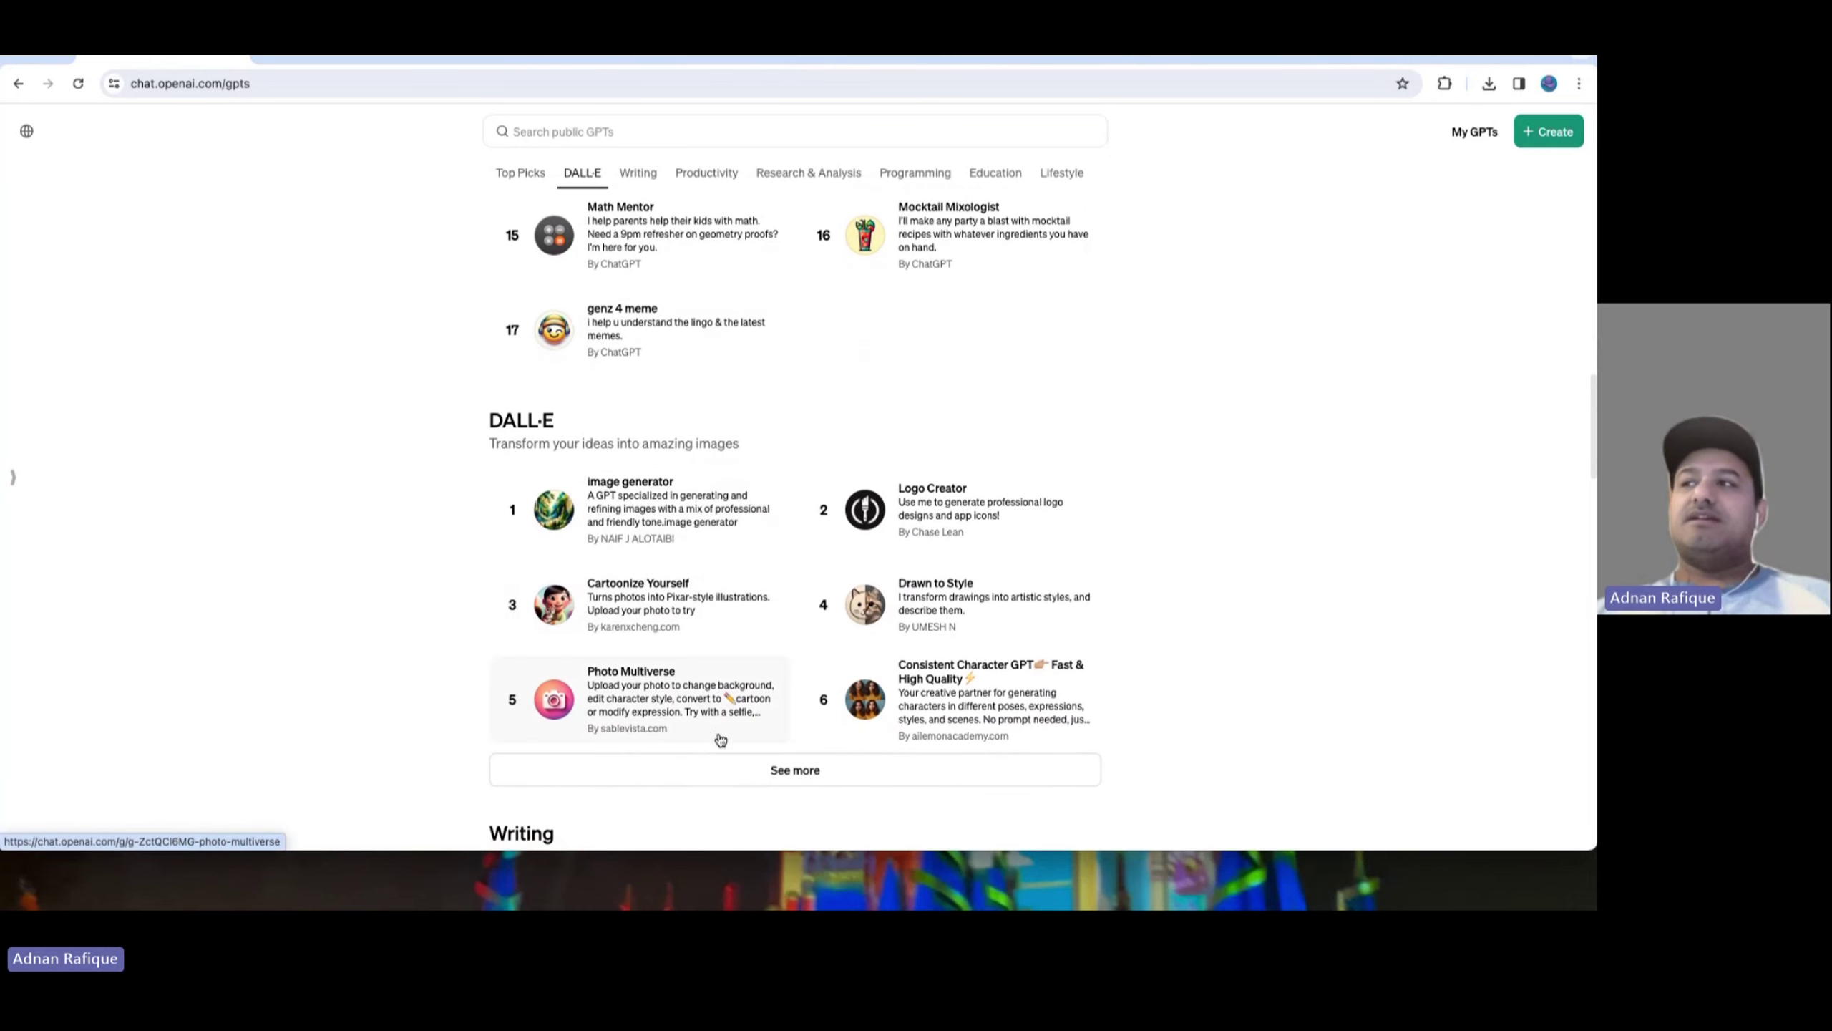
left_click(769, 777)
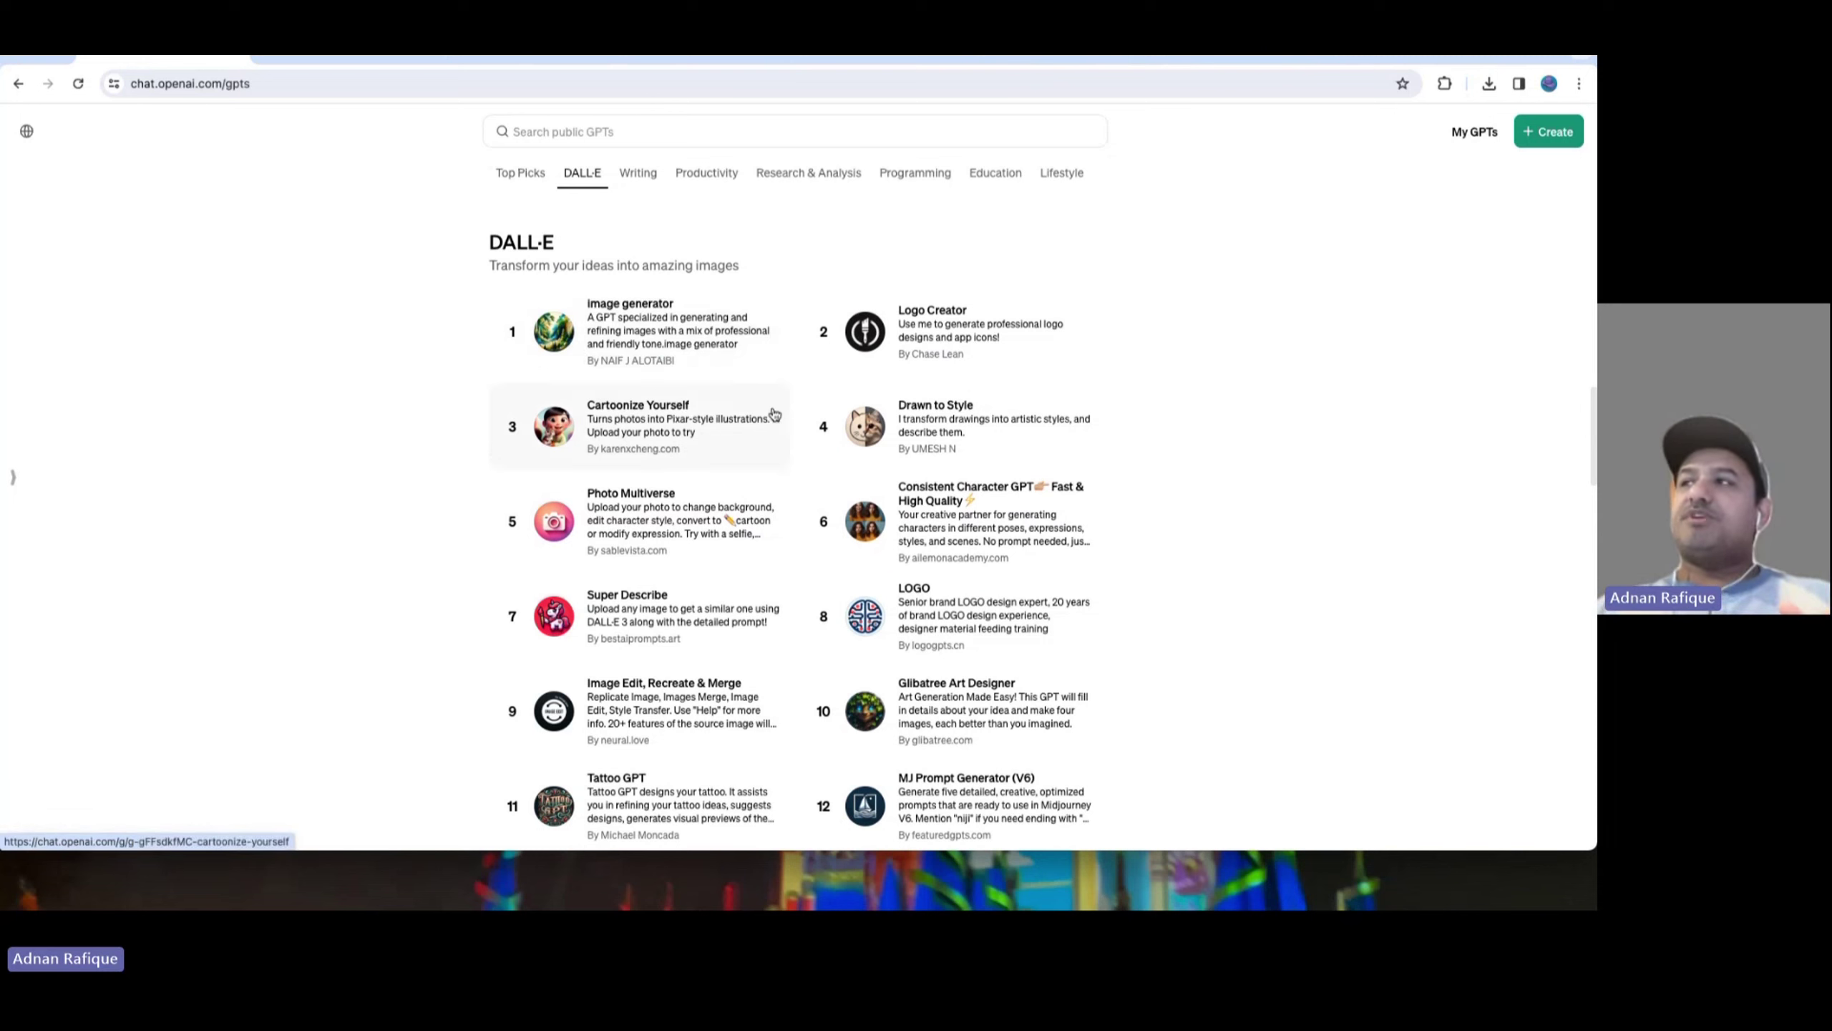
scroll(911, 576, "down", 2)
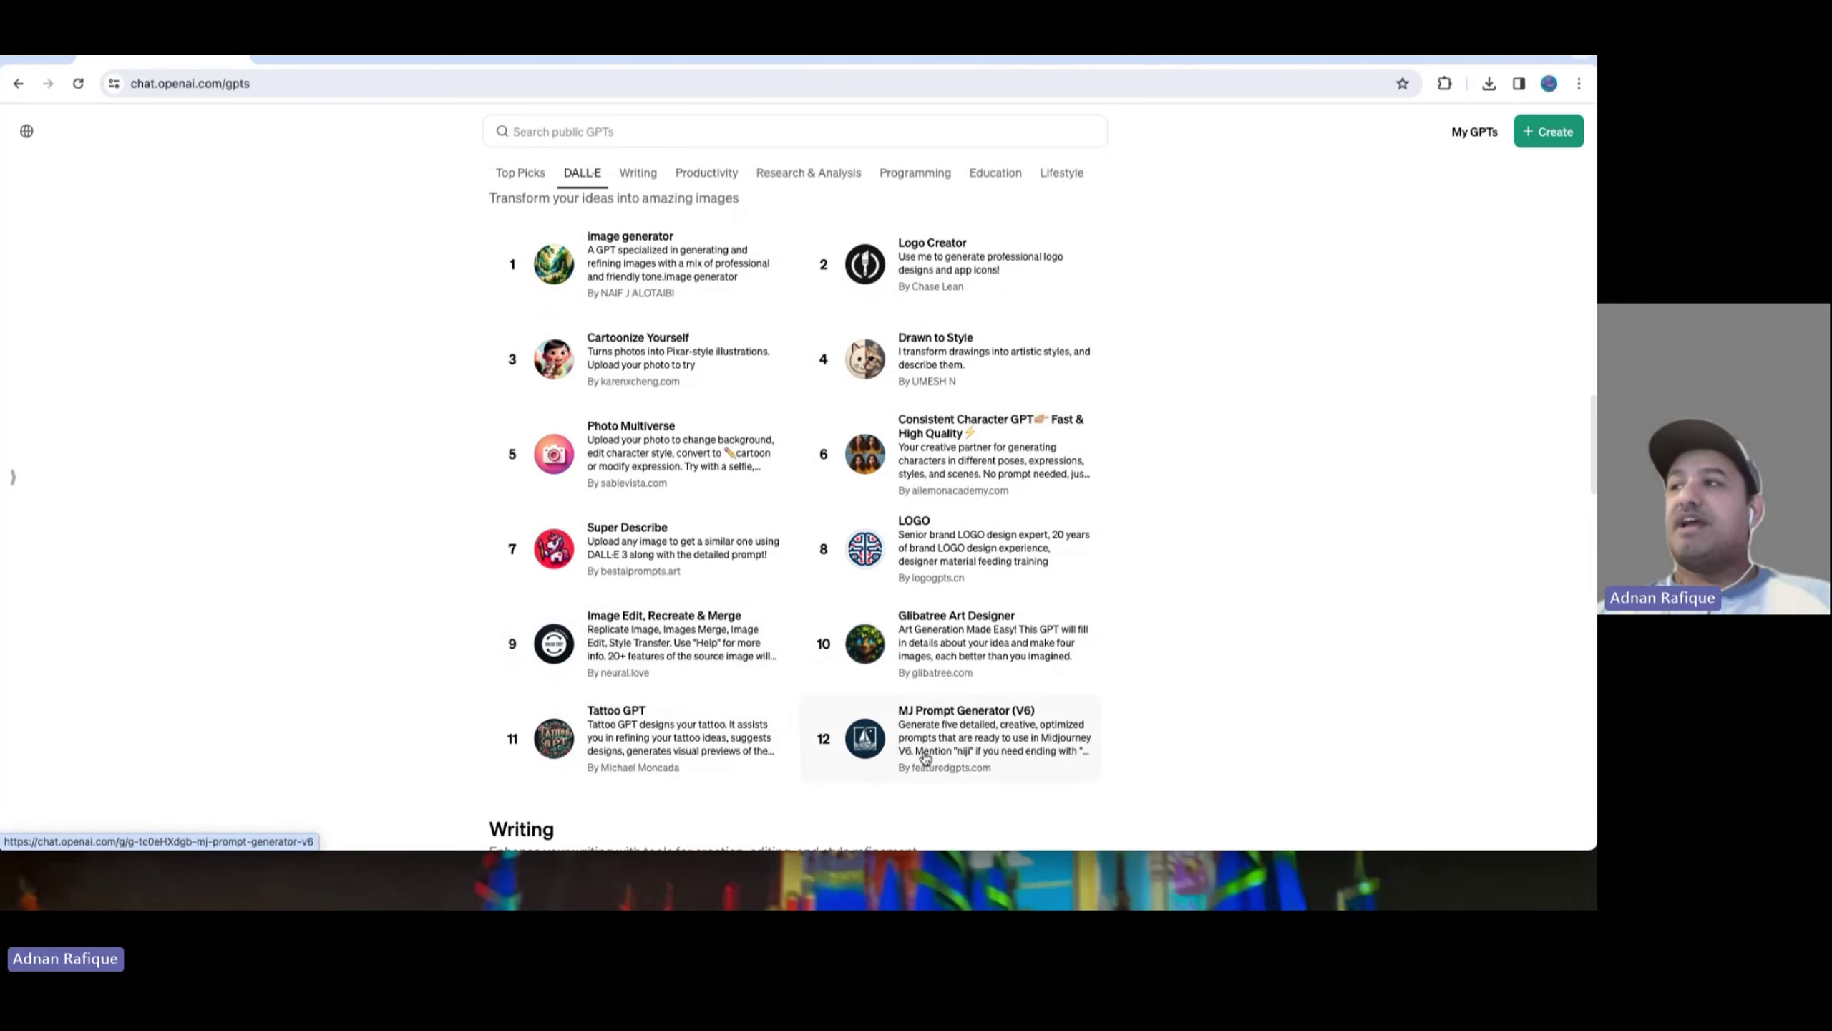
scroll(997, 755, "down", 7)
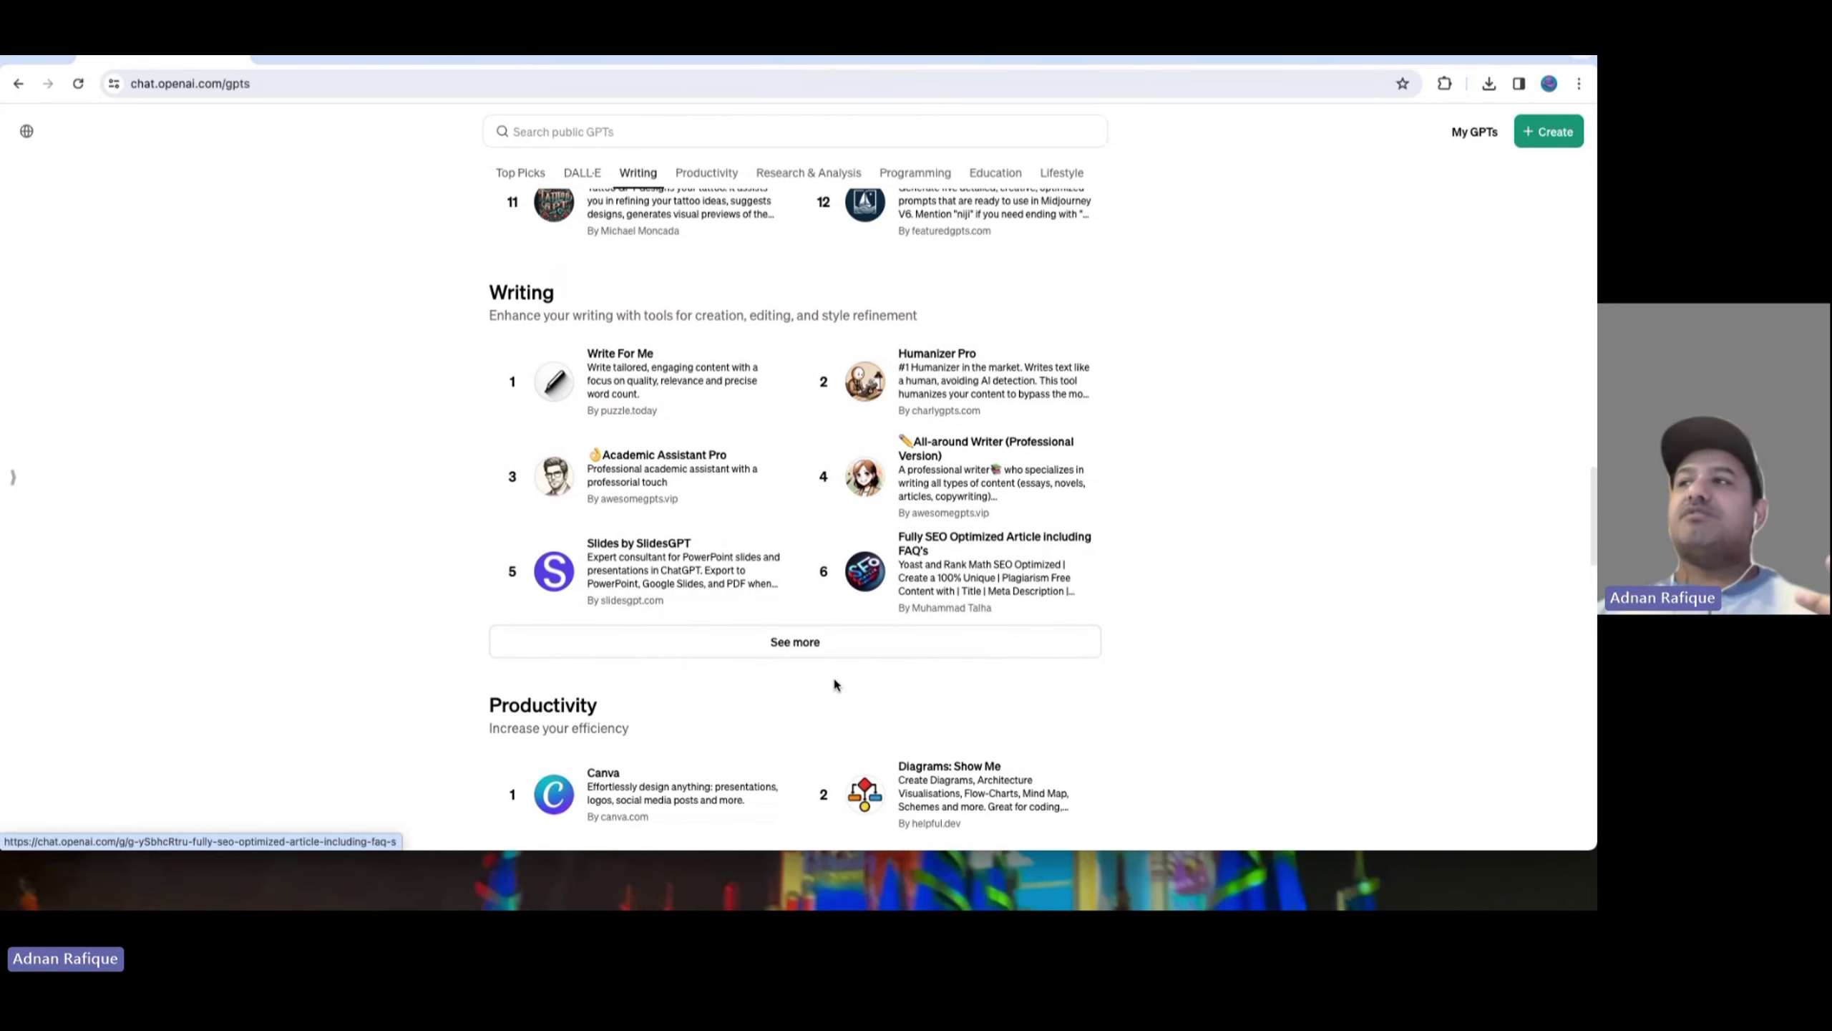
Expand the Writing category's GPT list and scroll down through the following categories
left_click(830, 642)
scroll(835, 498, "down", 2)
scroll(835, 498, "down", 8)
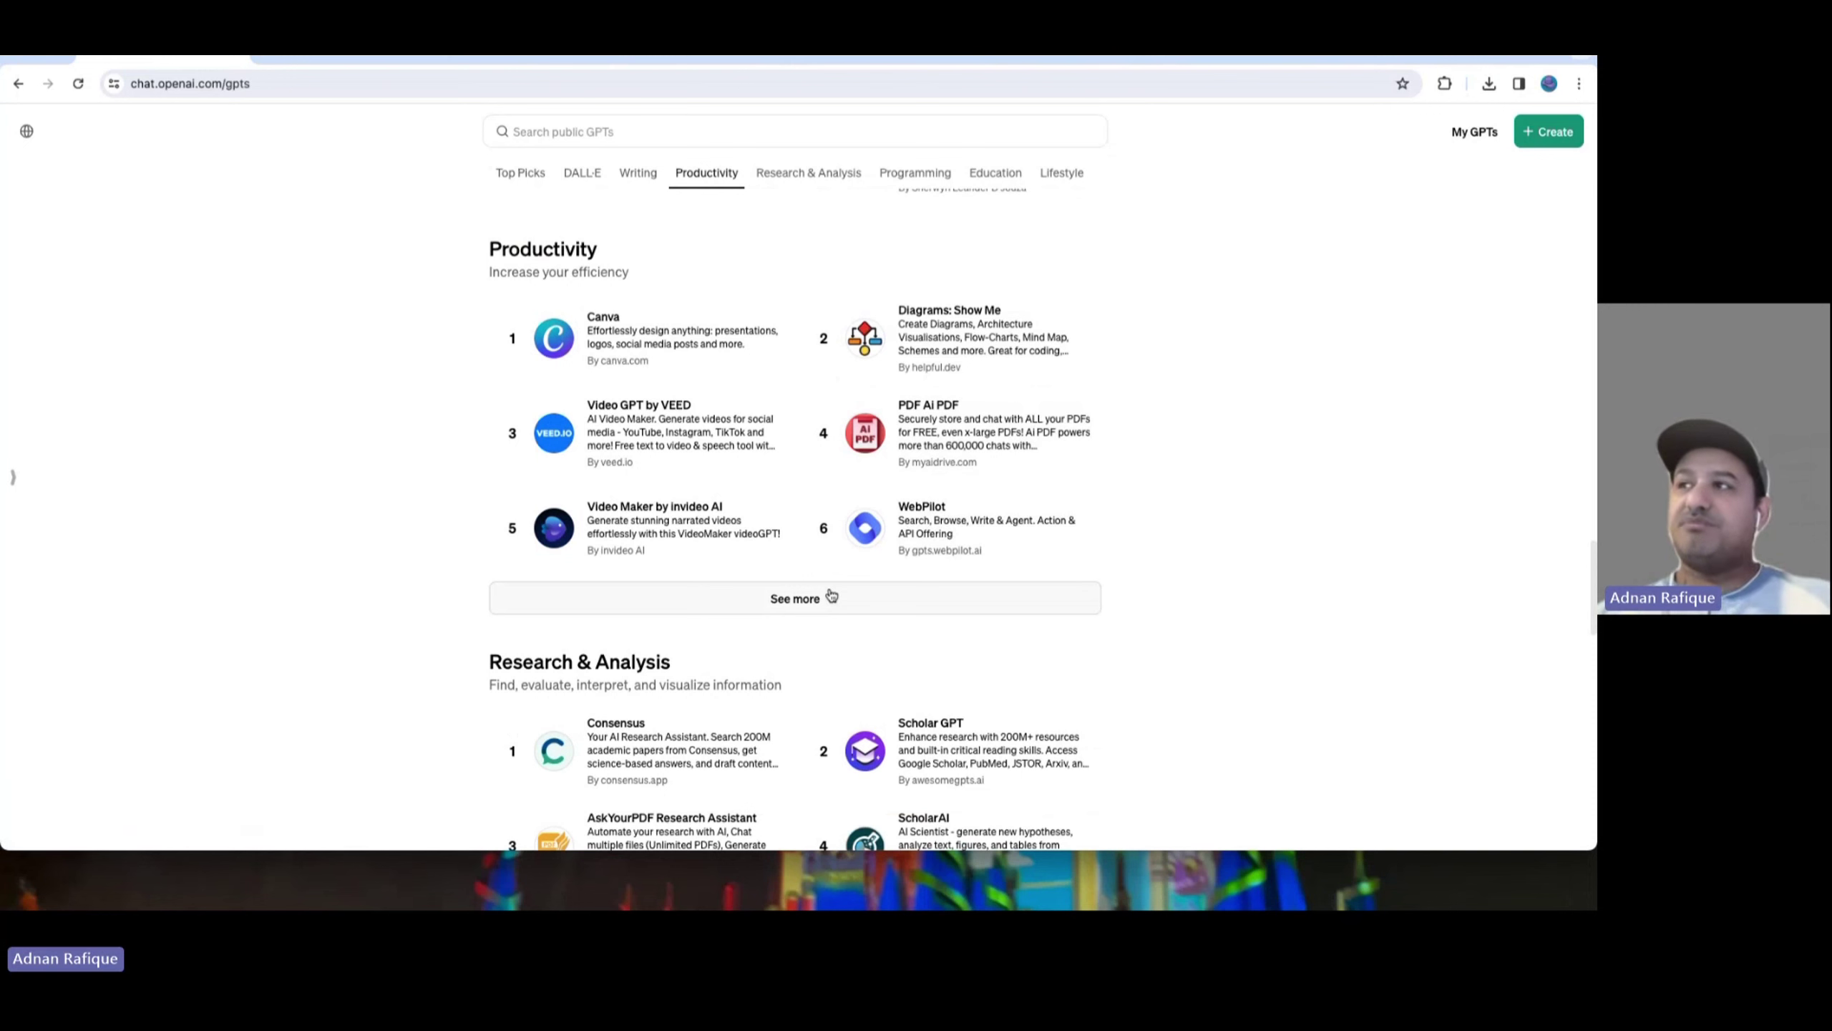
scroll(832, 596, "down", 5)
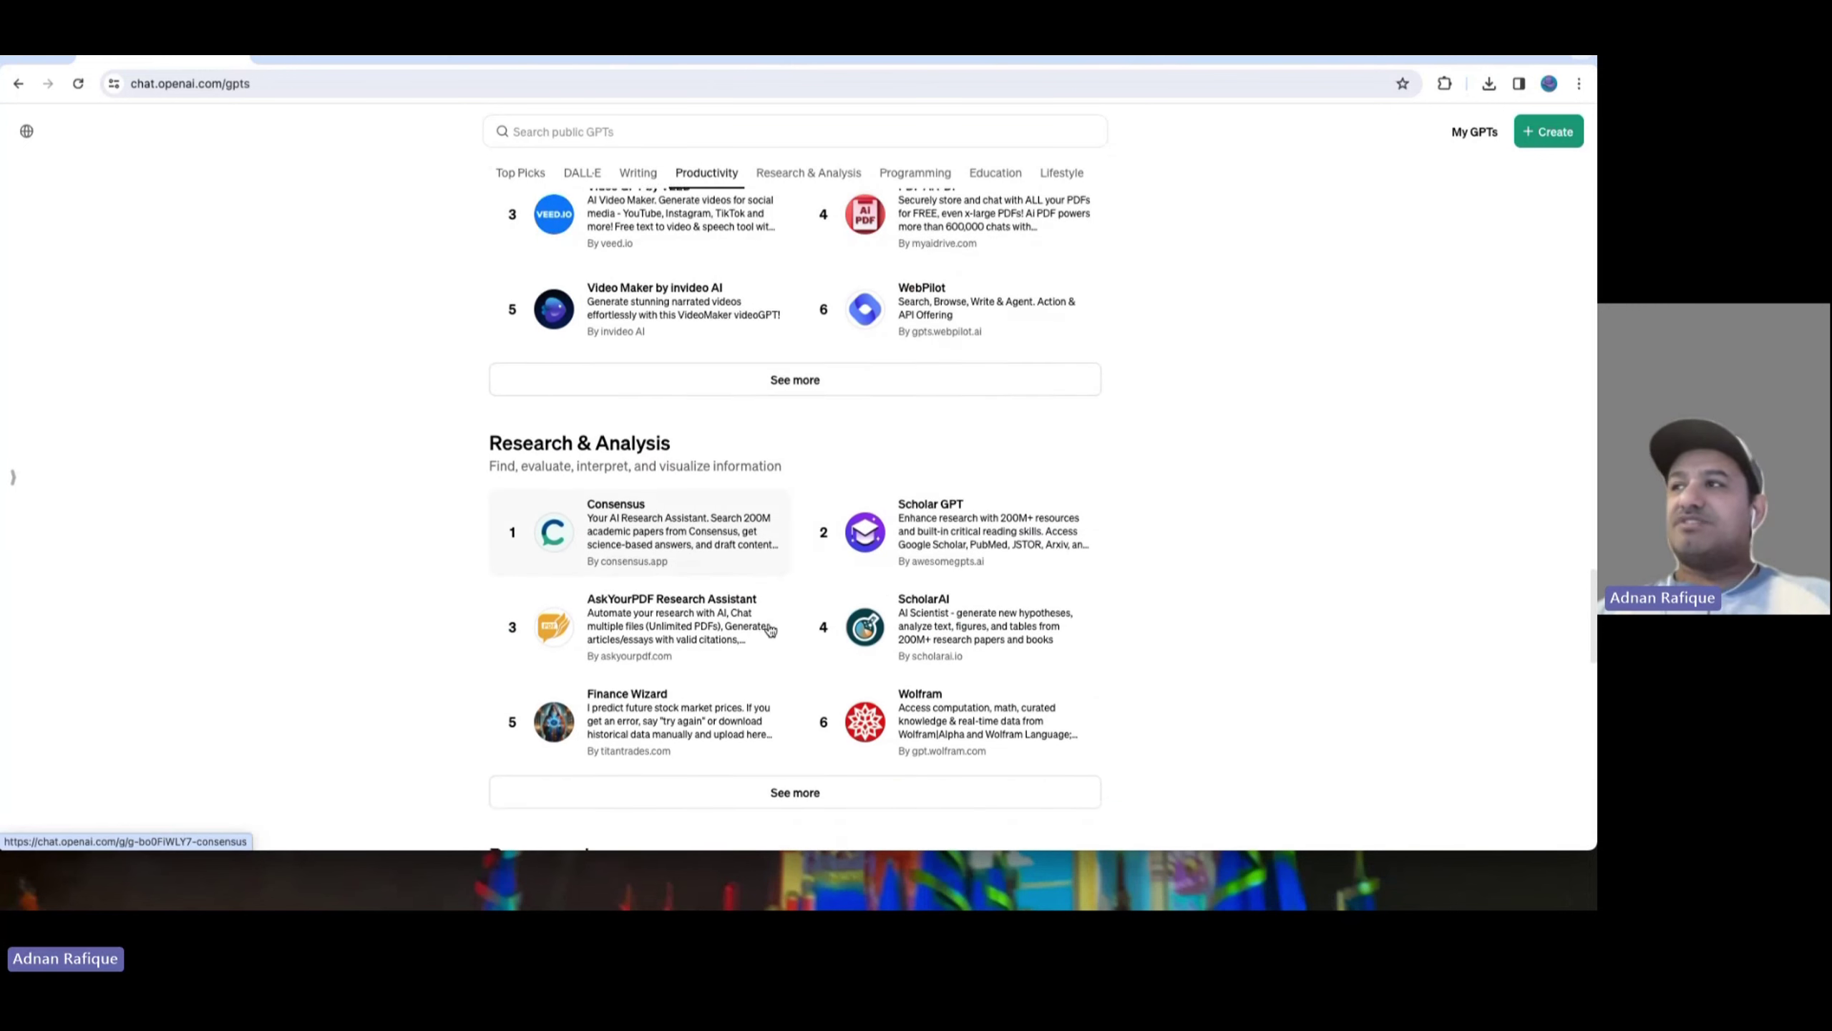
scroll(770, 628, "down", 5)
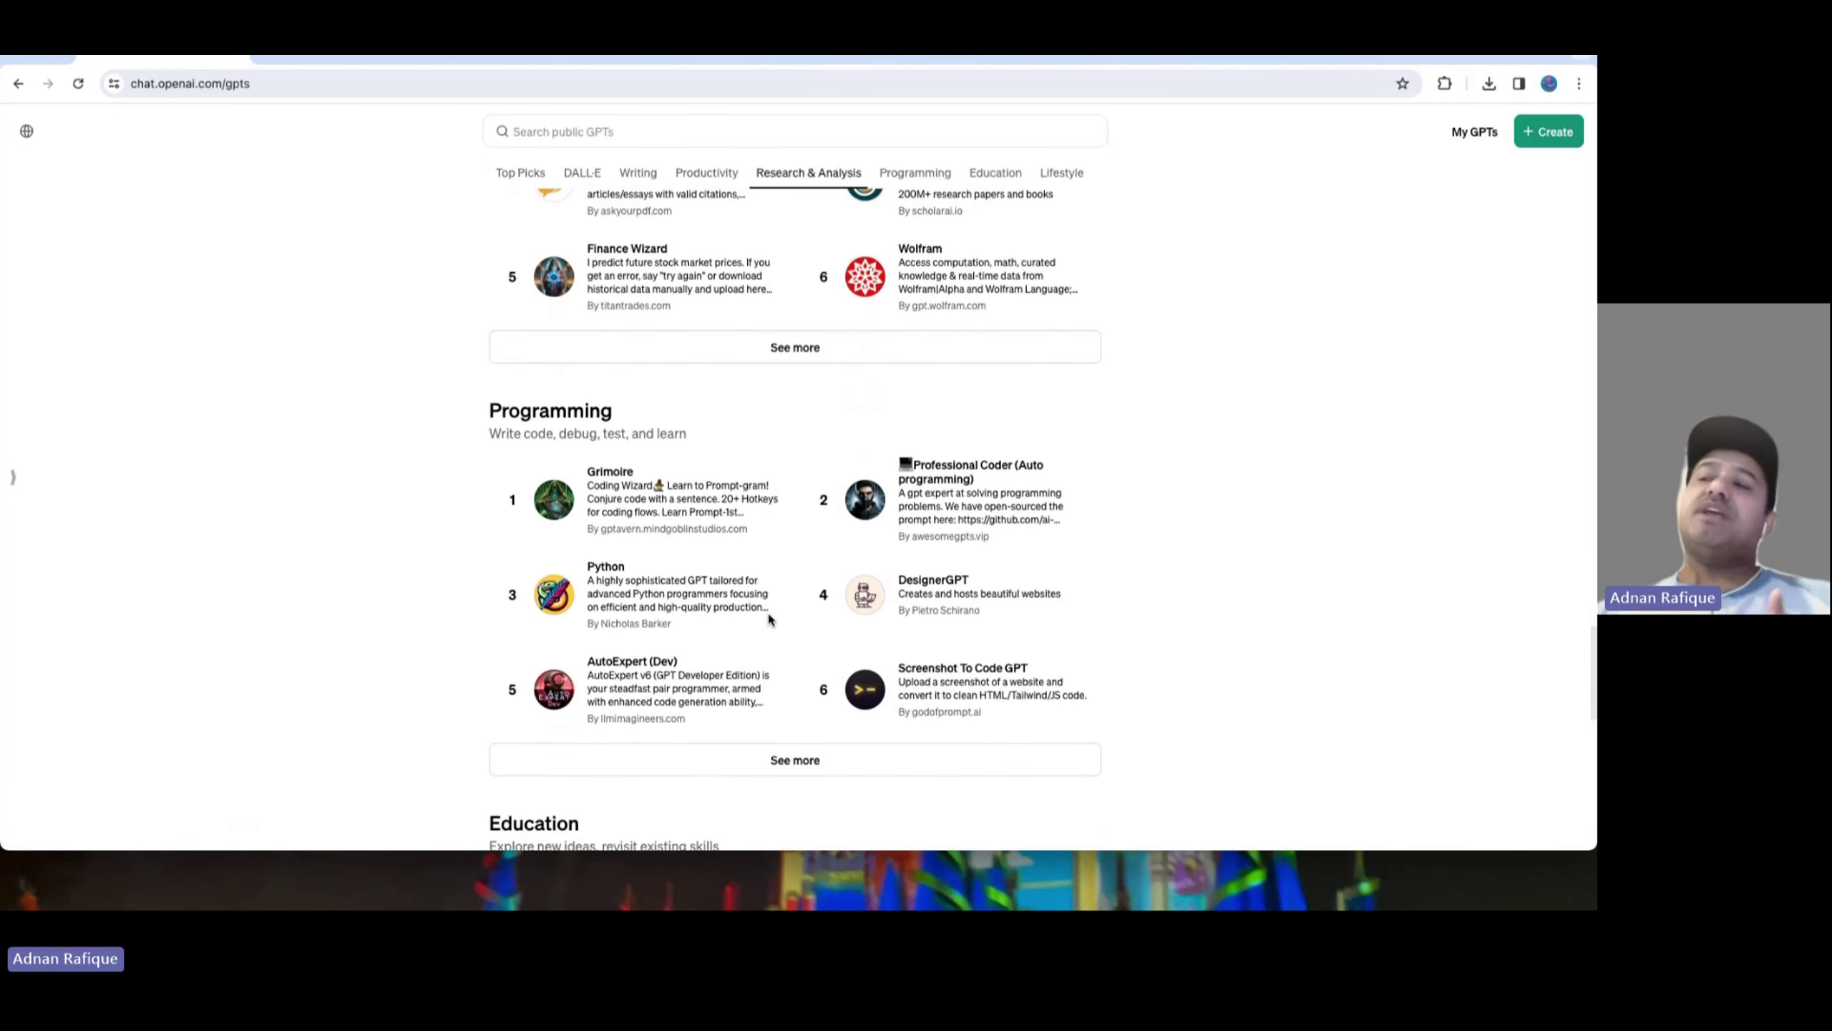
scroll(770, 621, "down", 2)
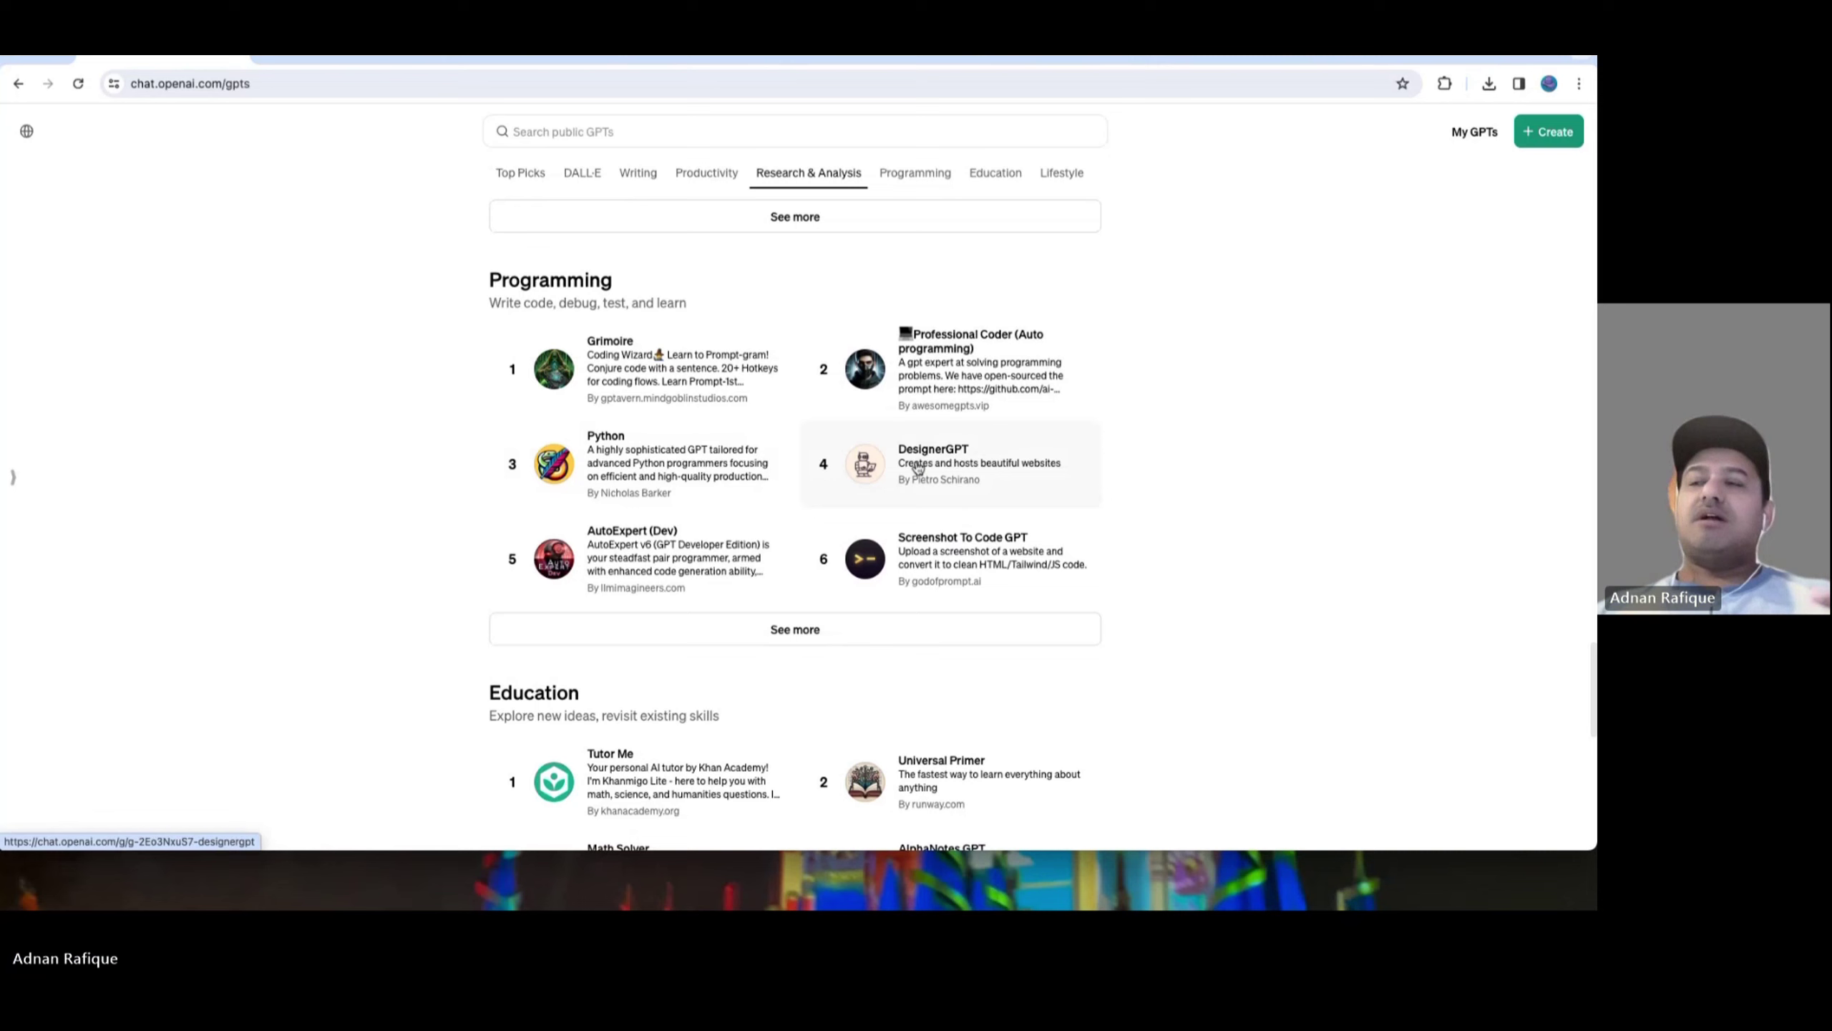
scroll(927, 388, "down", 5)
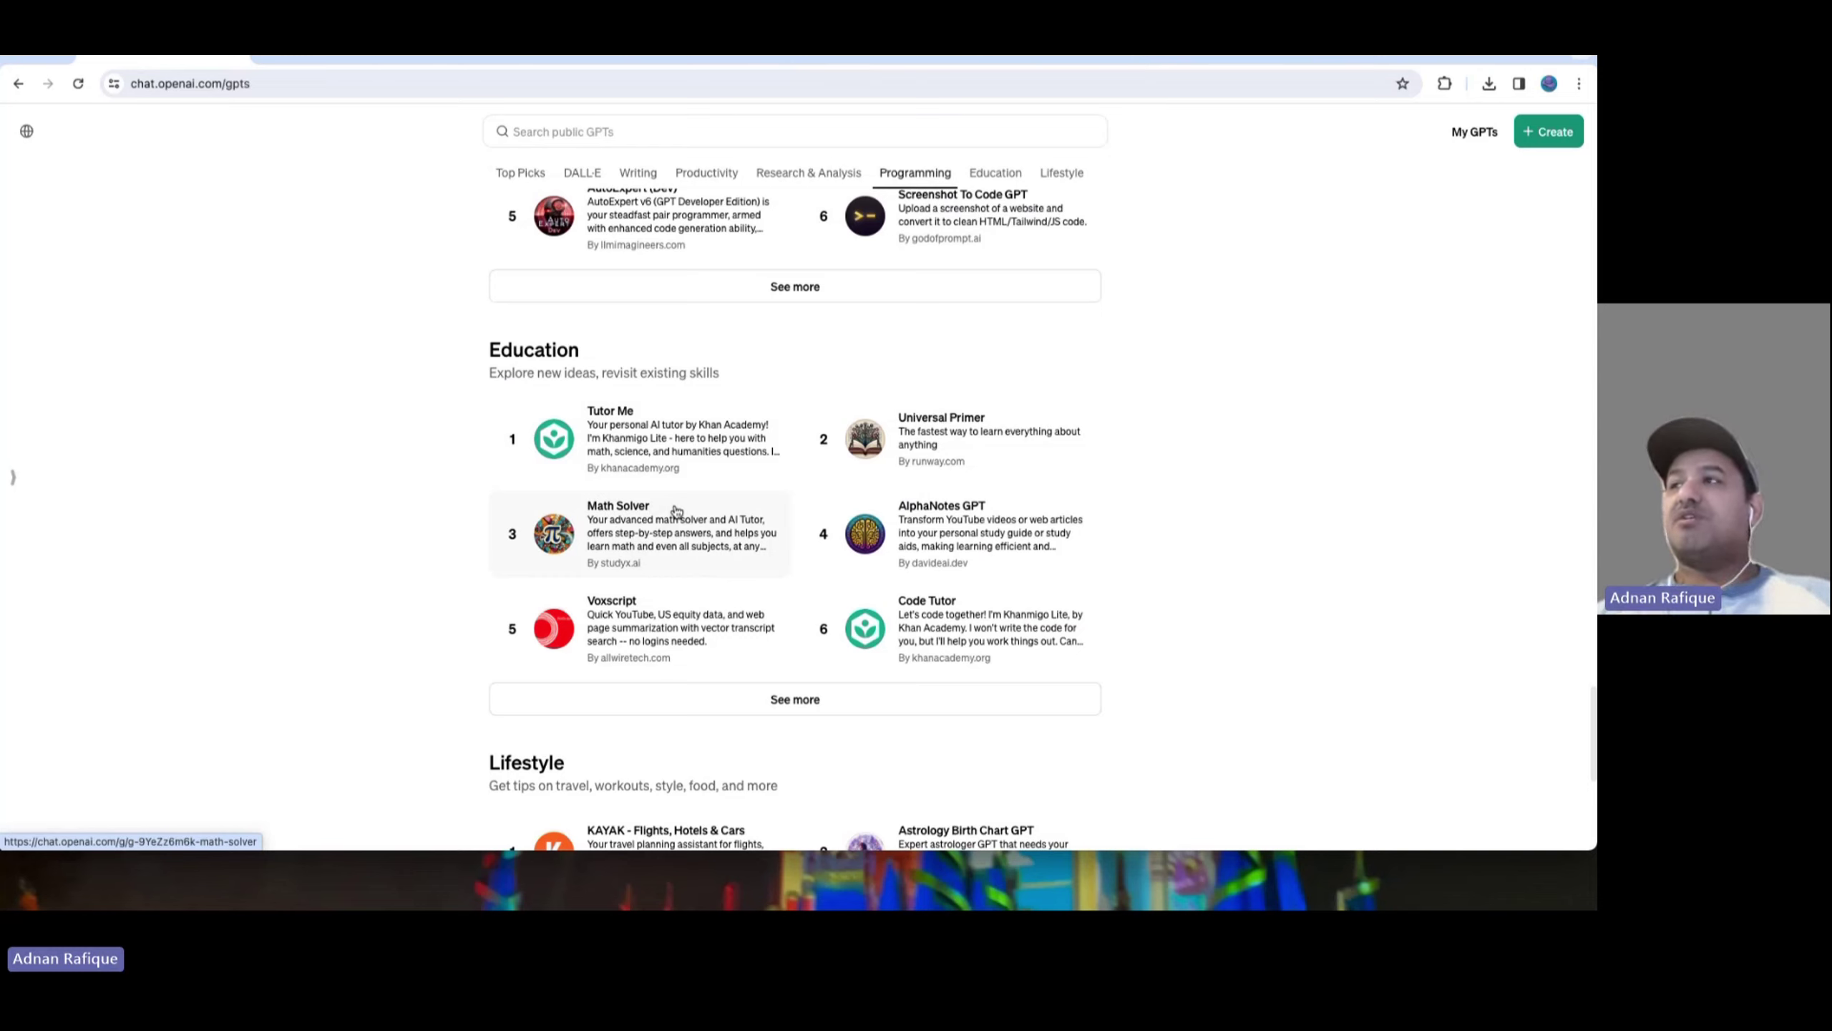
Expand the Education category's GPT list
left_click(895, 701)
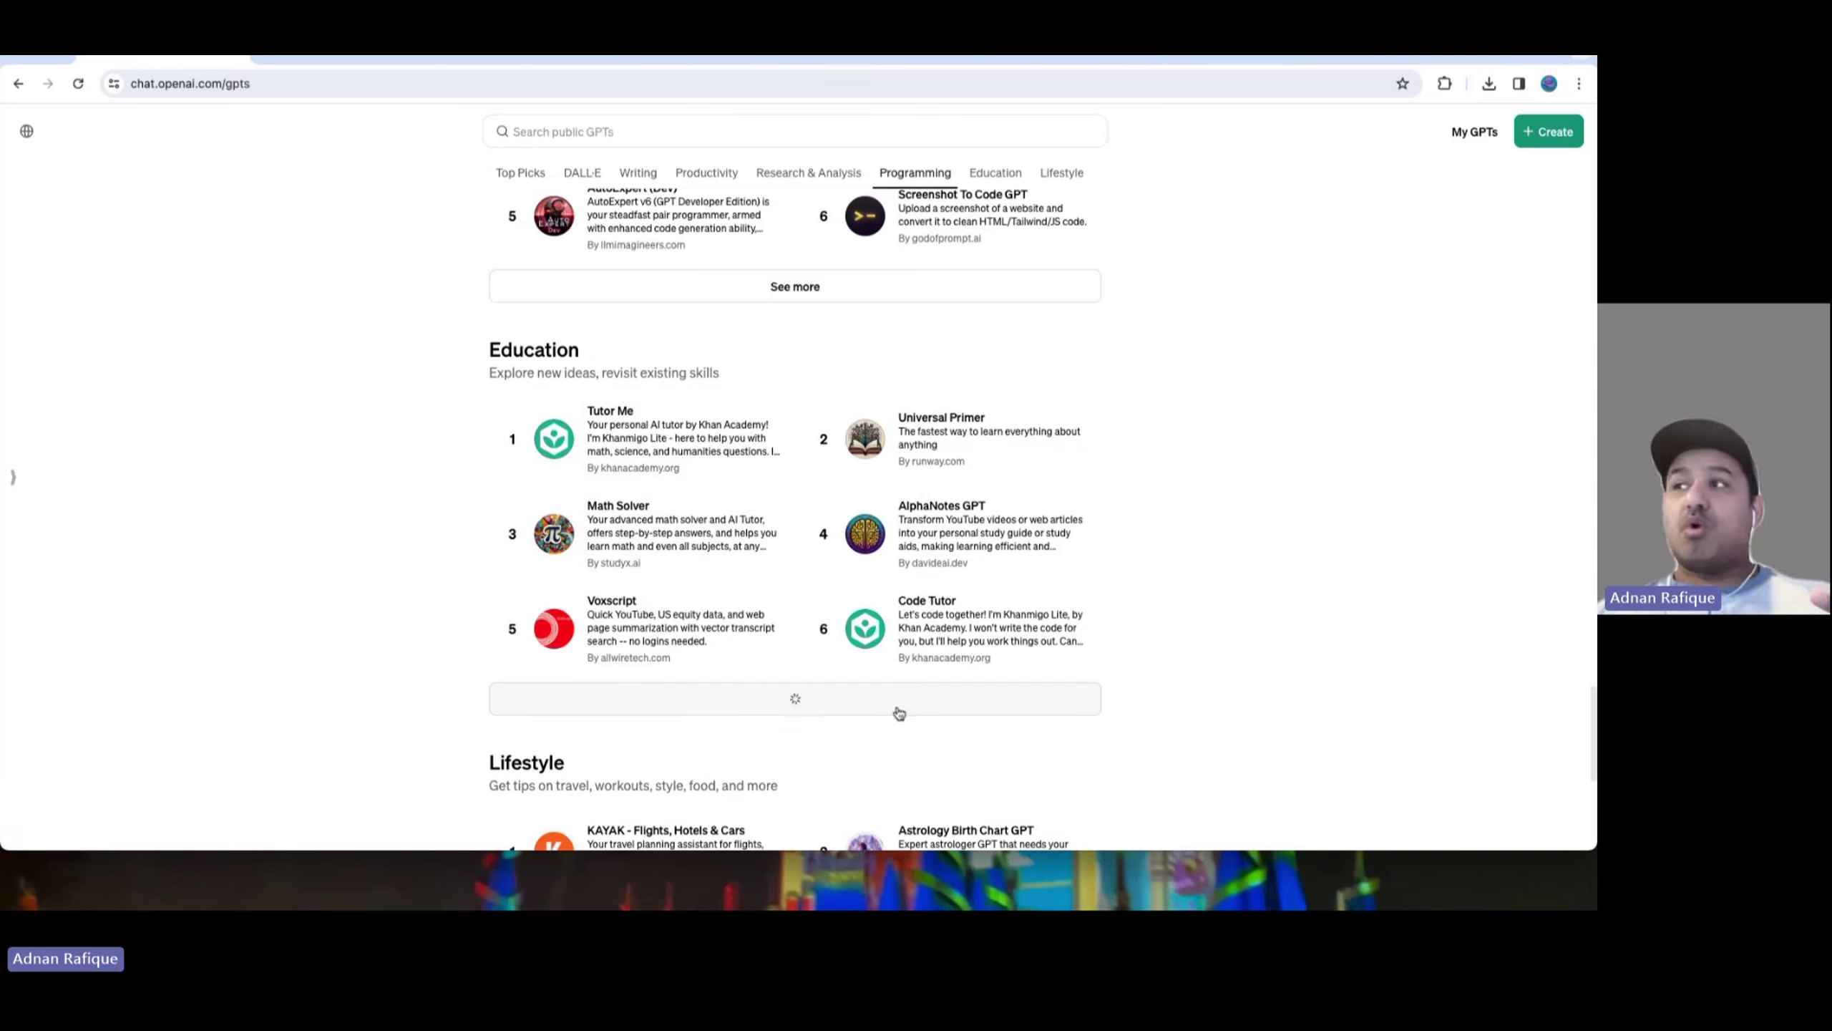
scroll(954, 606, "down", 1)
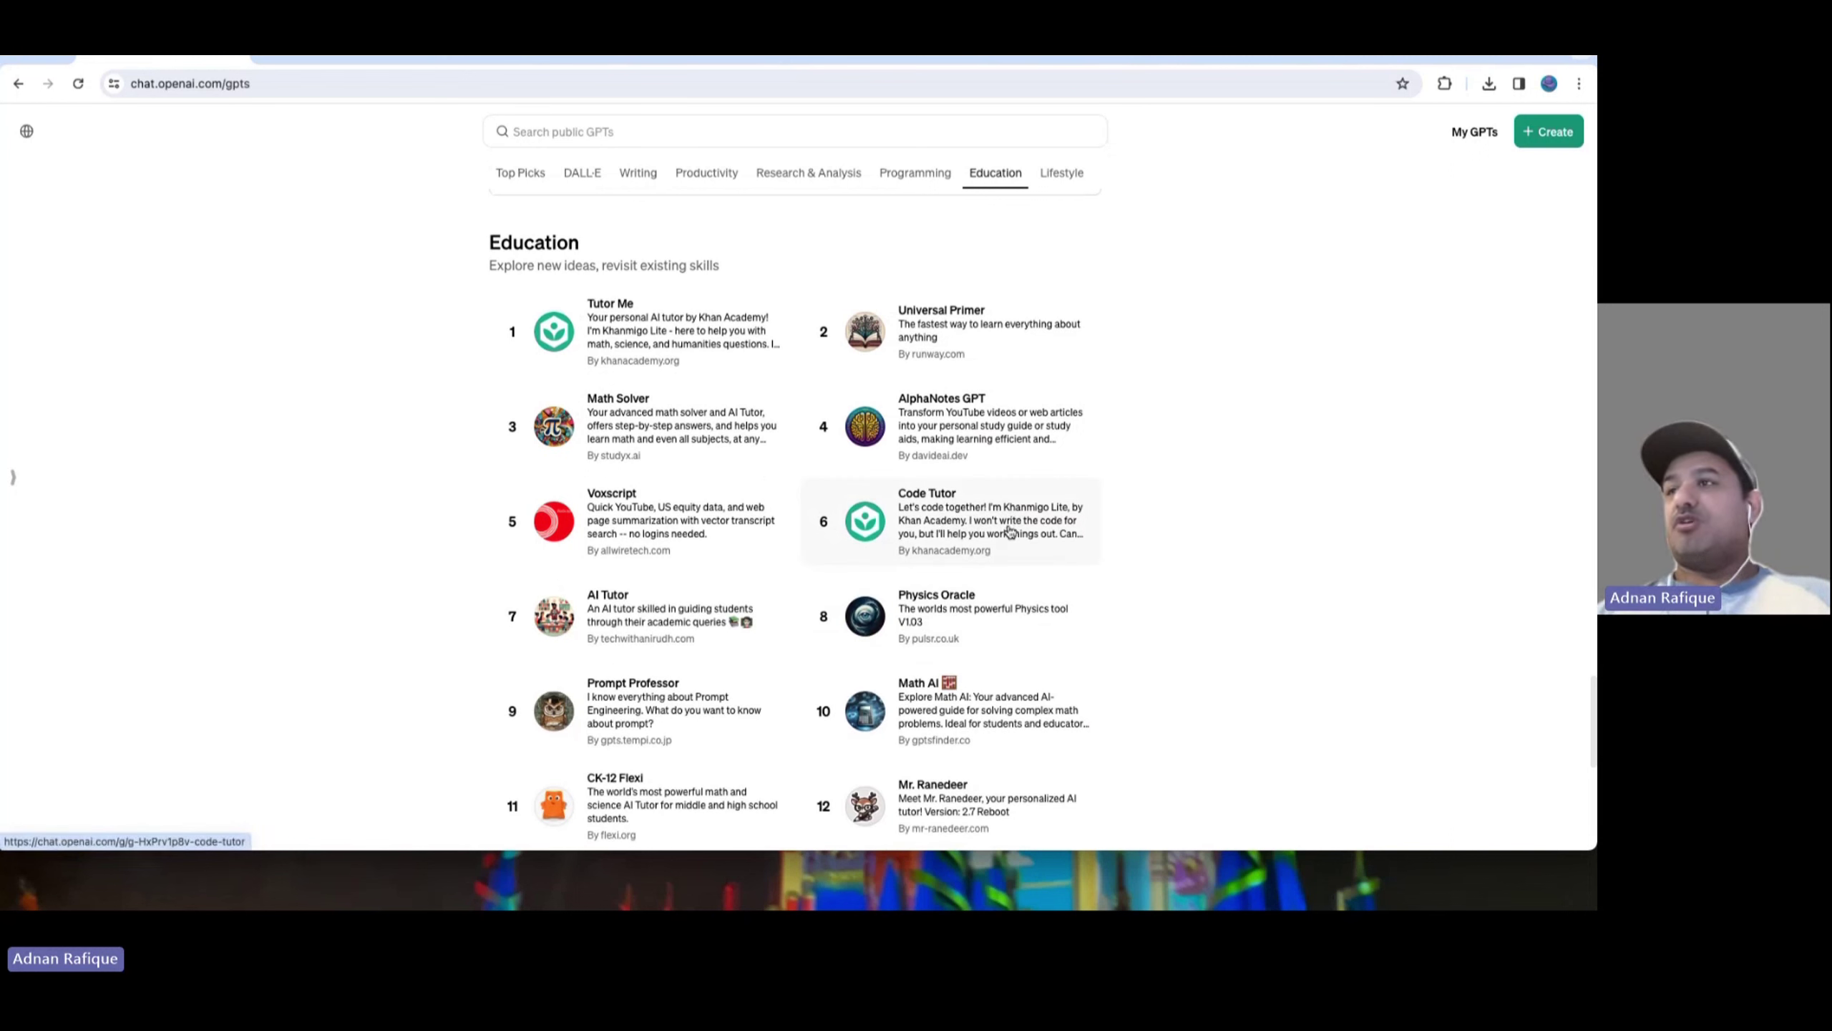
scroll(692, 617, "down", 1)
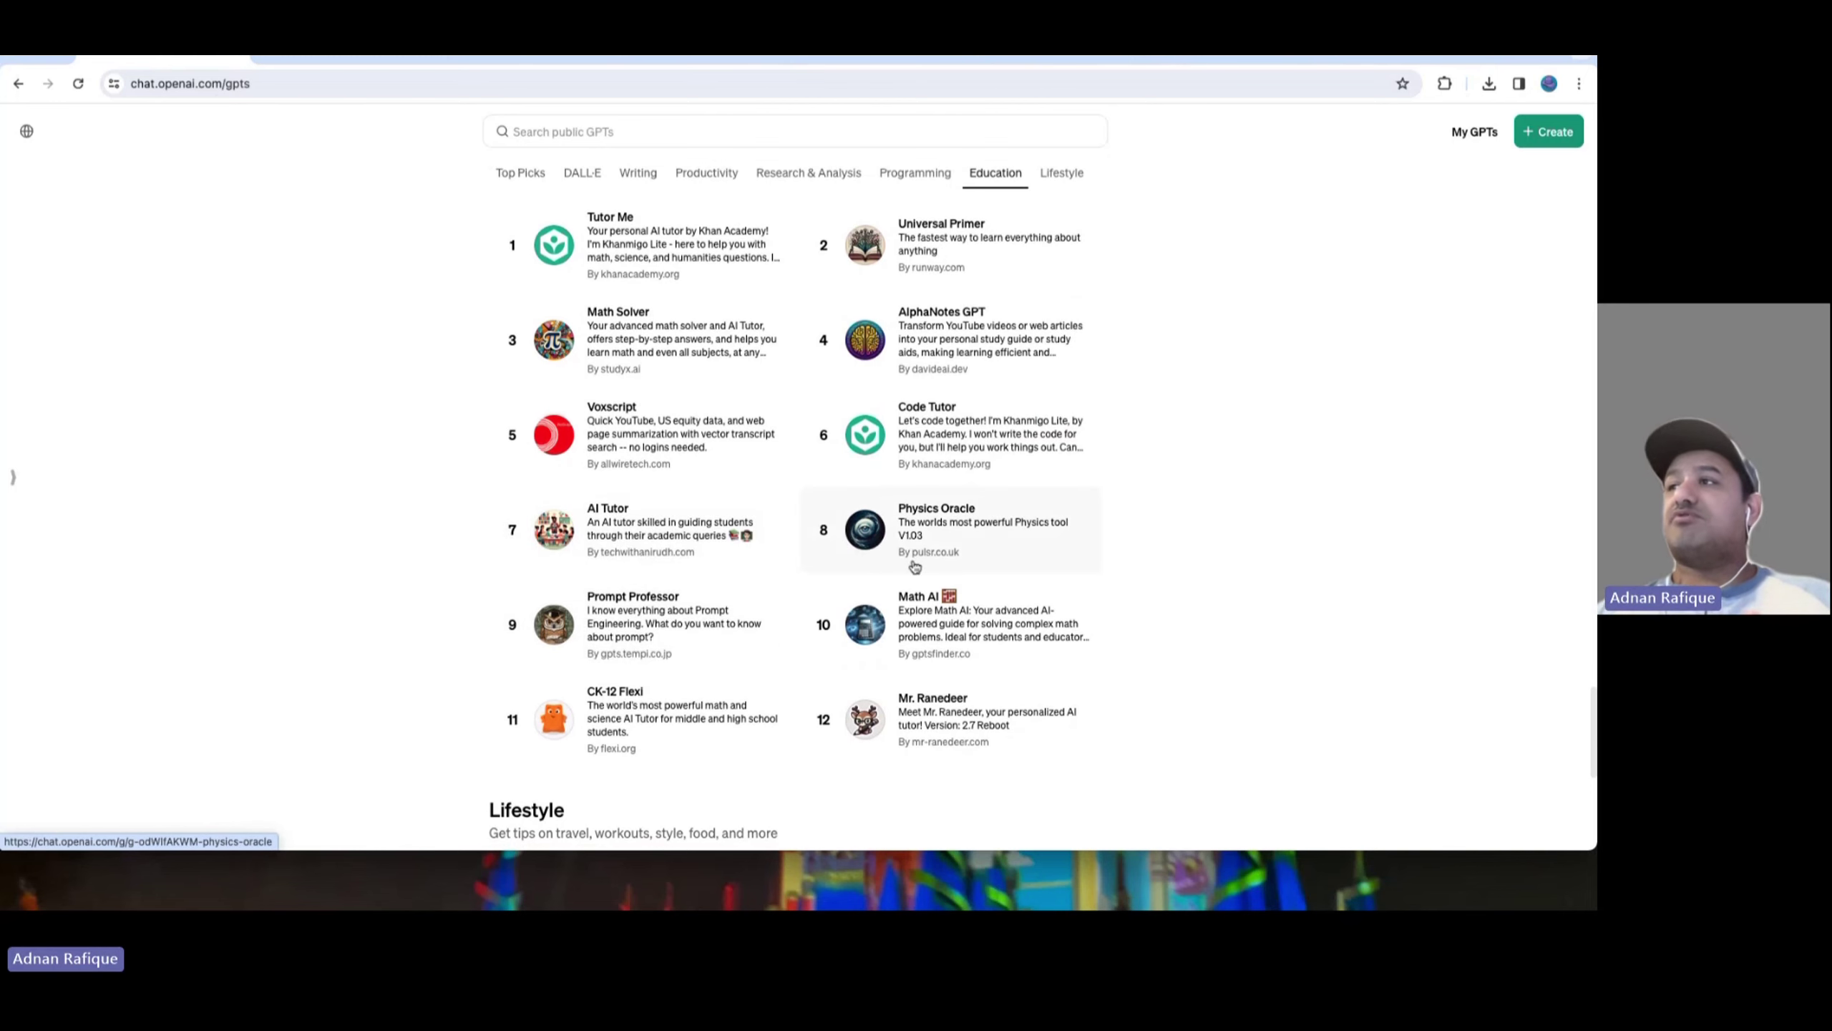
scroll(928, 597, "up", 1)
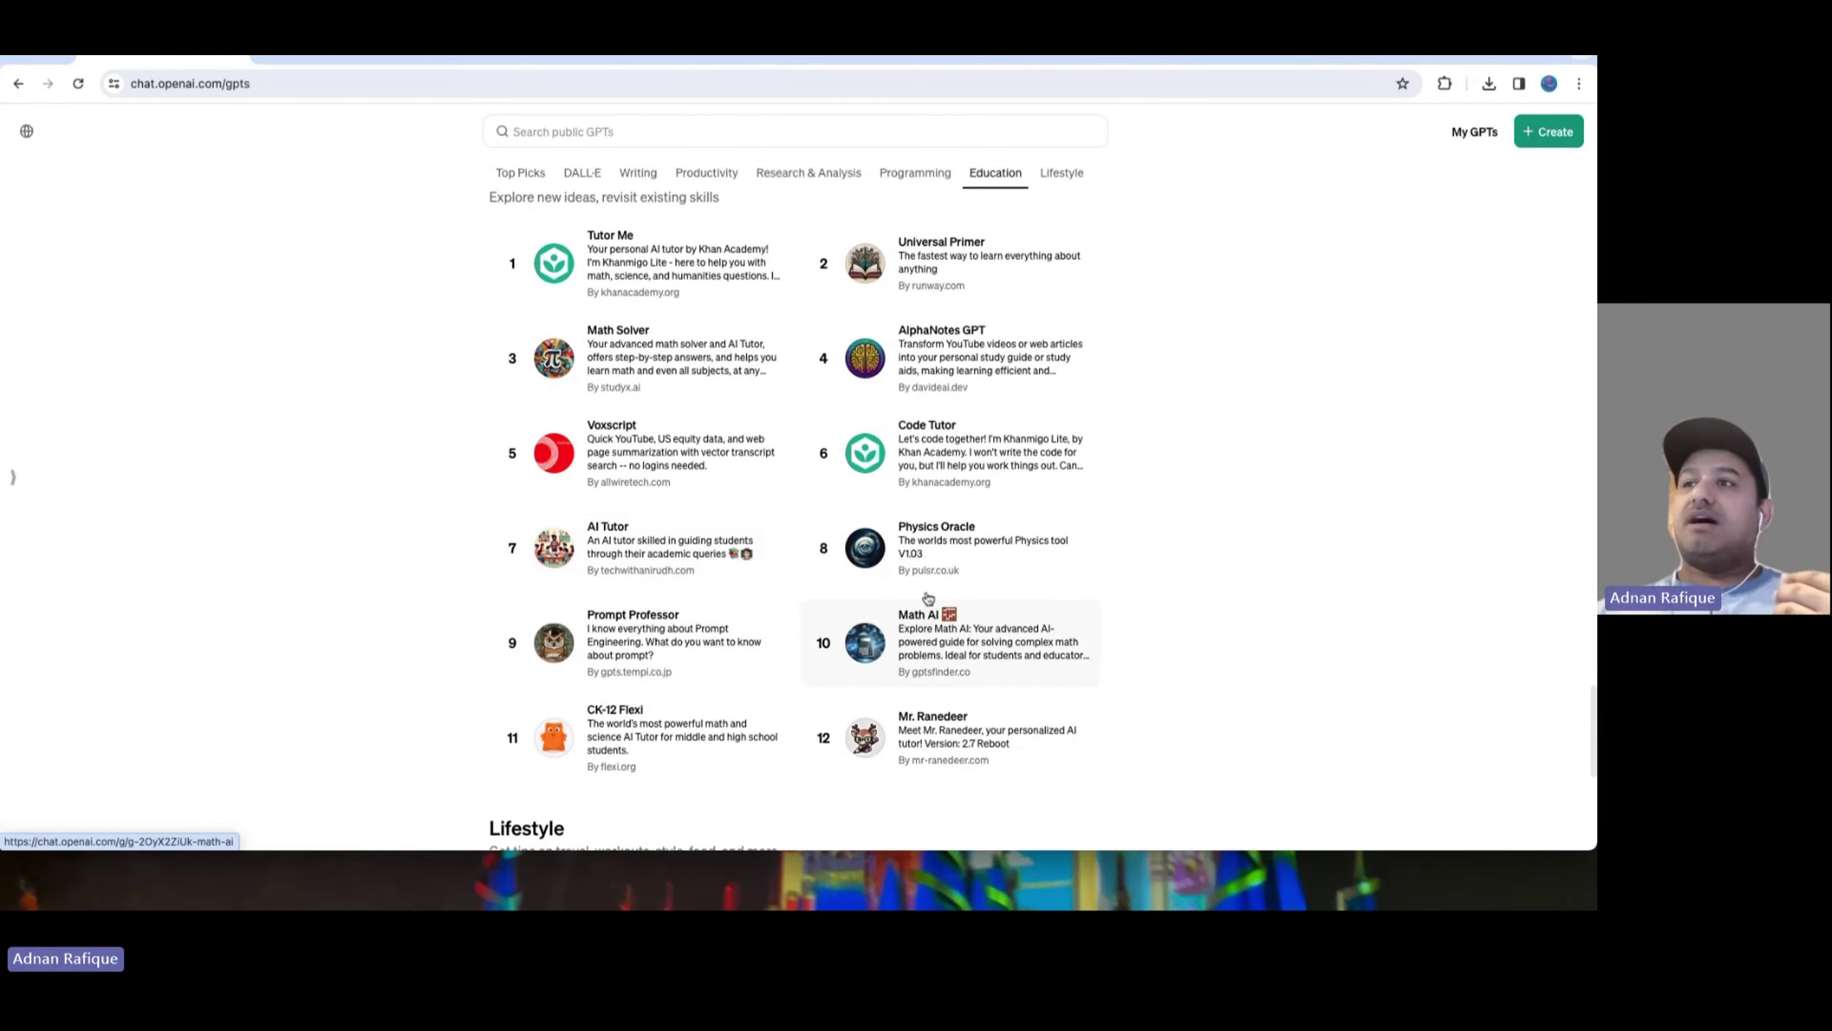
scroll(928, 596, "down", 4)
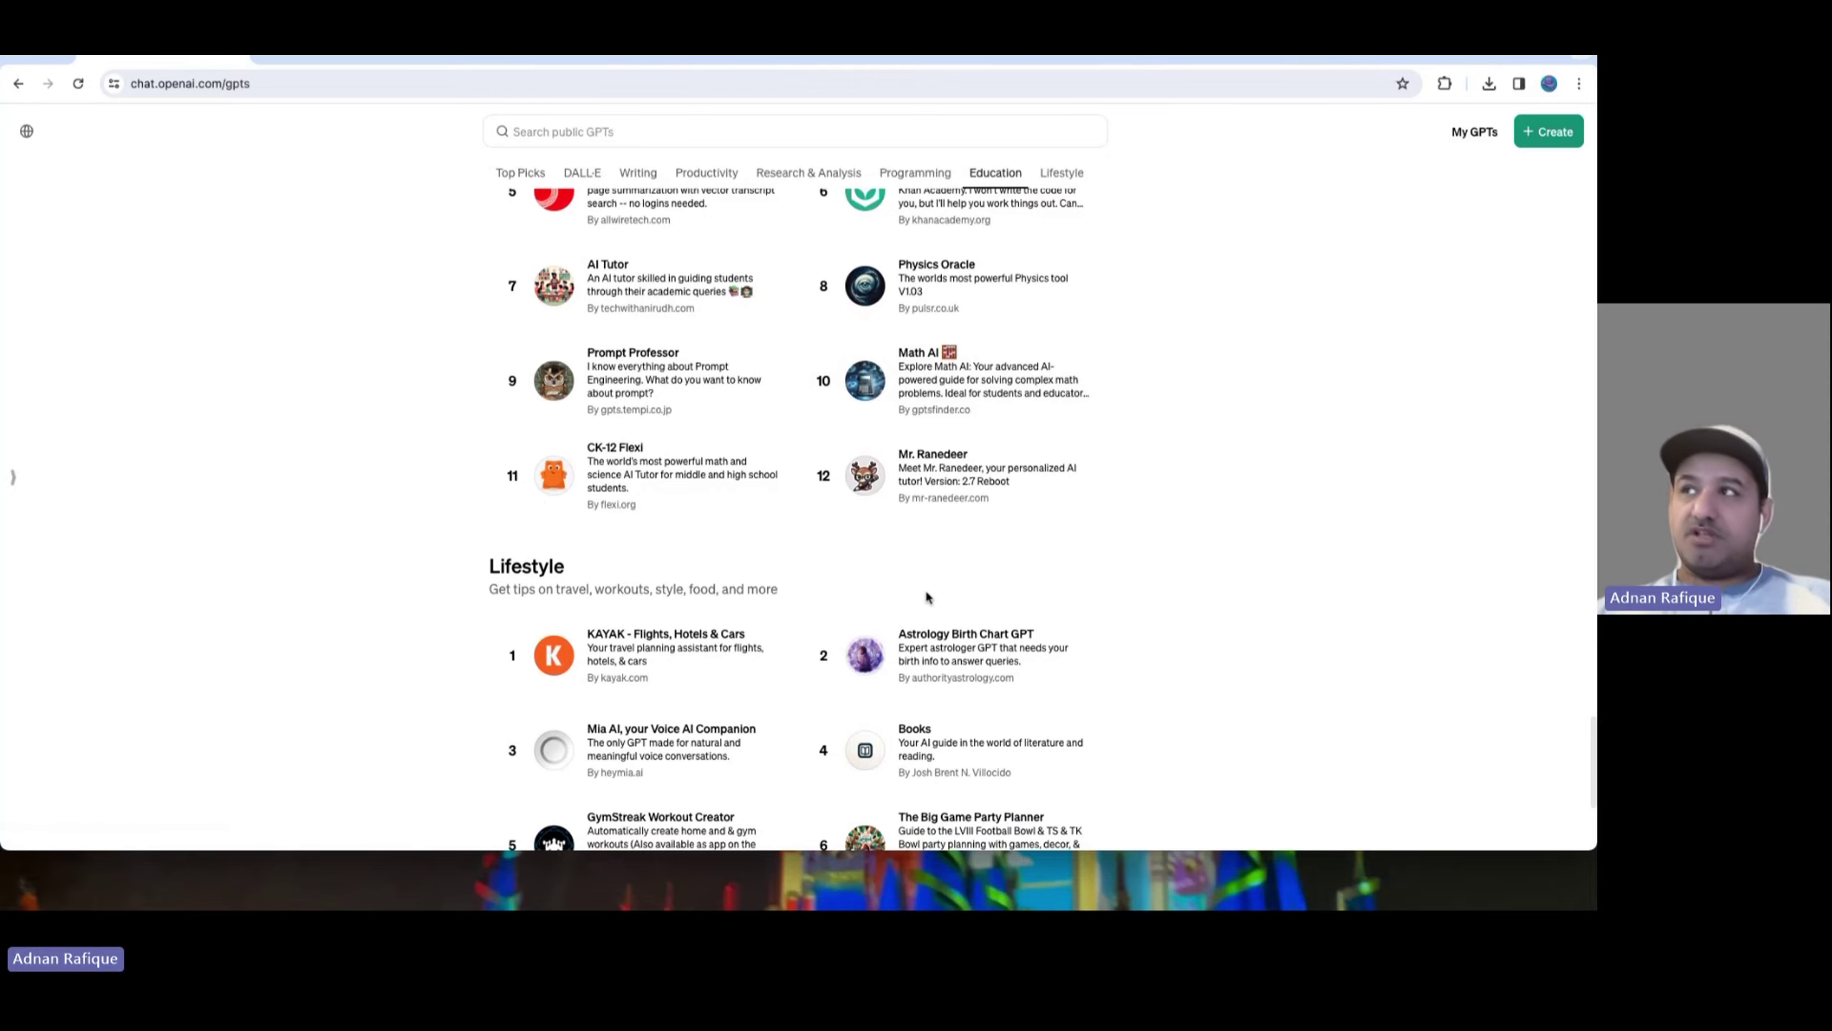
Scroll back up to Top Picks, showing ChatGPT's twelve GPTs including Data Analyst
scroll(927, 597, "up", 15)
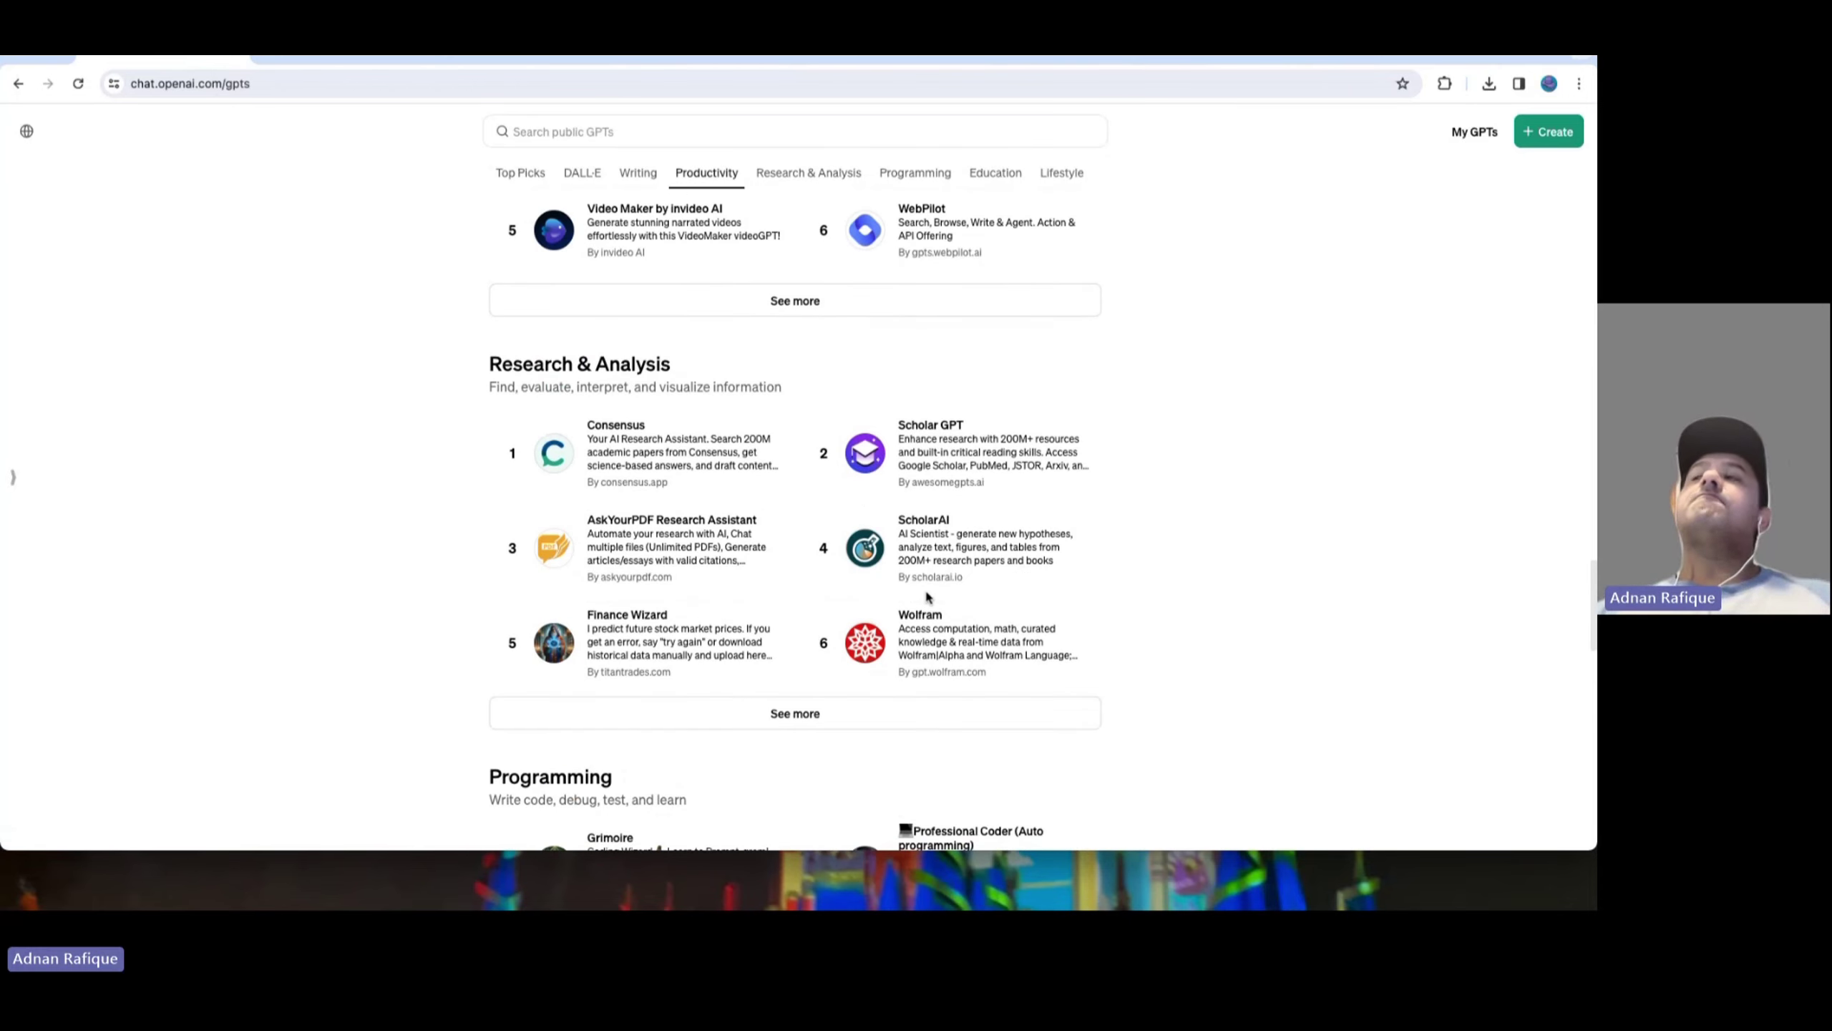
scroll(926, 597, "up", 15)
scroll(927, 598, "up", 10)
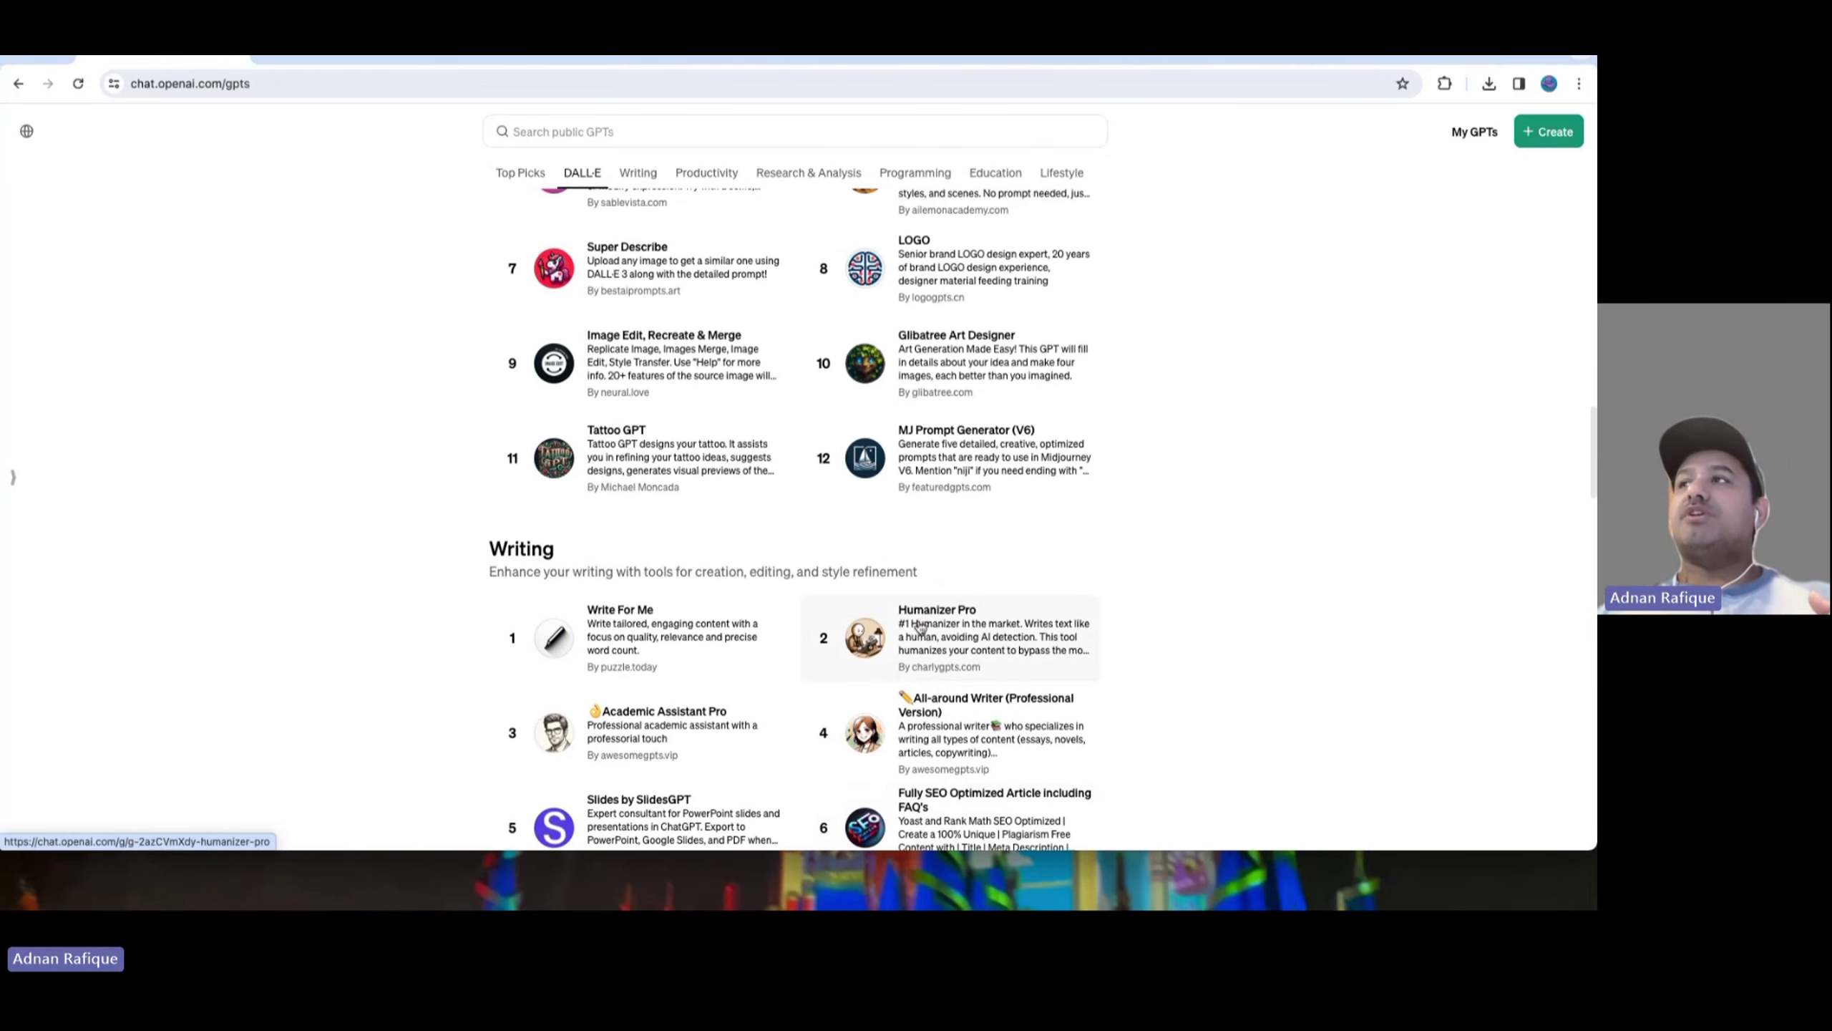
scroll(921, 625, "up", 10)
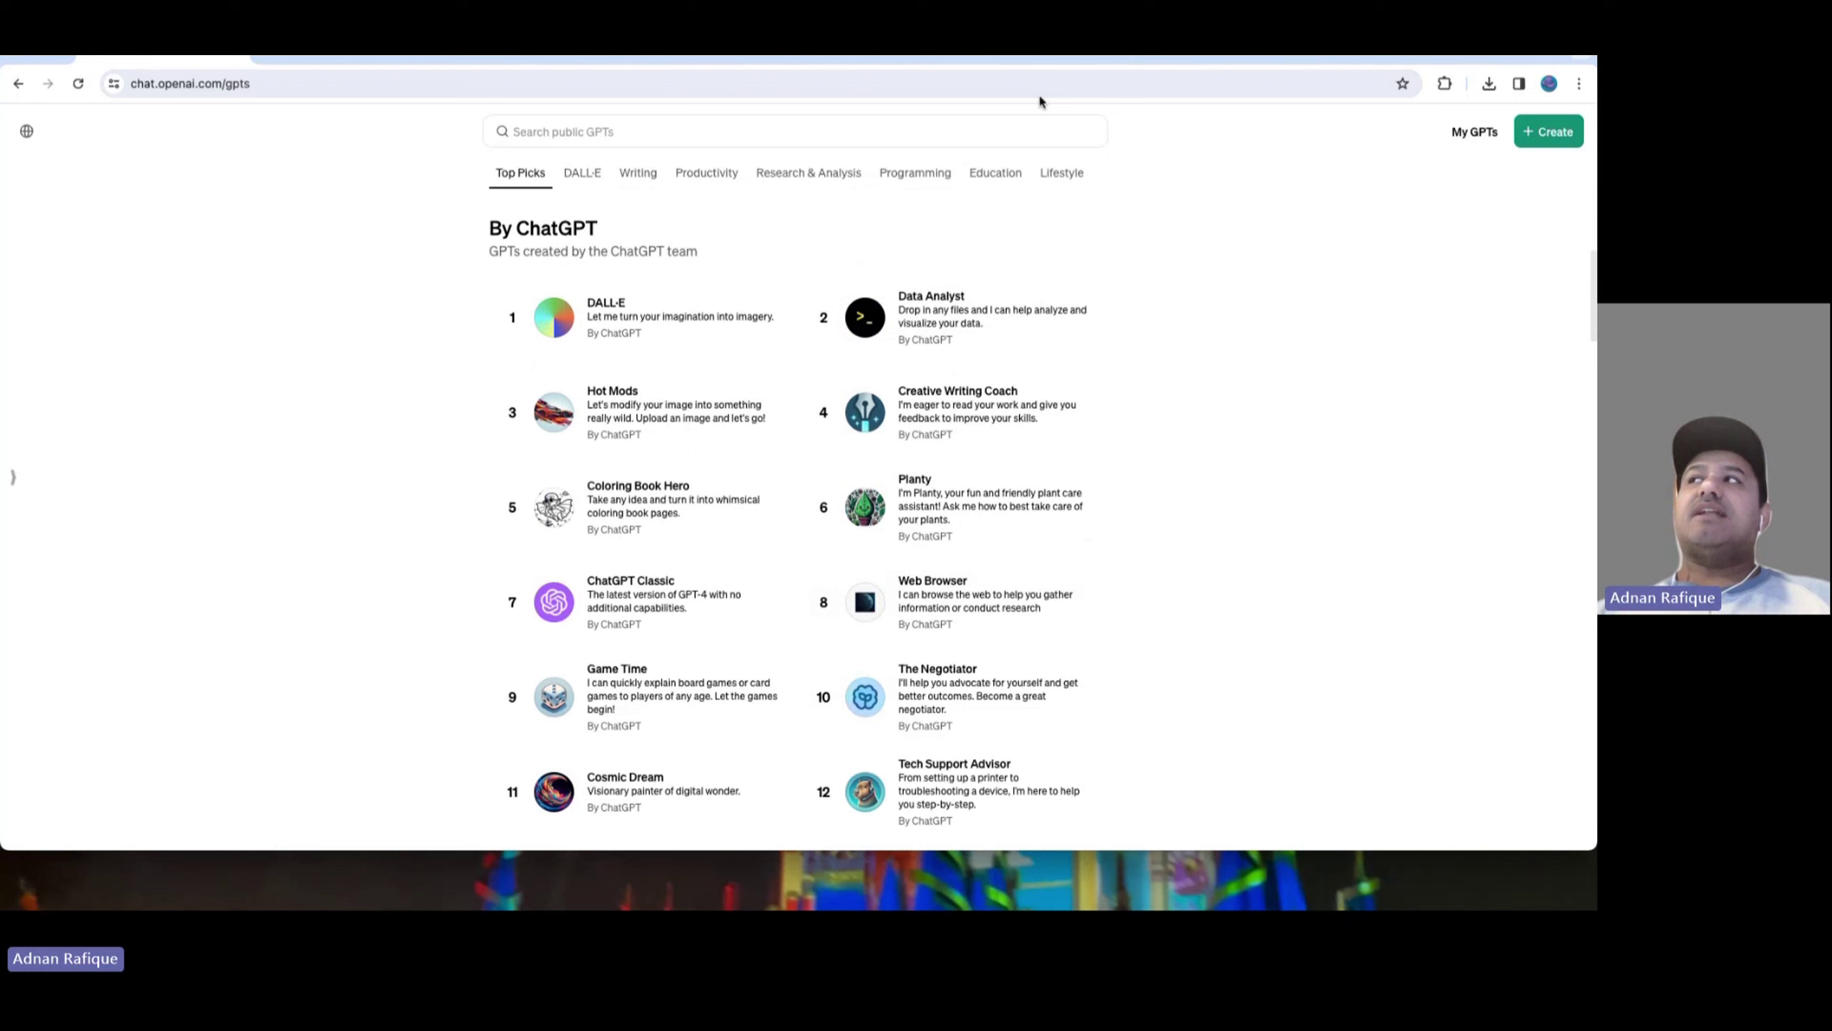
On World Bank India population page, sort All Countries by Most Recent Value, smallest first (Tuvalu)
left_click(1362, 63)
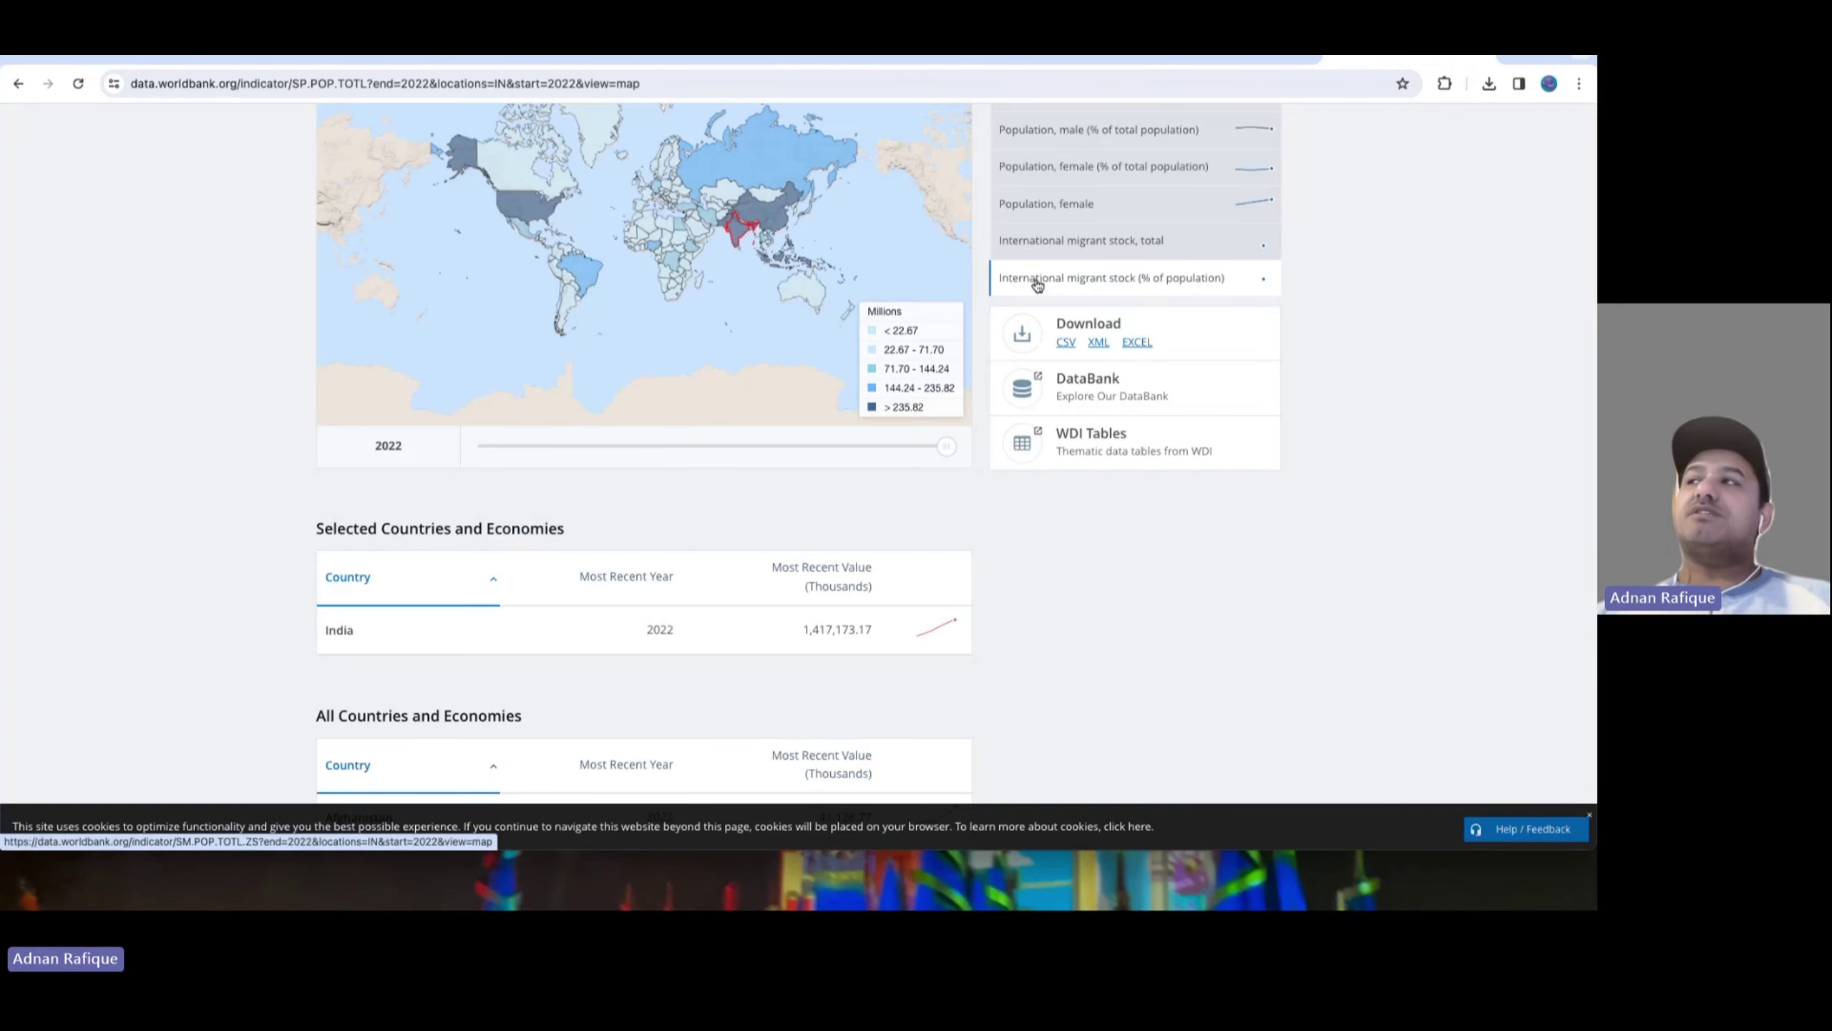
scroll(1363, 382, "up", 5)
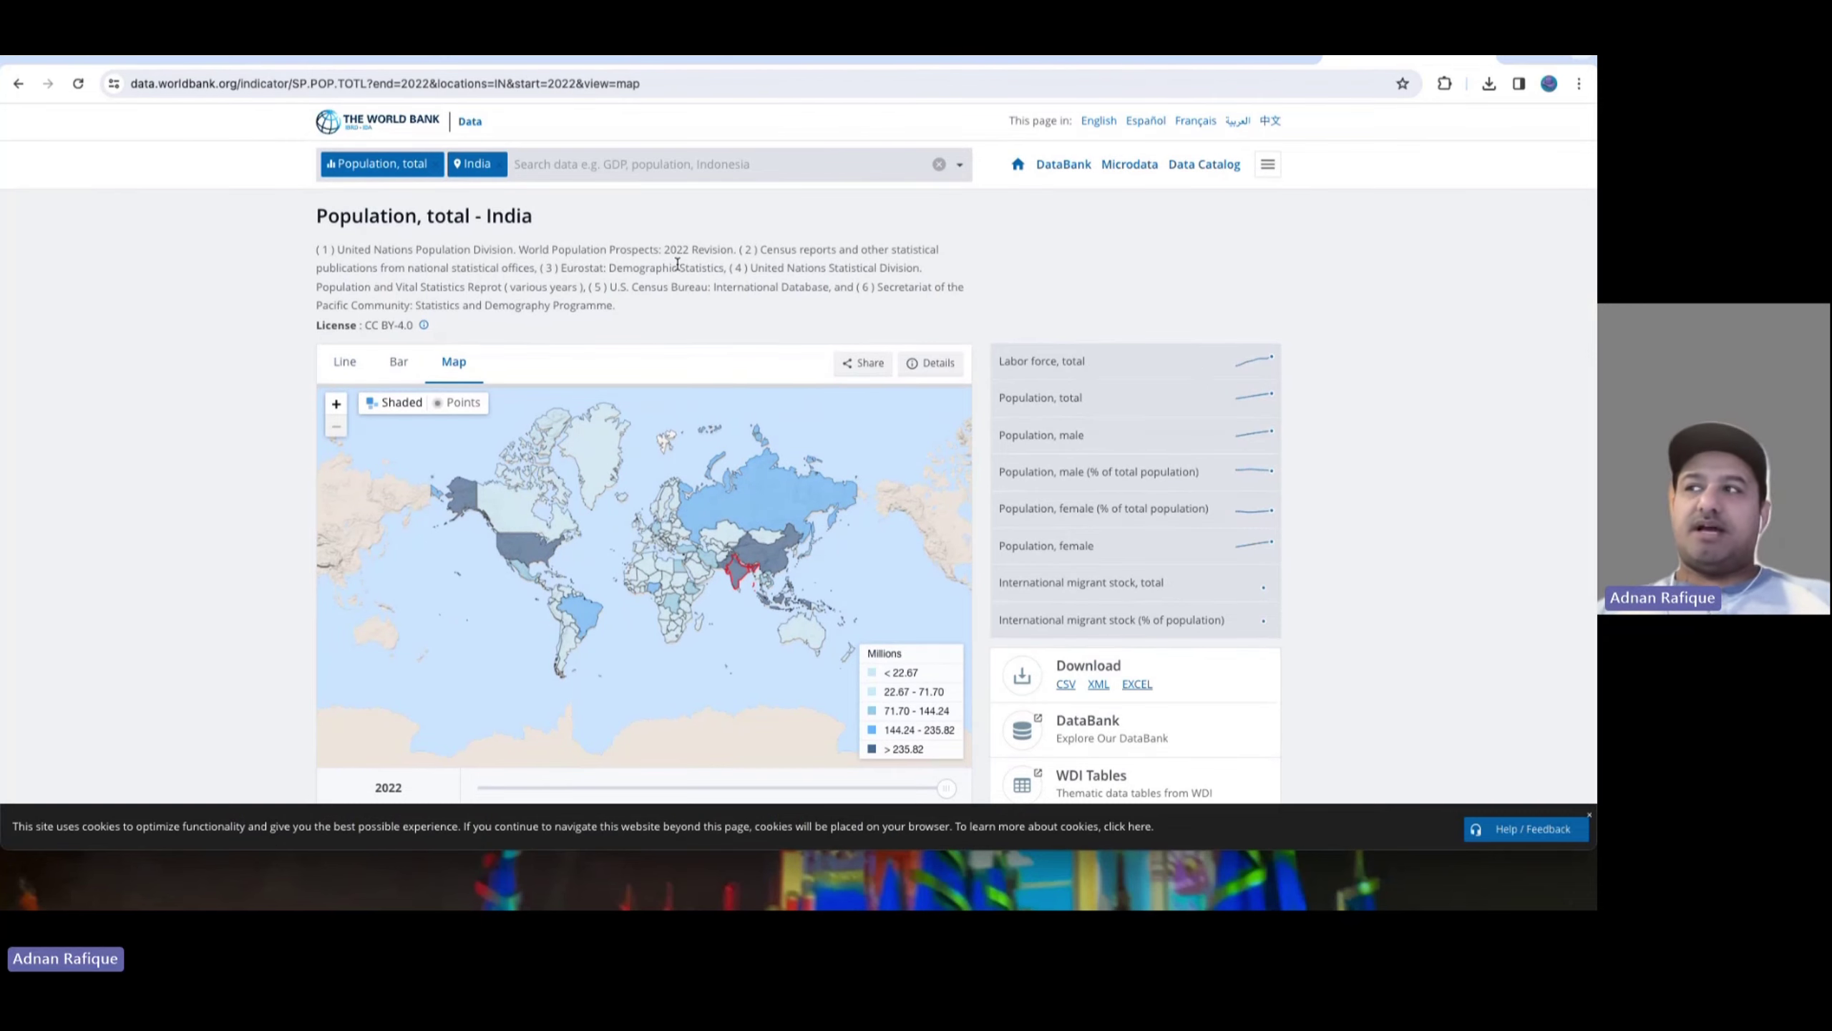
scroll(676, 265, "down", 5)
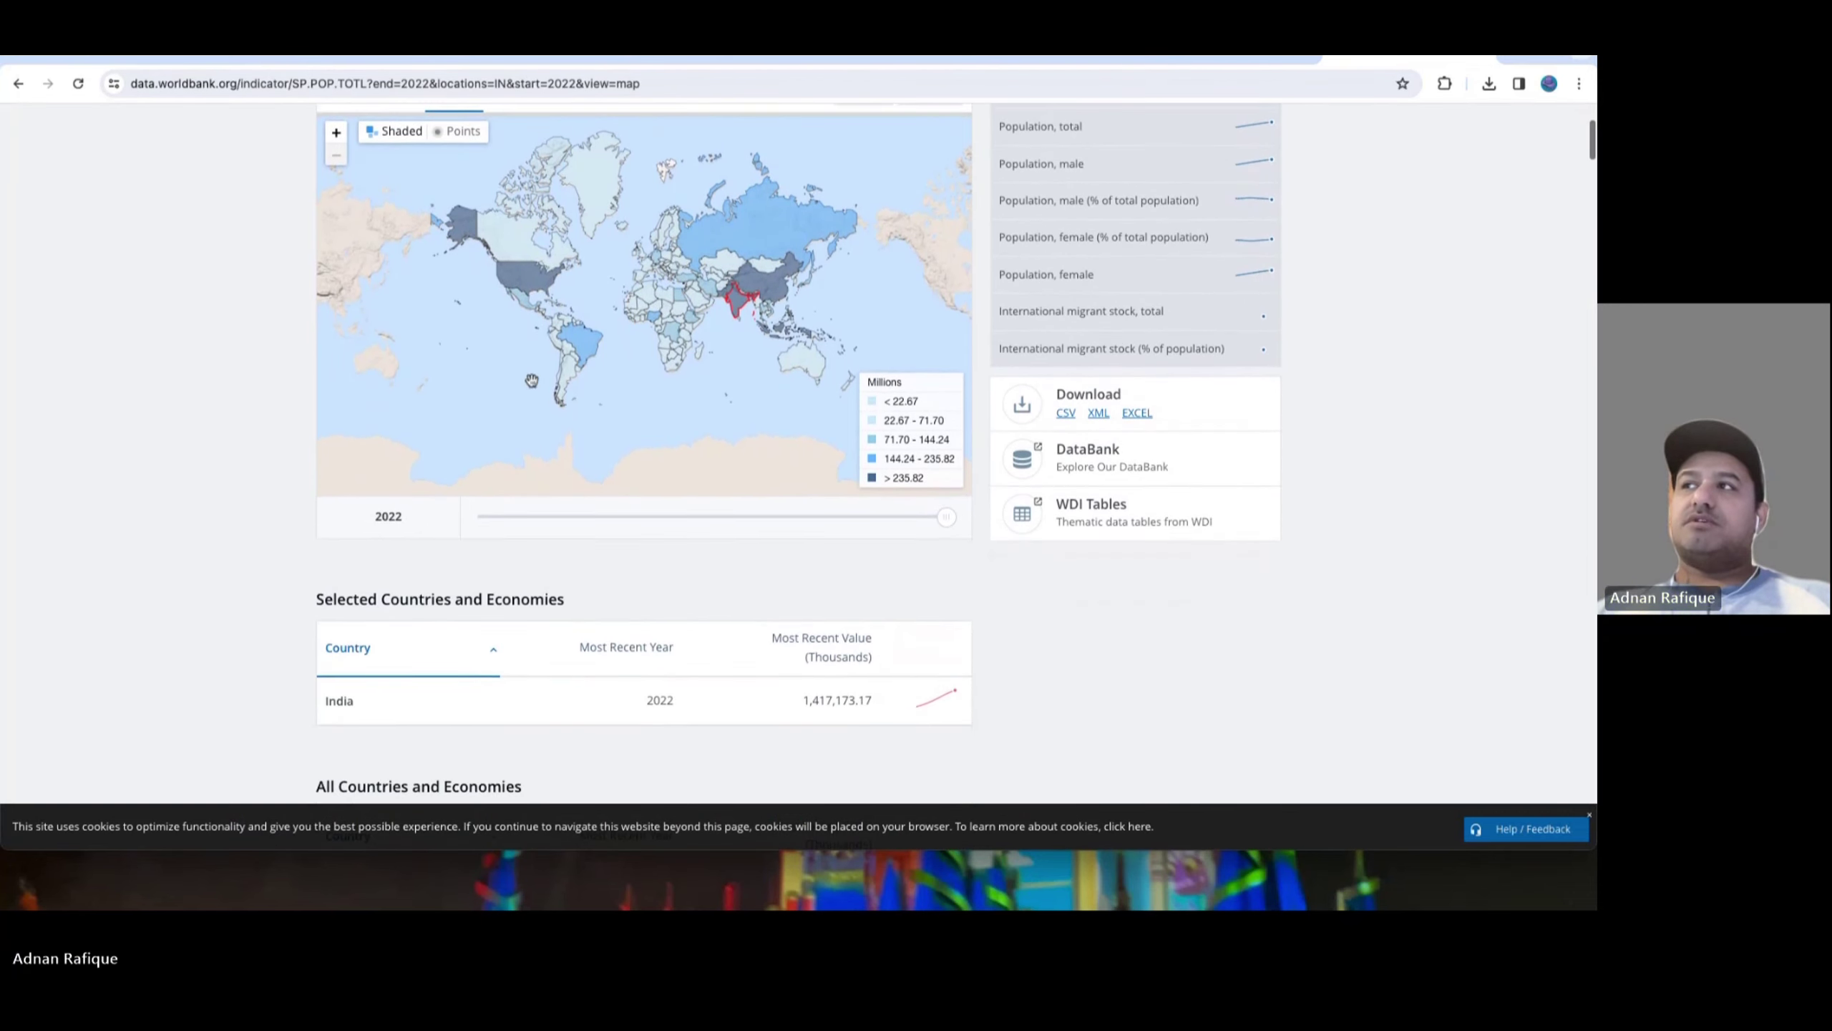
scroll(526, 512, "down", 4)
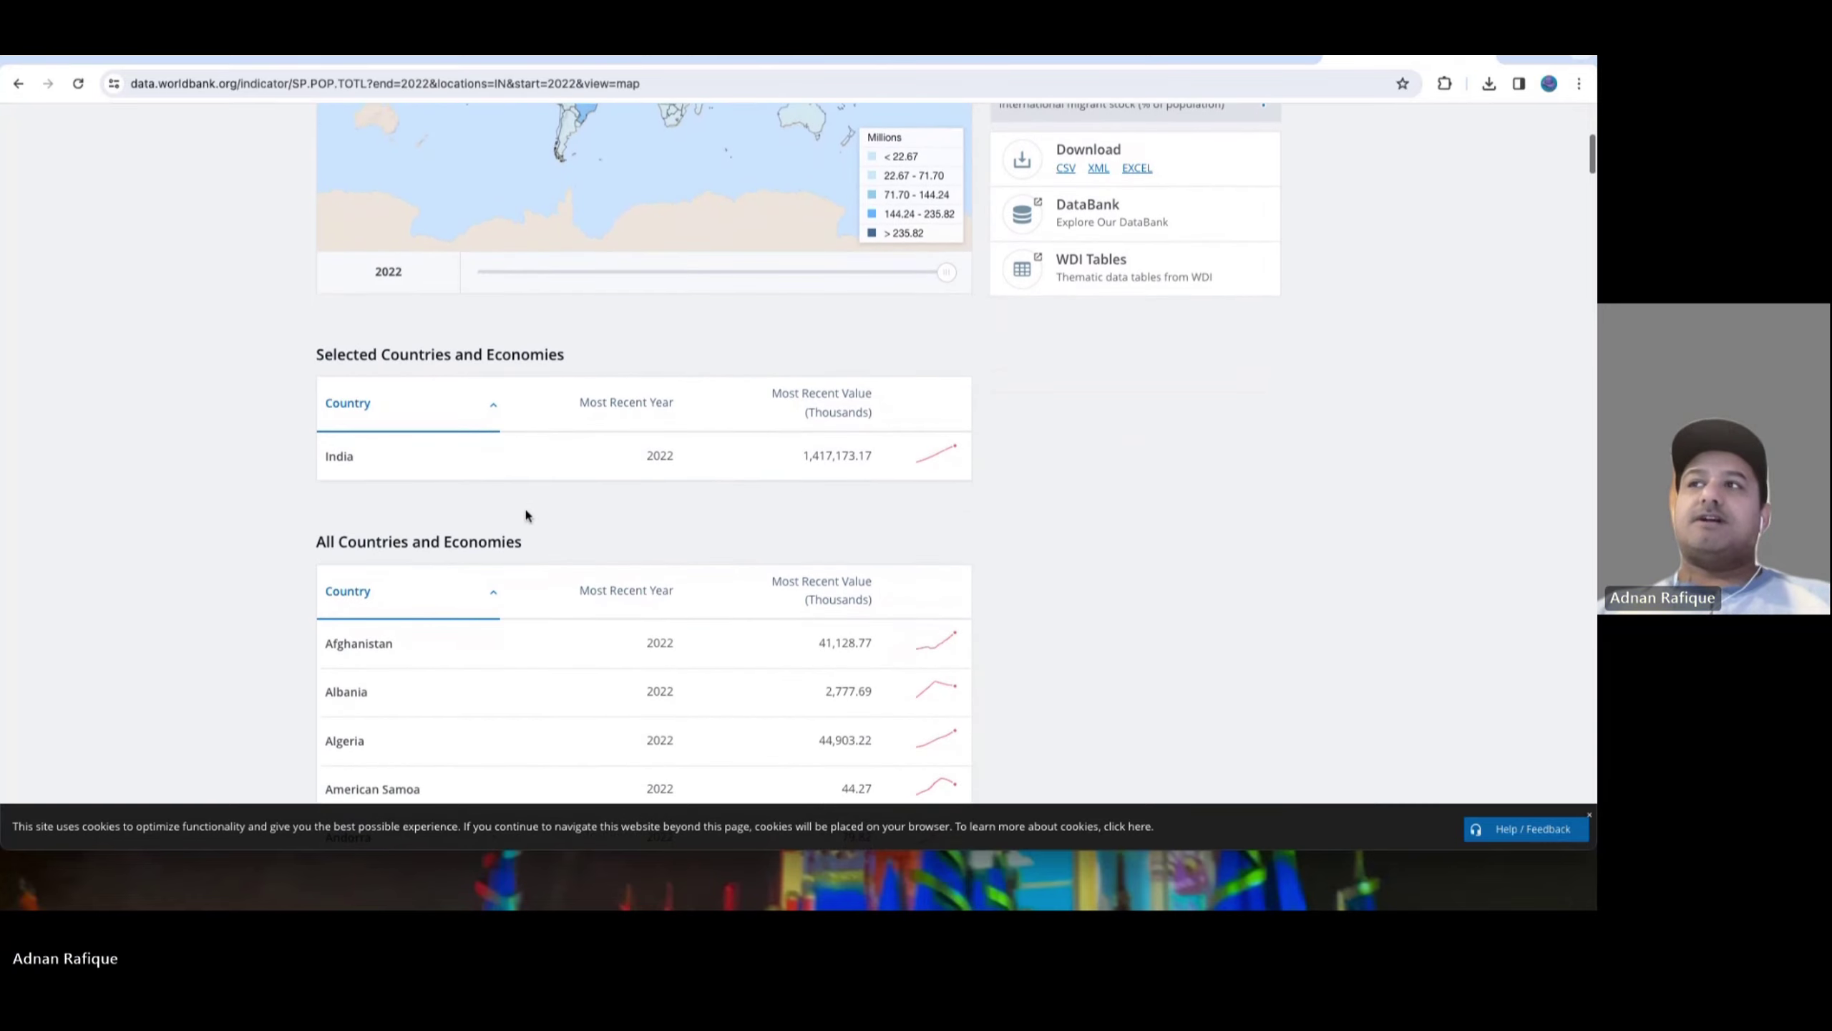
scroll(525, 514, "down", 1)
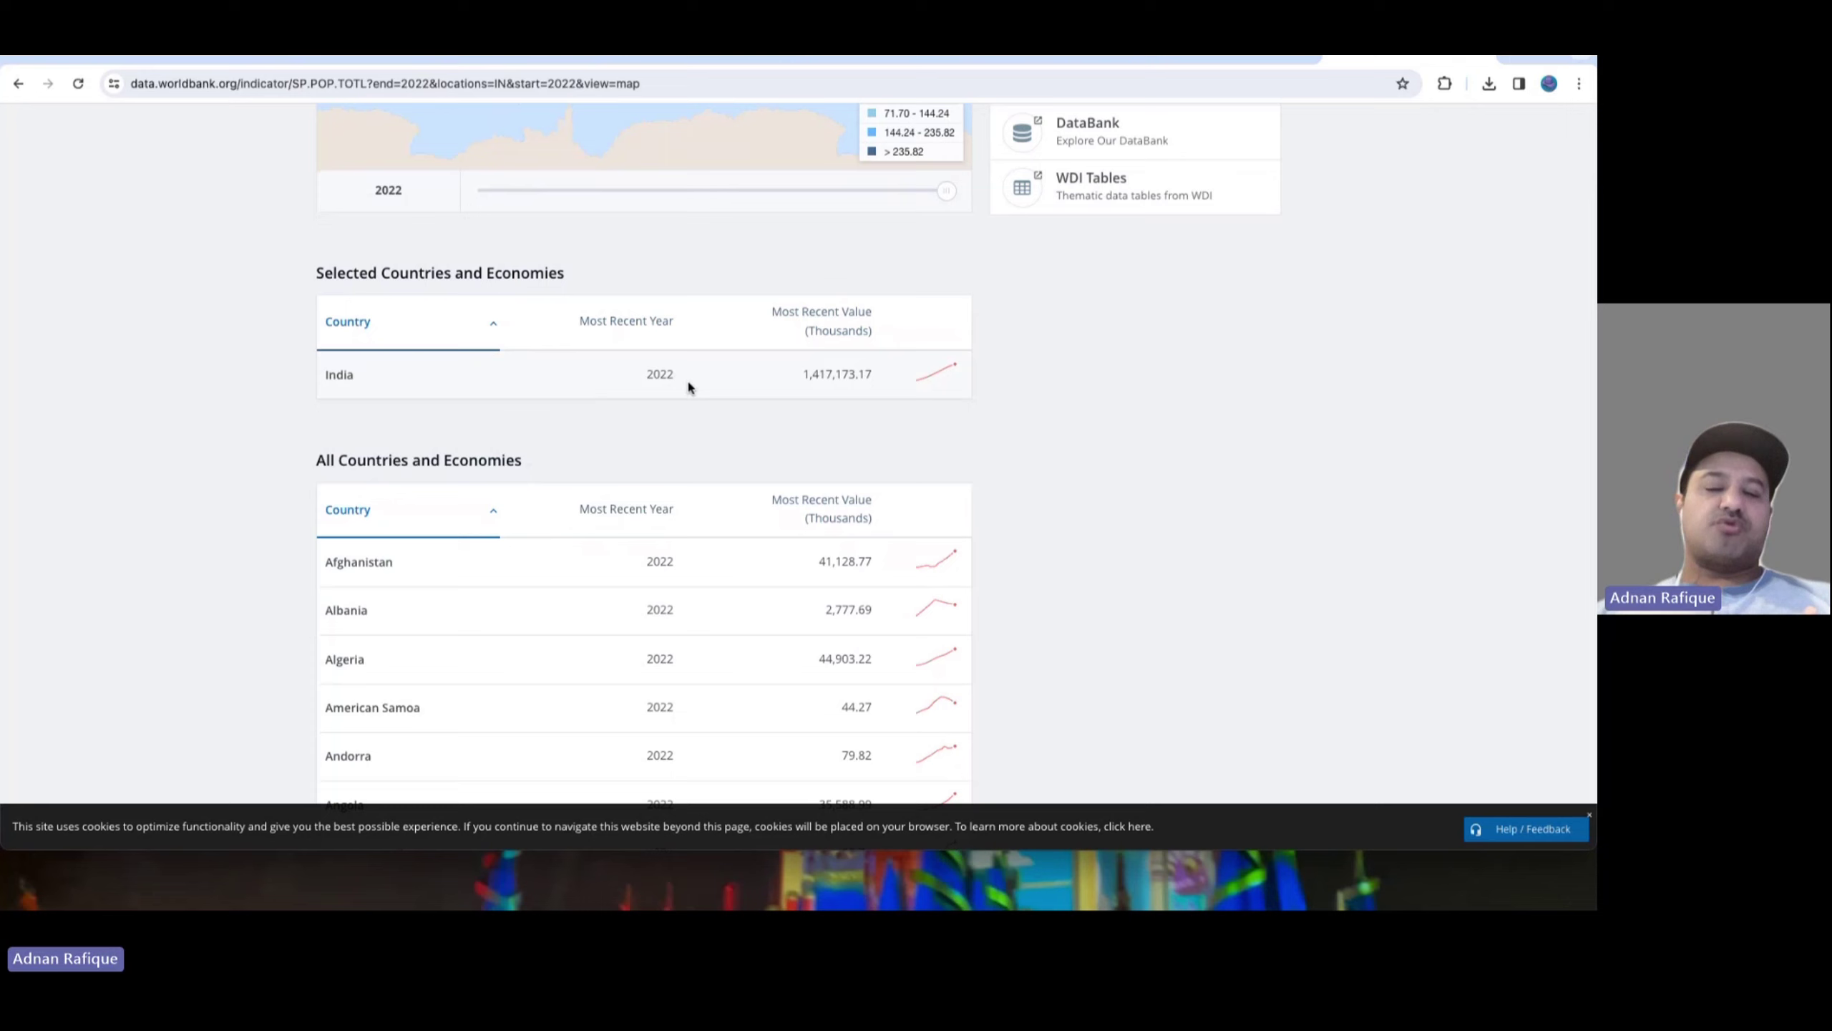
scroll(811, 397, "down", 1)
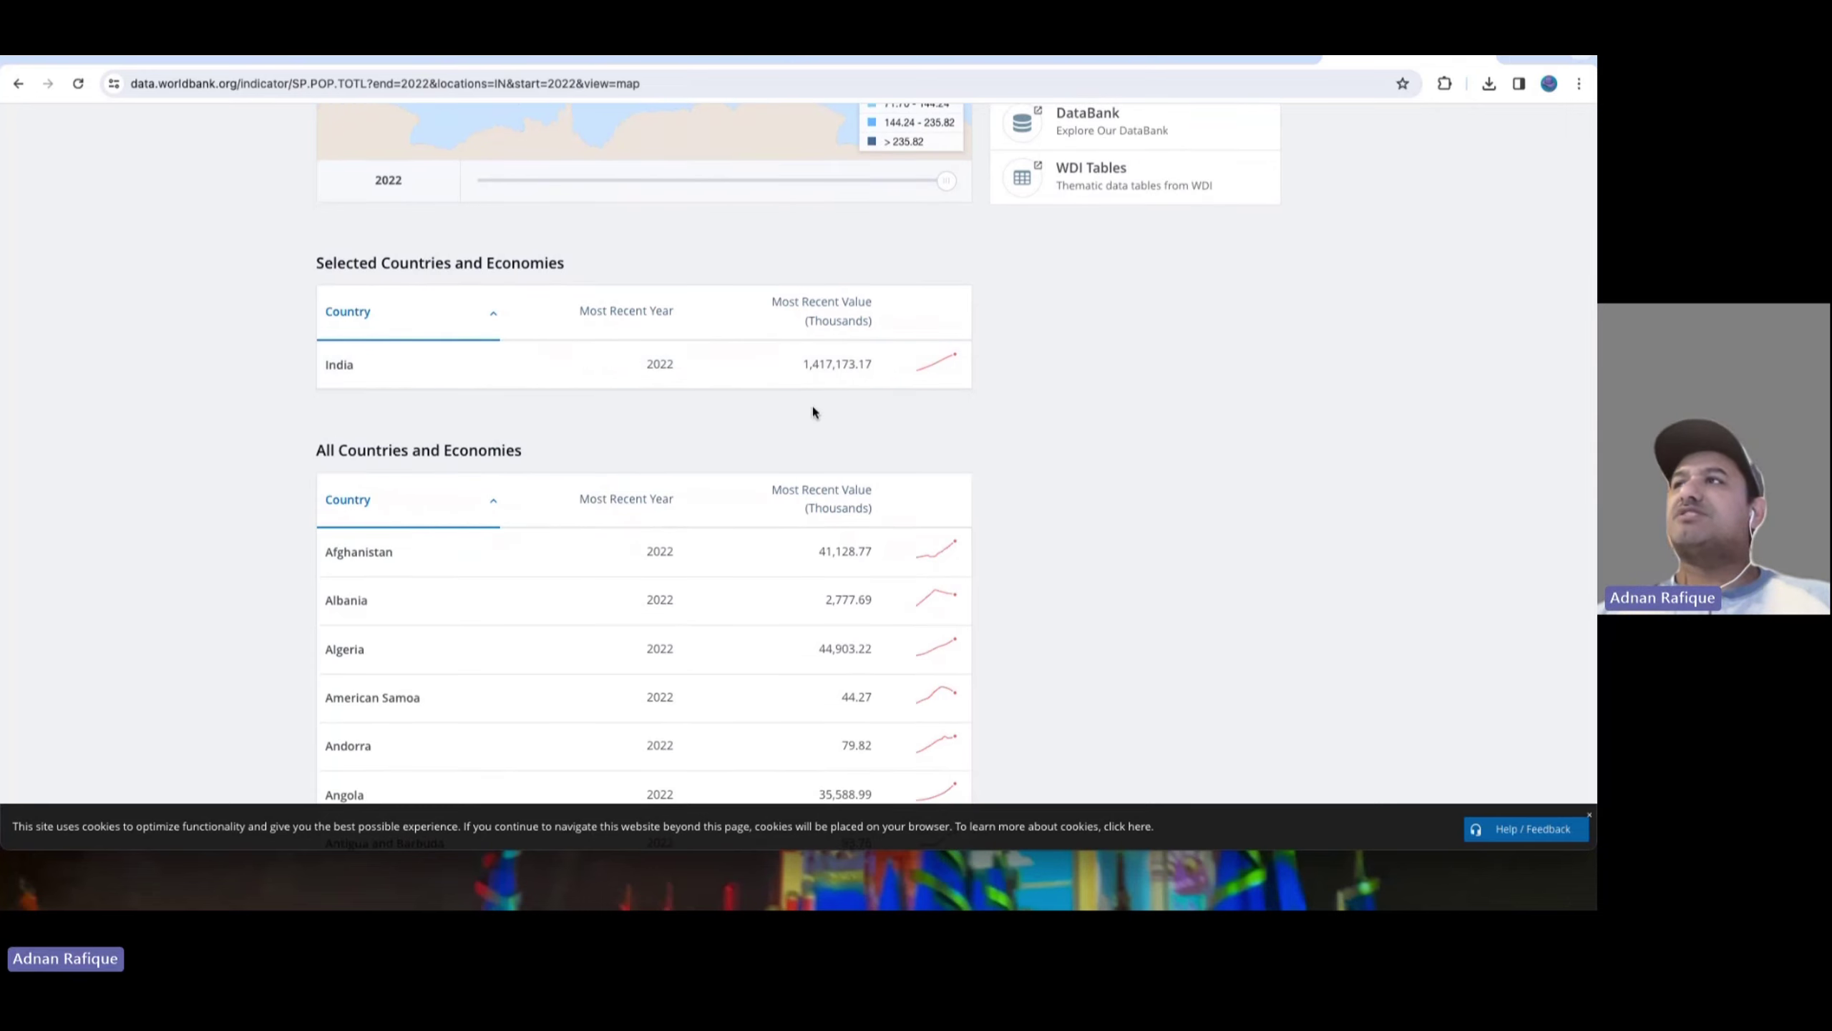
scroll(814, 412, "down", 1)
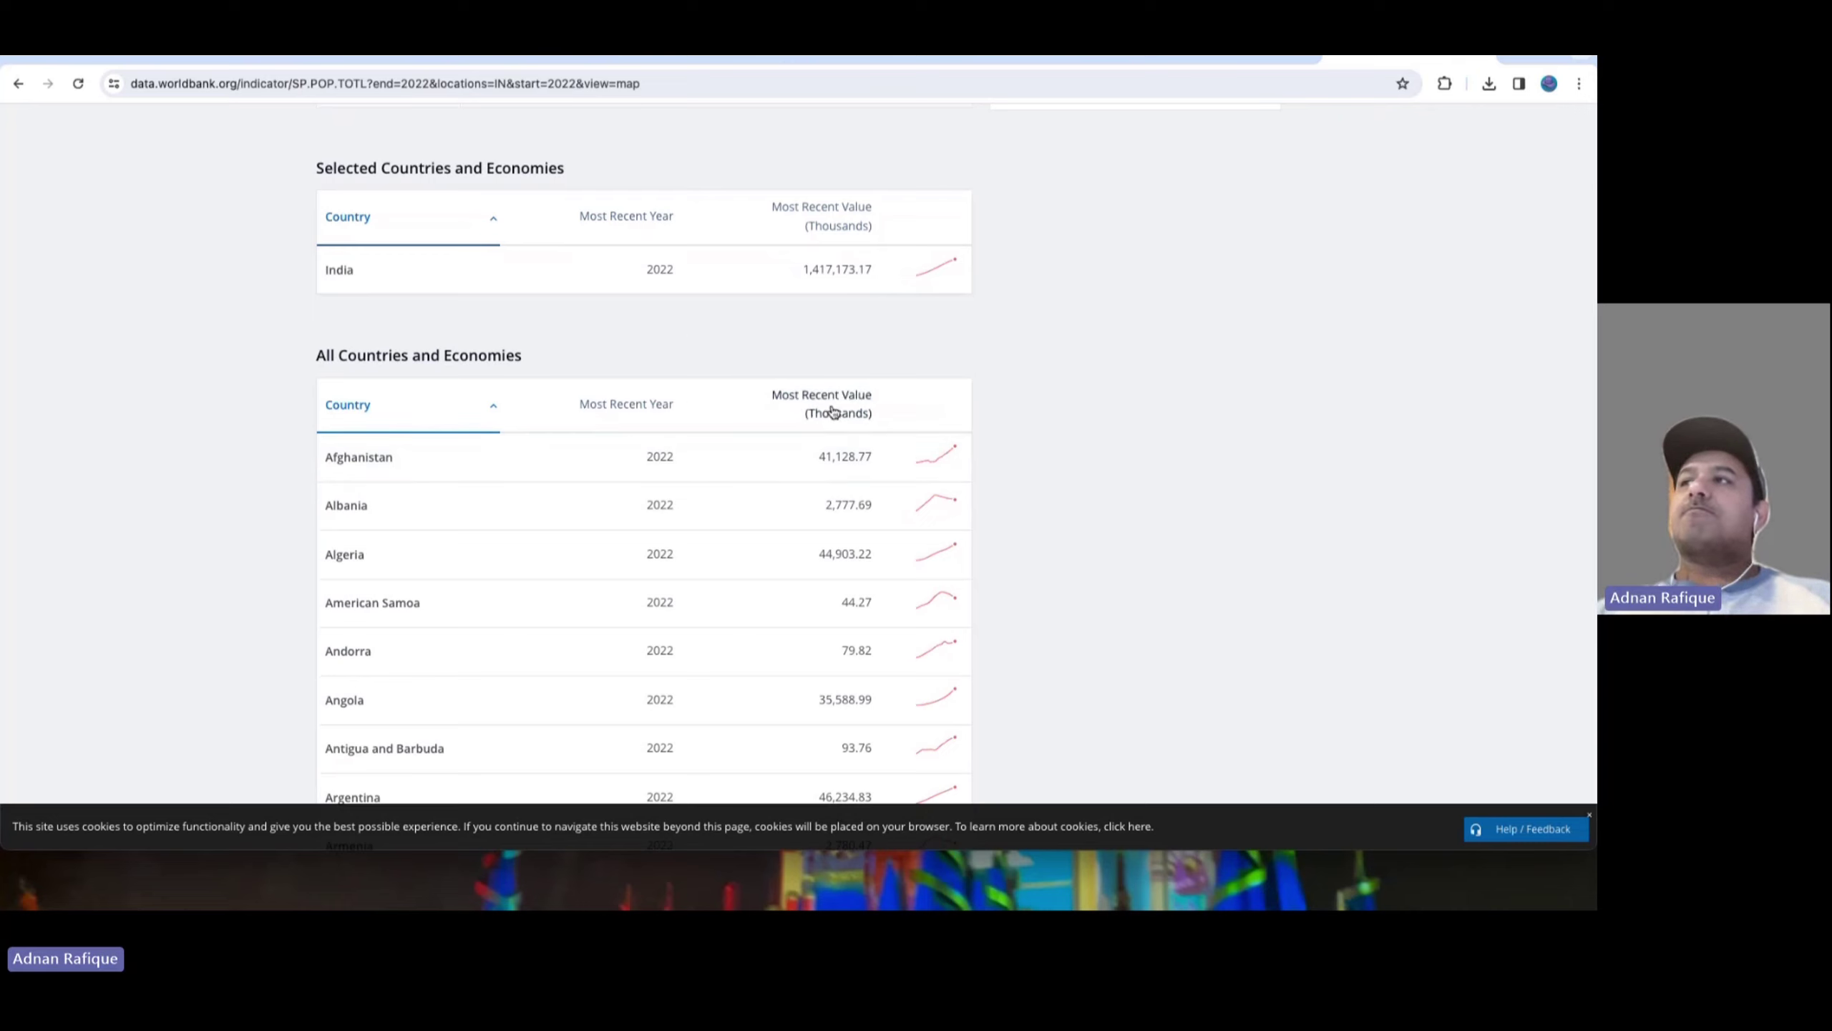
left_click(862, 415)
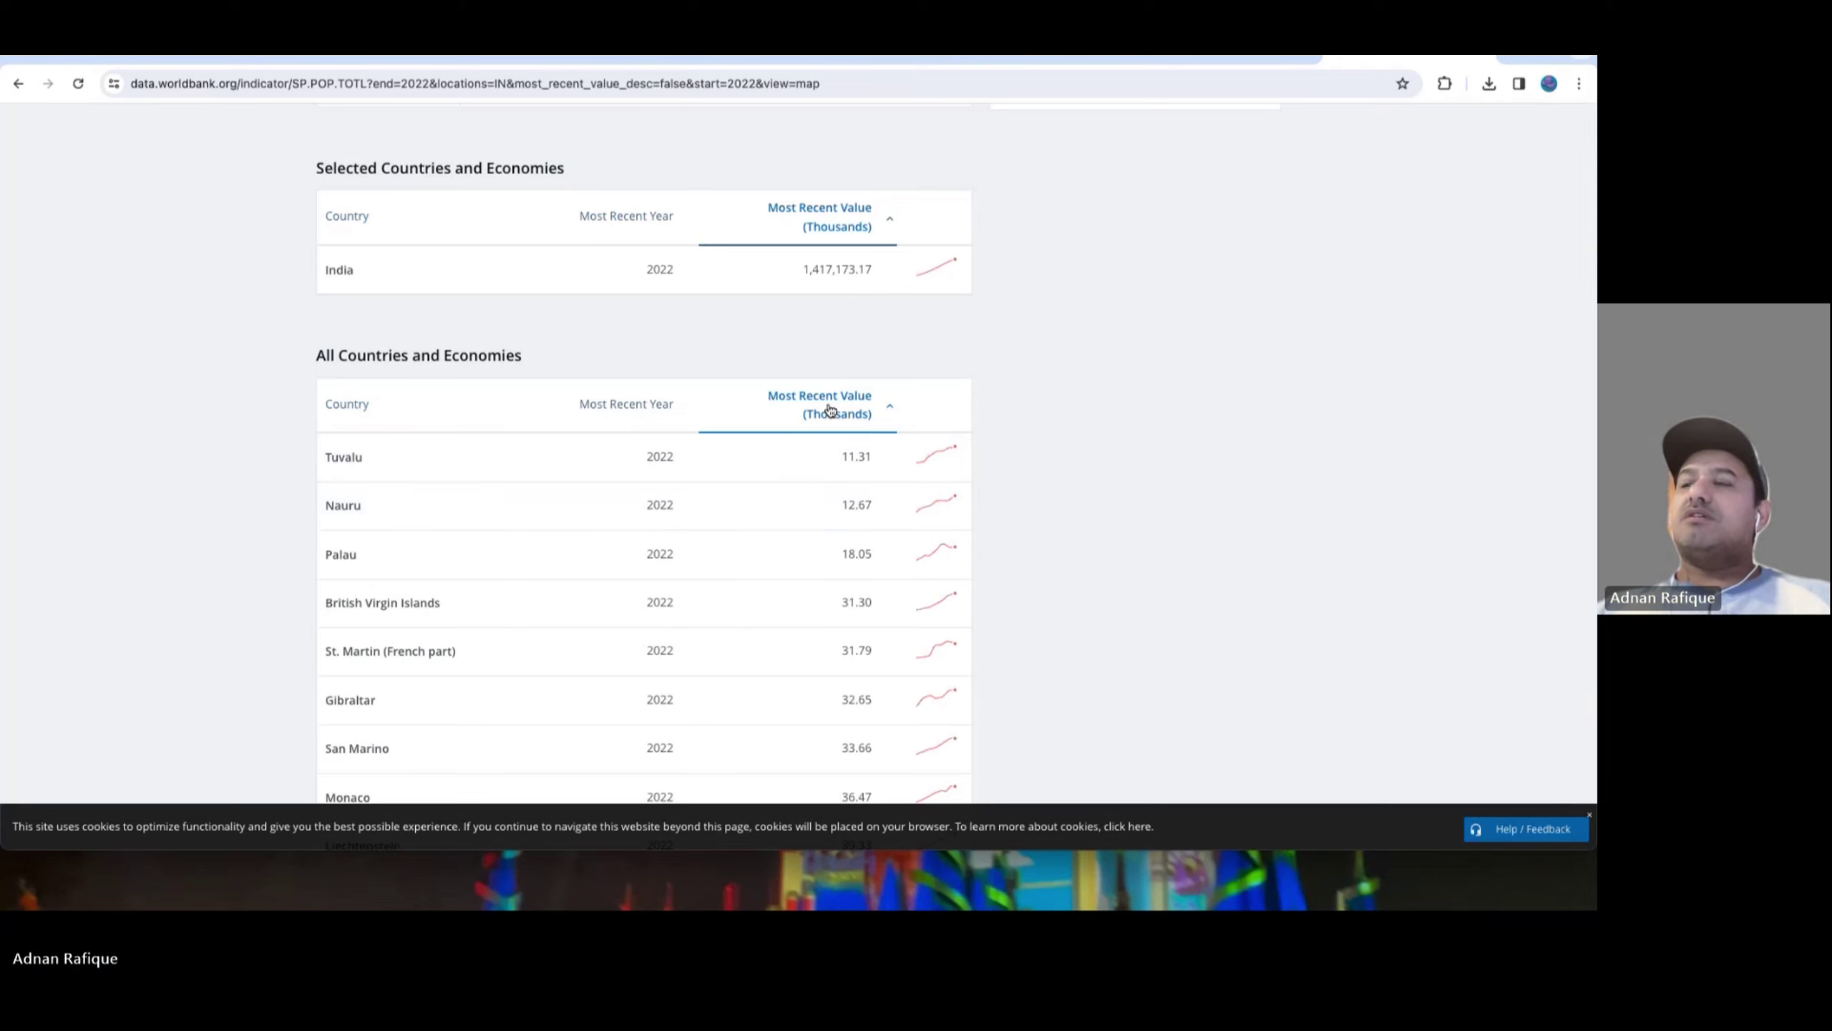
Re-sort the population table largest first, with India at 1,417,173.17 thousand, then China
left_click(830, 410)
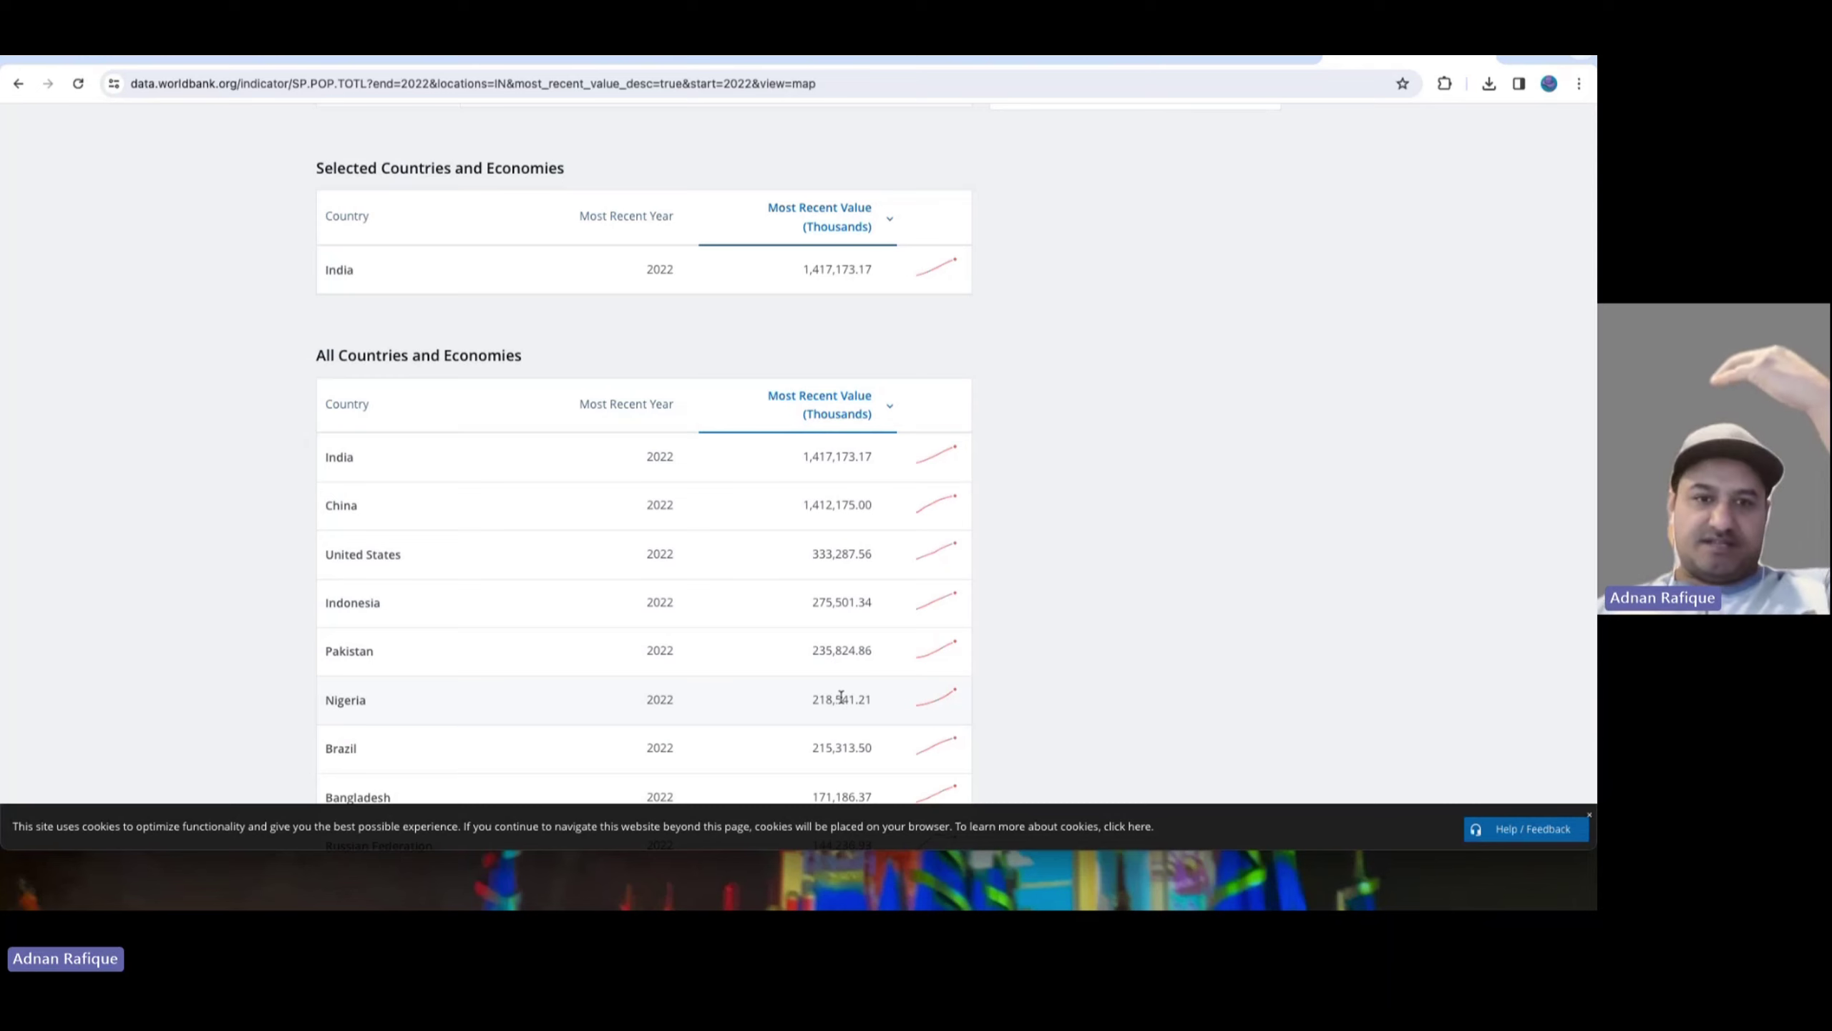
scroll(841, 696, "down", 3)
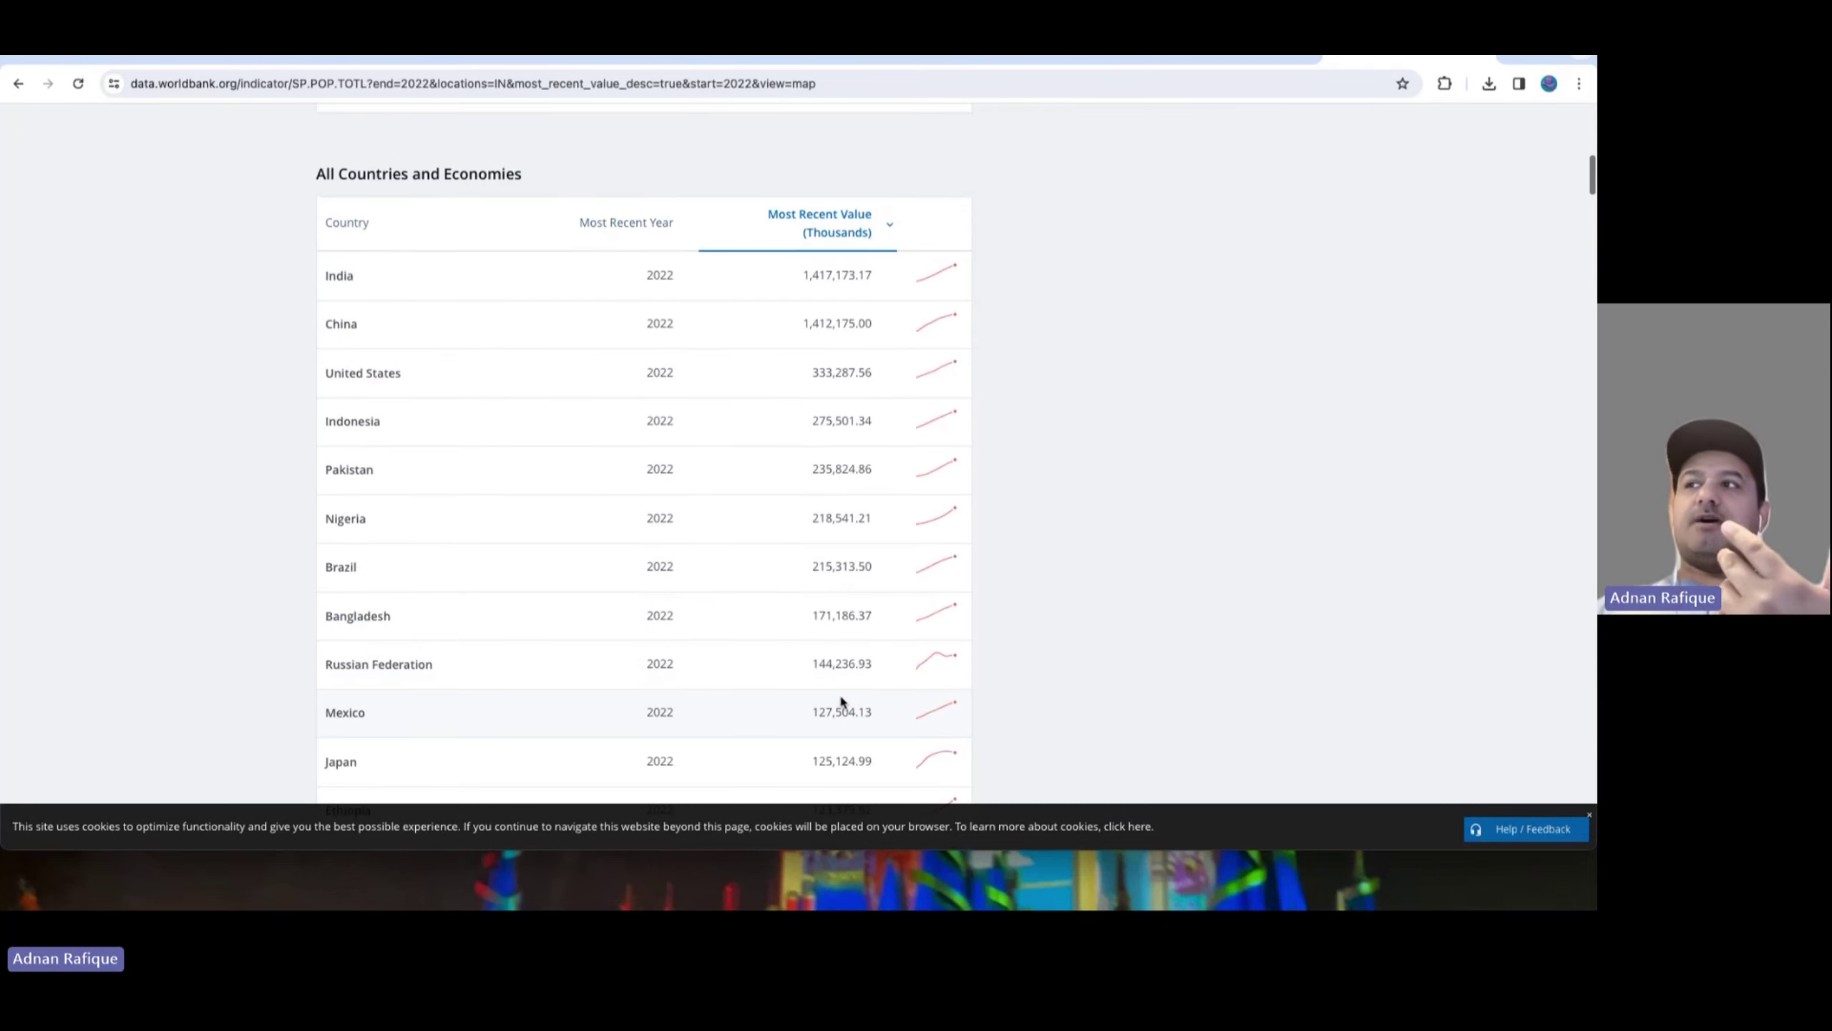
scroll(841, 697, "up", 4)
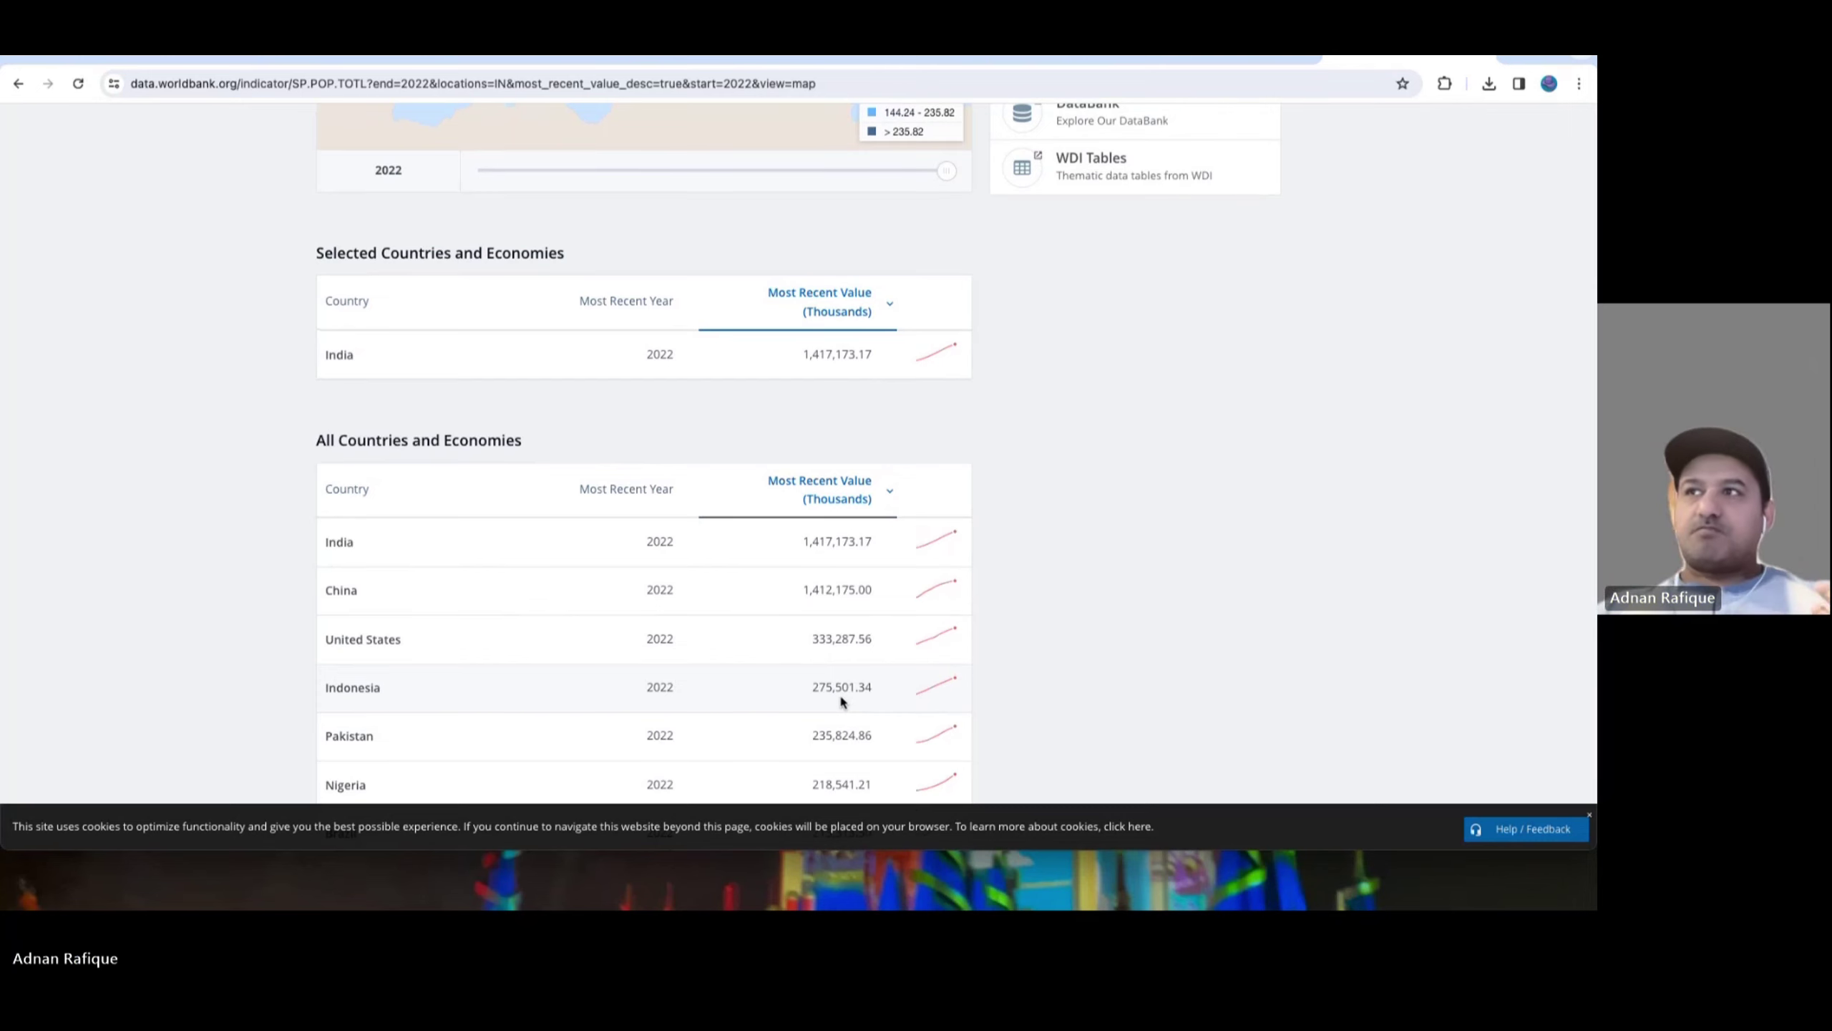
scroll(840, 699, "up", 1)
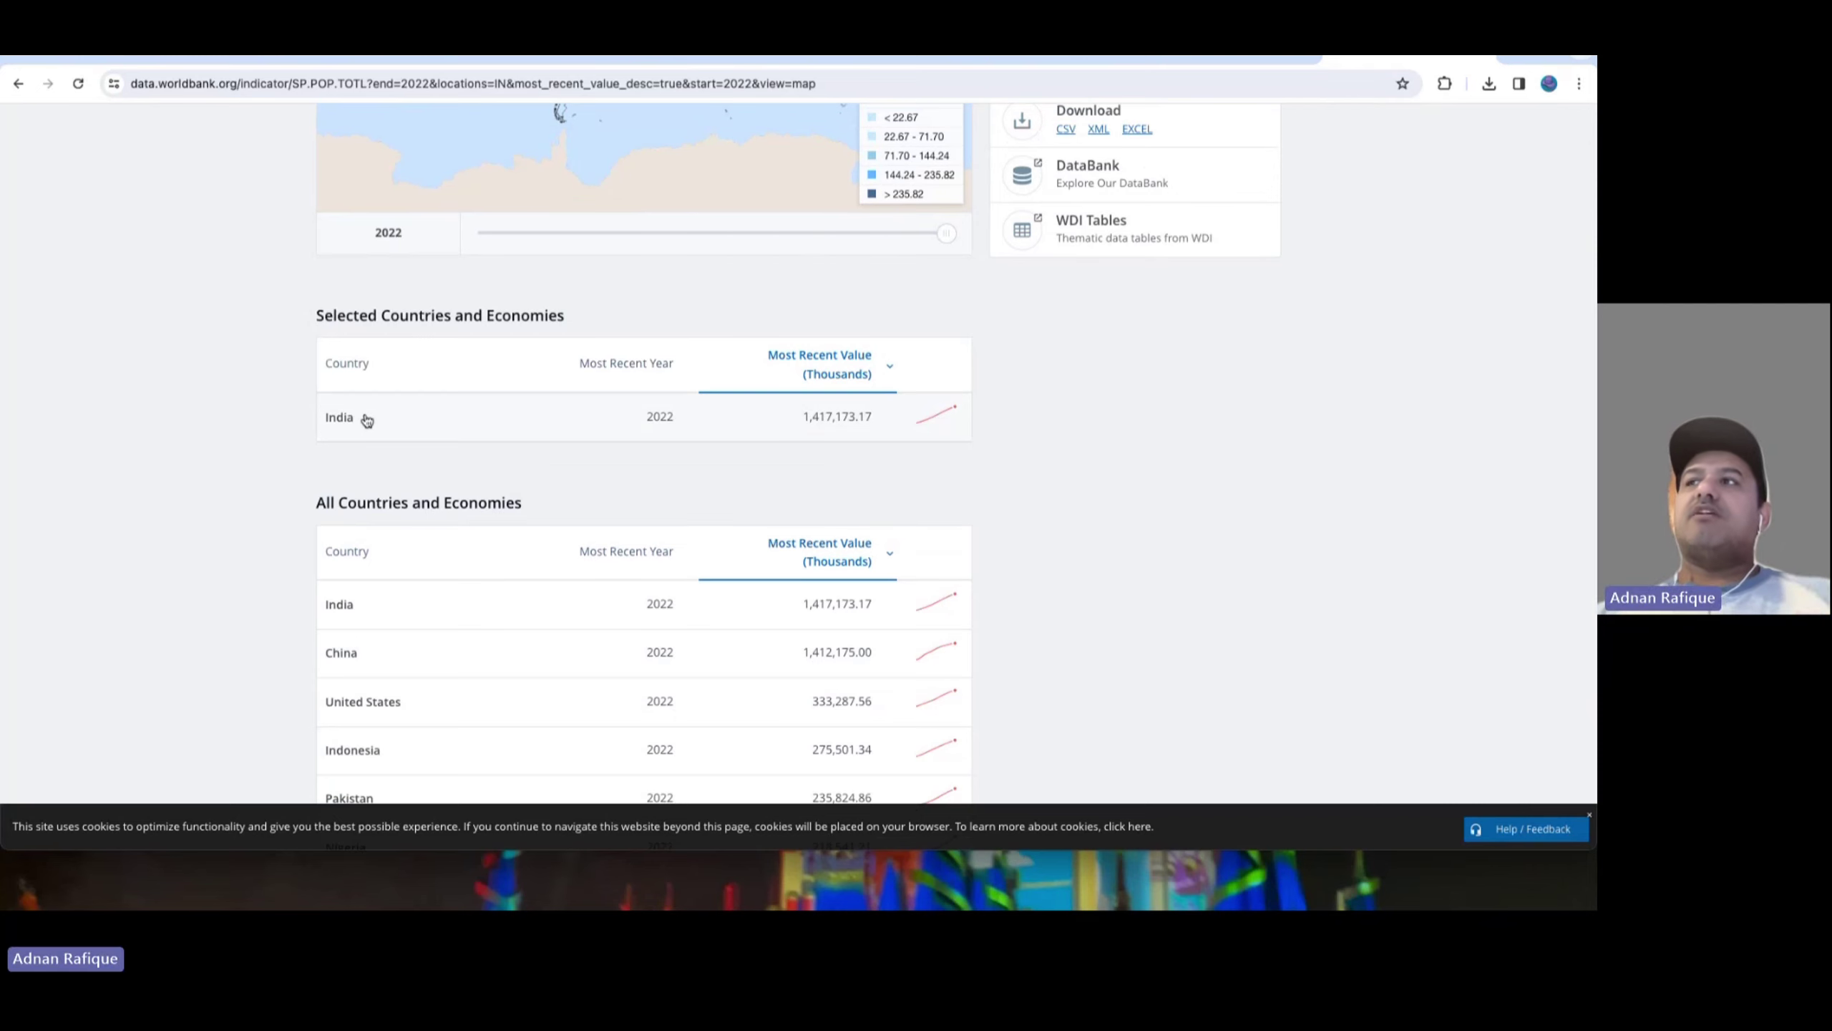
scroll(479, 427, "up", 1)
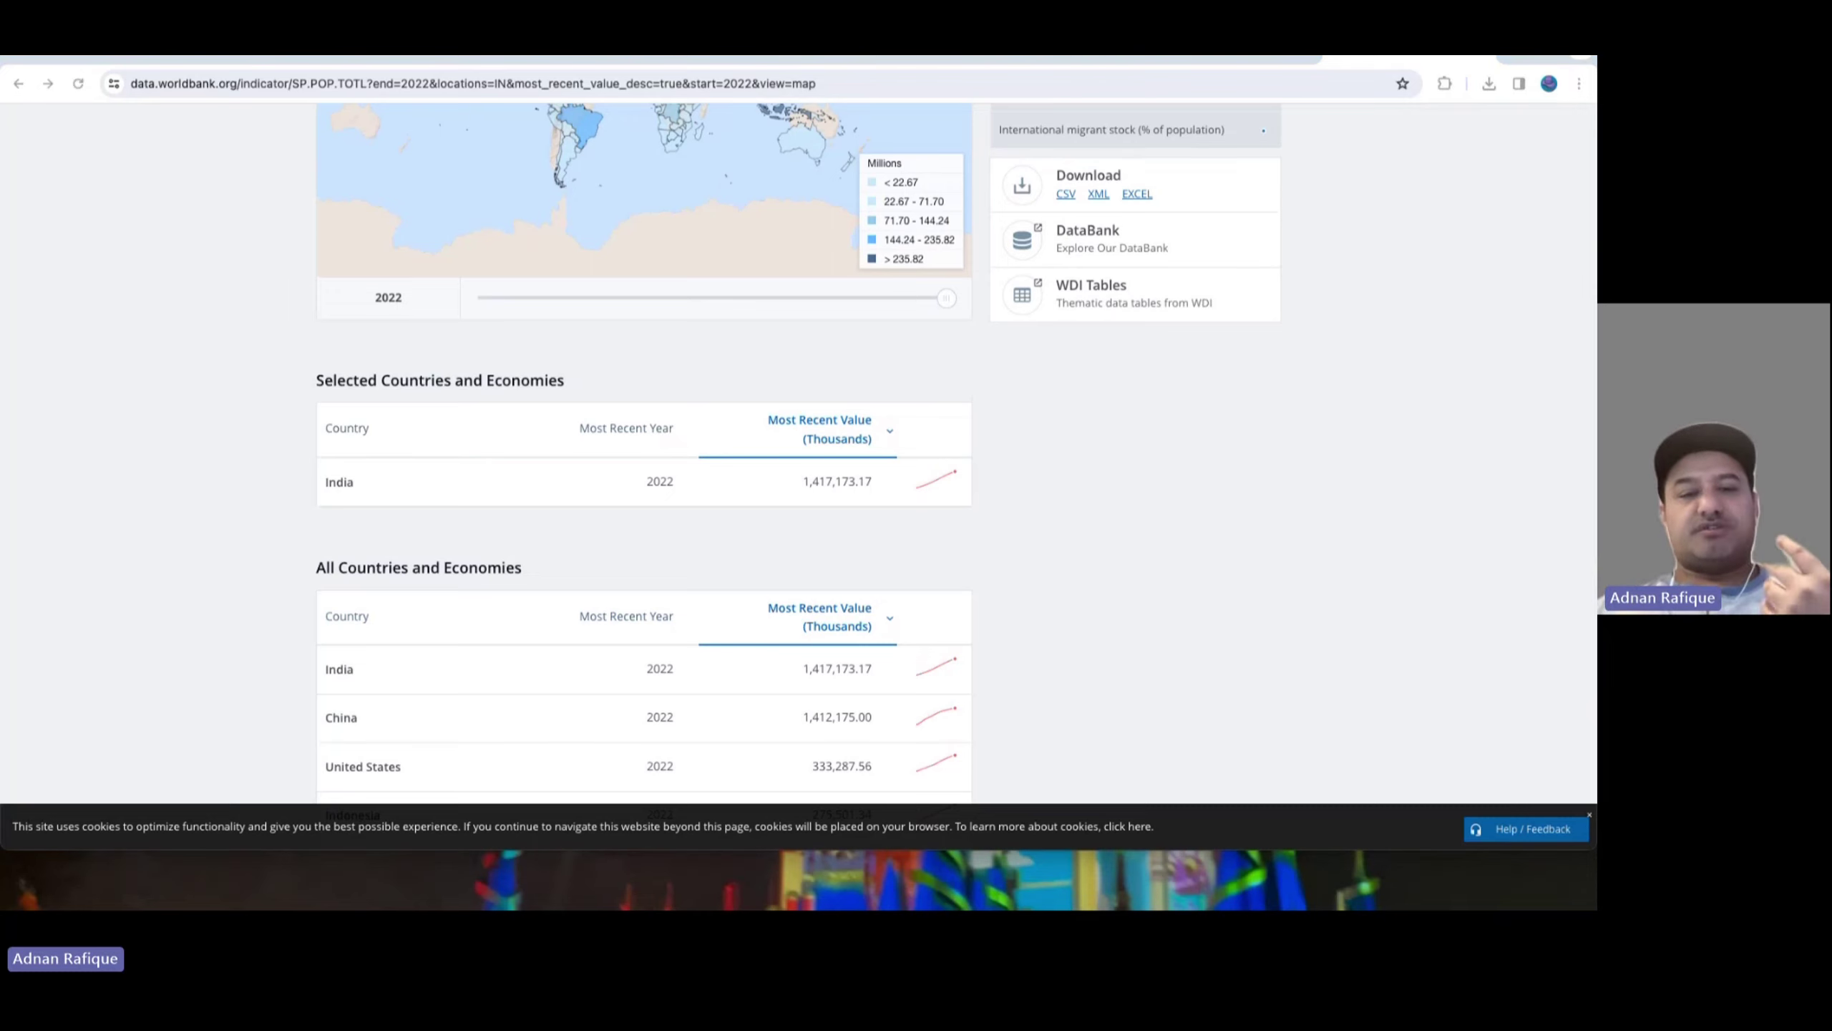
Switch tabs to a new, empty Data Analyst chat
left_click(1093, 57)
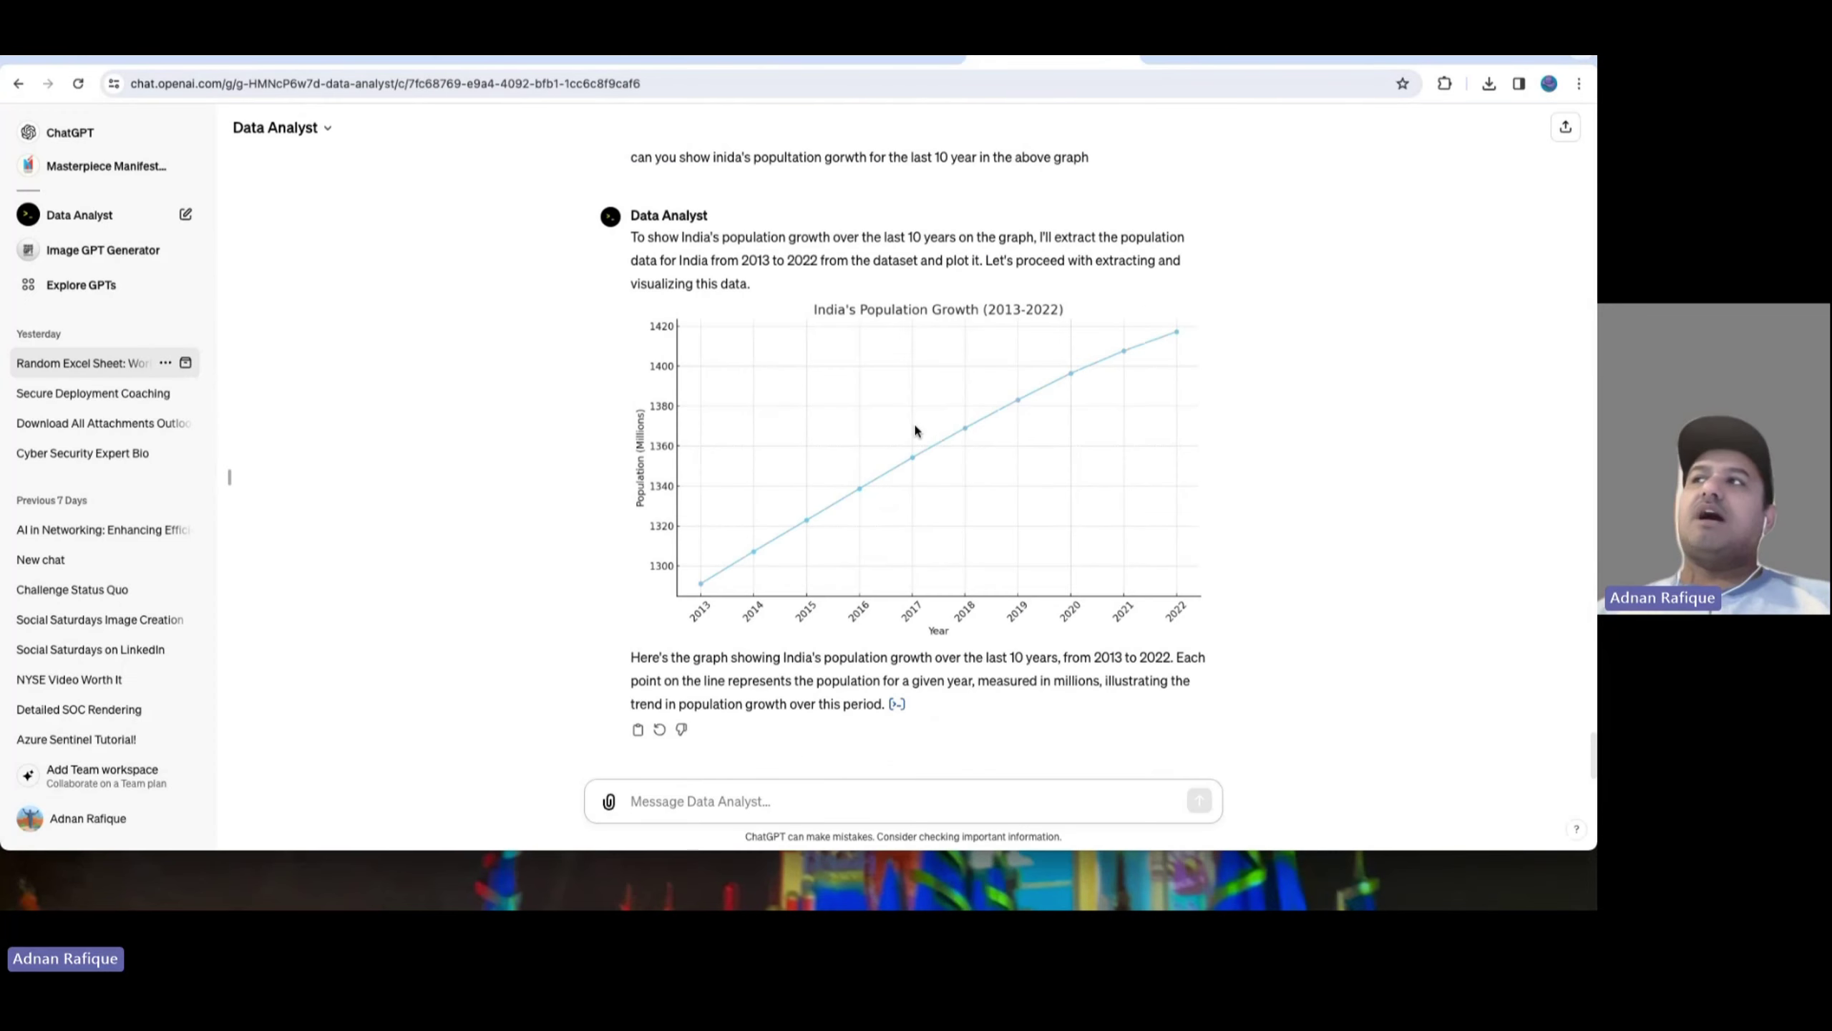
left_click(918, 58)
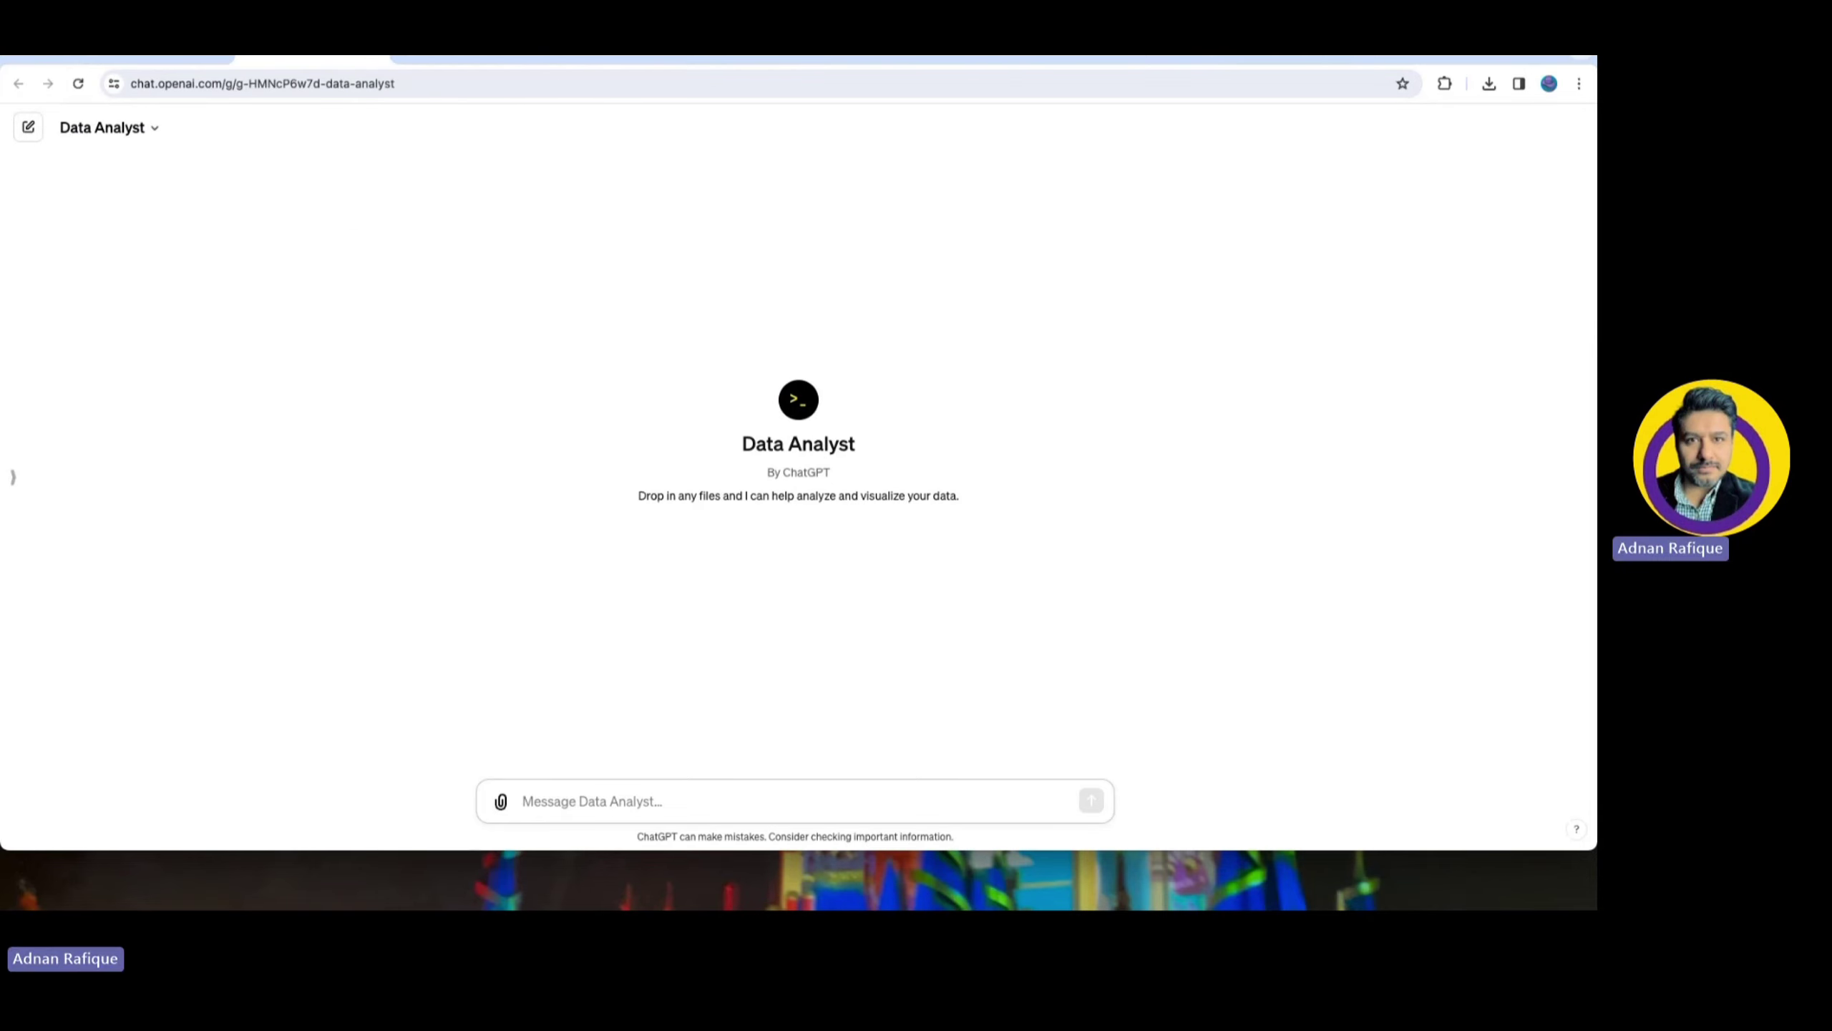
Drag API_SP.POP.TOTL_DS2_en_excel_v2_6.xls from Downloads onto the Data Analyst message box
key("super+Tab")
left_click_drag(968, 189, 578, 775)
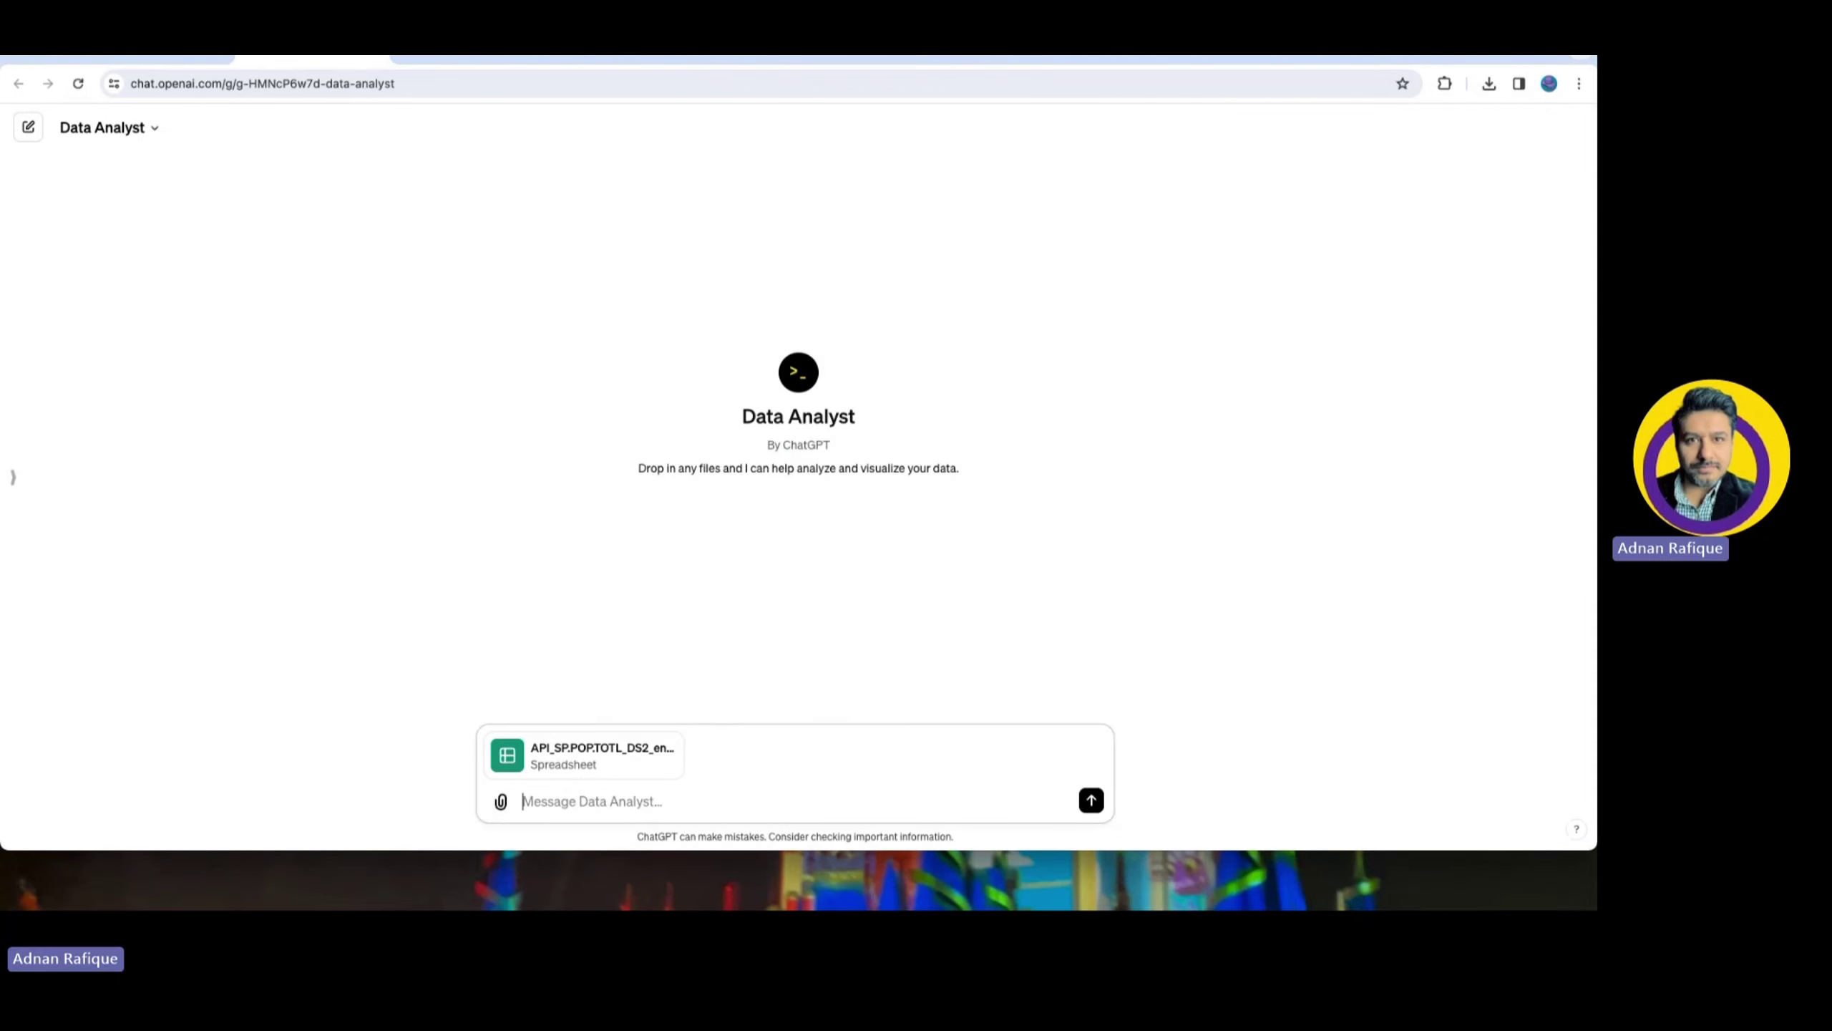
key("super+Tab")
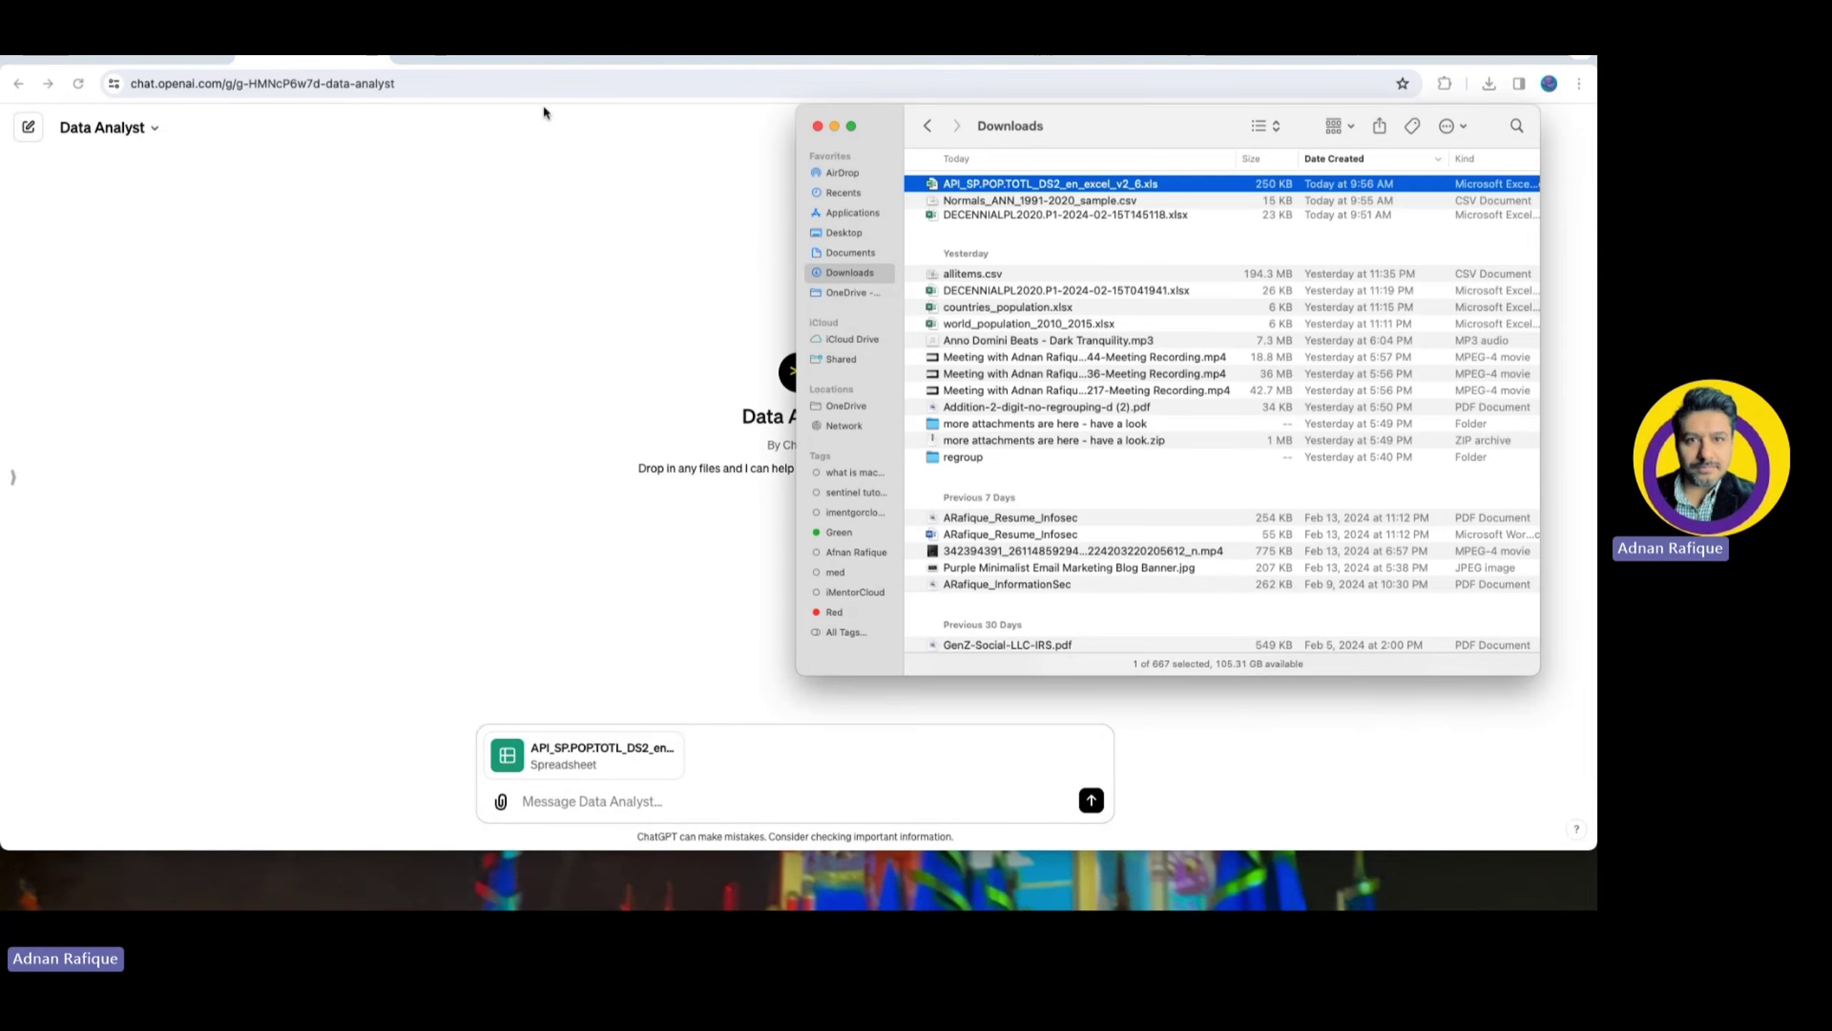
Open the population workbook, zoom in, and scroll across the Data sheet to the 2022 figures
double_click(1052, 184)
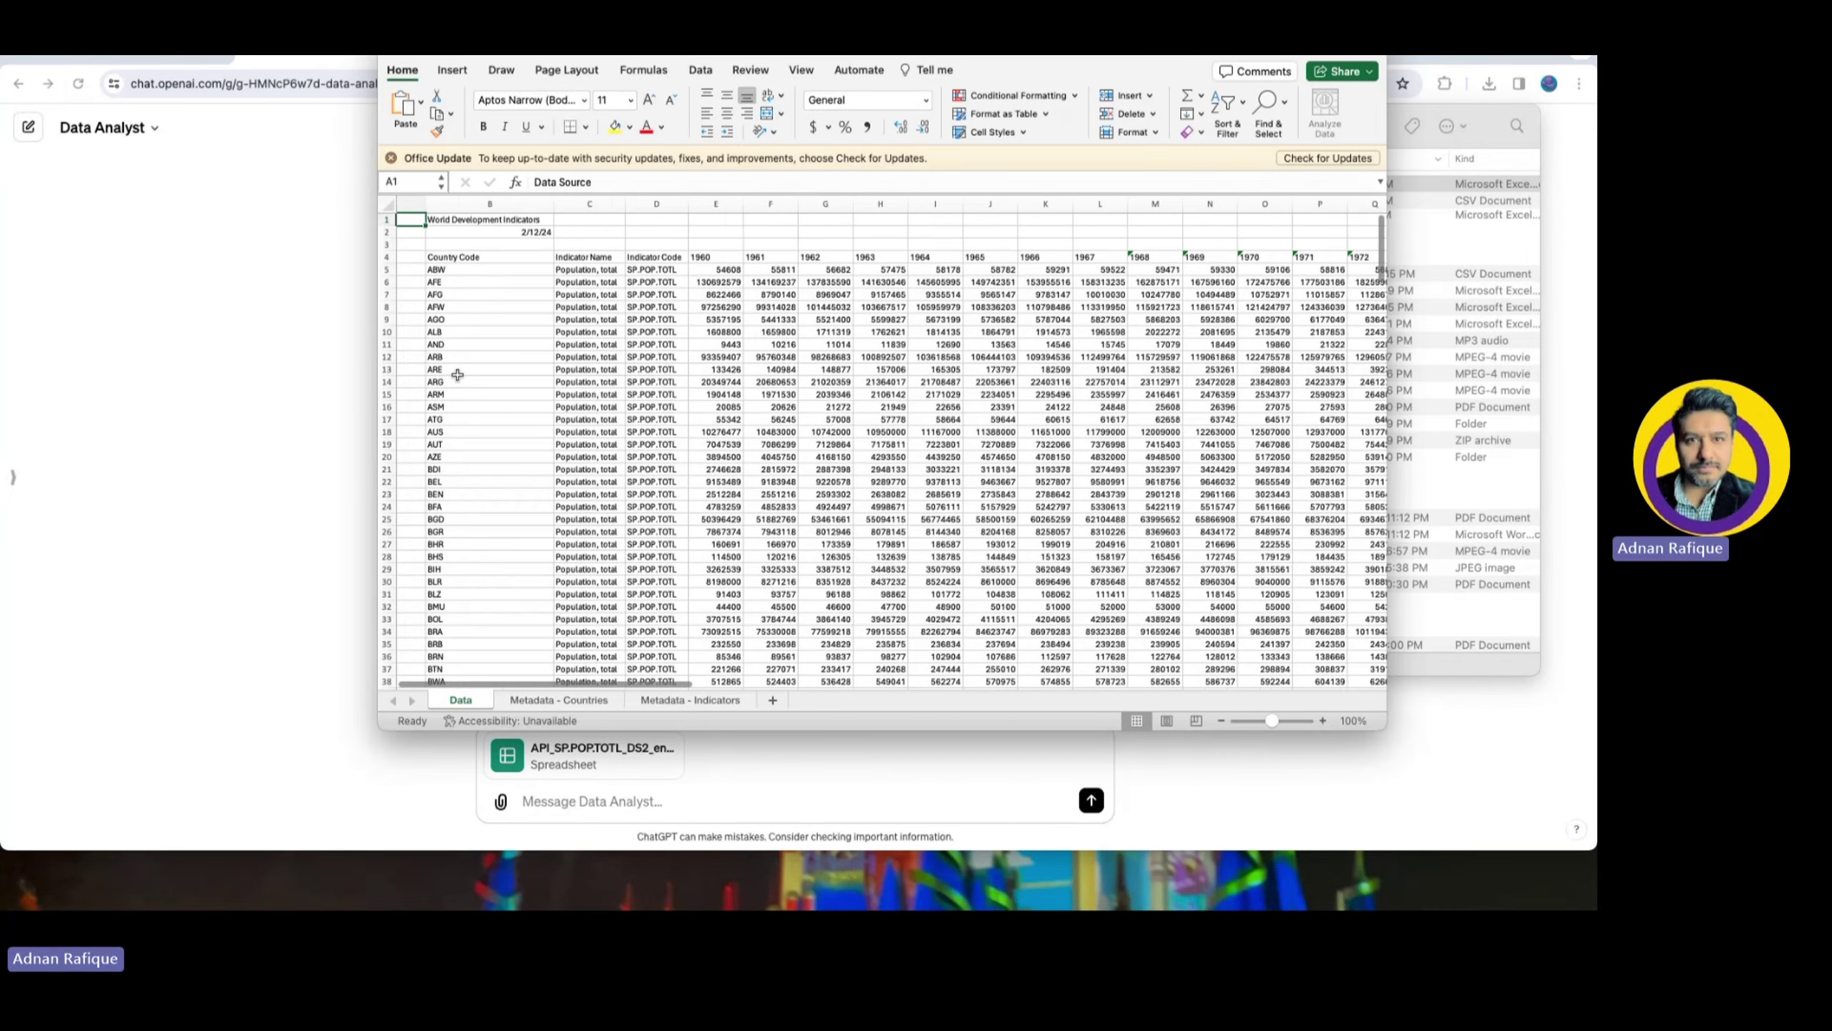
scroll(461, 306, "right", 2)
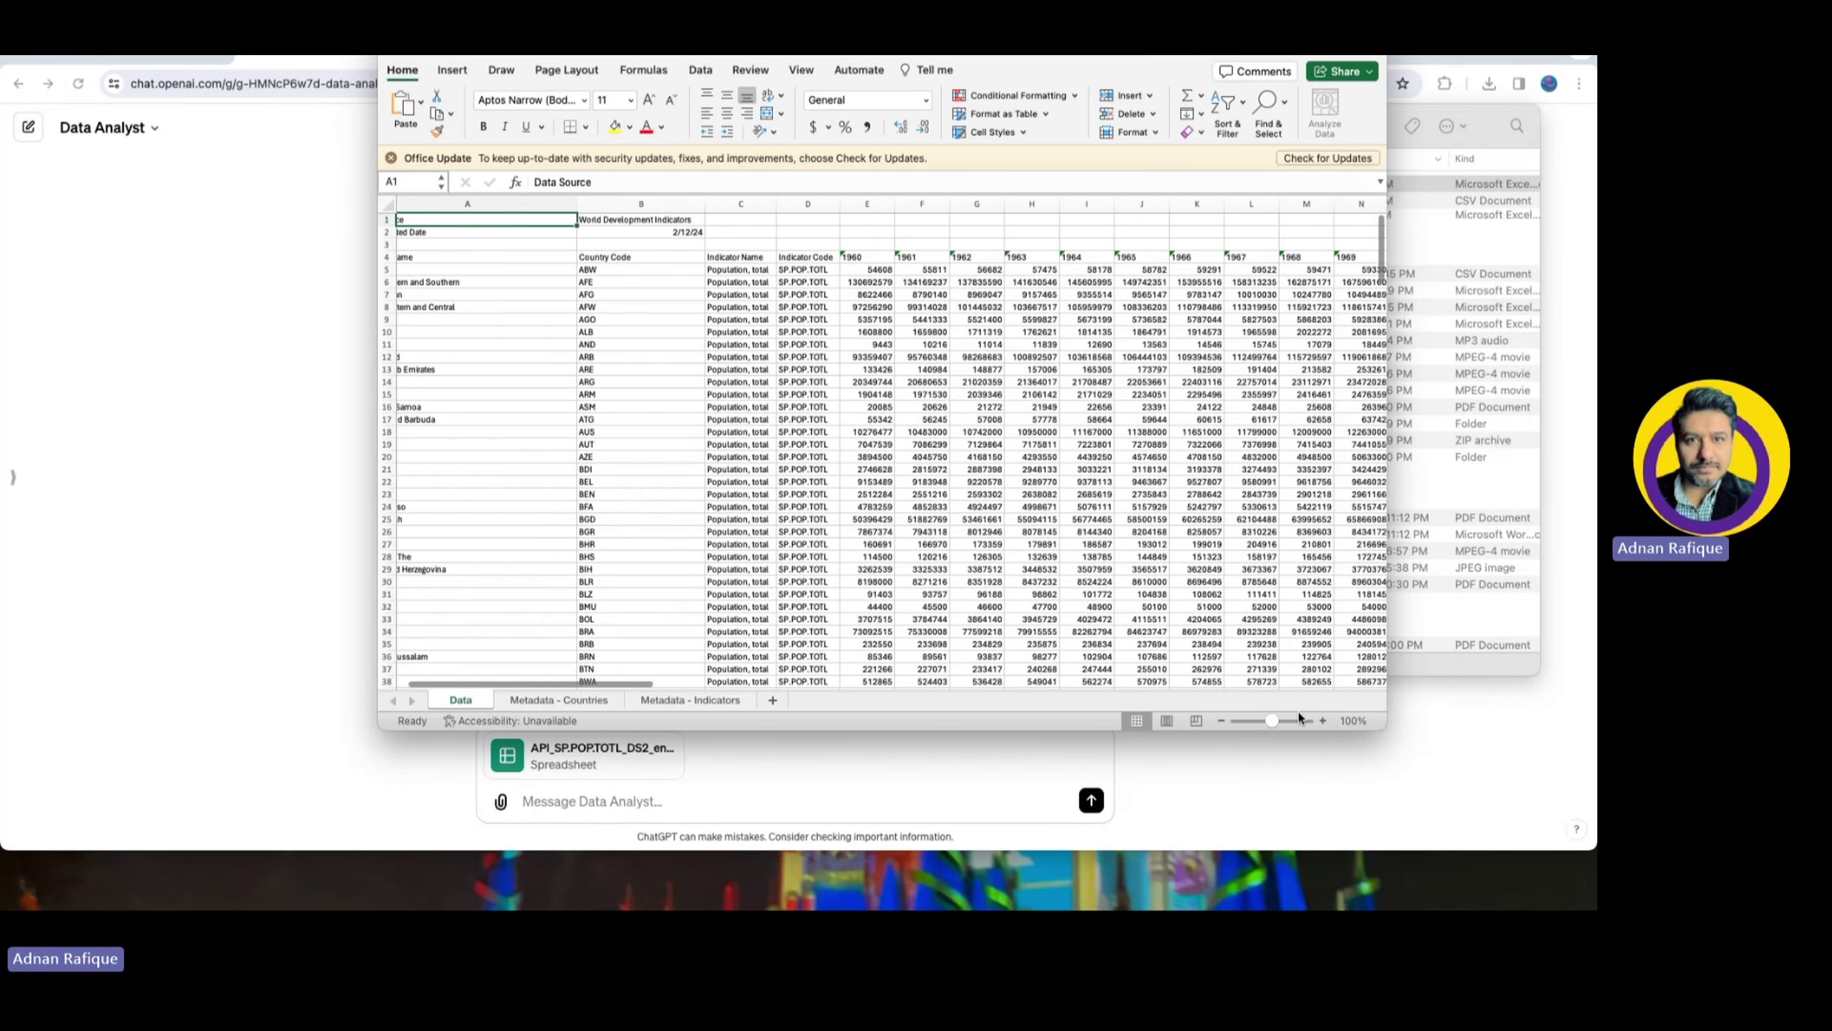
left_click_drag(1298, 712, 1286, 713)
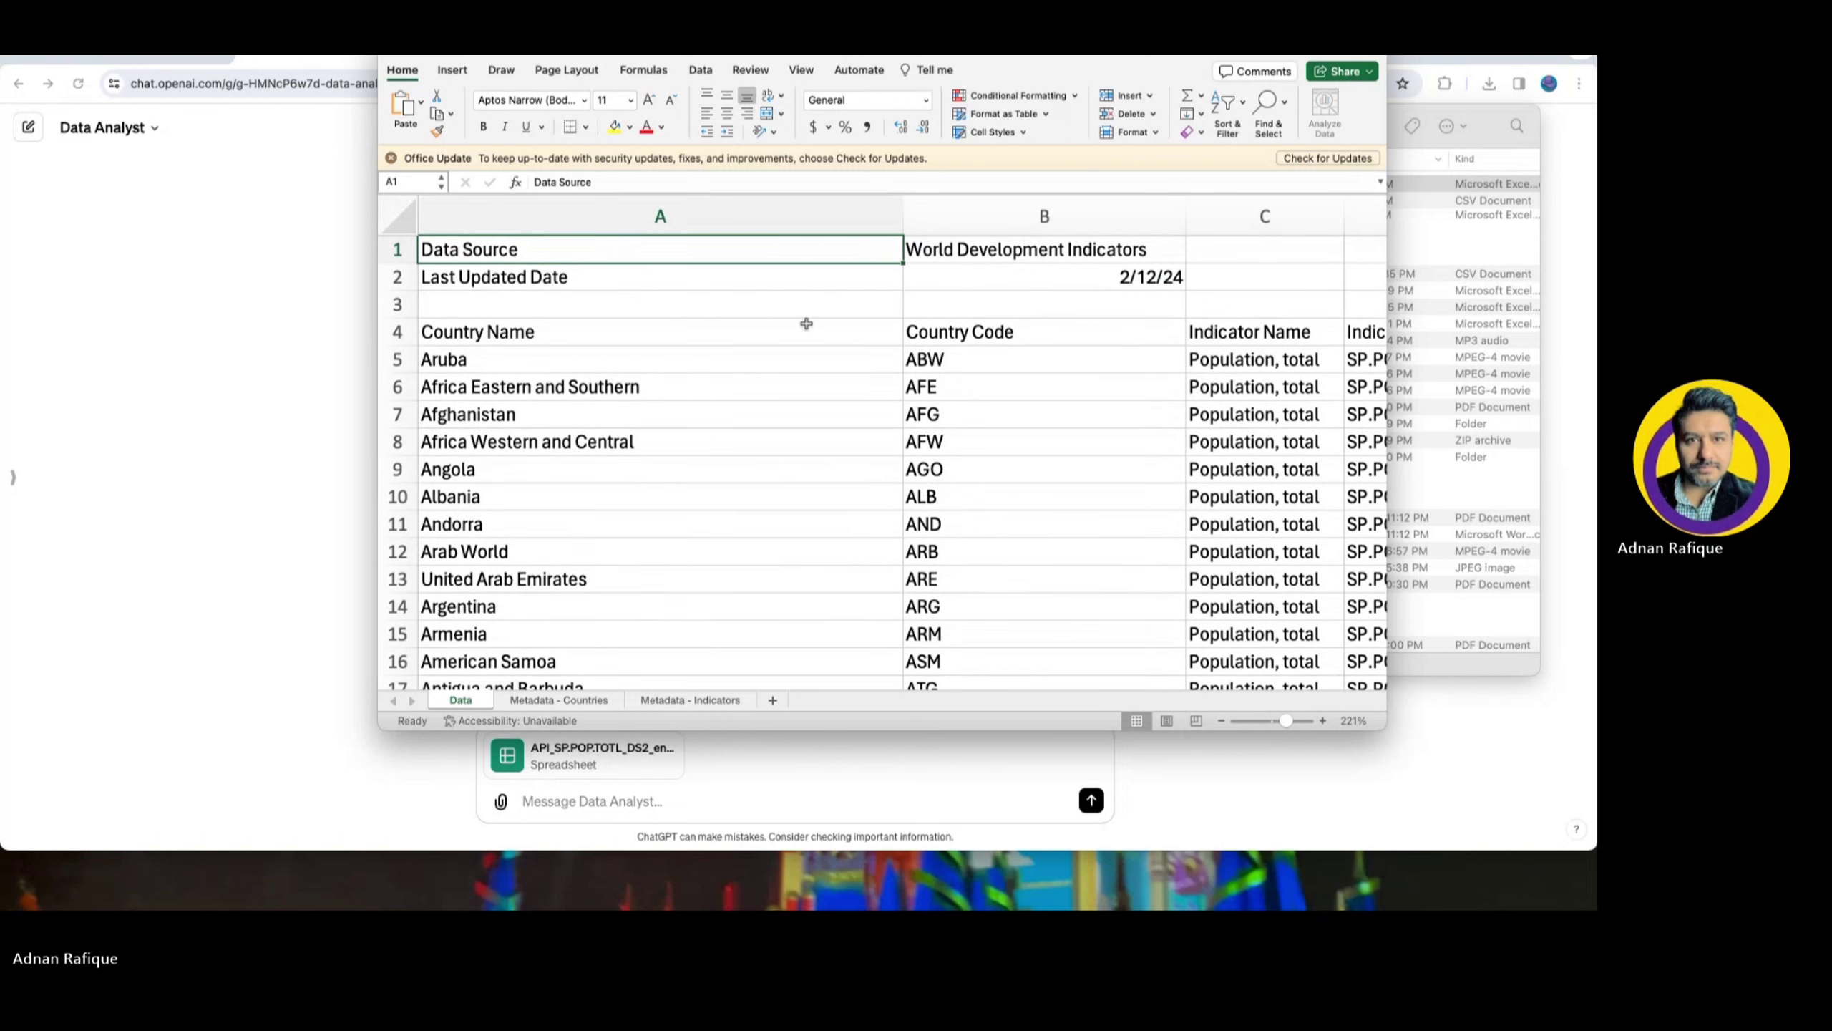
scroll(805, 401, "right", 5)
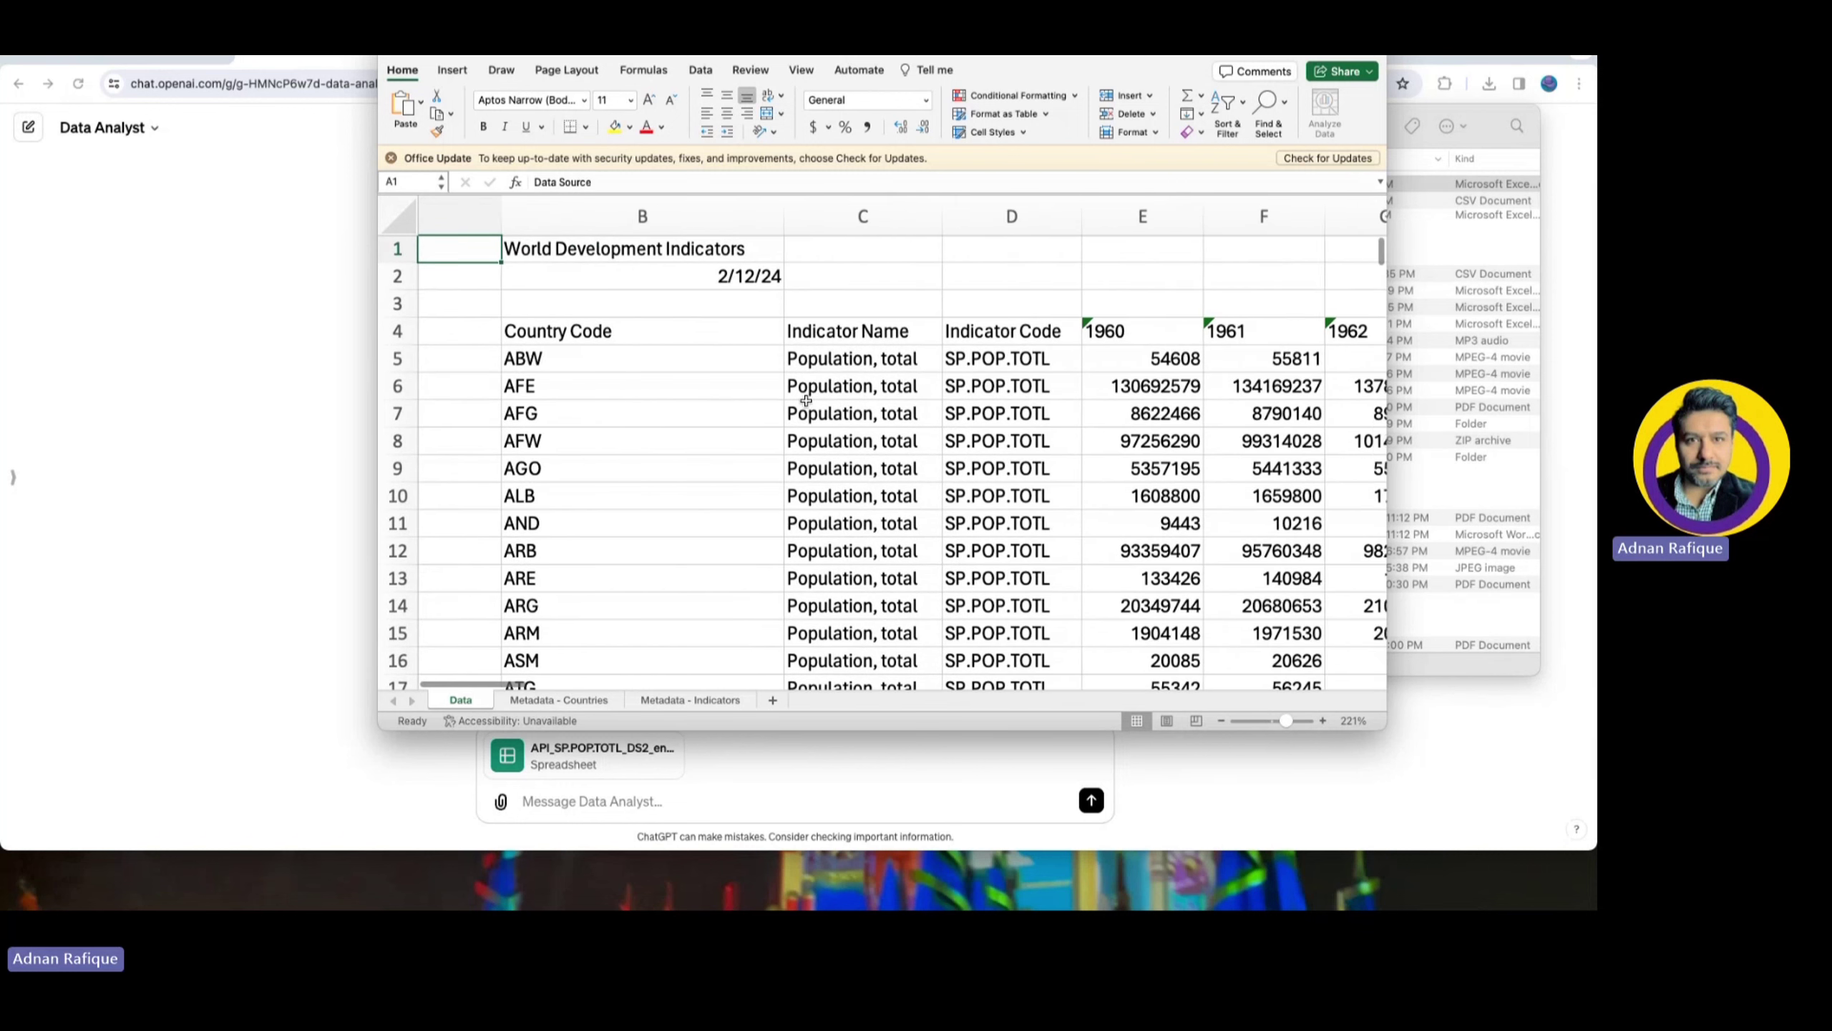
scroll(806, 401, "right", 6)
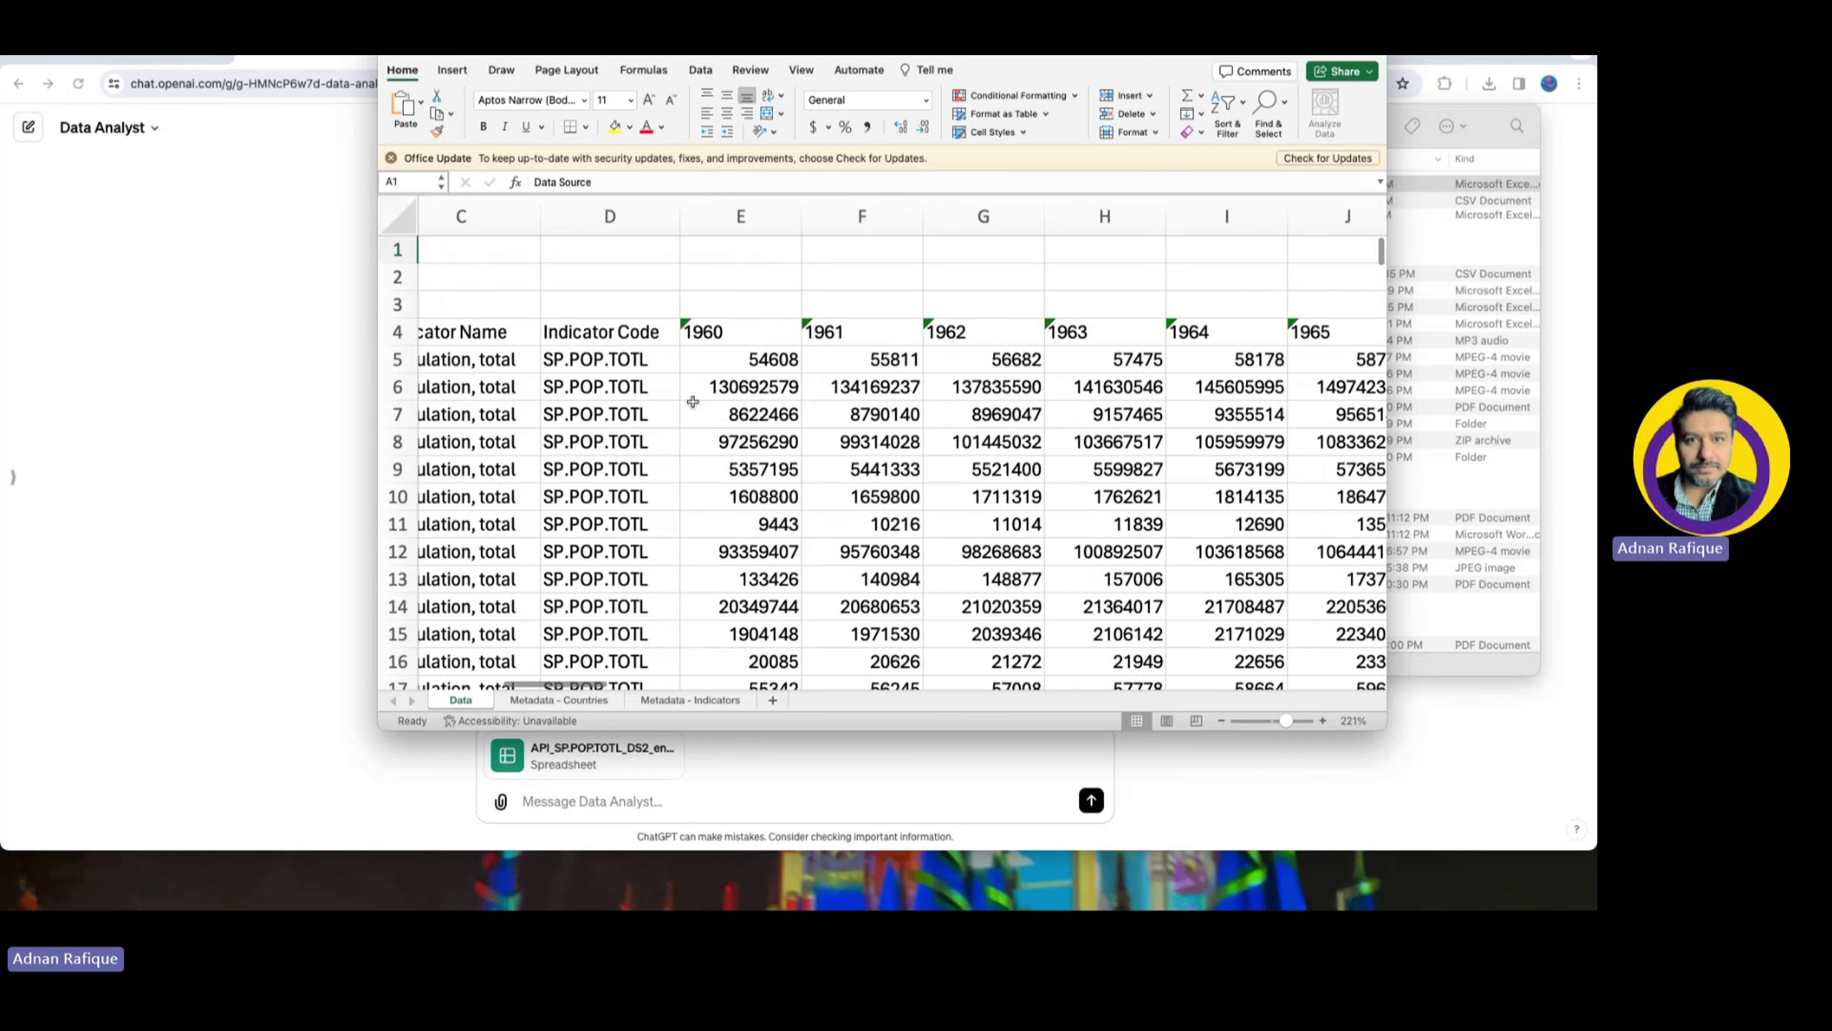
scroll(693, 402, "right", 4)
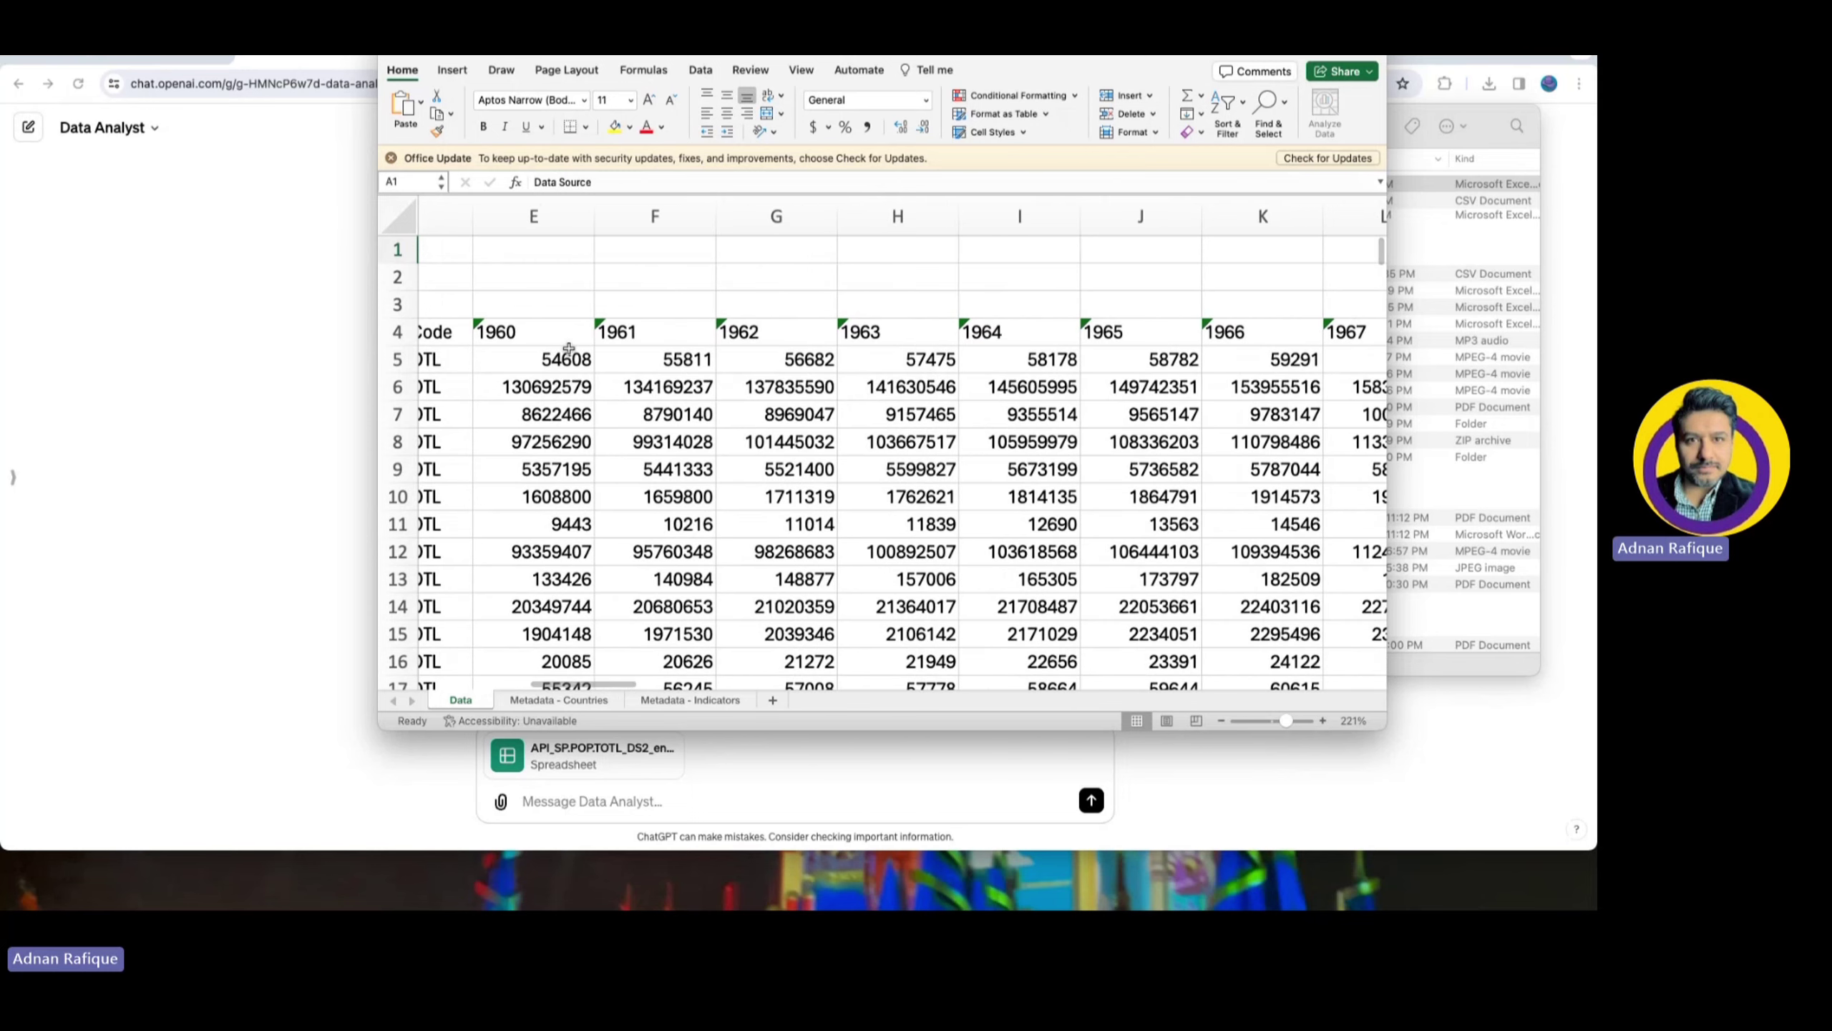
scroll(888, 358, "right", 10)
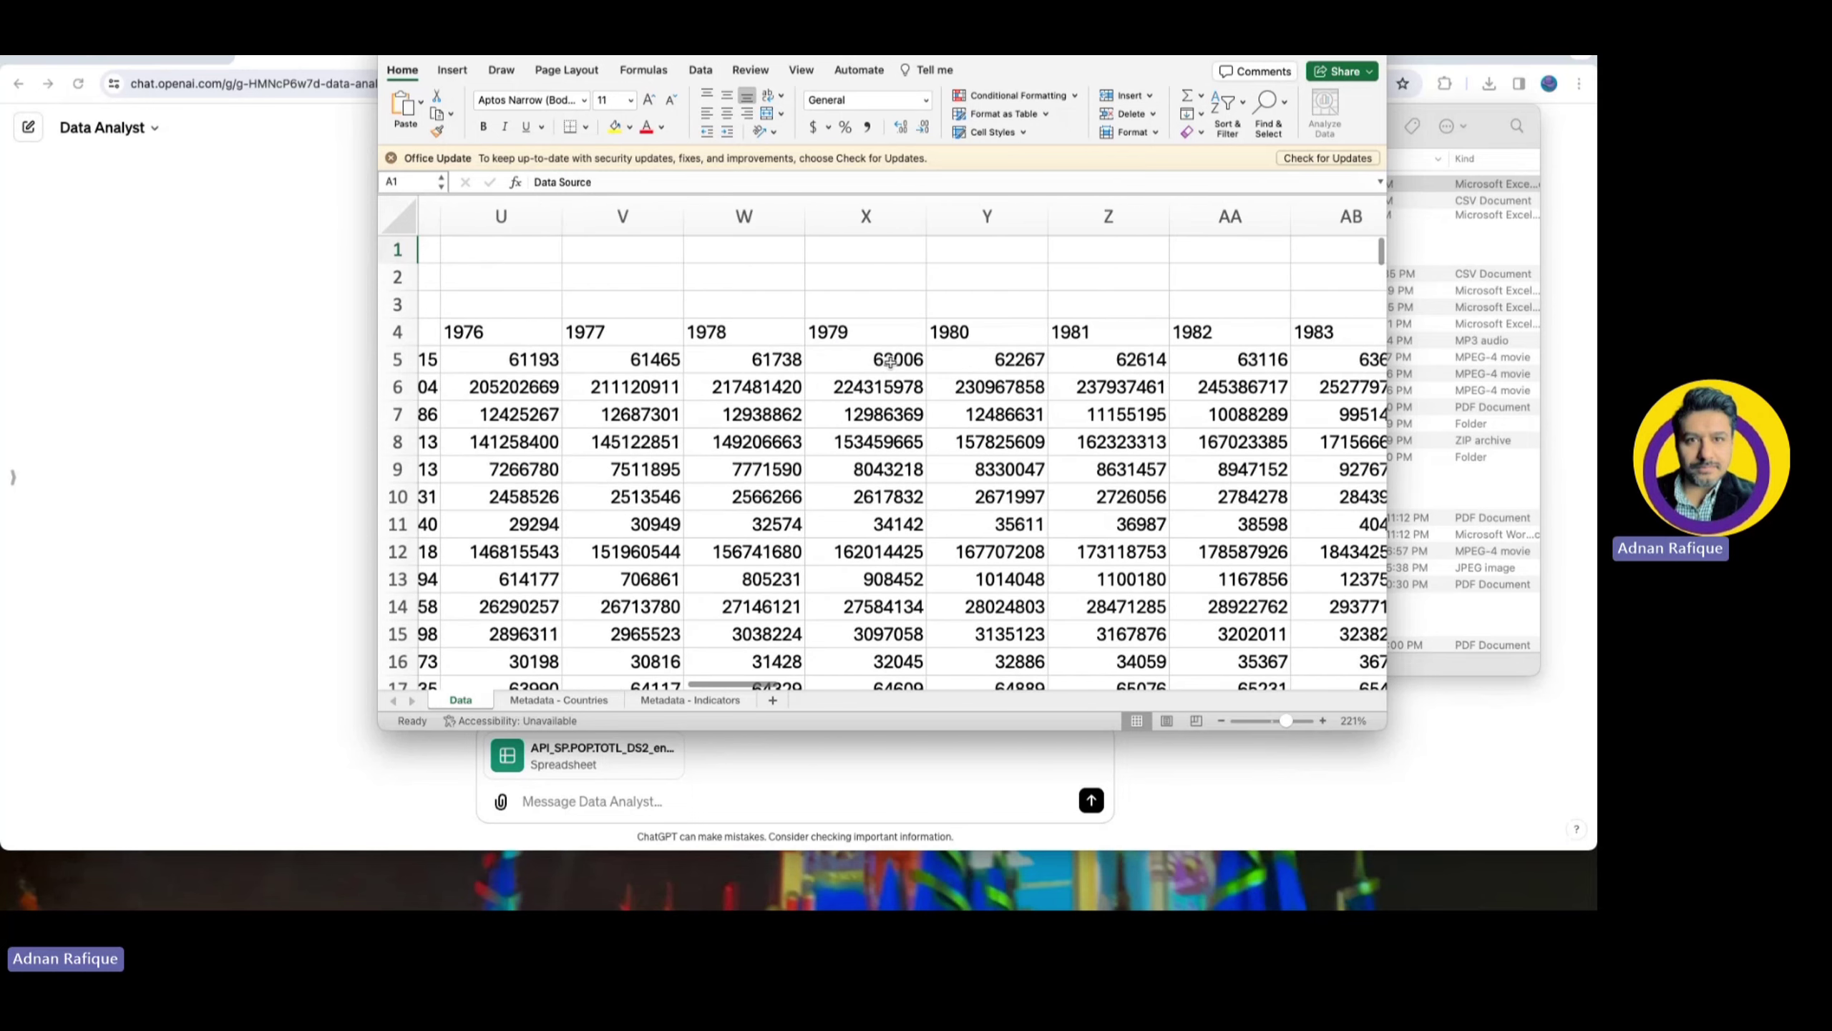
scroll(889, 361, "right", 15)
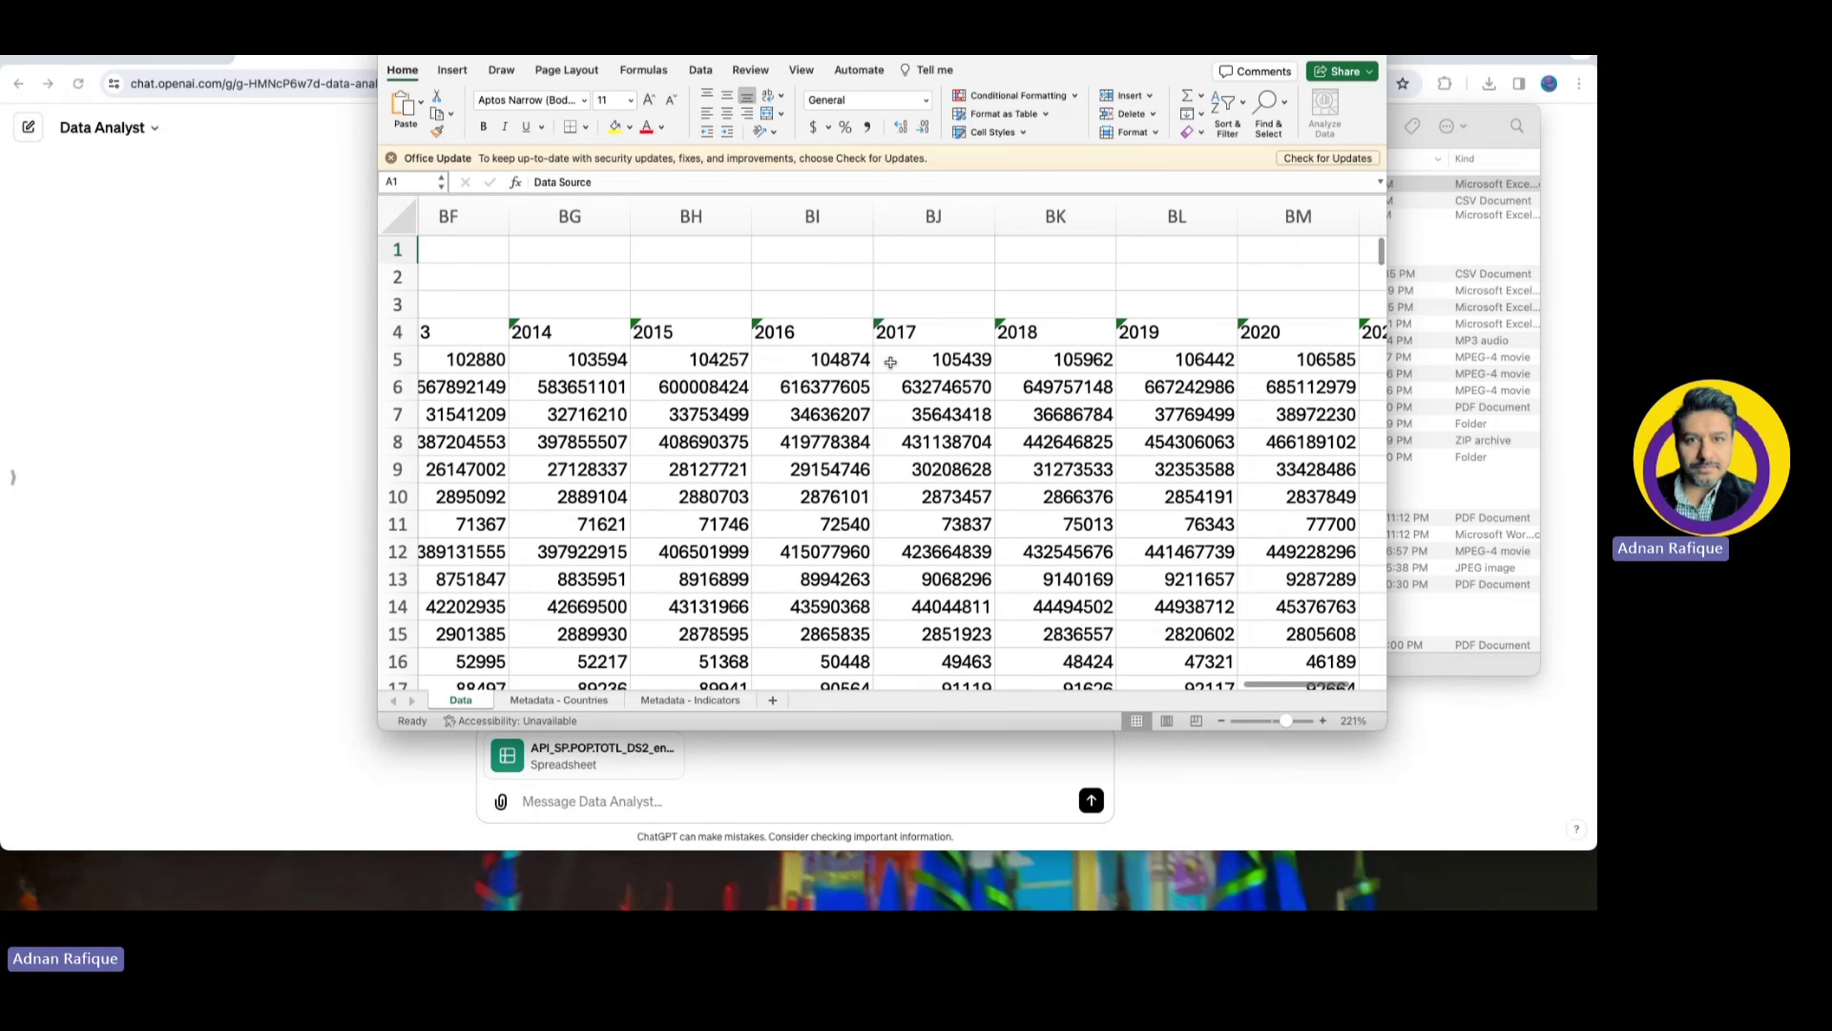
scroll(891, 362, "right", 8)
scroll(887, 360, "left", 3)
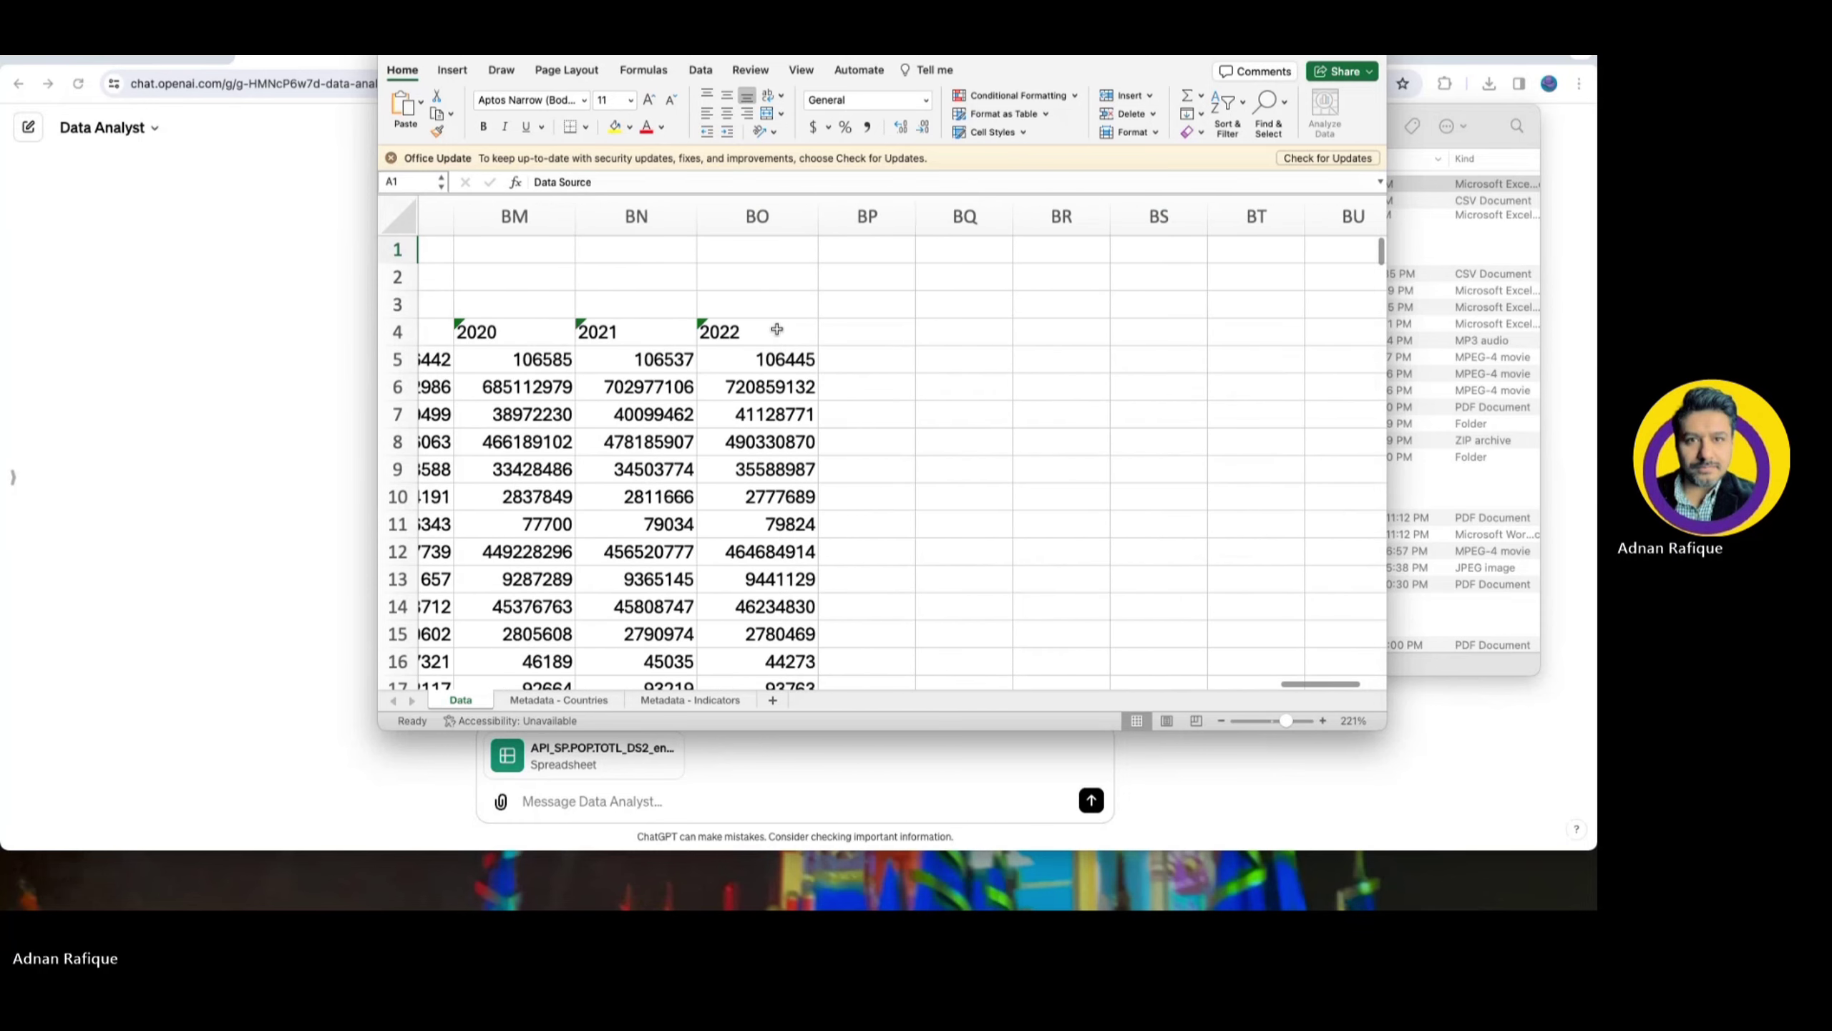
scroll(610, 299, "left", 2)
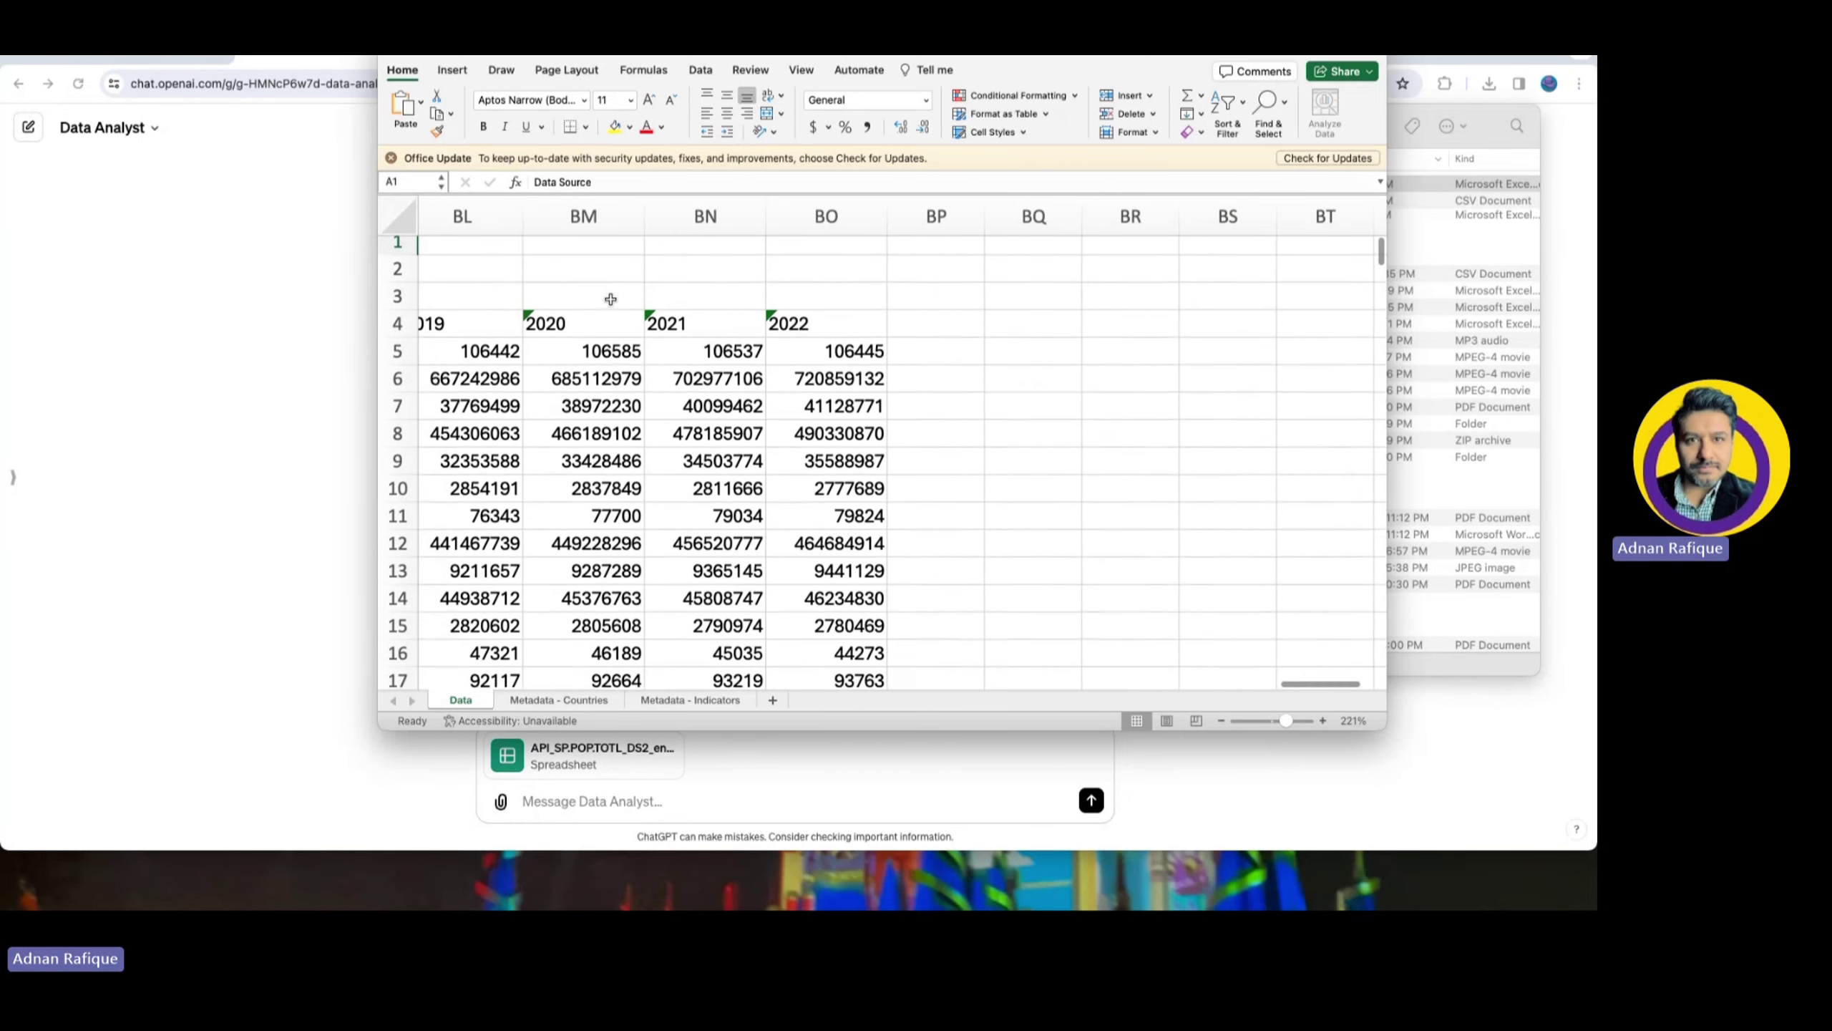
Review the Metadata - Countries sheet, adjusting the zoom and scrolling down its rows
left_click(569, 701)
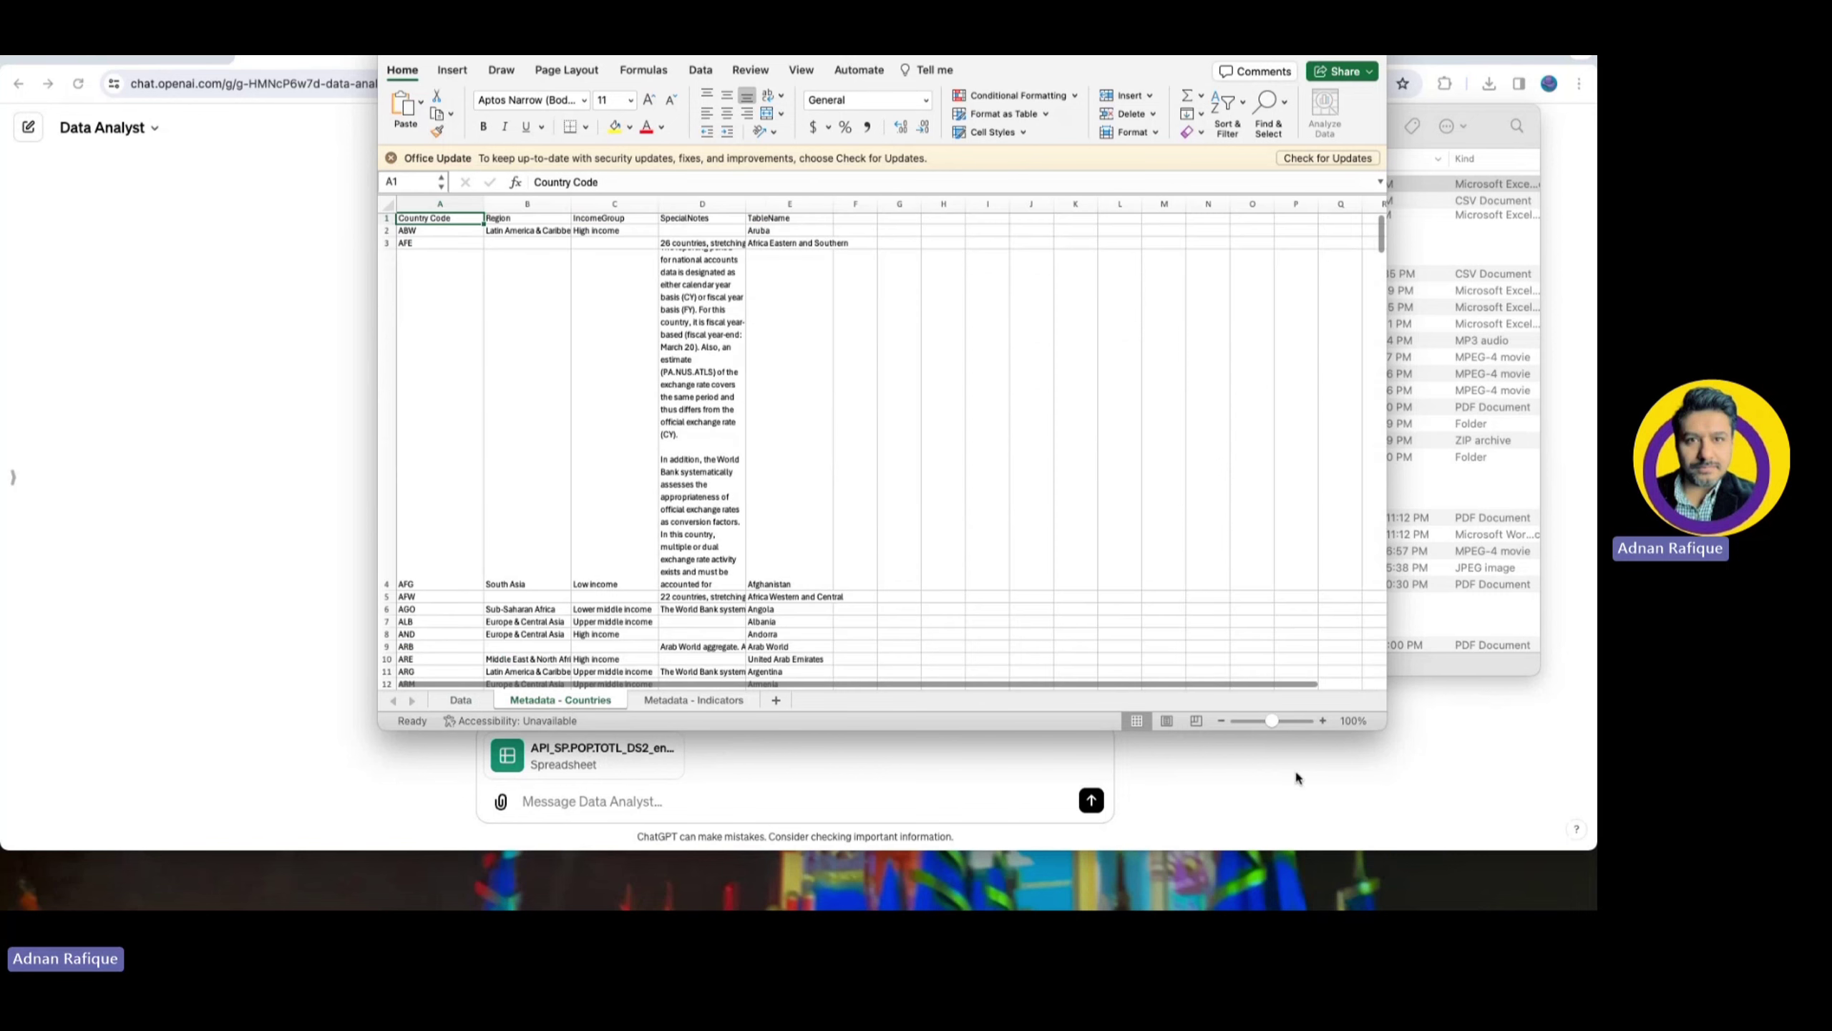
left_click(1290, 722)
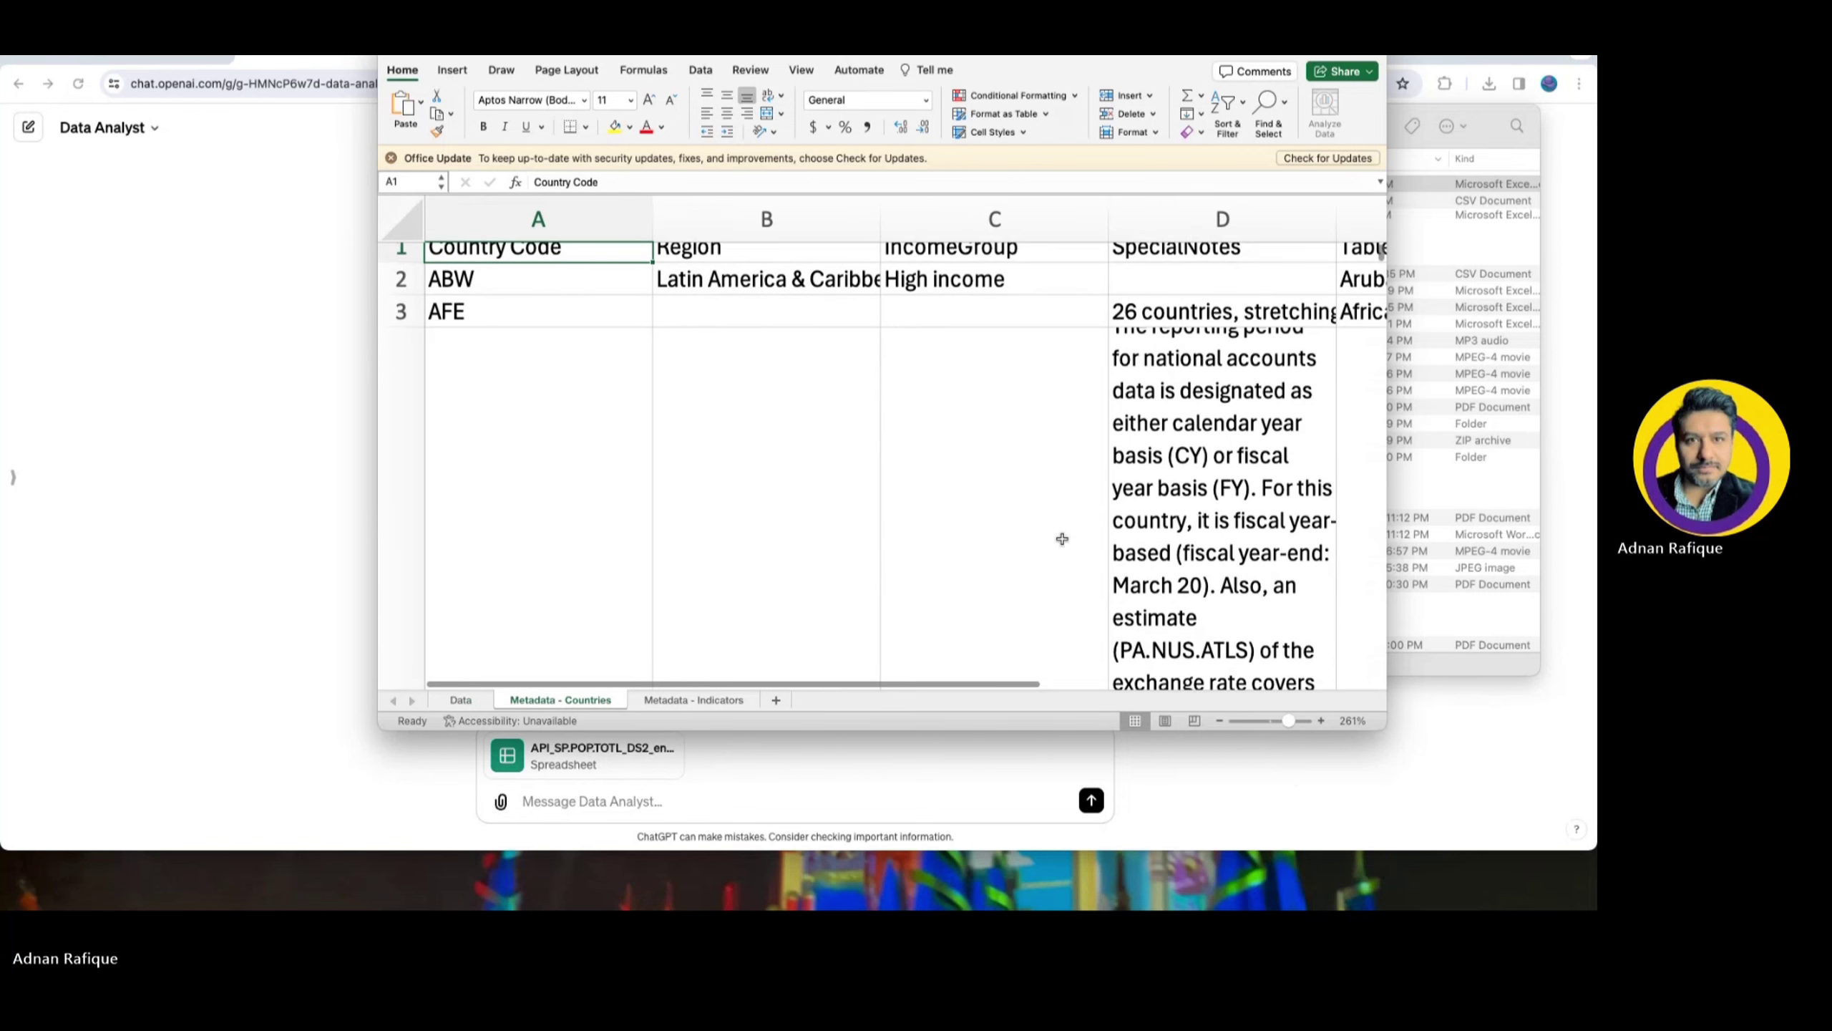
left_click(1277, 720)
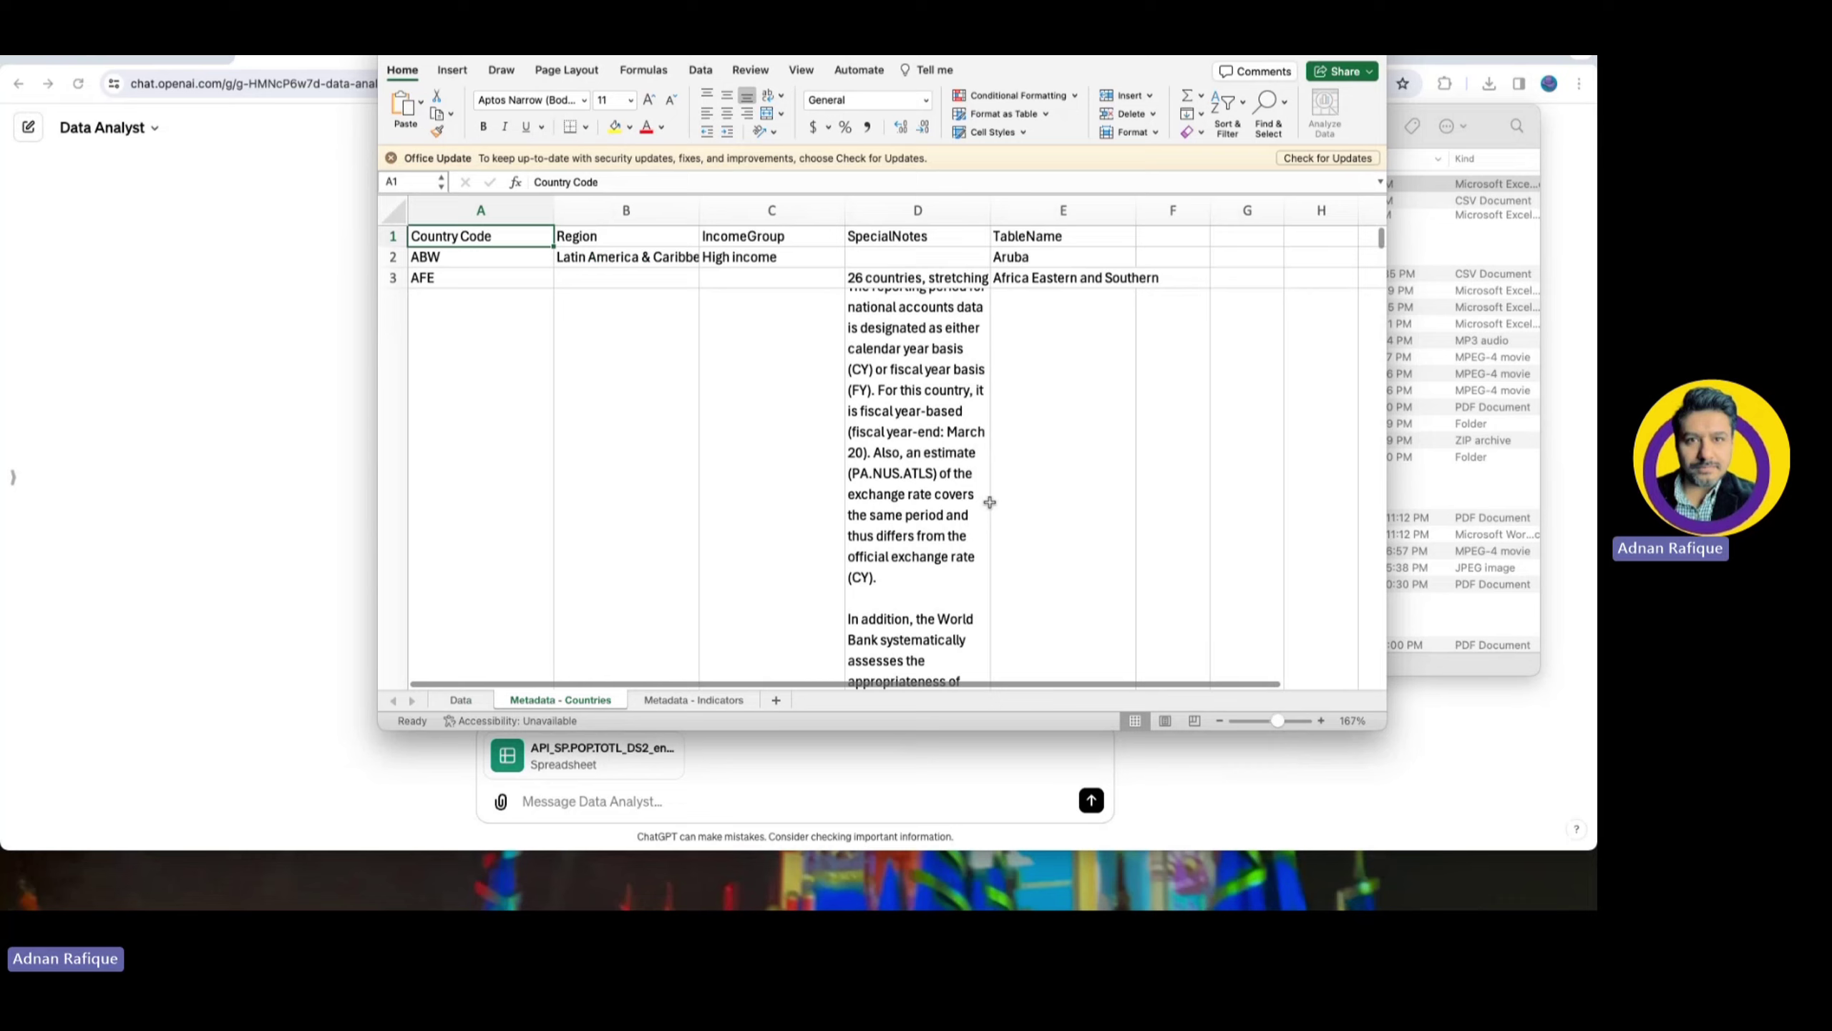
scroll(990, 497, "down", 3)
scroll(990, 501, "down", 10)
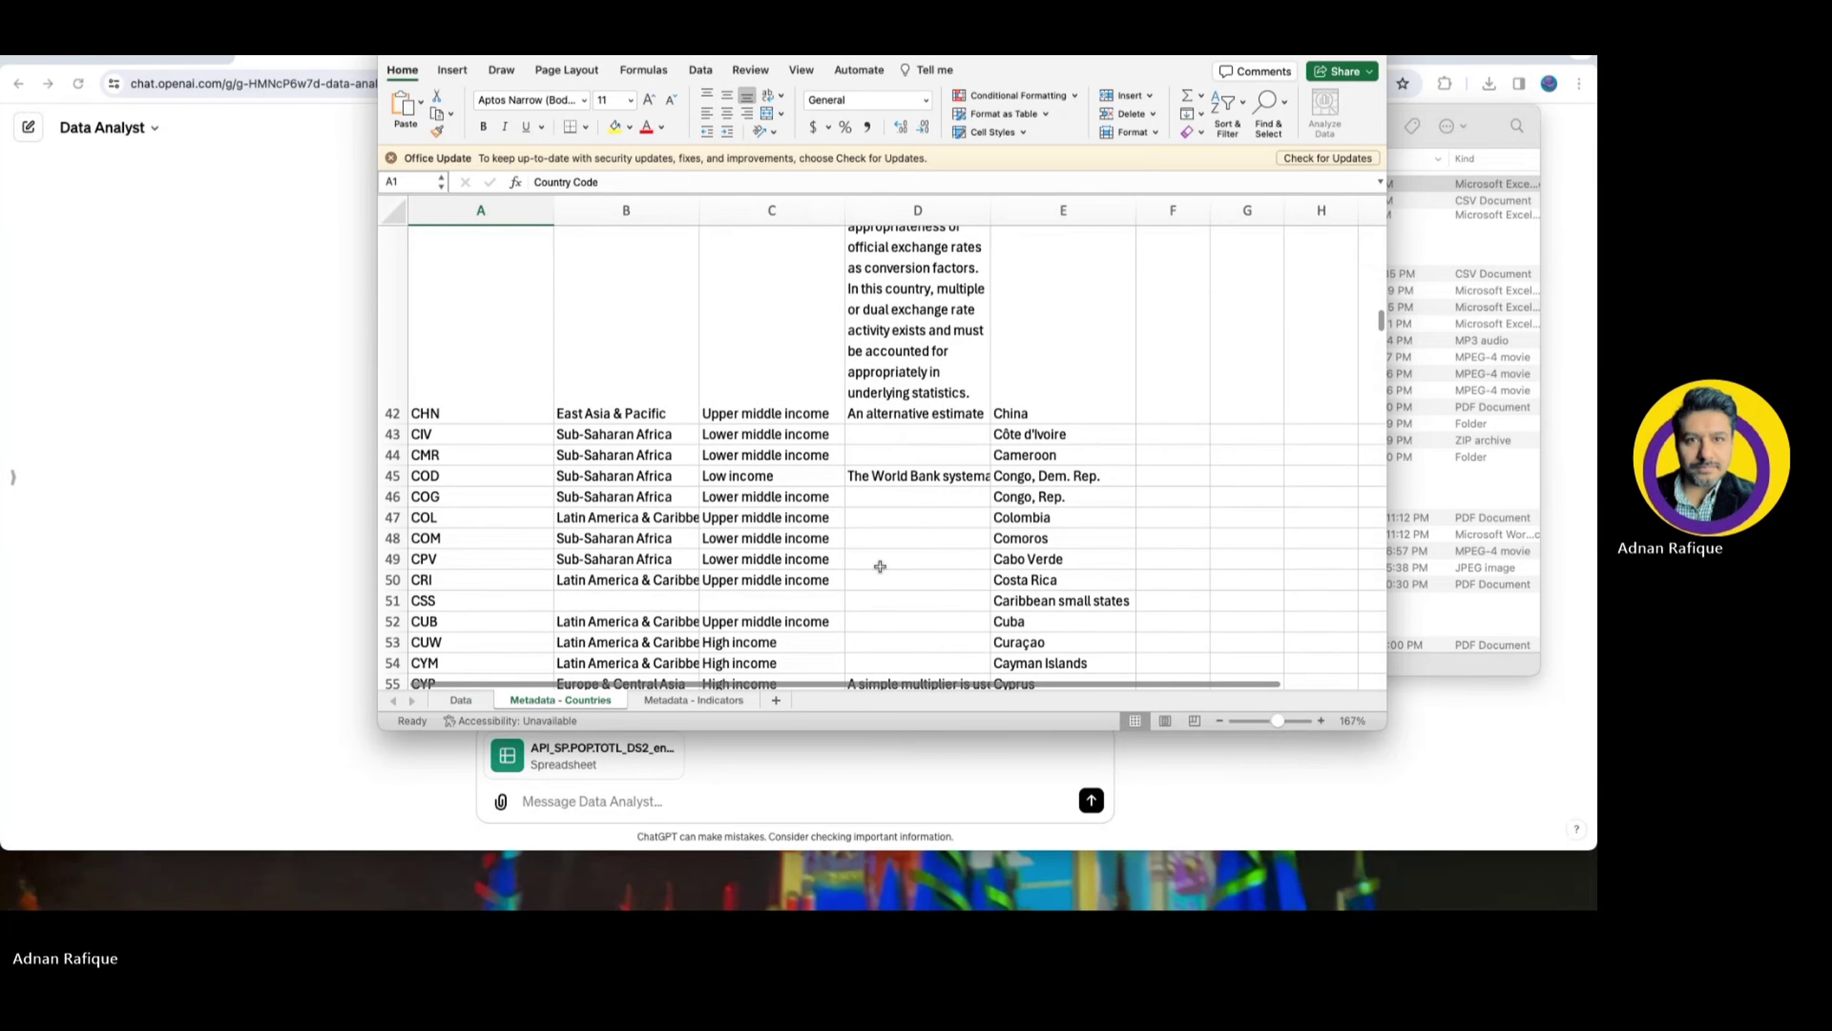
scroll(879, 567, "down", 20)
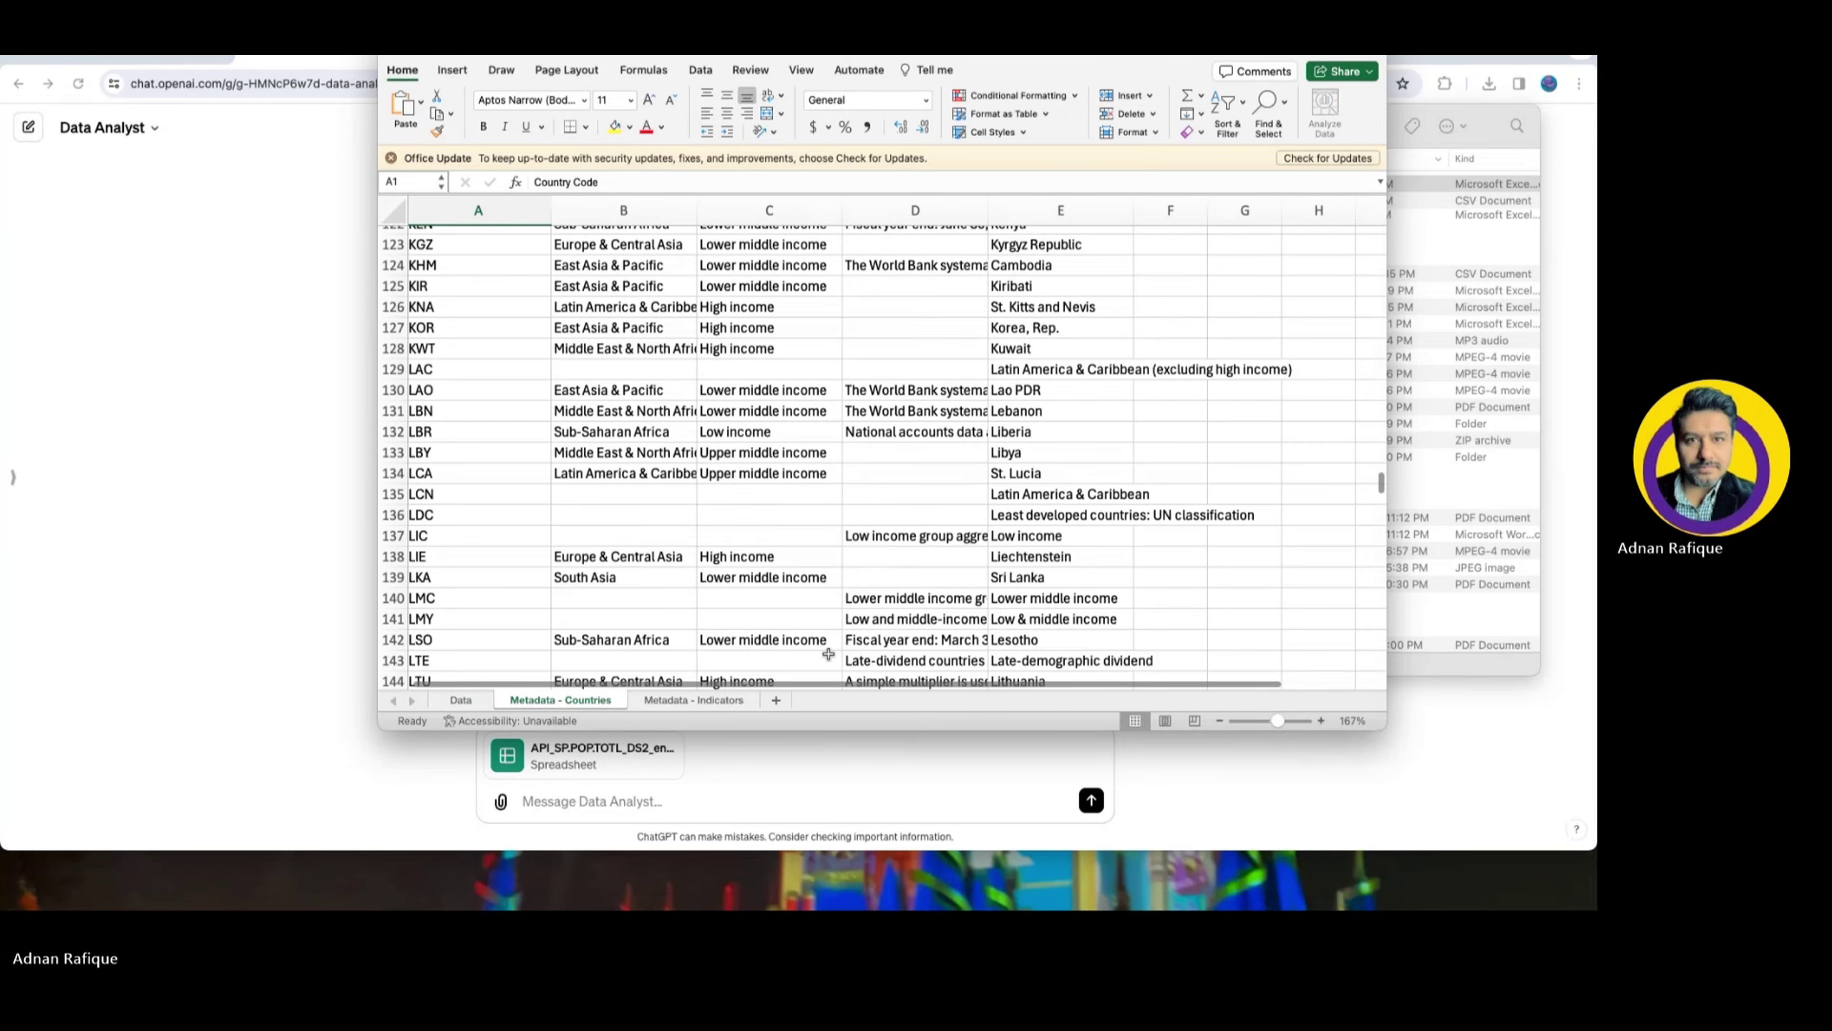
Review the Metadata - Indicators sheet at a larger zoom
left_click(704, 700)
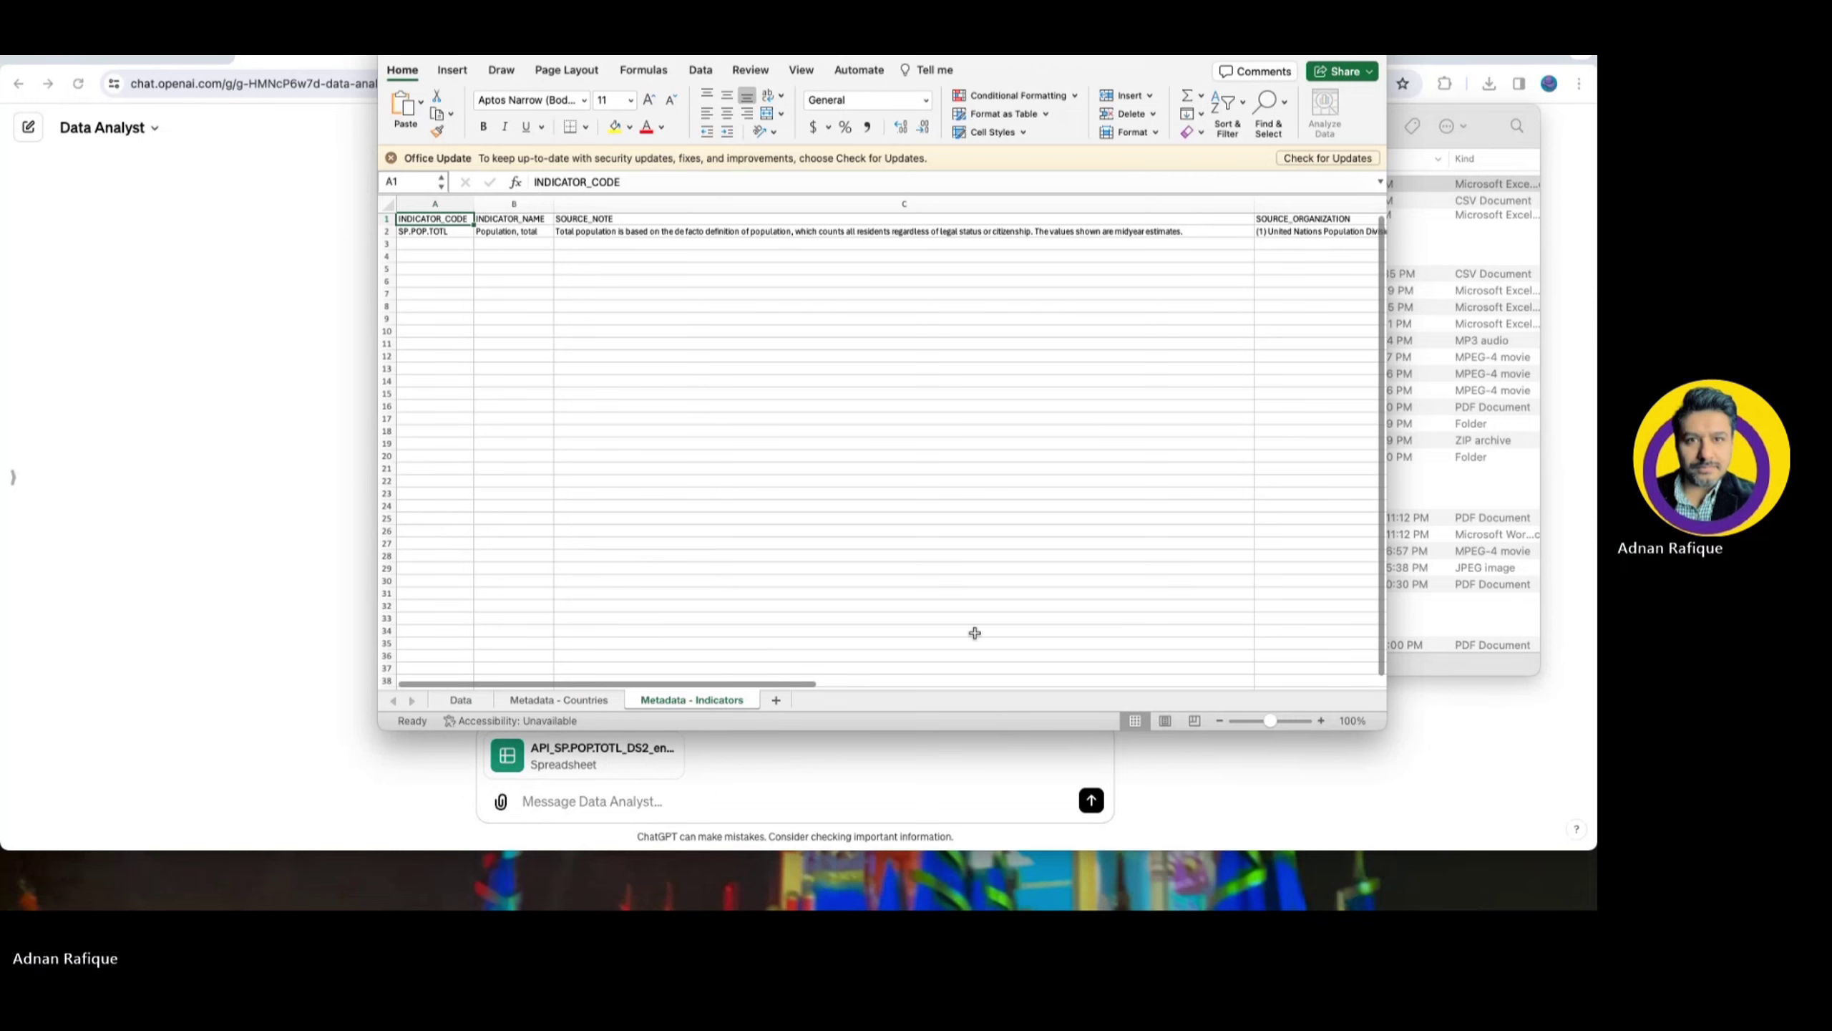
left_click_drag(1280, 720, 1282, 720)
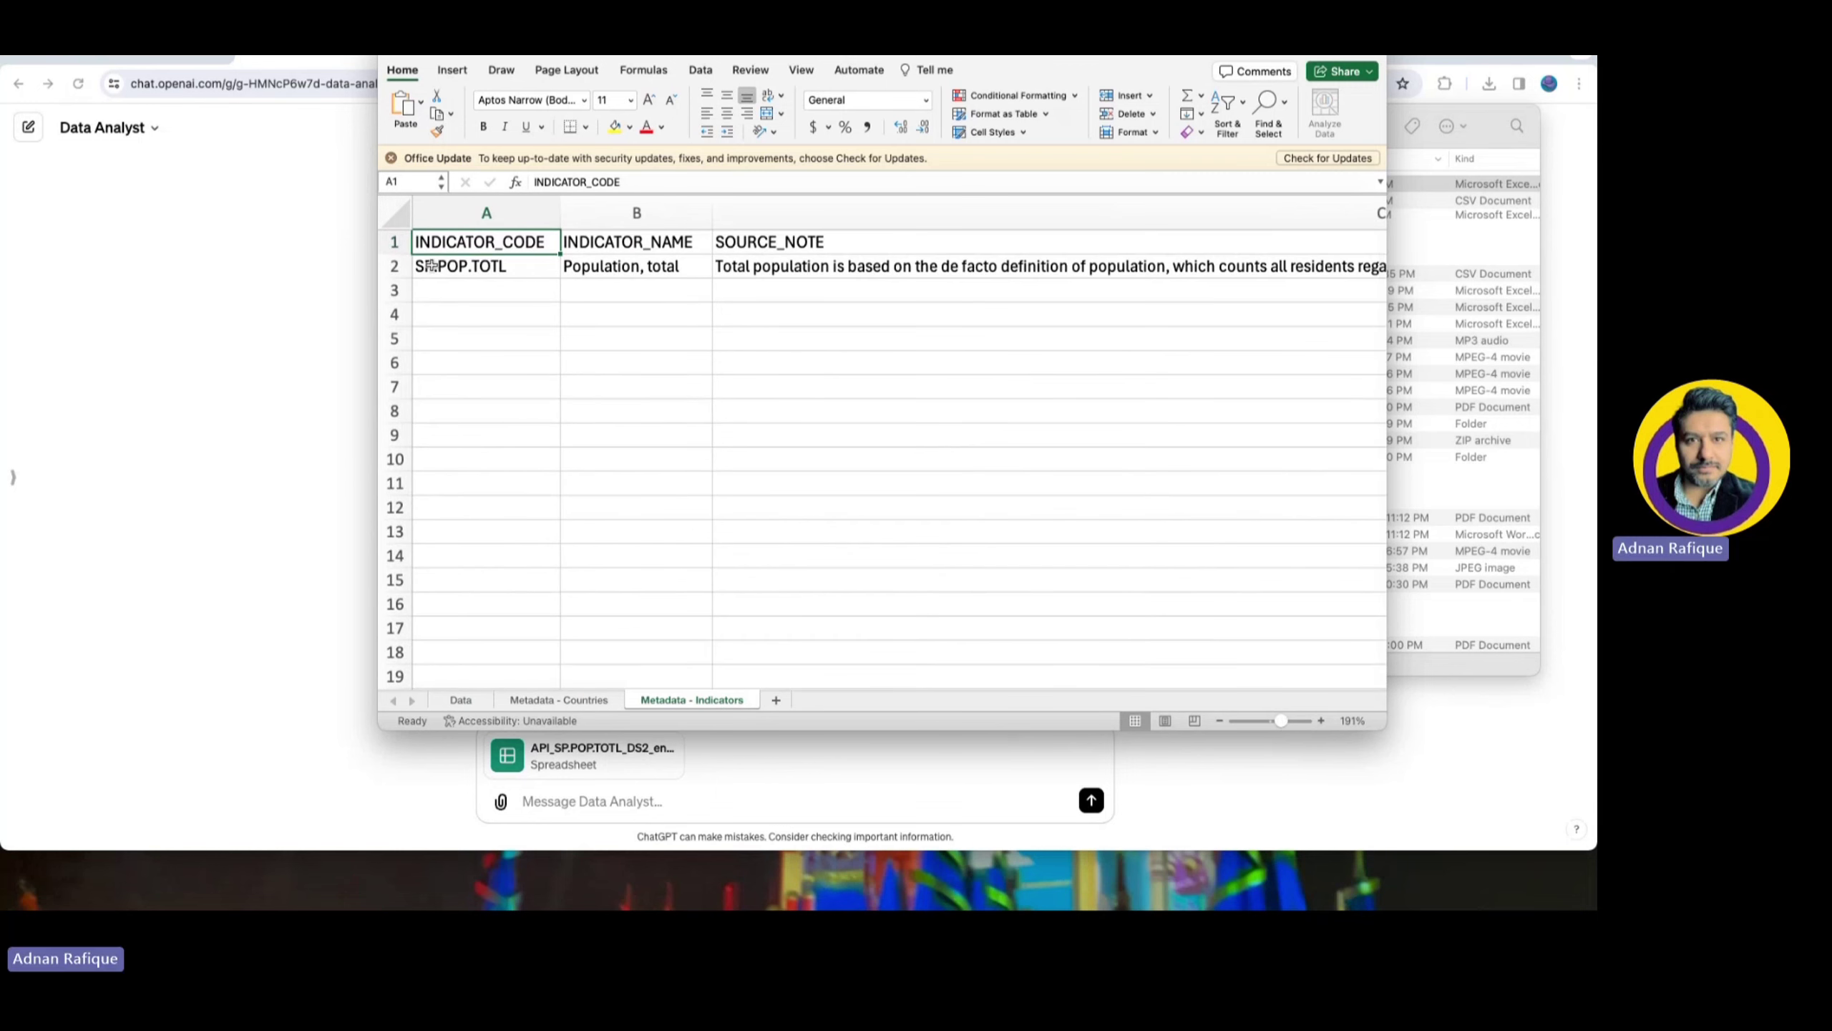
scroll(757, 303, "right", 10)
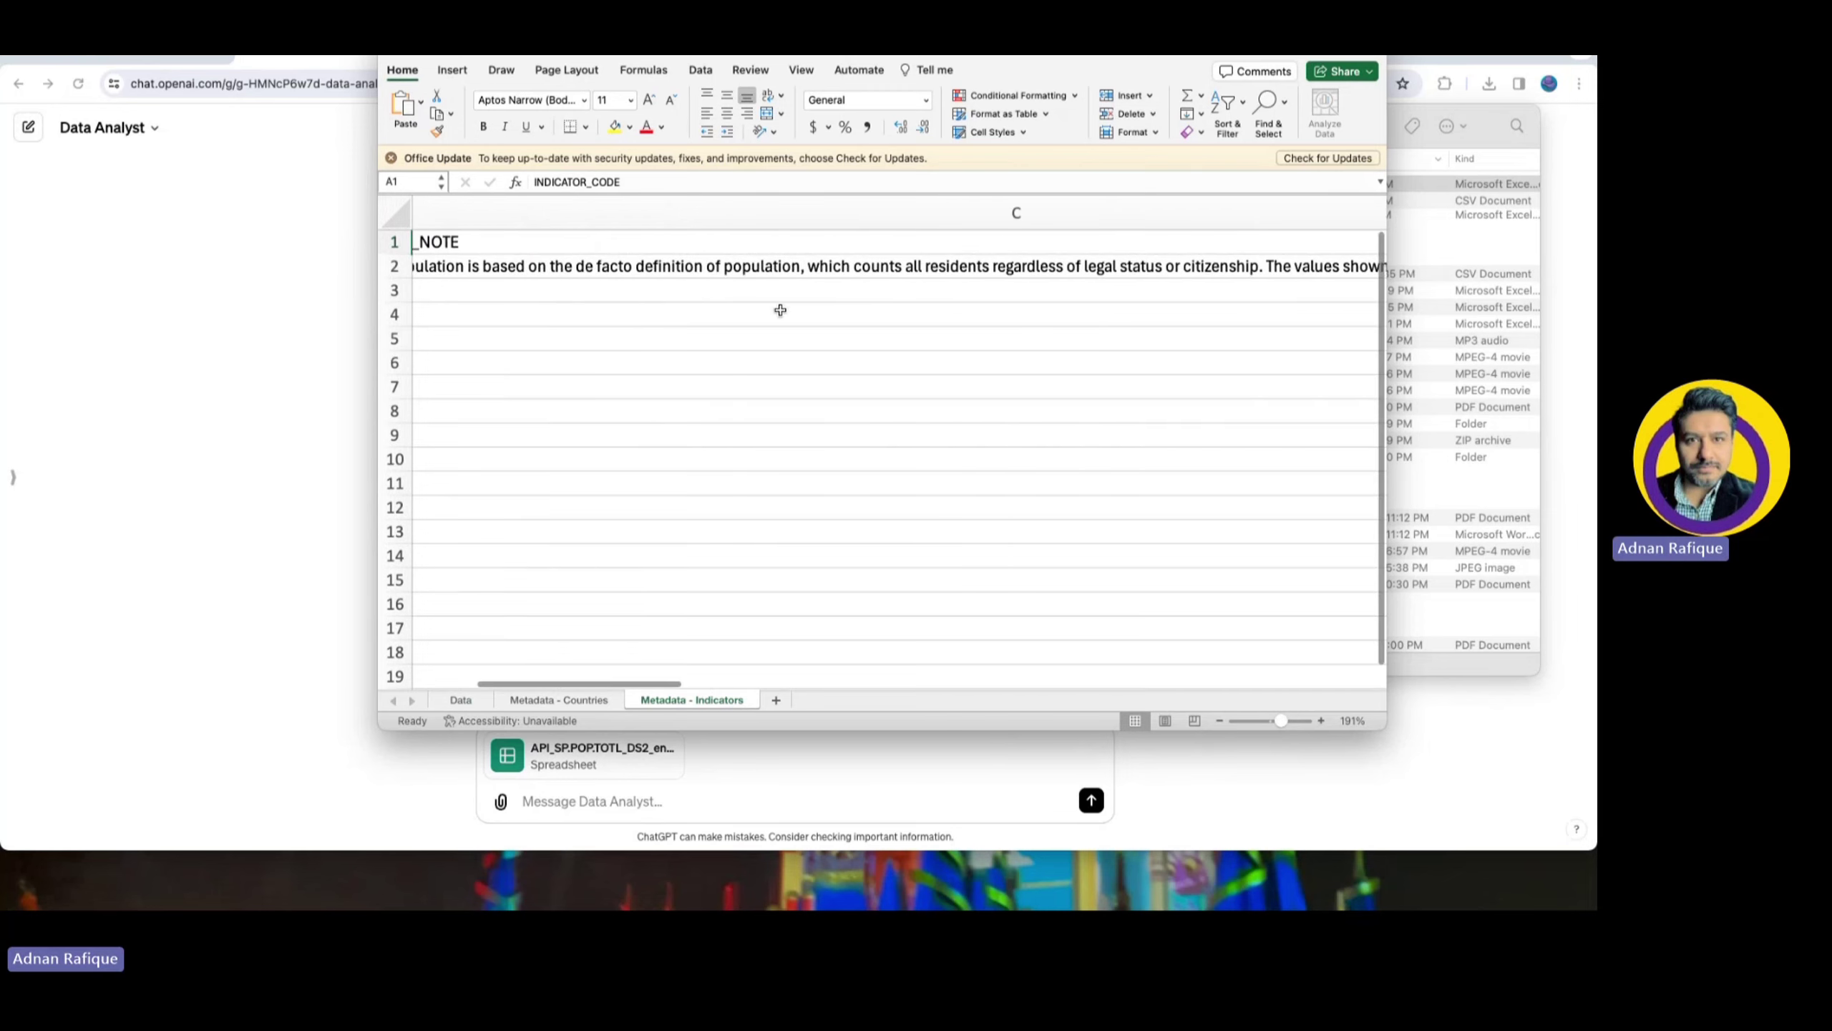
scroll(776, 307, "left", 5)
Back in the chat, request a report showing the most populated country as of 2022
left_click(315, 725)
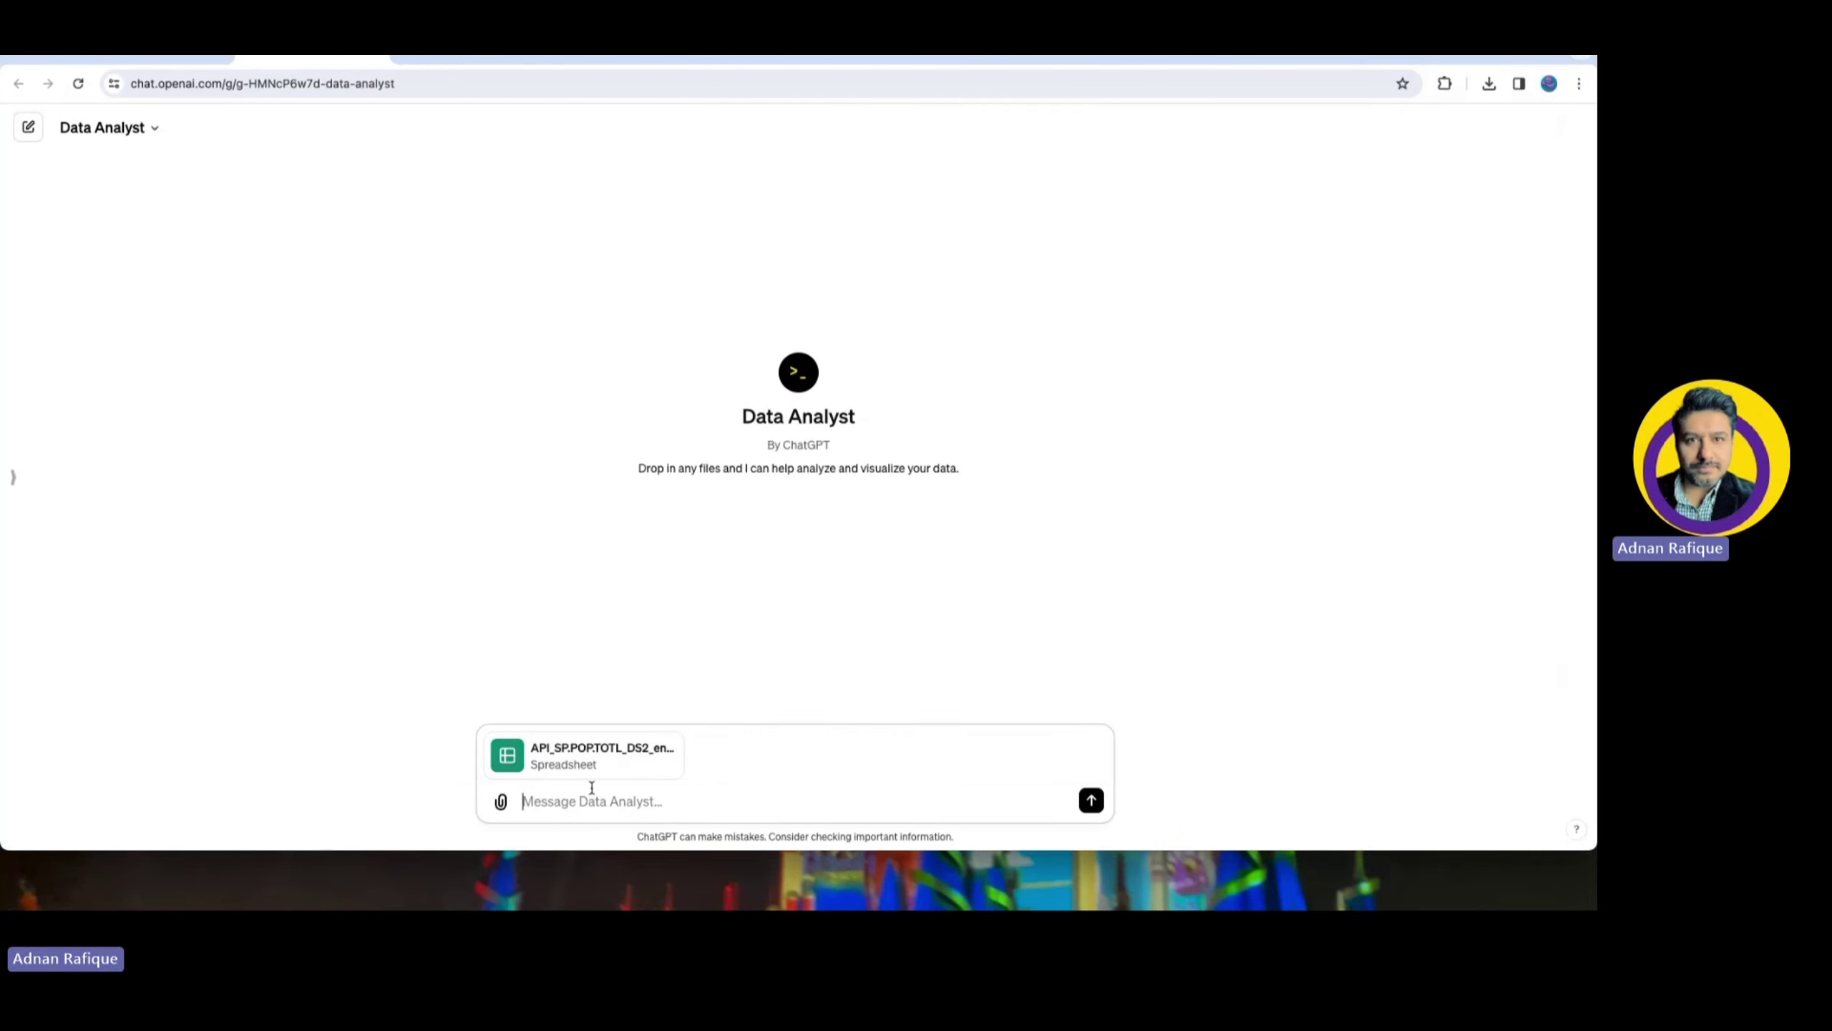
type("generate me a ")
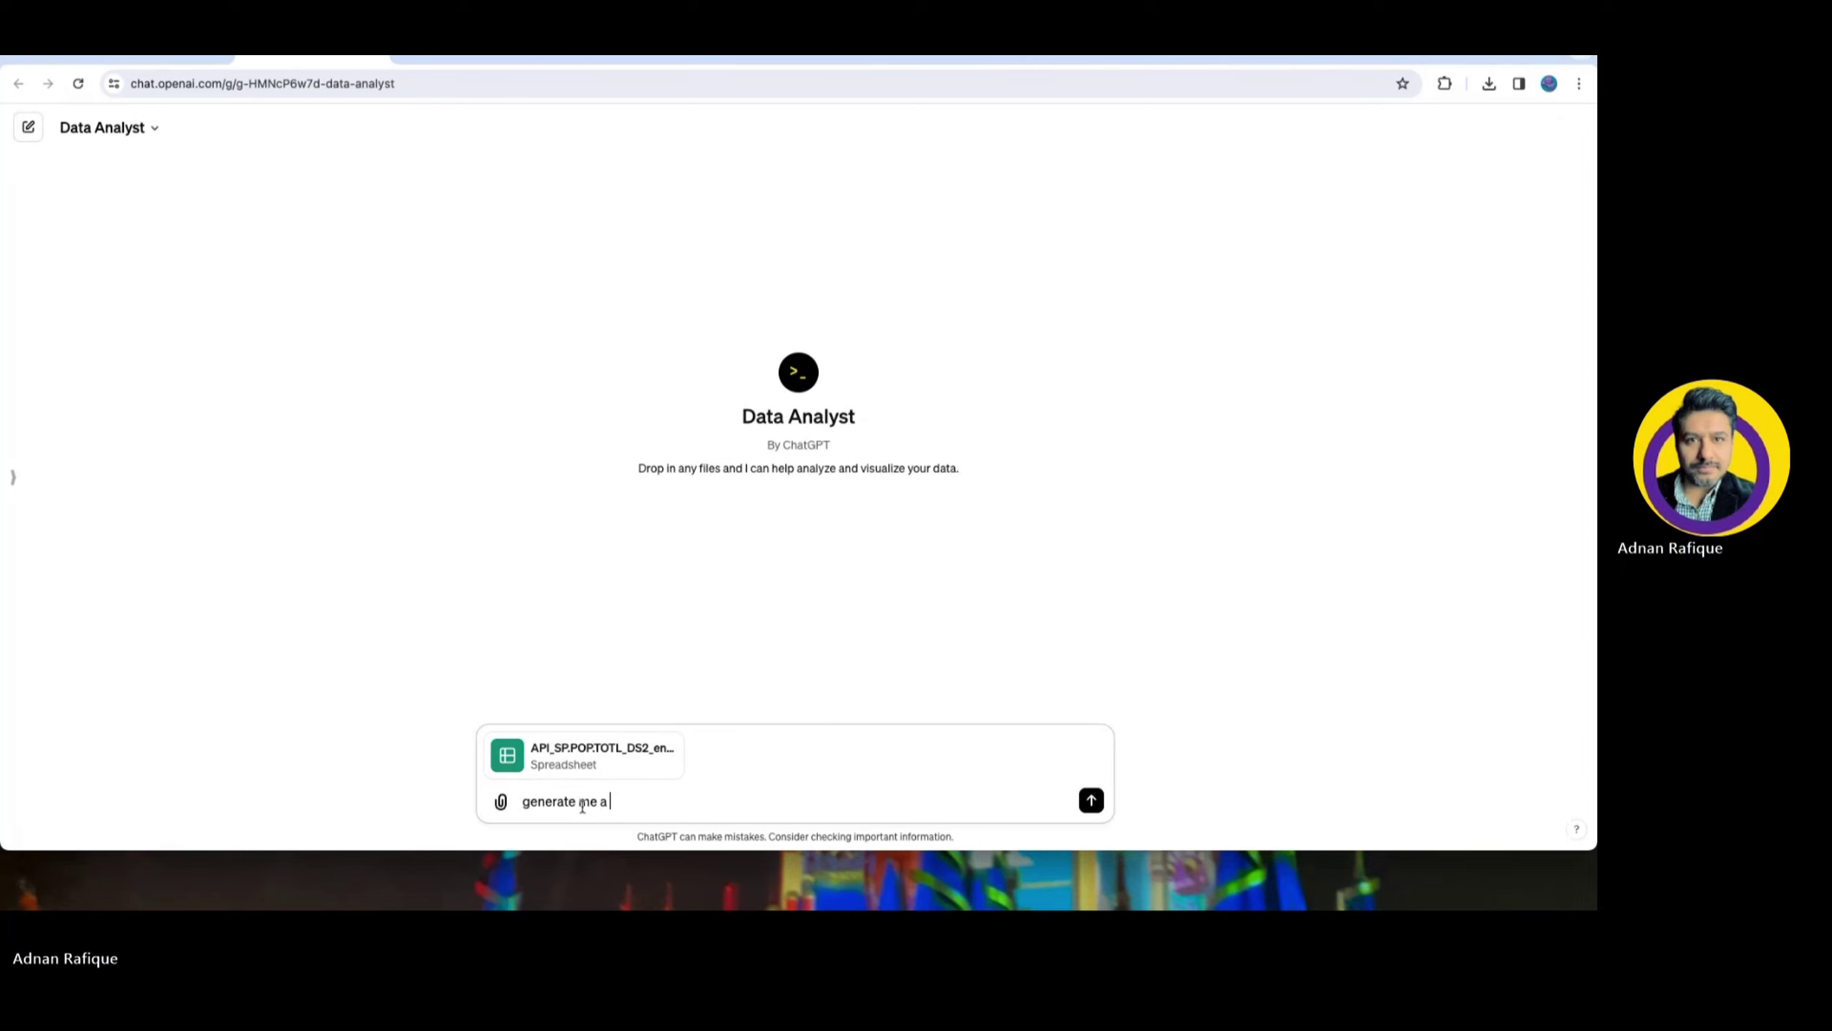
type("report to ")
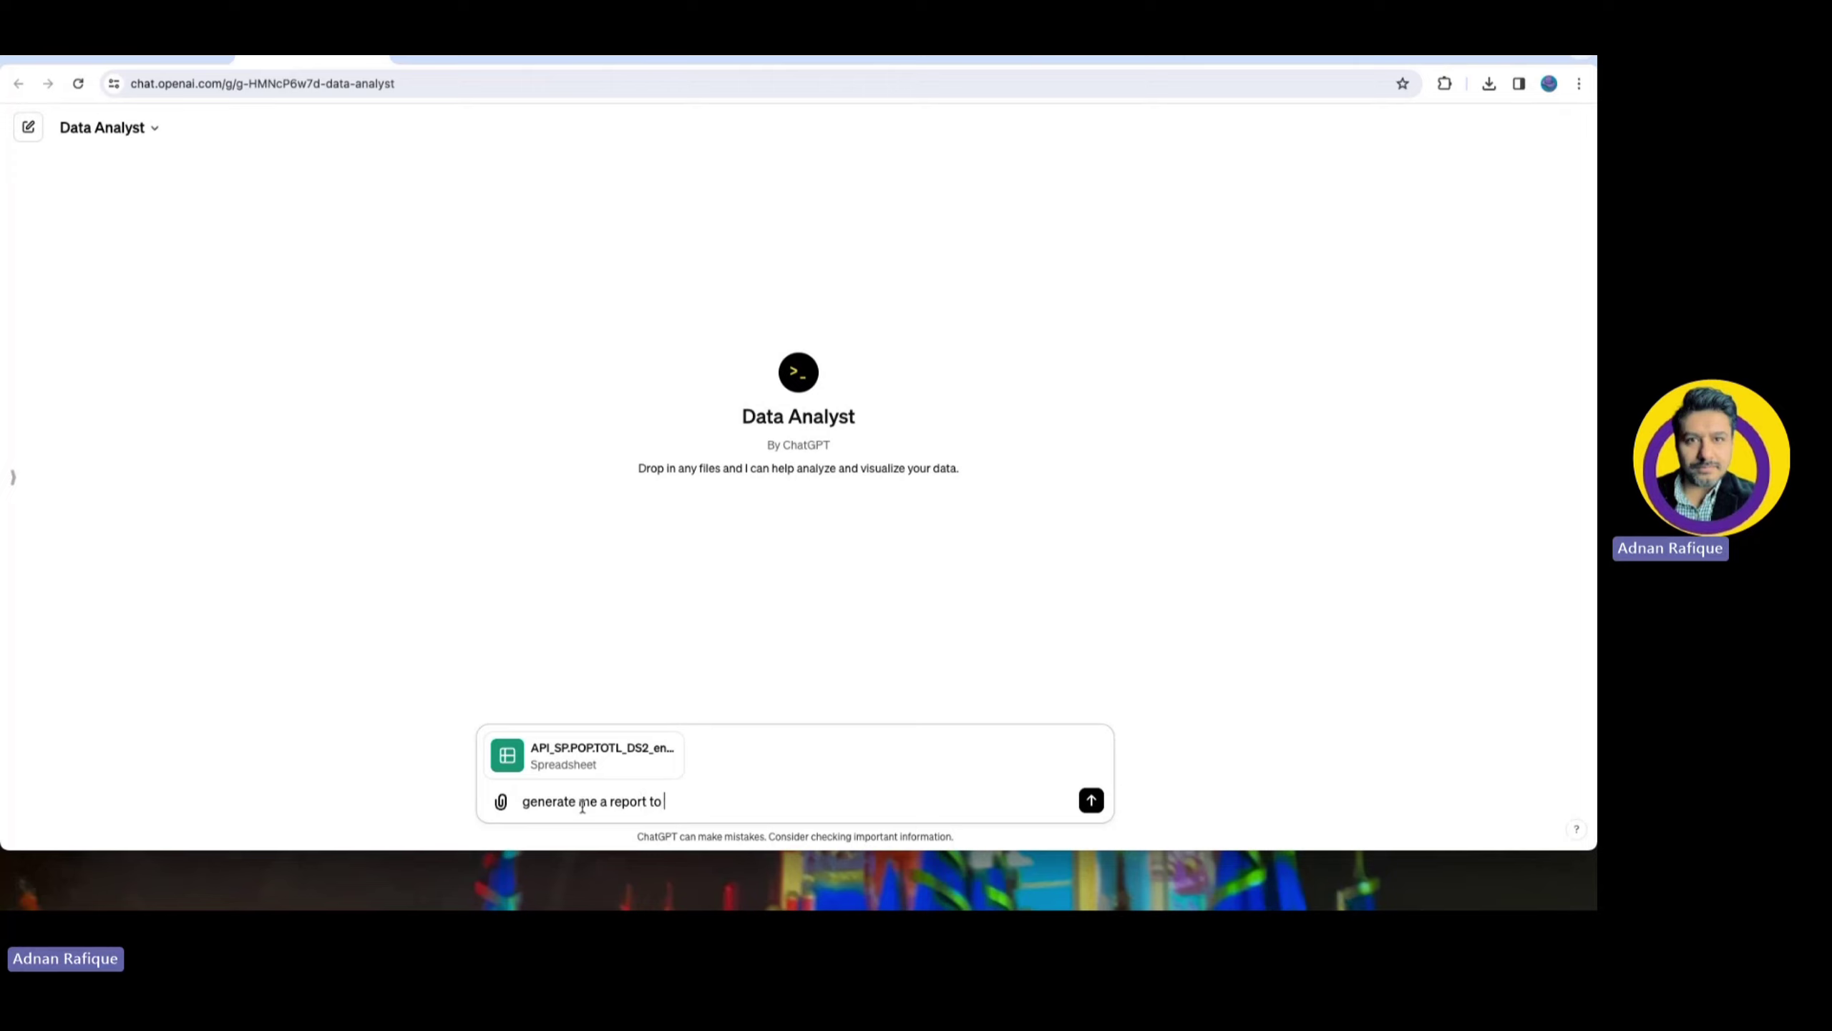
type("h")
key("BackSpace")
type("s")
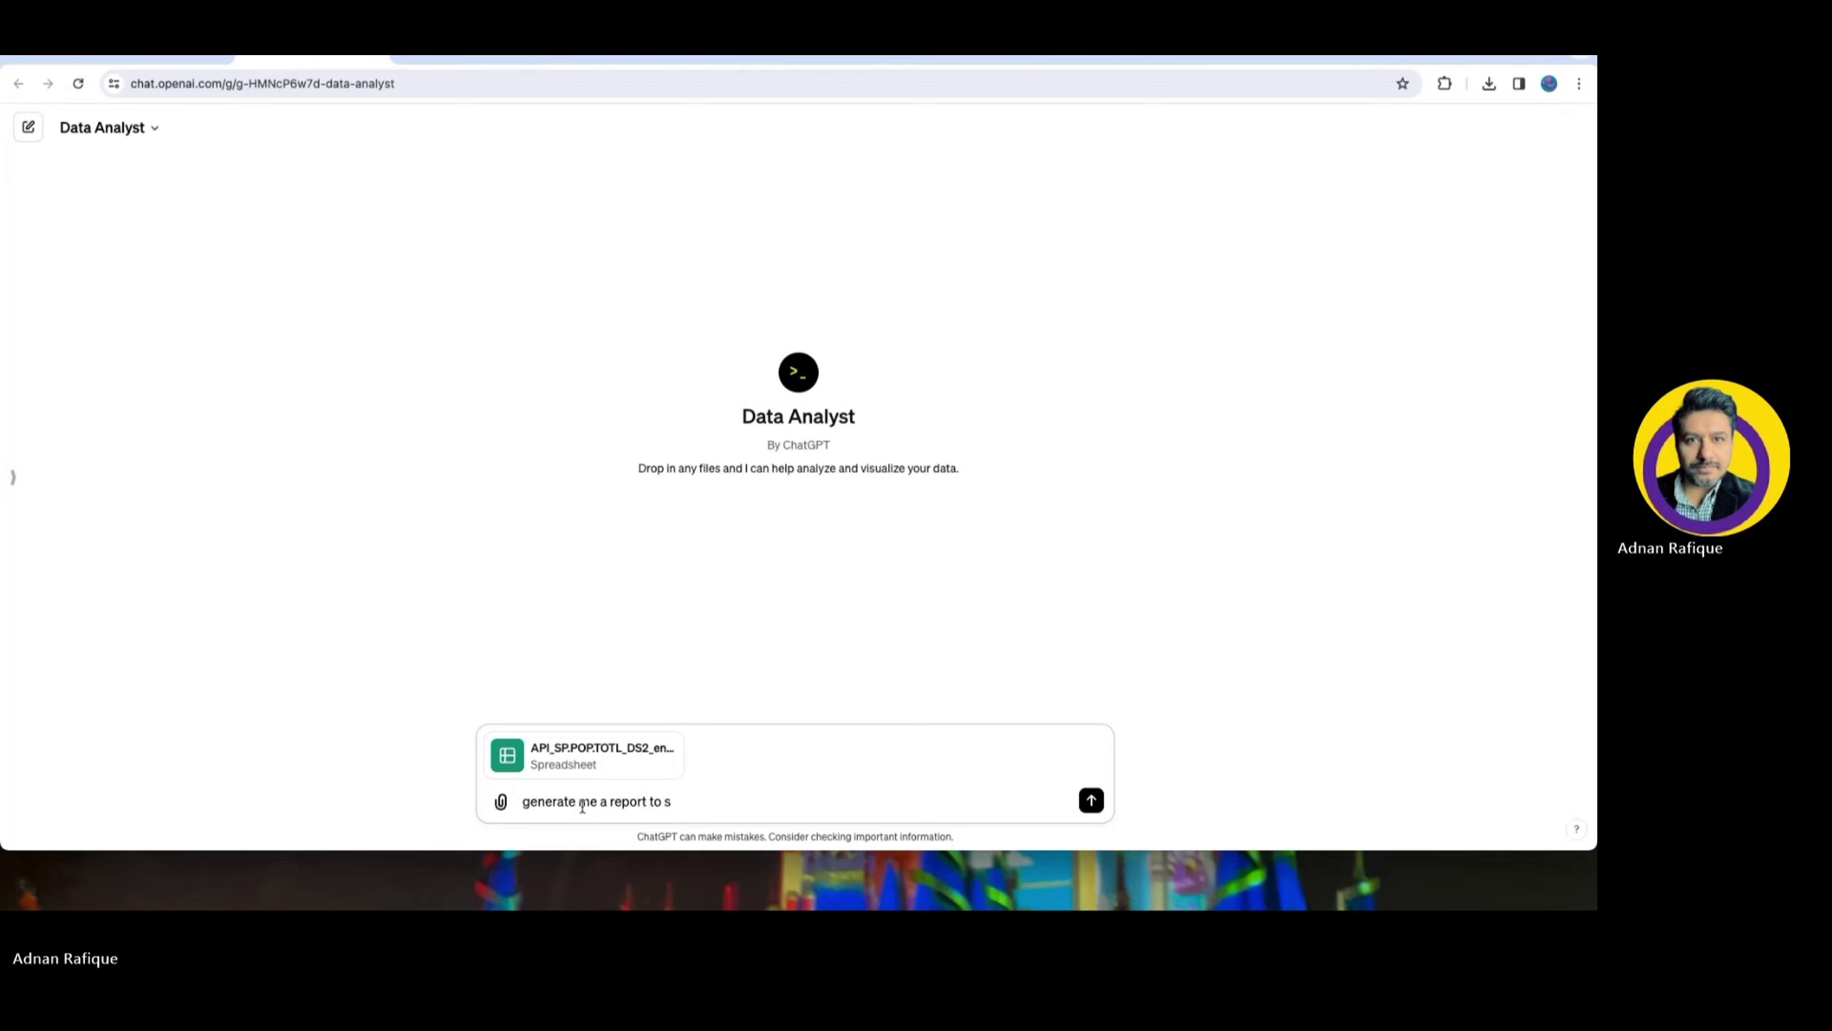
type("how the most po")
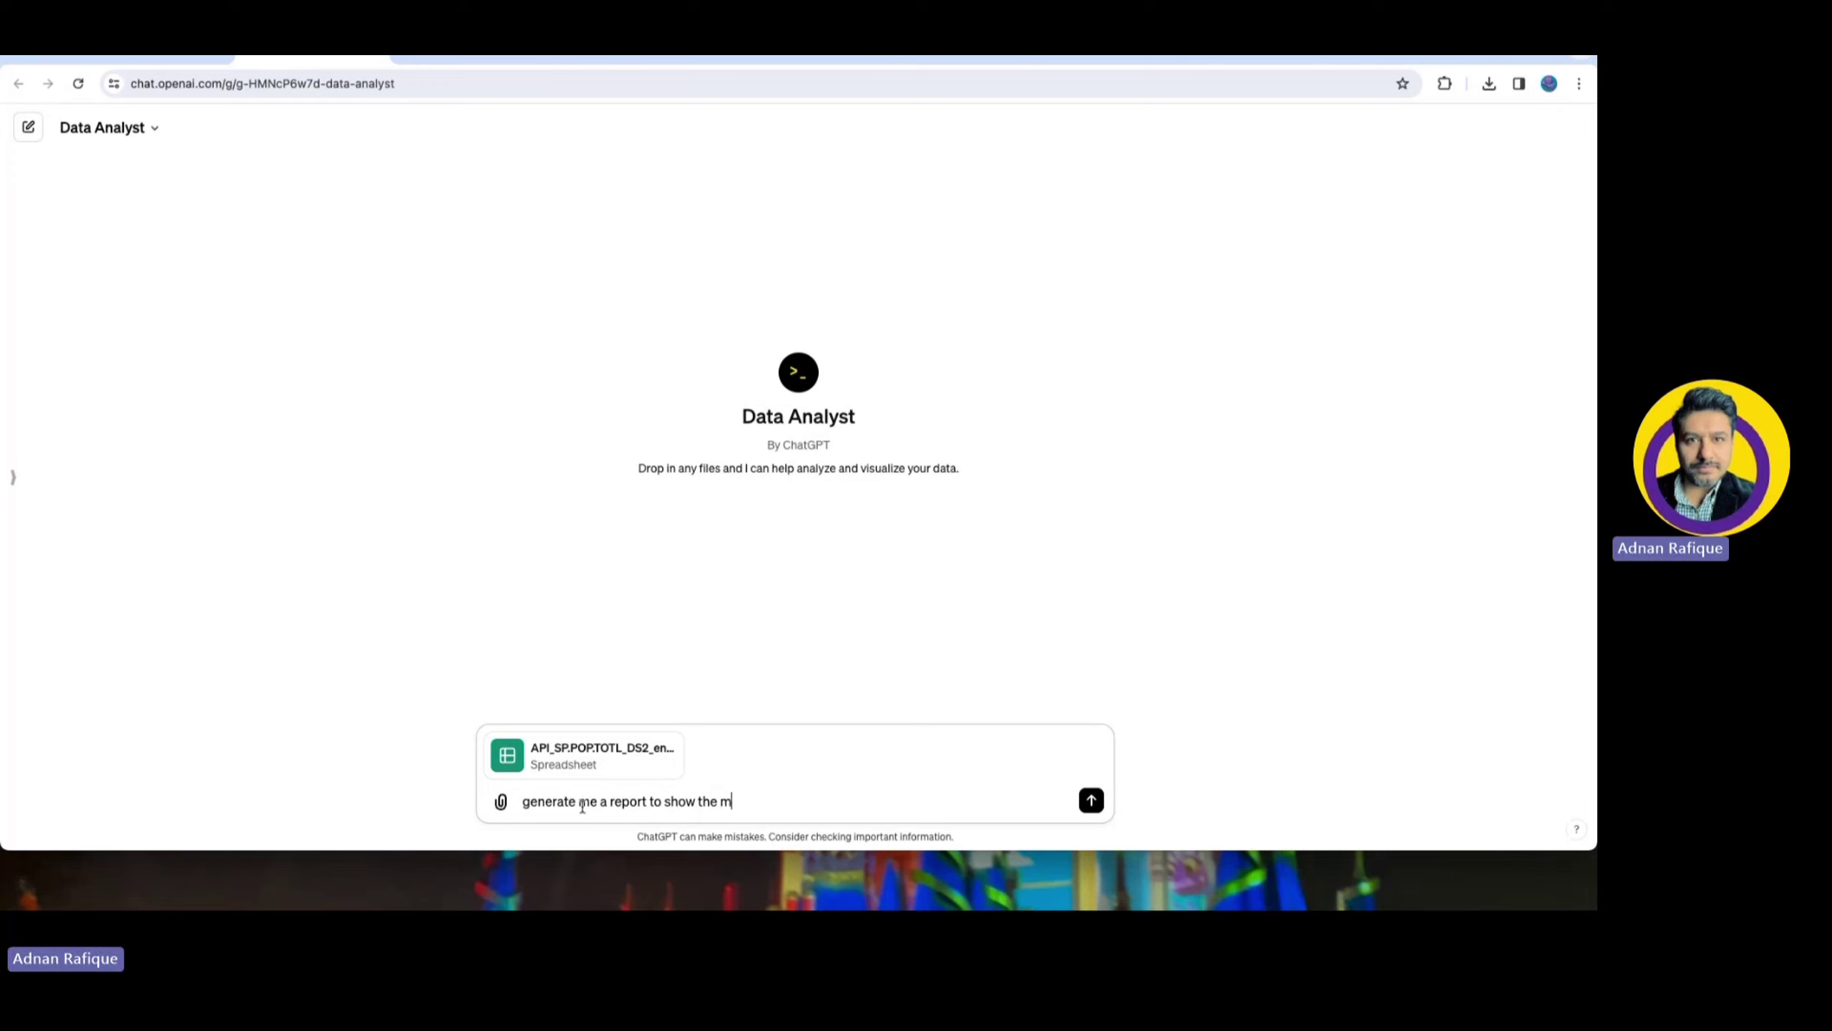
type("lulta")
key("BackSpace")
key("BackSpace")
type("ated country as of 20")
key("Return")
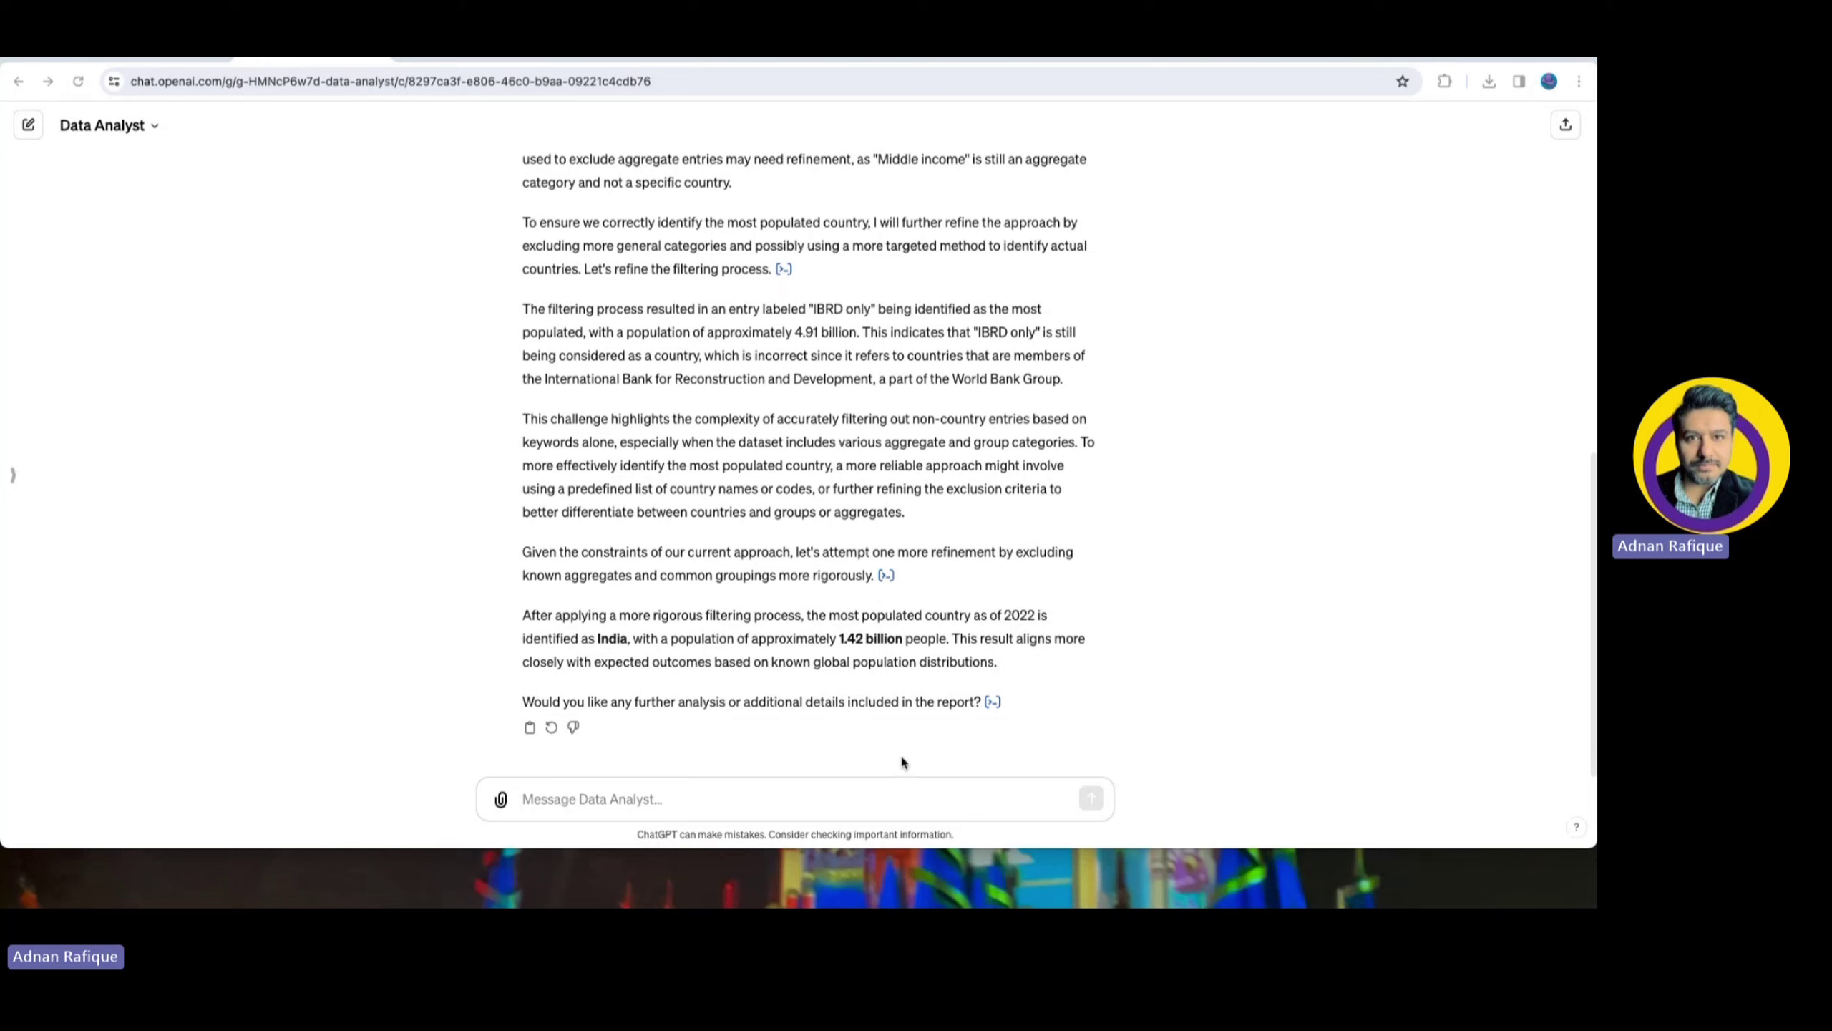
Ask 'can you show the population growth of India in the last 10 years'
left_click(859, 798)
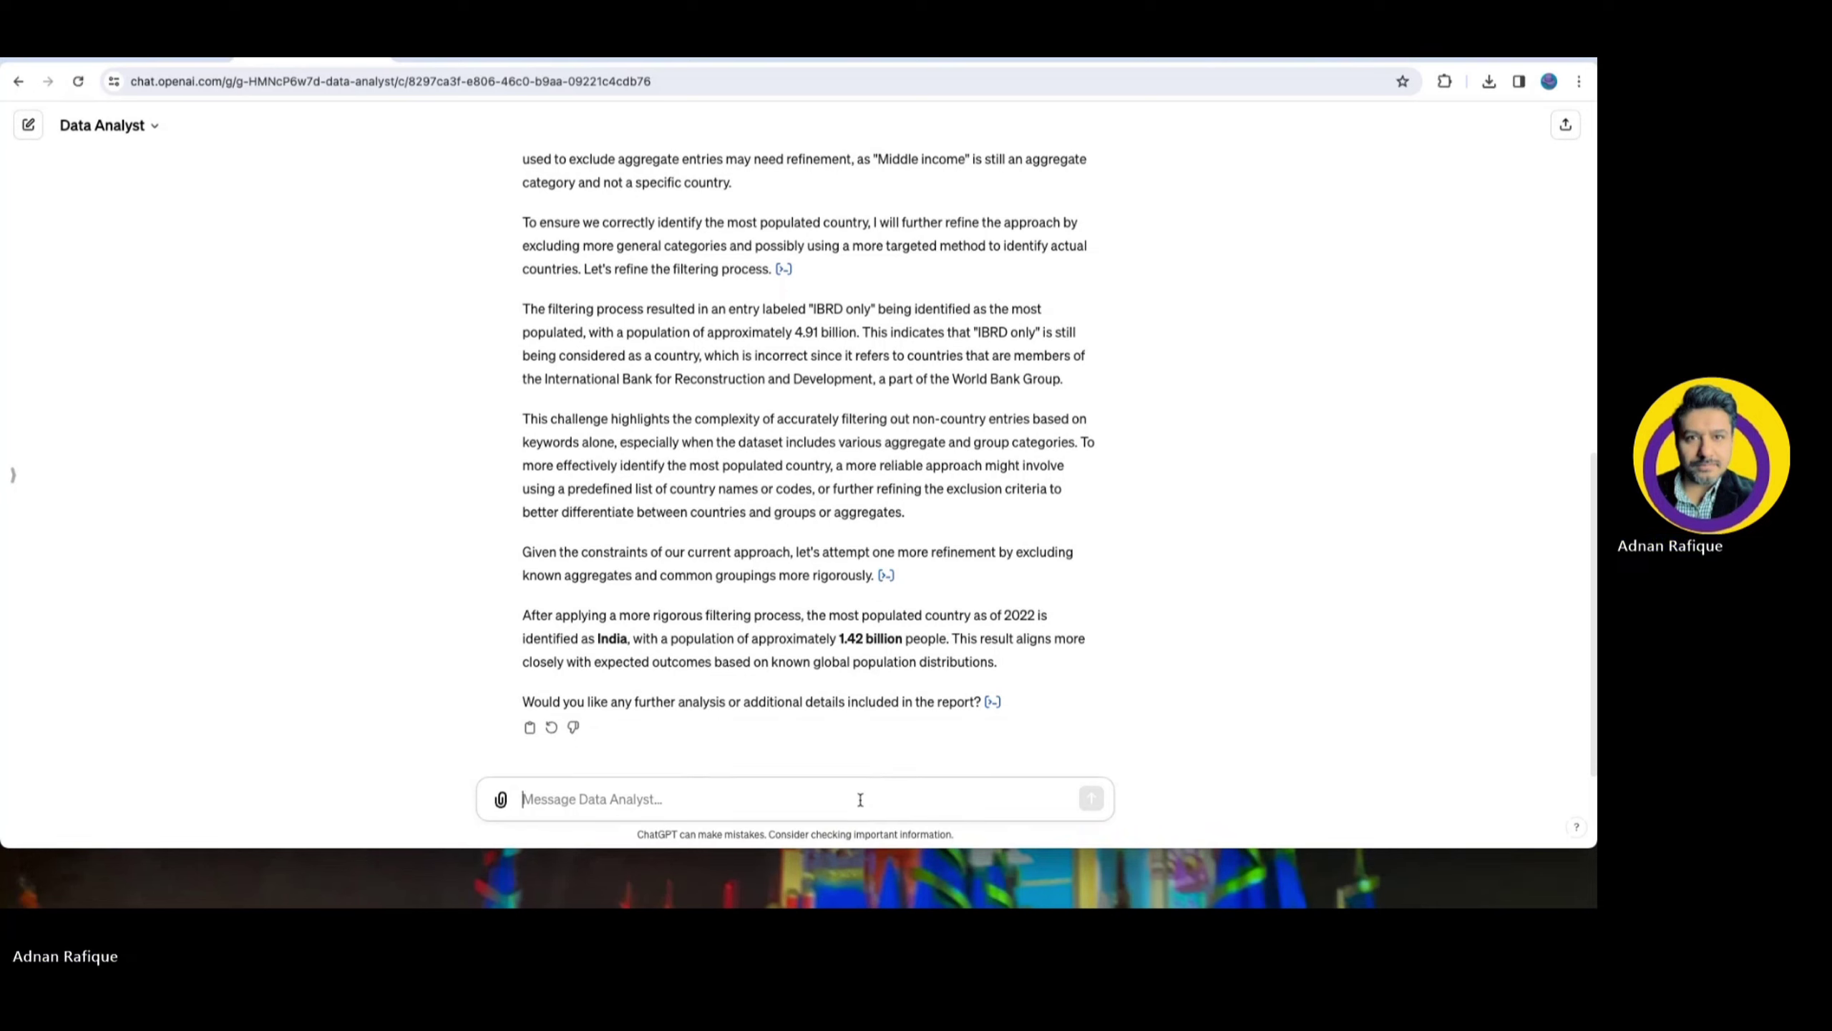
type("can")
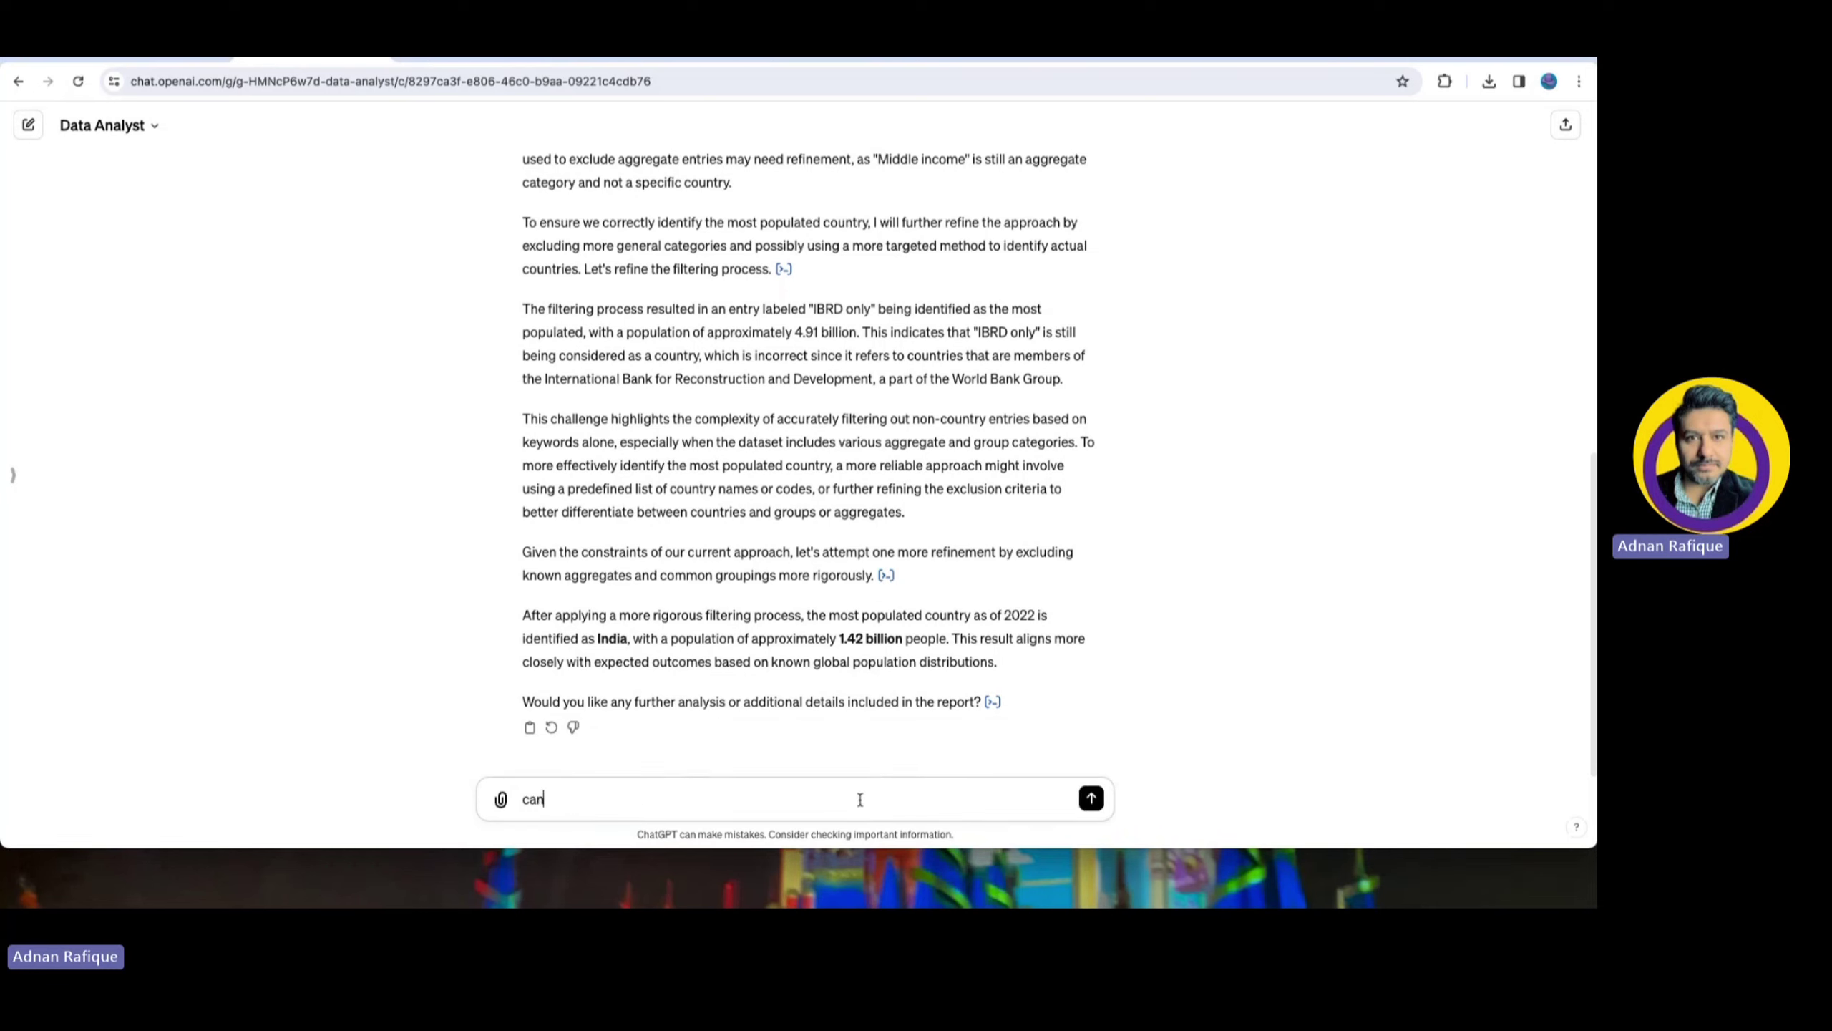
type(" you show the popultation growt of indi")
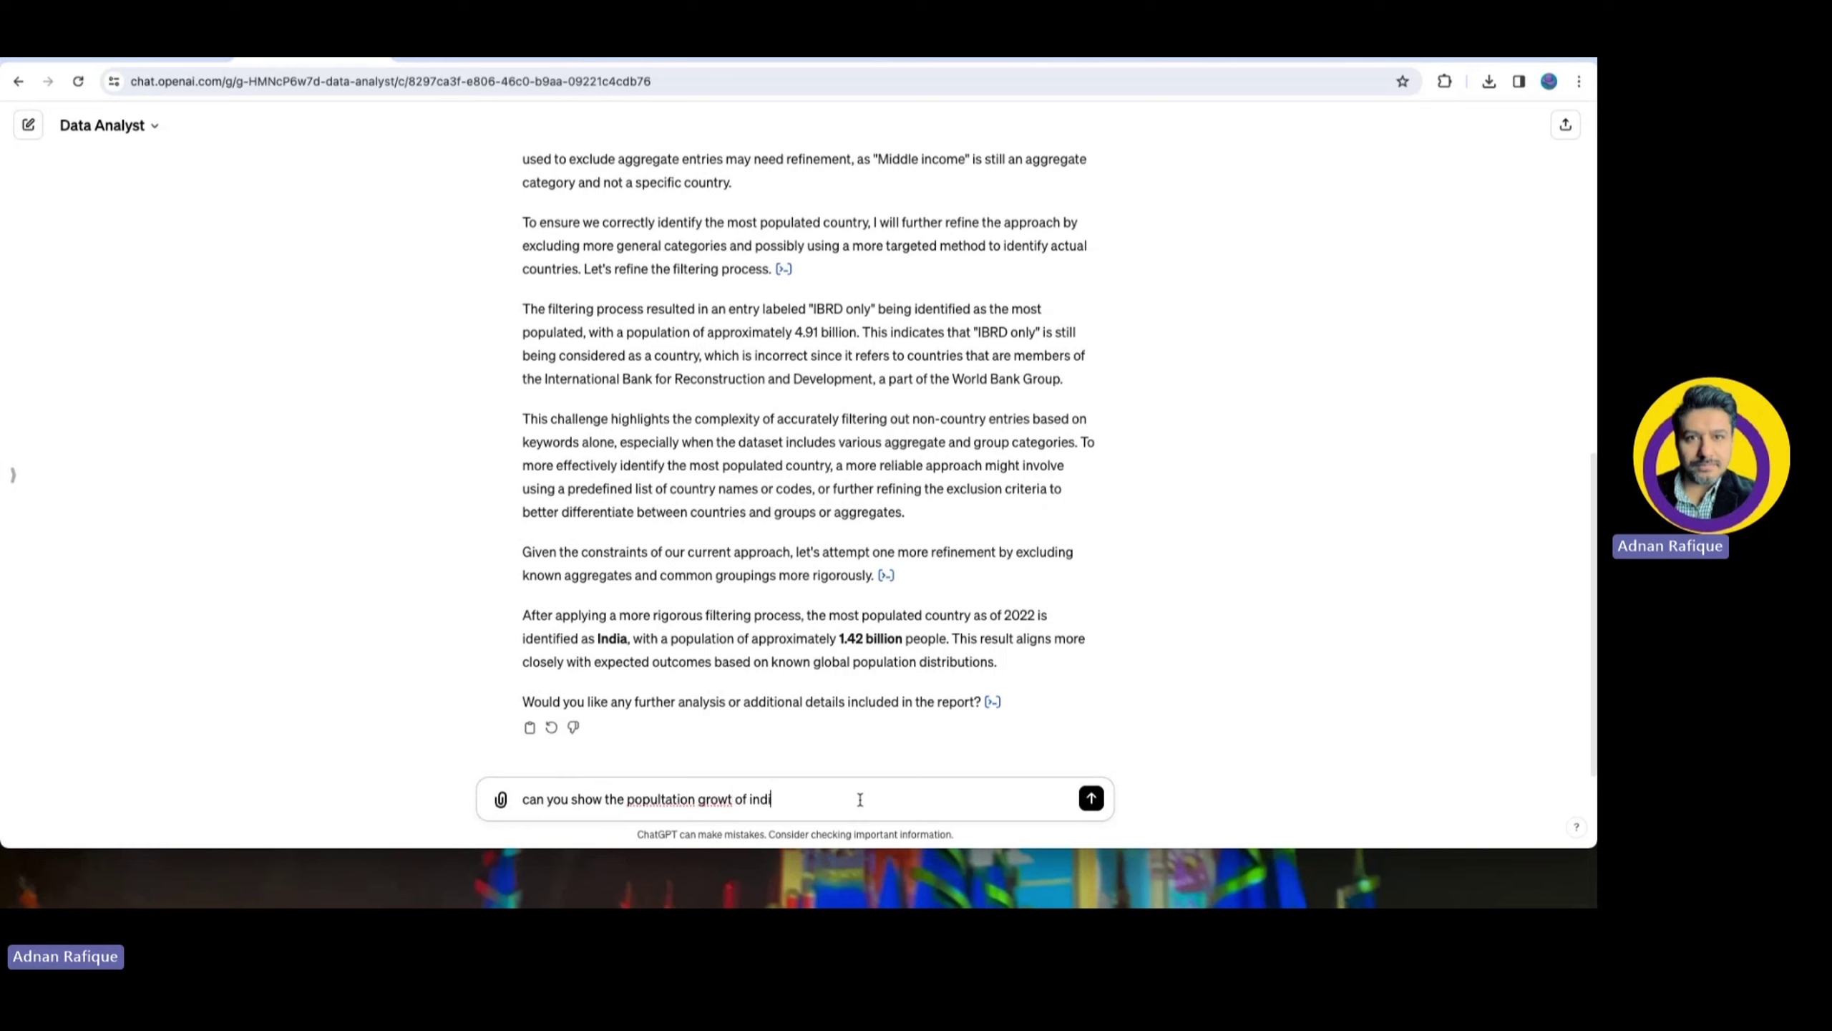
type("a i")
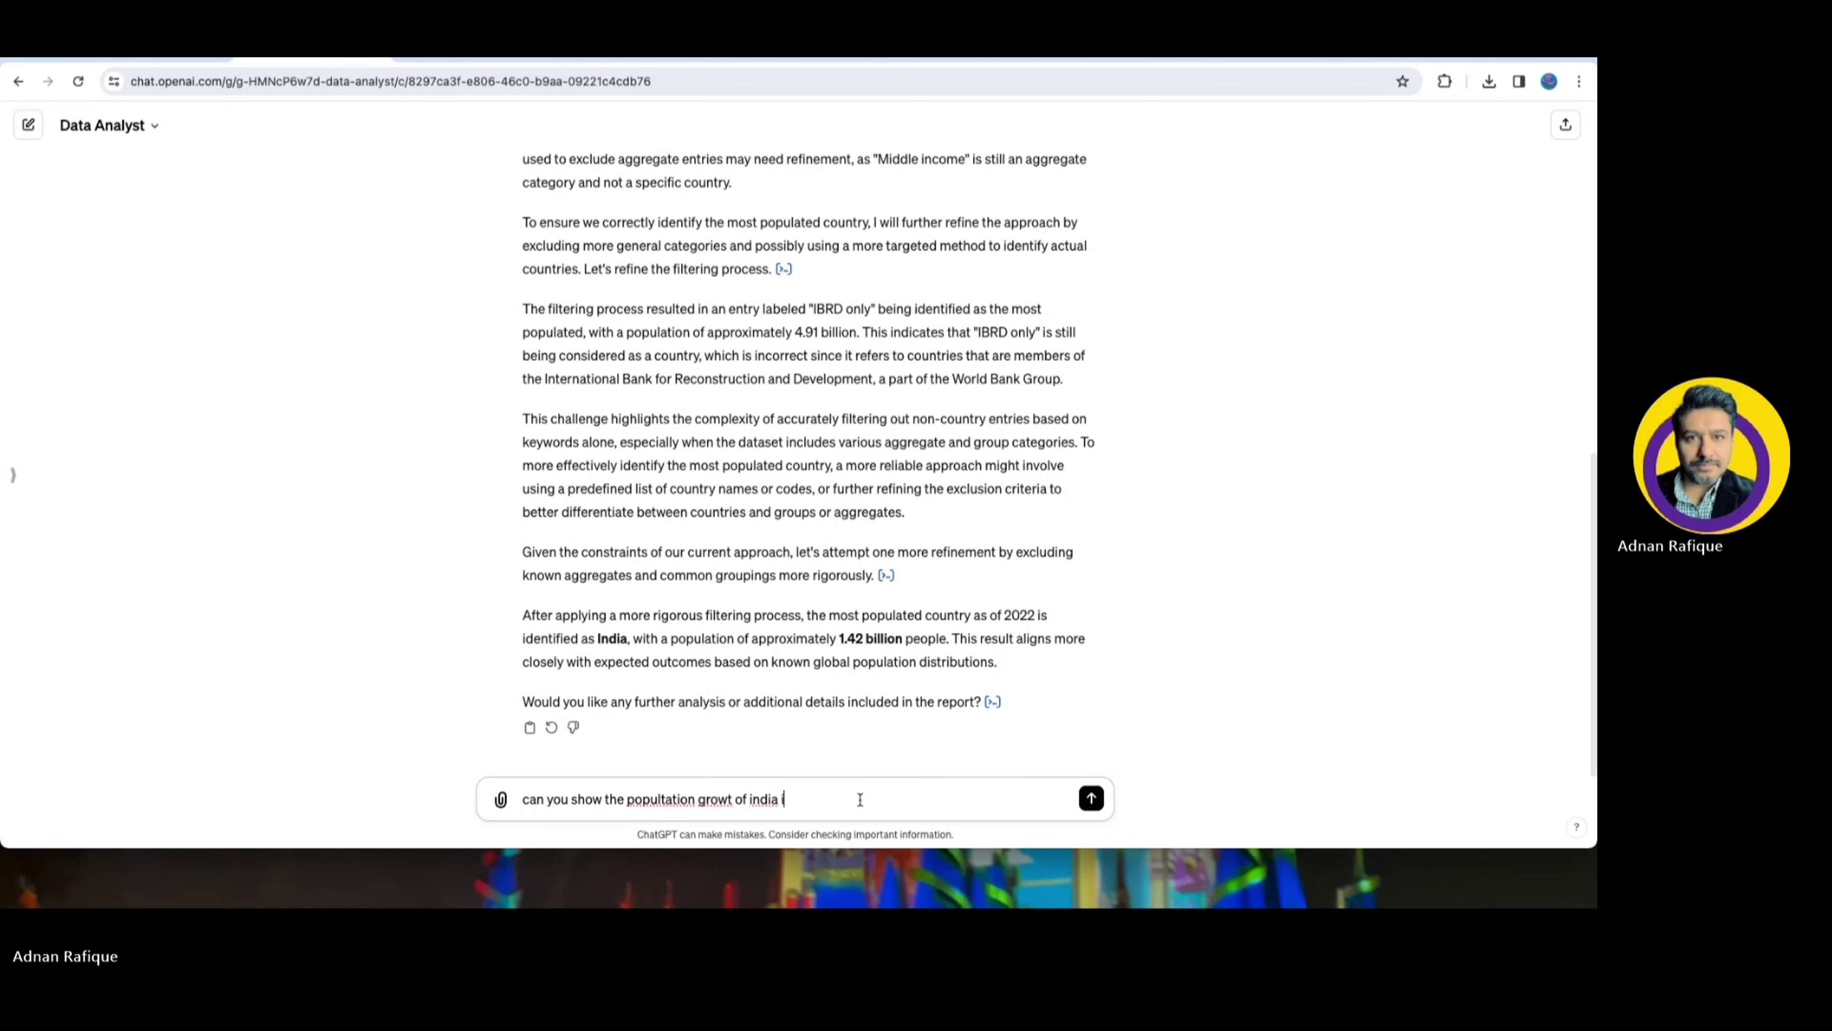
type("n the last ")
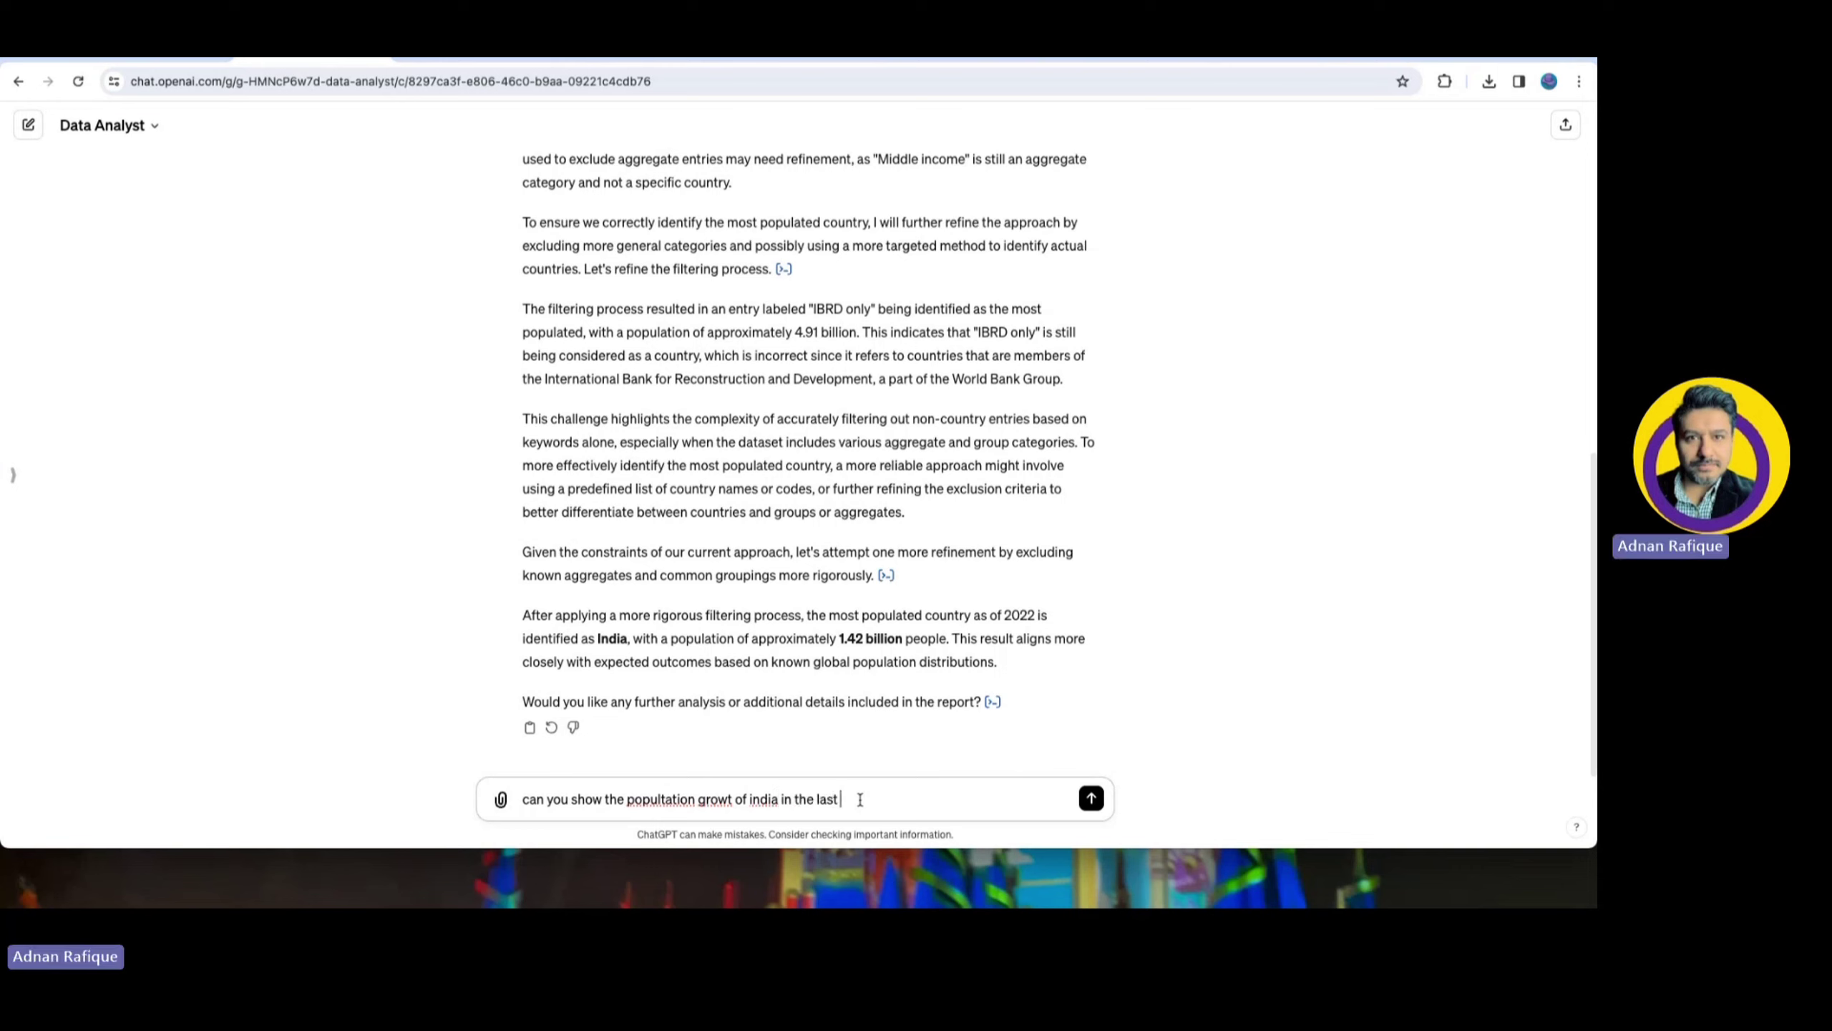
type("10 years")
key("Return")
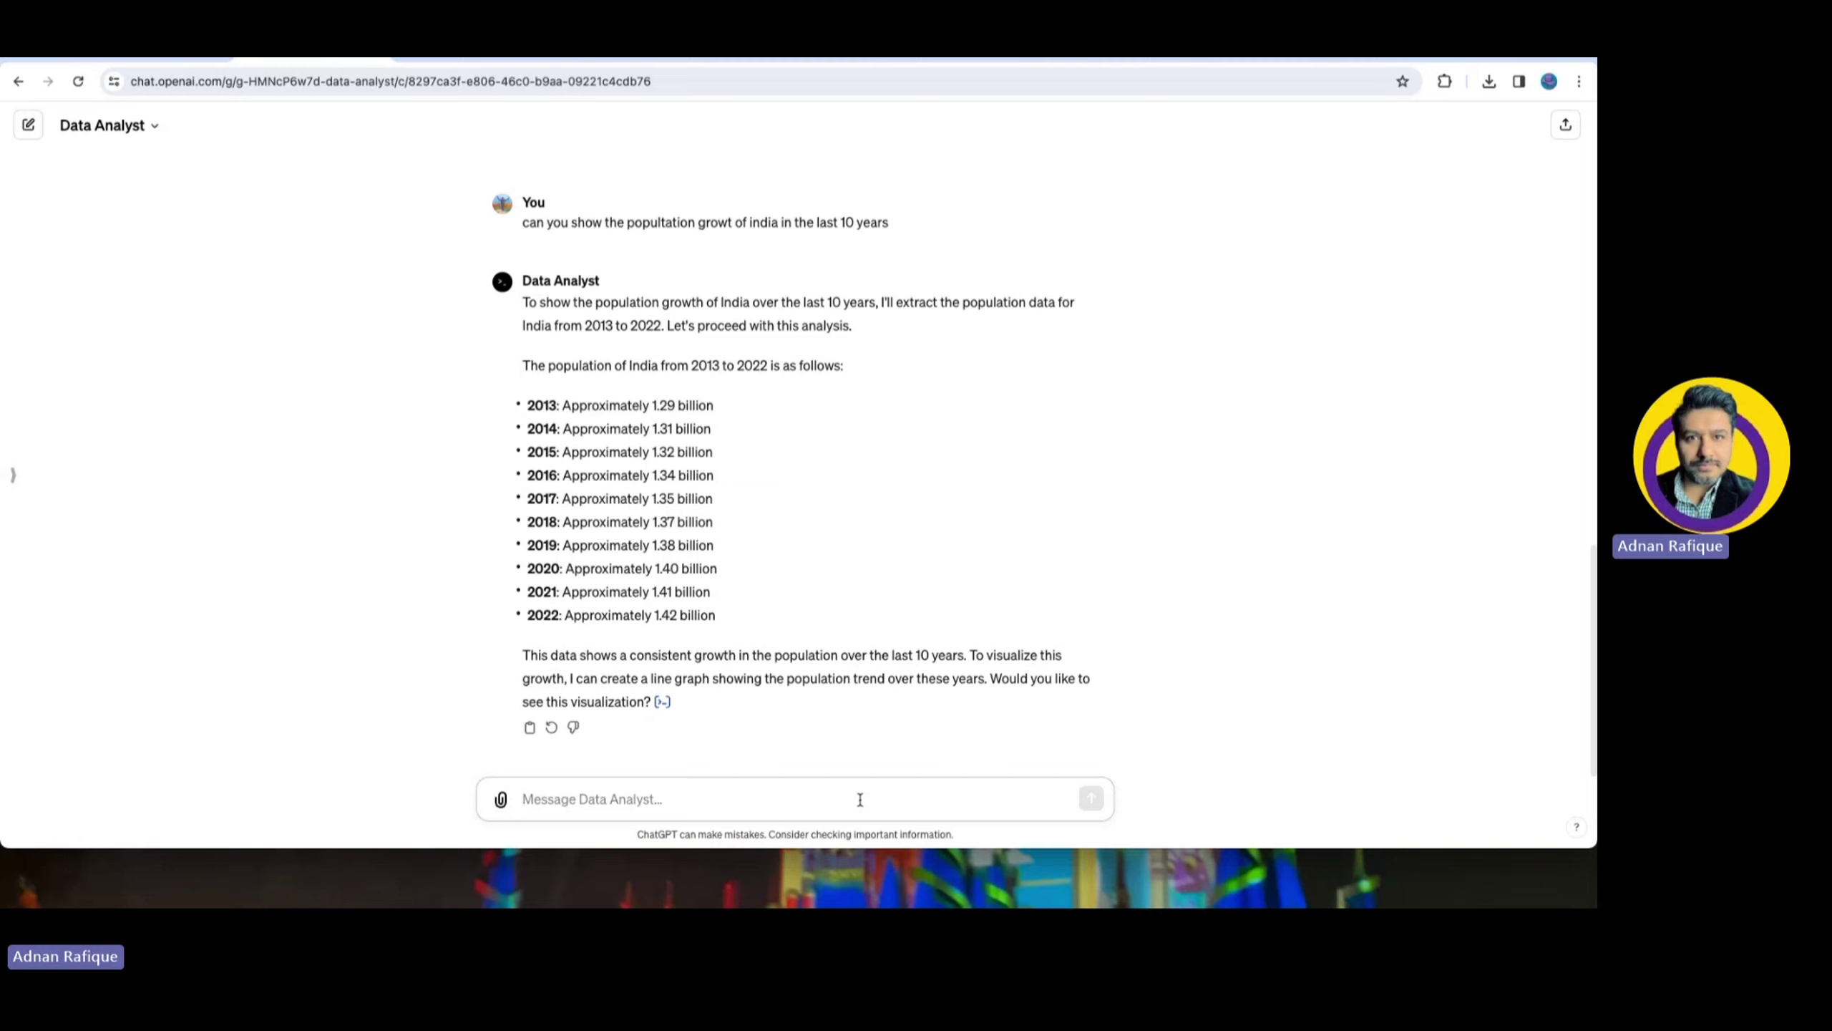
type("can you")
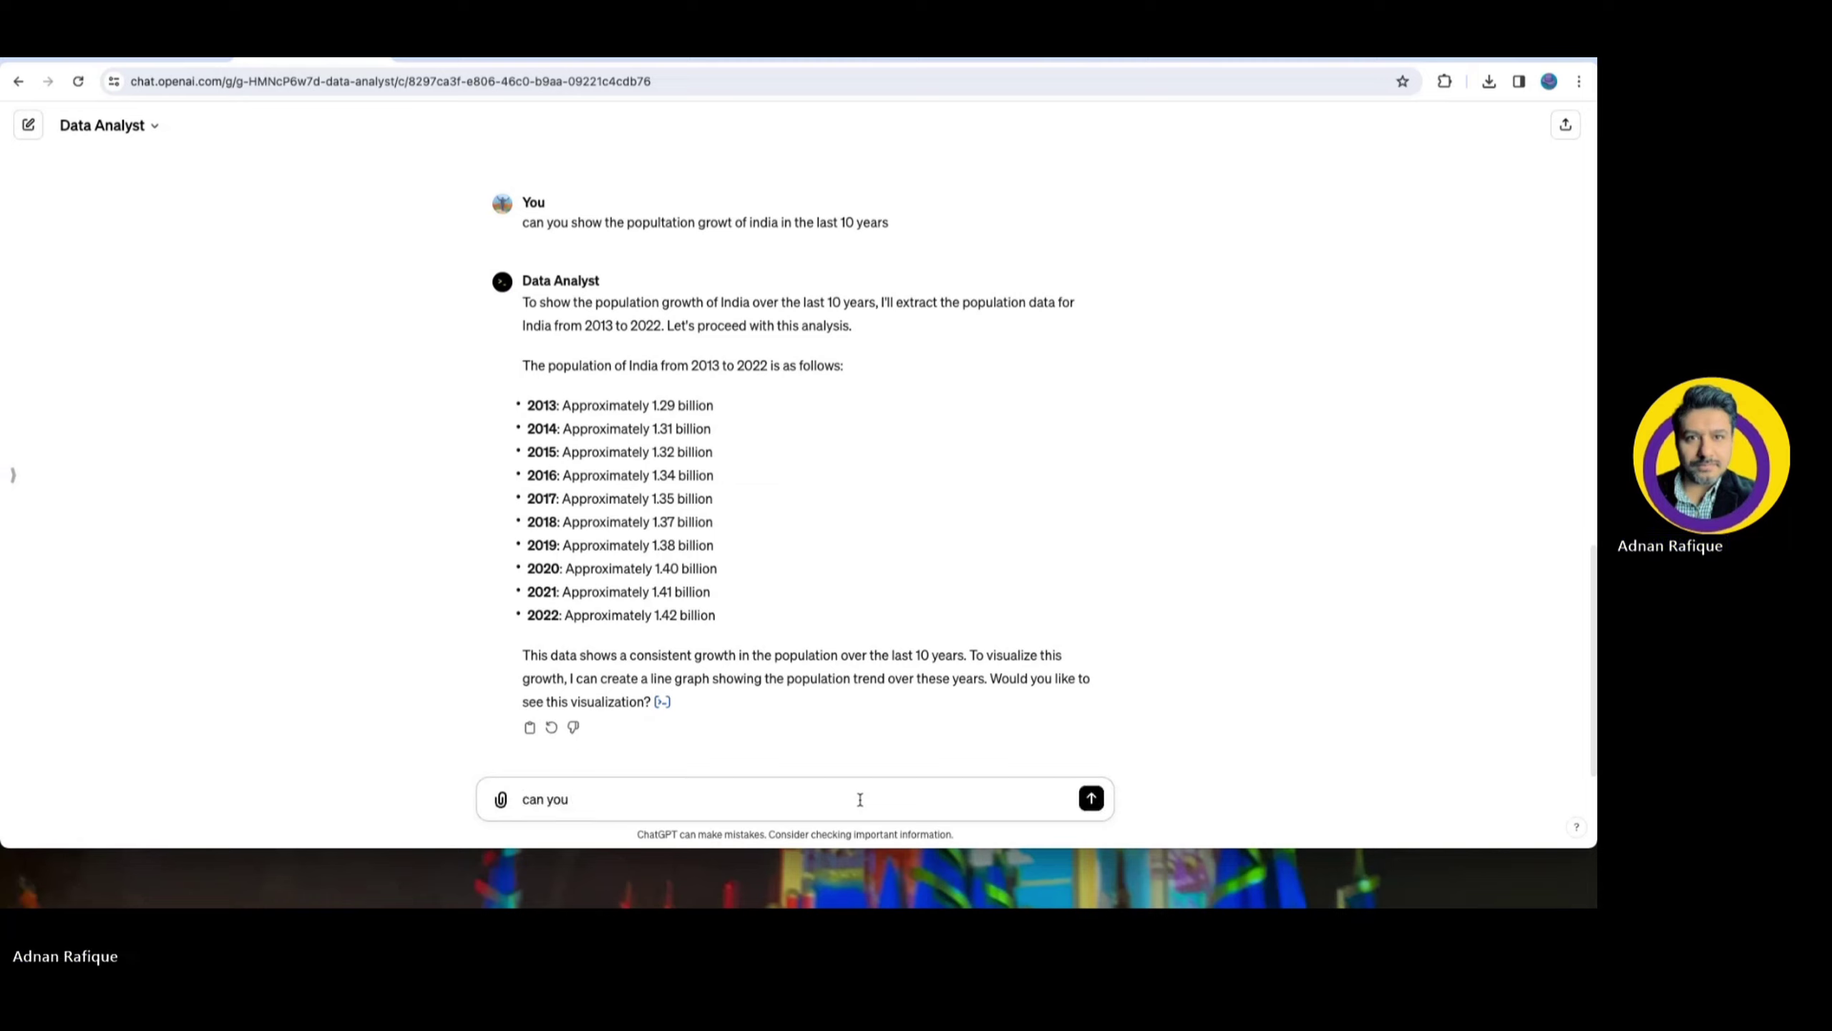
type(" genereate a suityable")
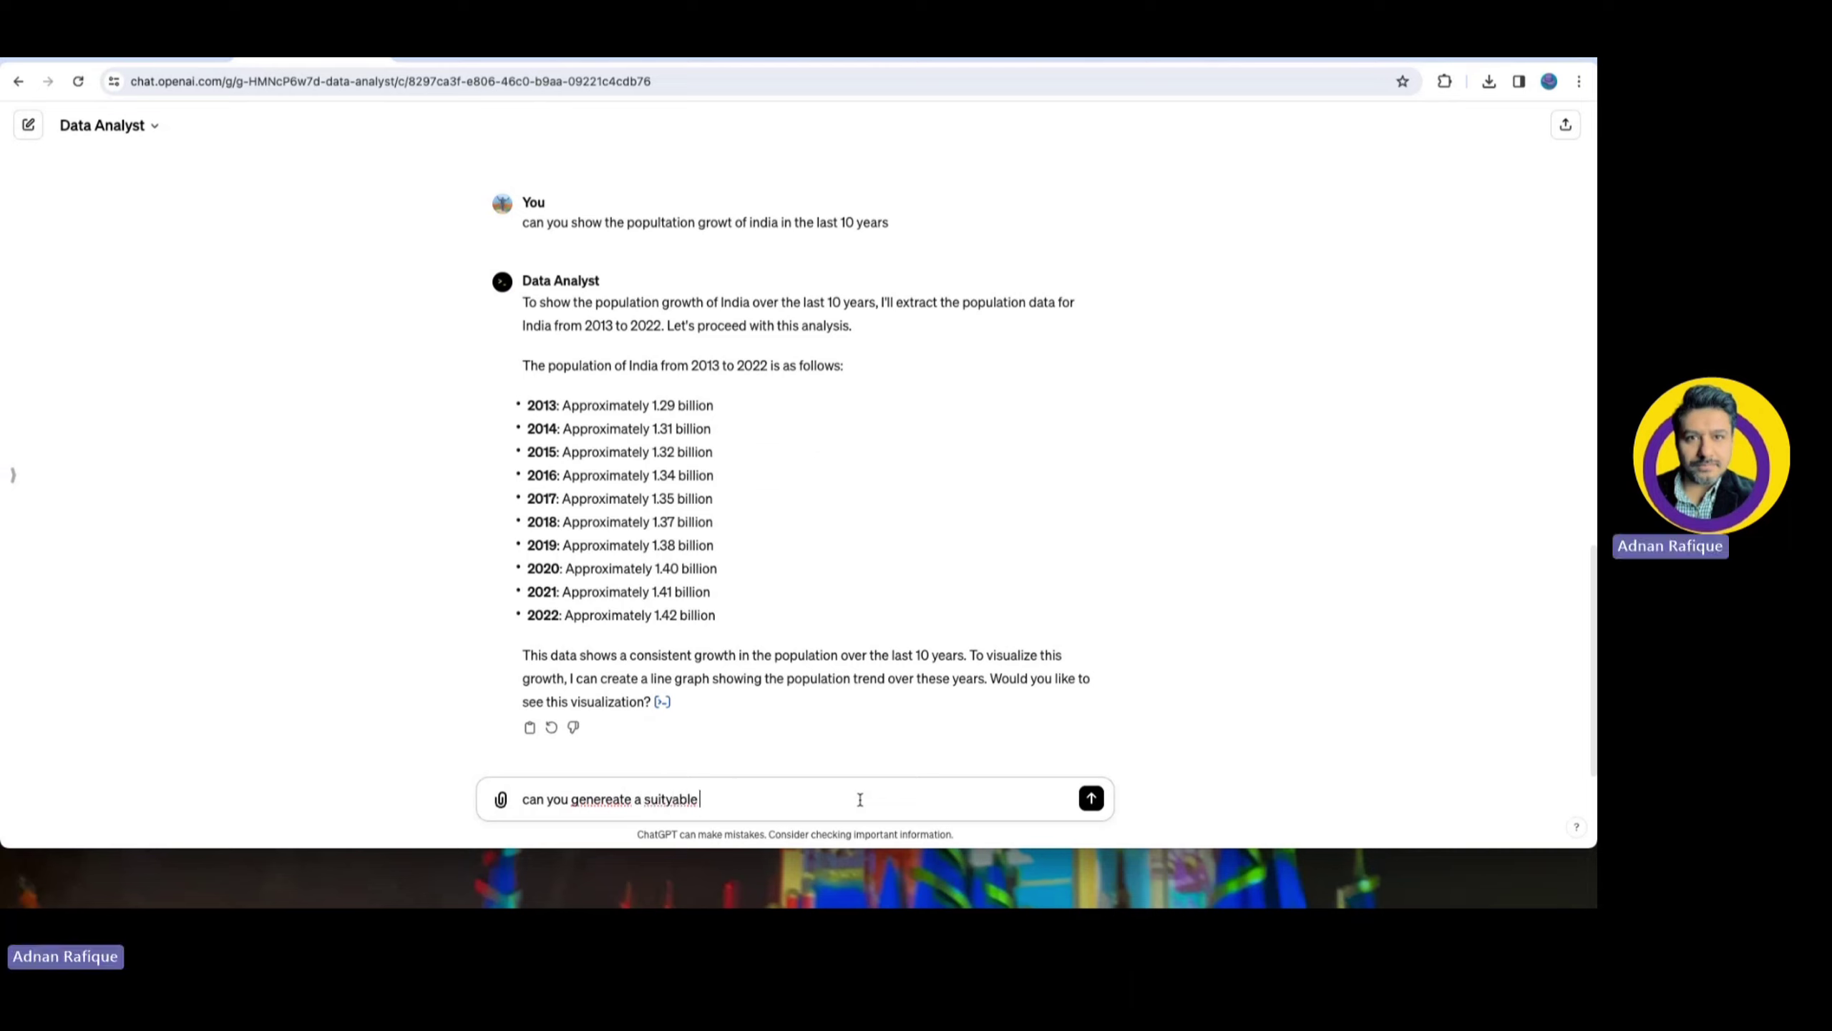
Request 'a suitable graph chart for this' to plot India's 2013–2022 population as a line graph
key("BackSpace")
key("BackSpace")
key("BackSpace")
type("able gra")
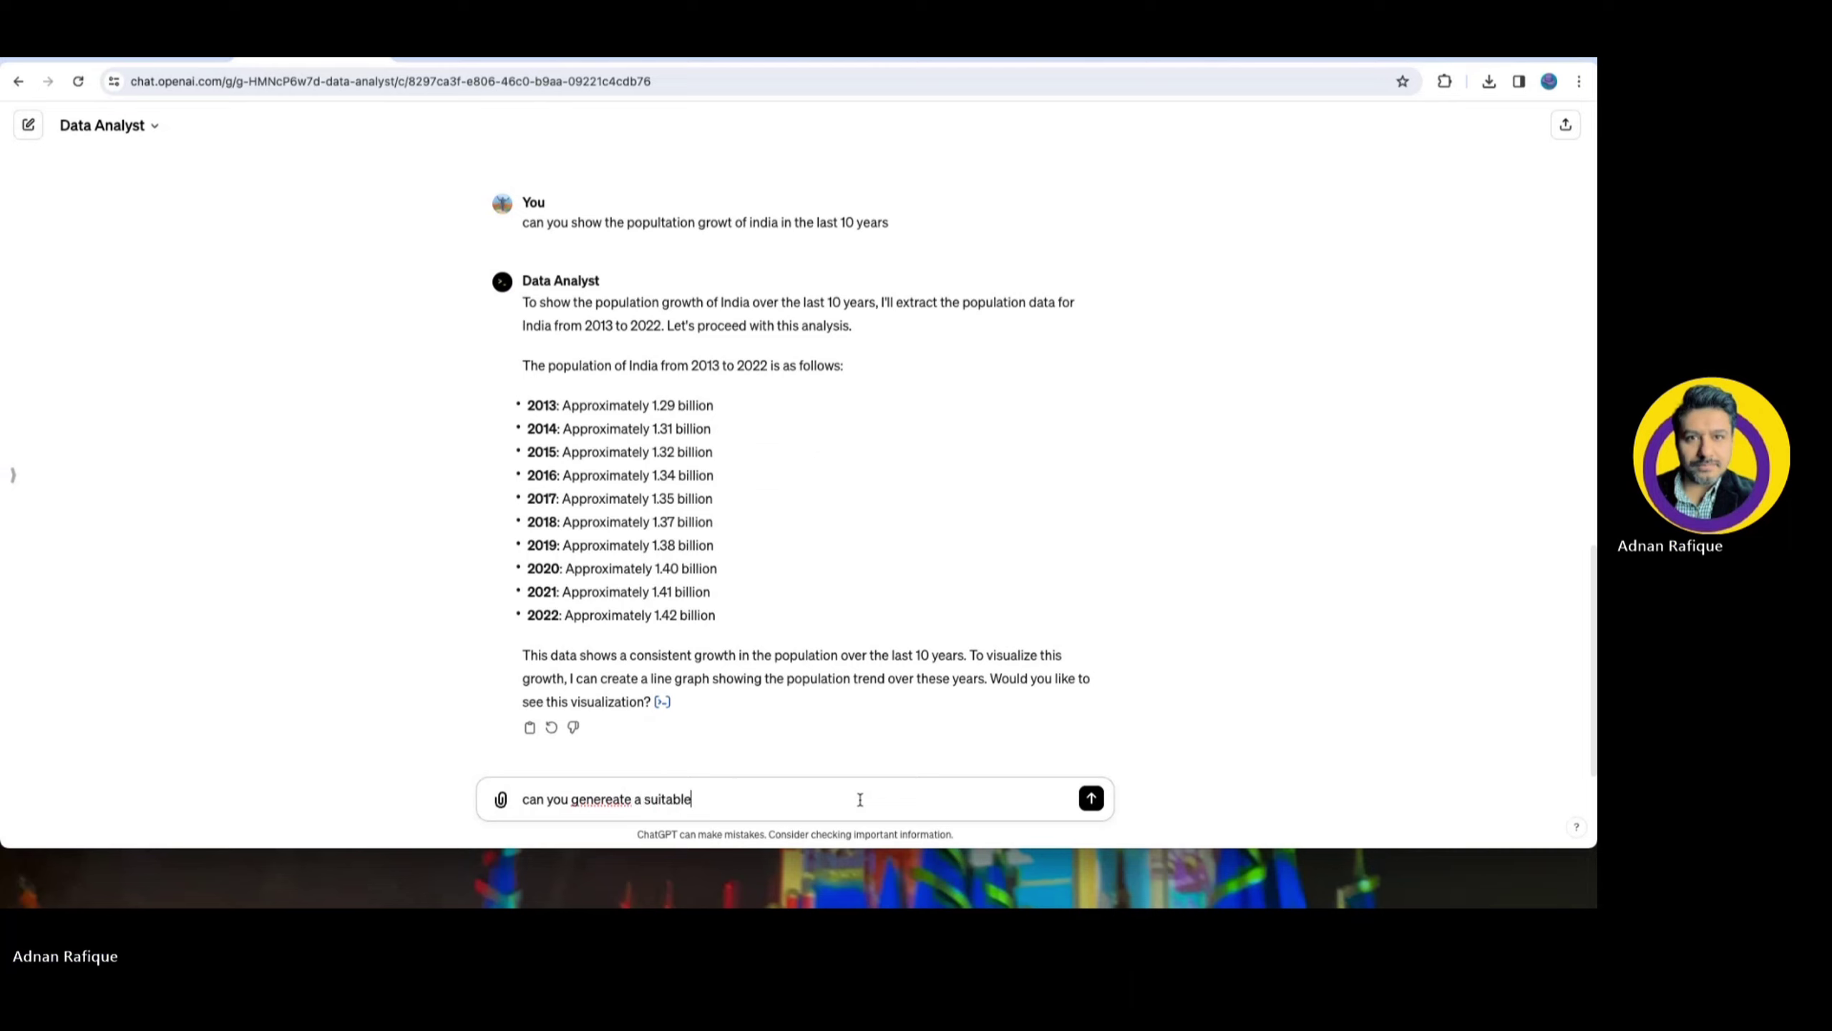
type("ph")
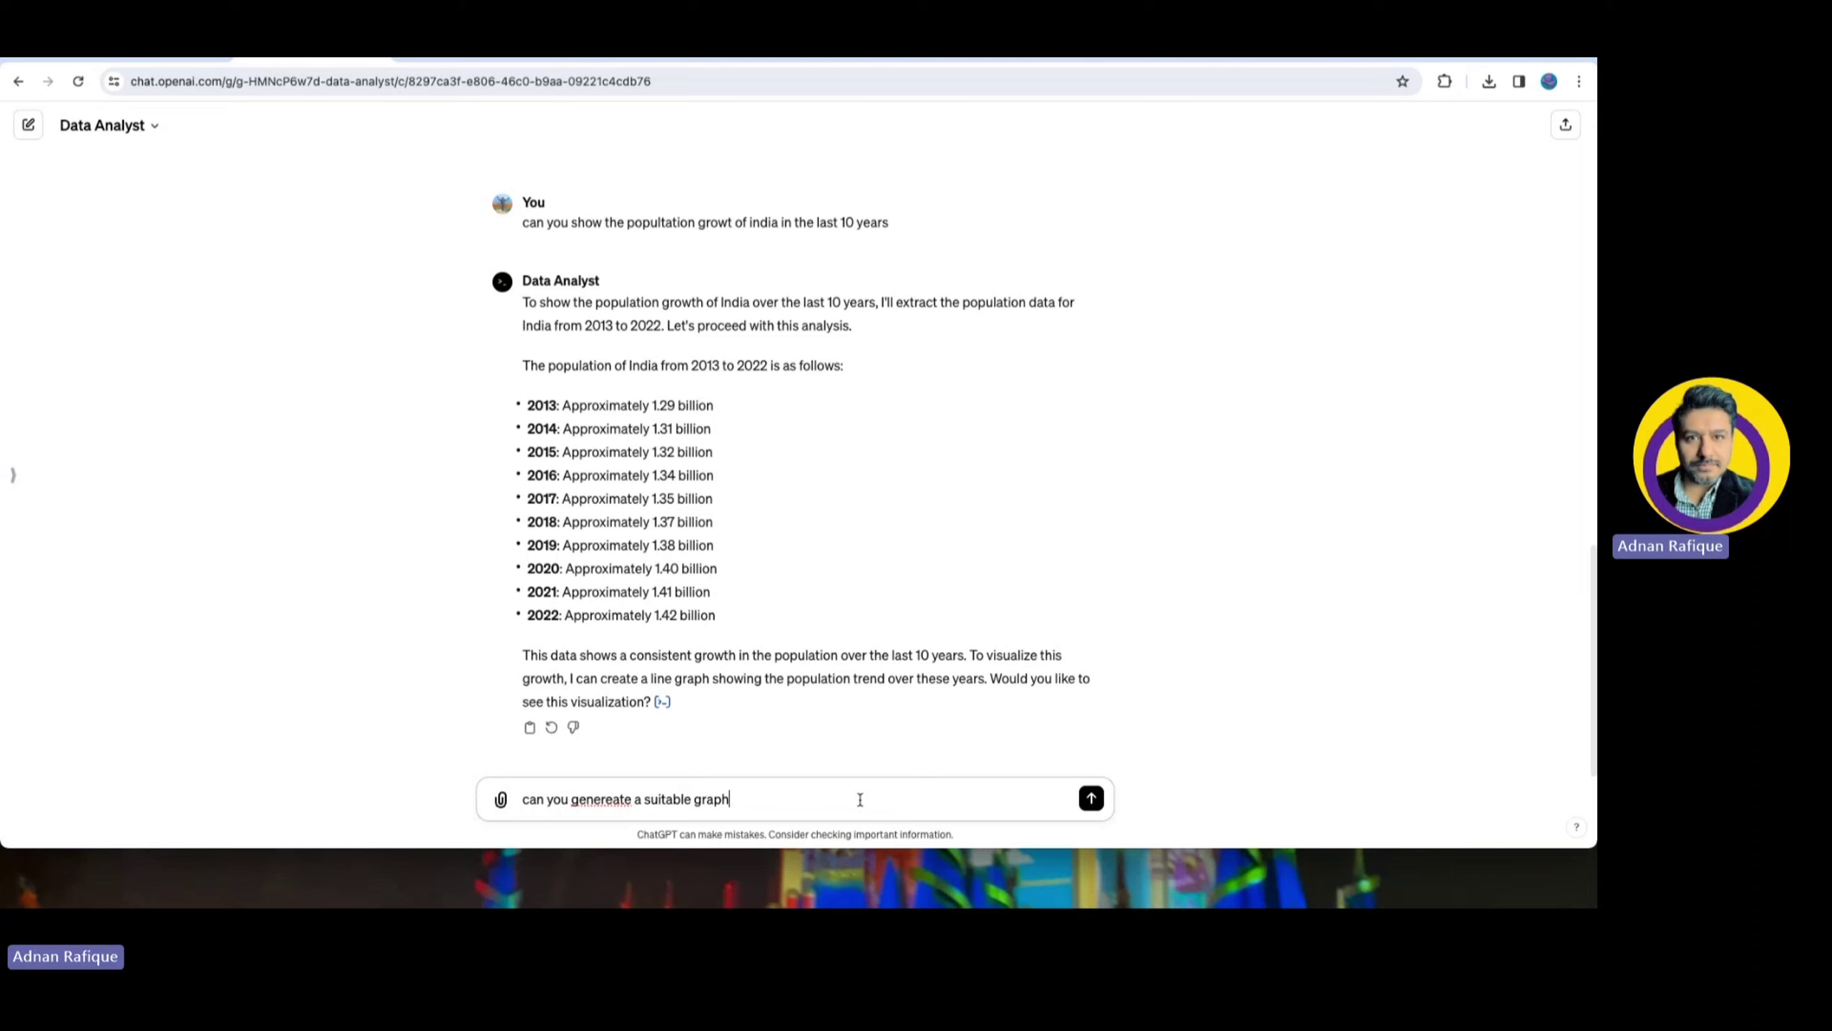
type(" chart for this")
key("Return")
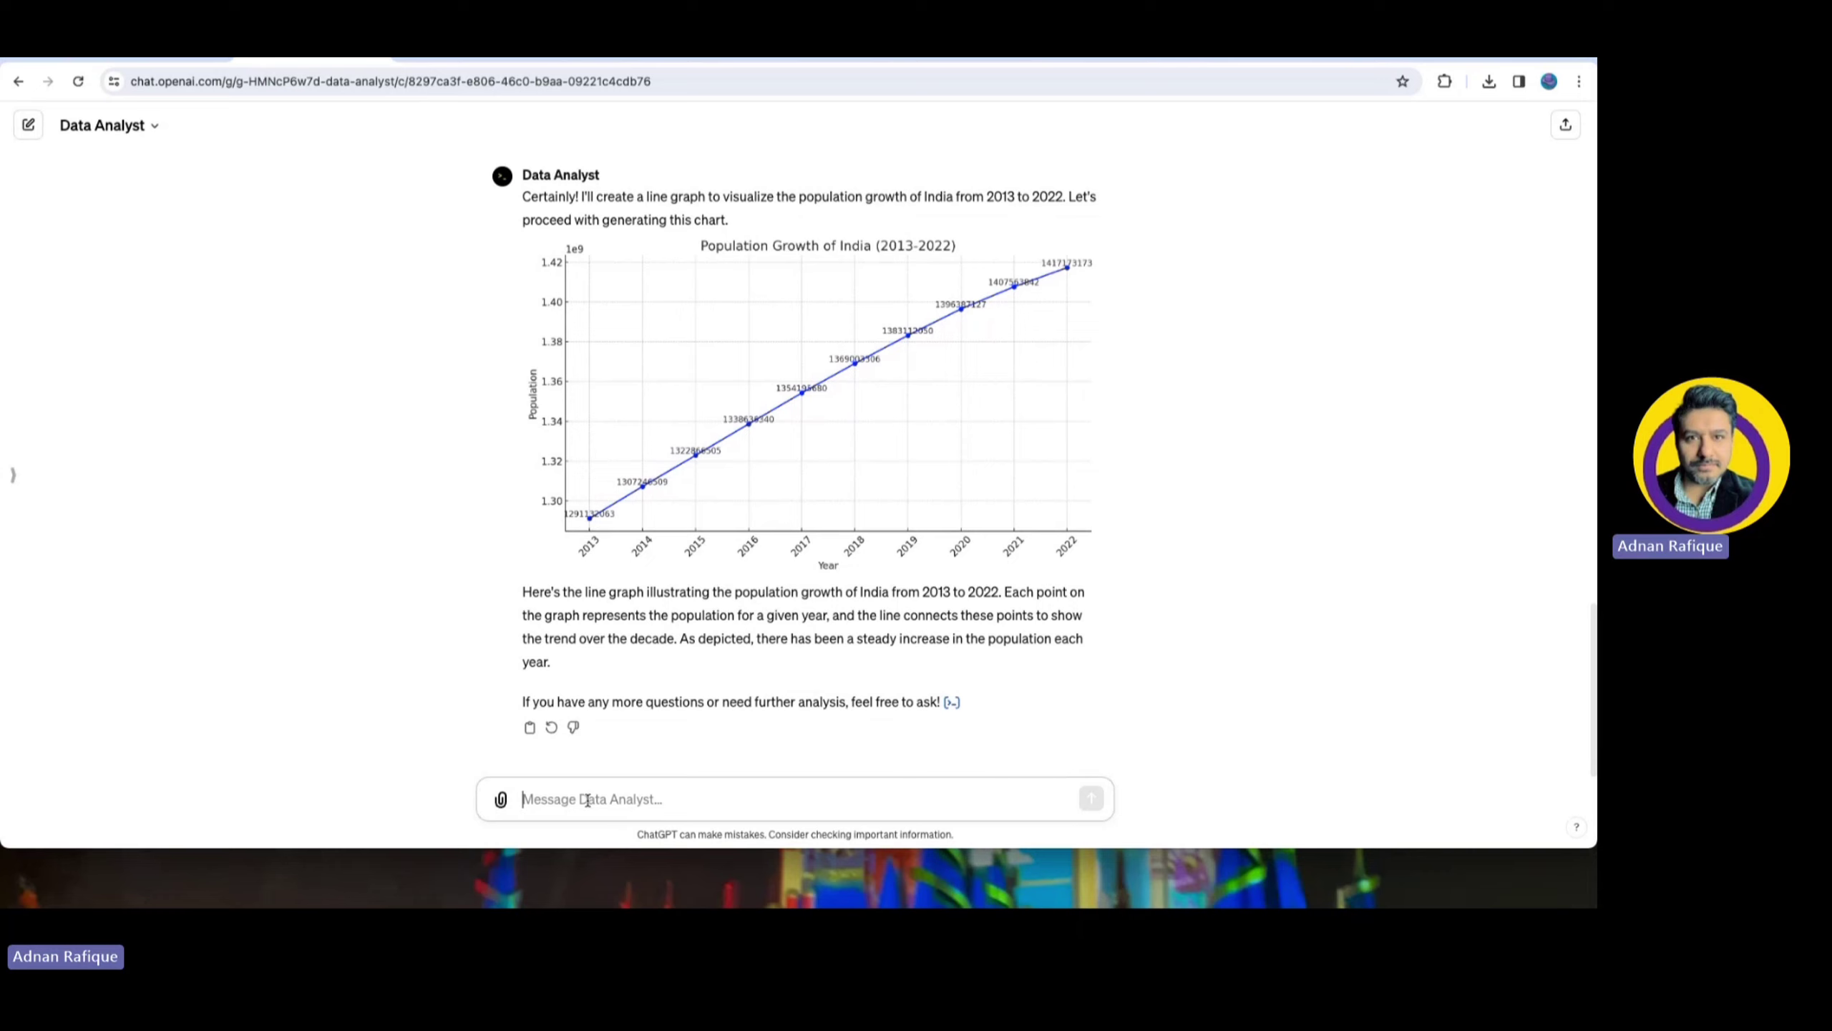
Ask 'show me in pie chart' and review the yearly population share pie chart
type("show me ")
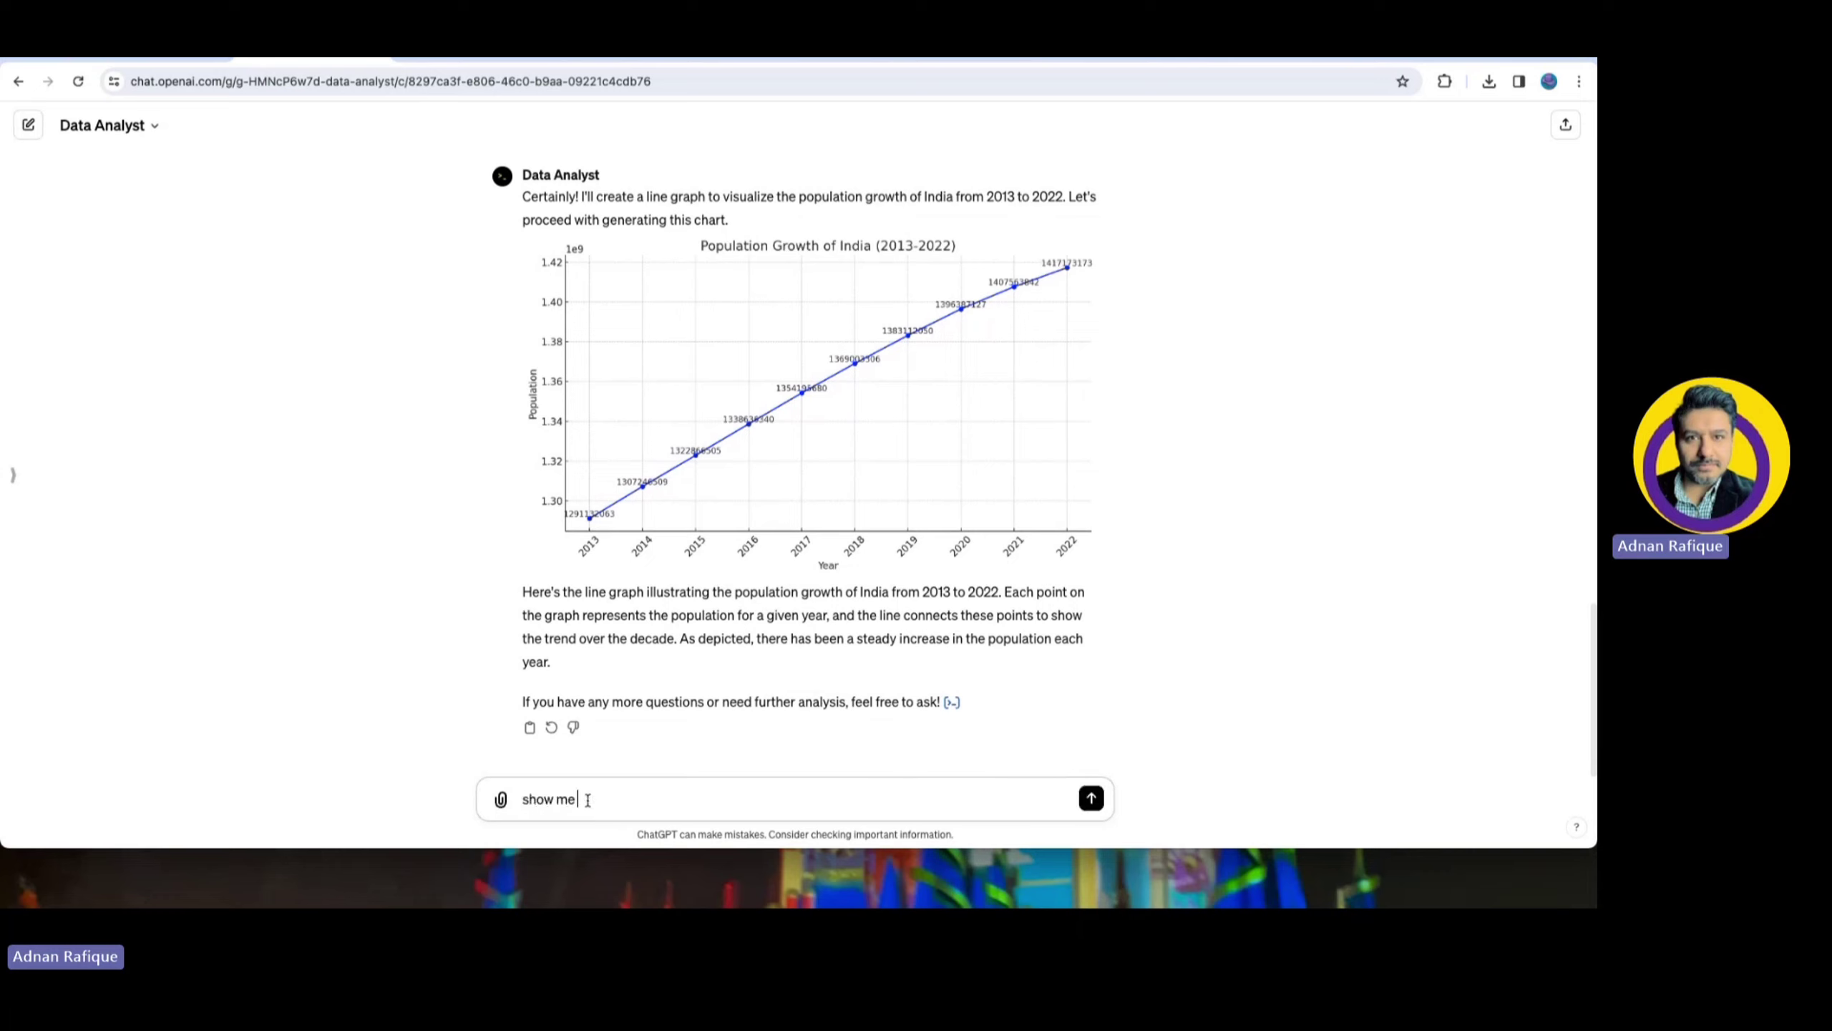
type("in pie")
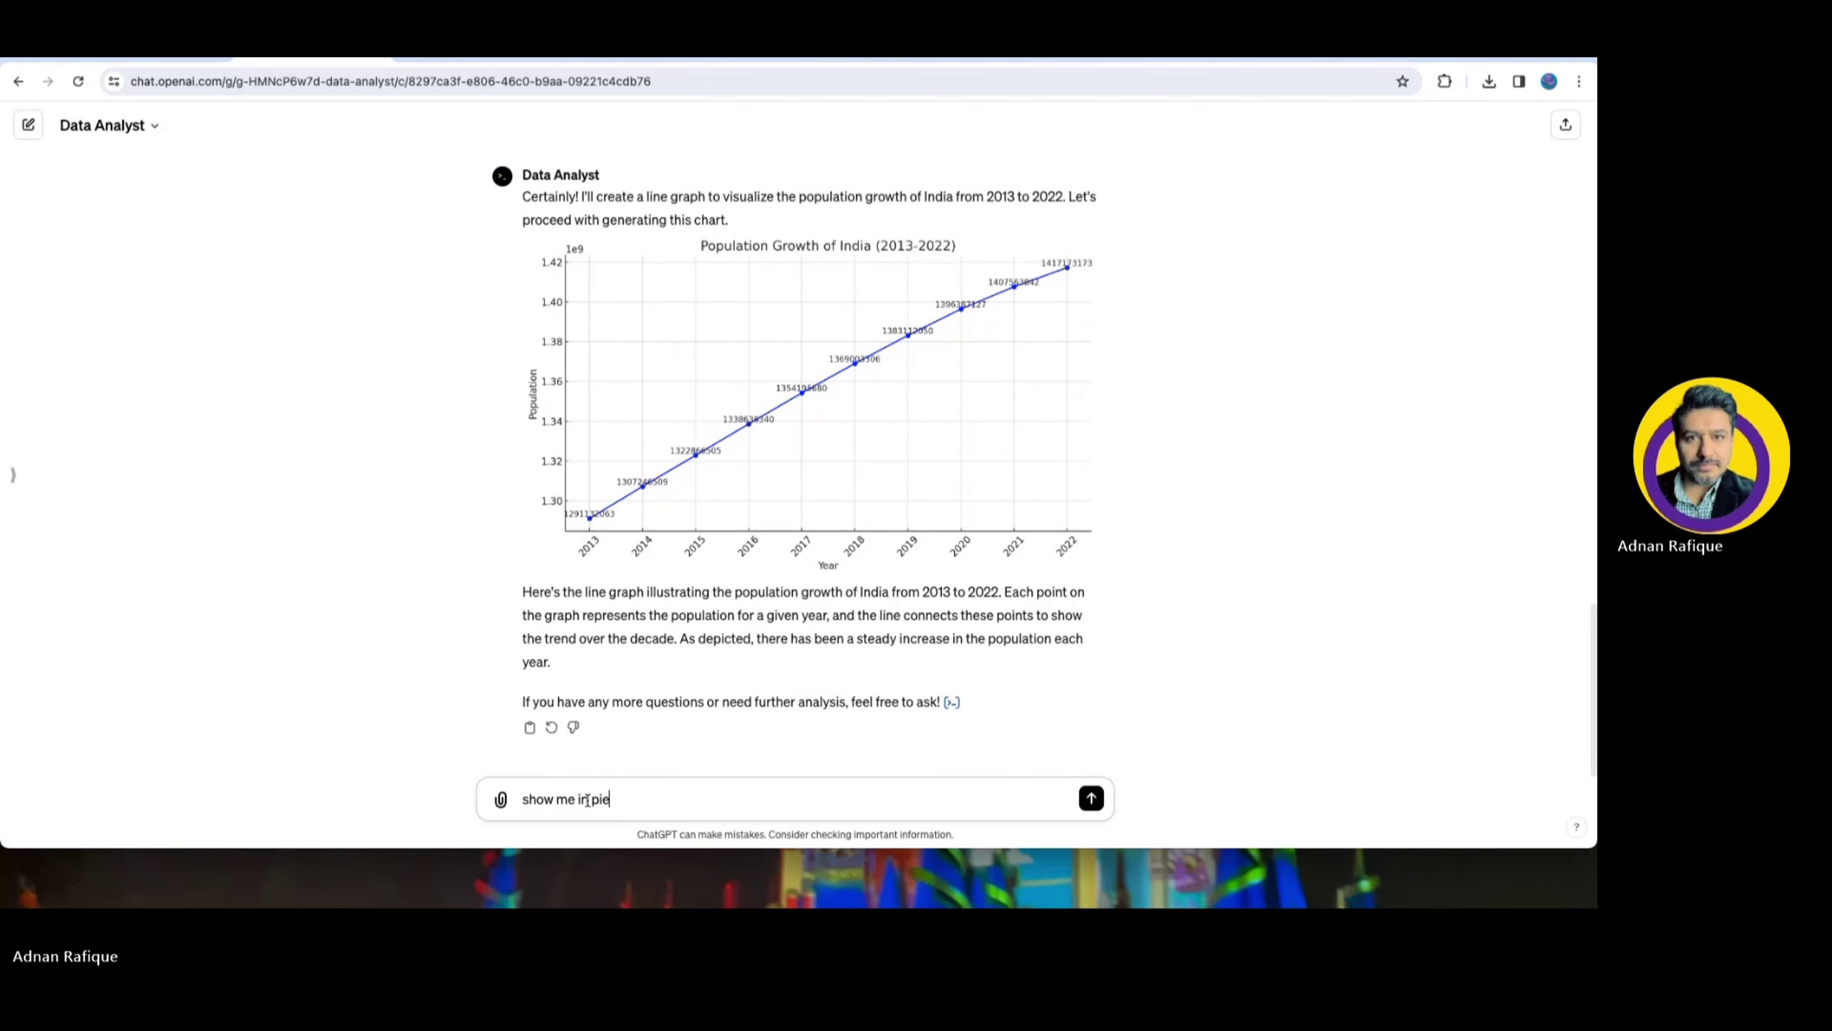
type(" chart")
key("Return")
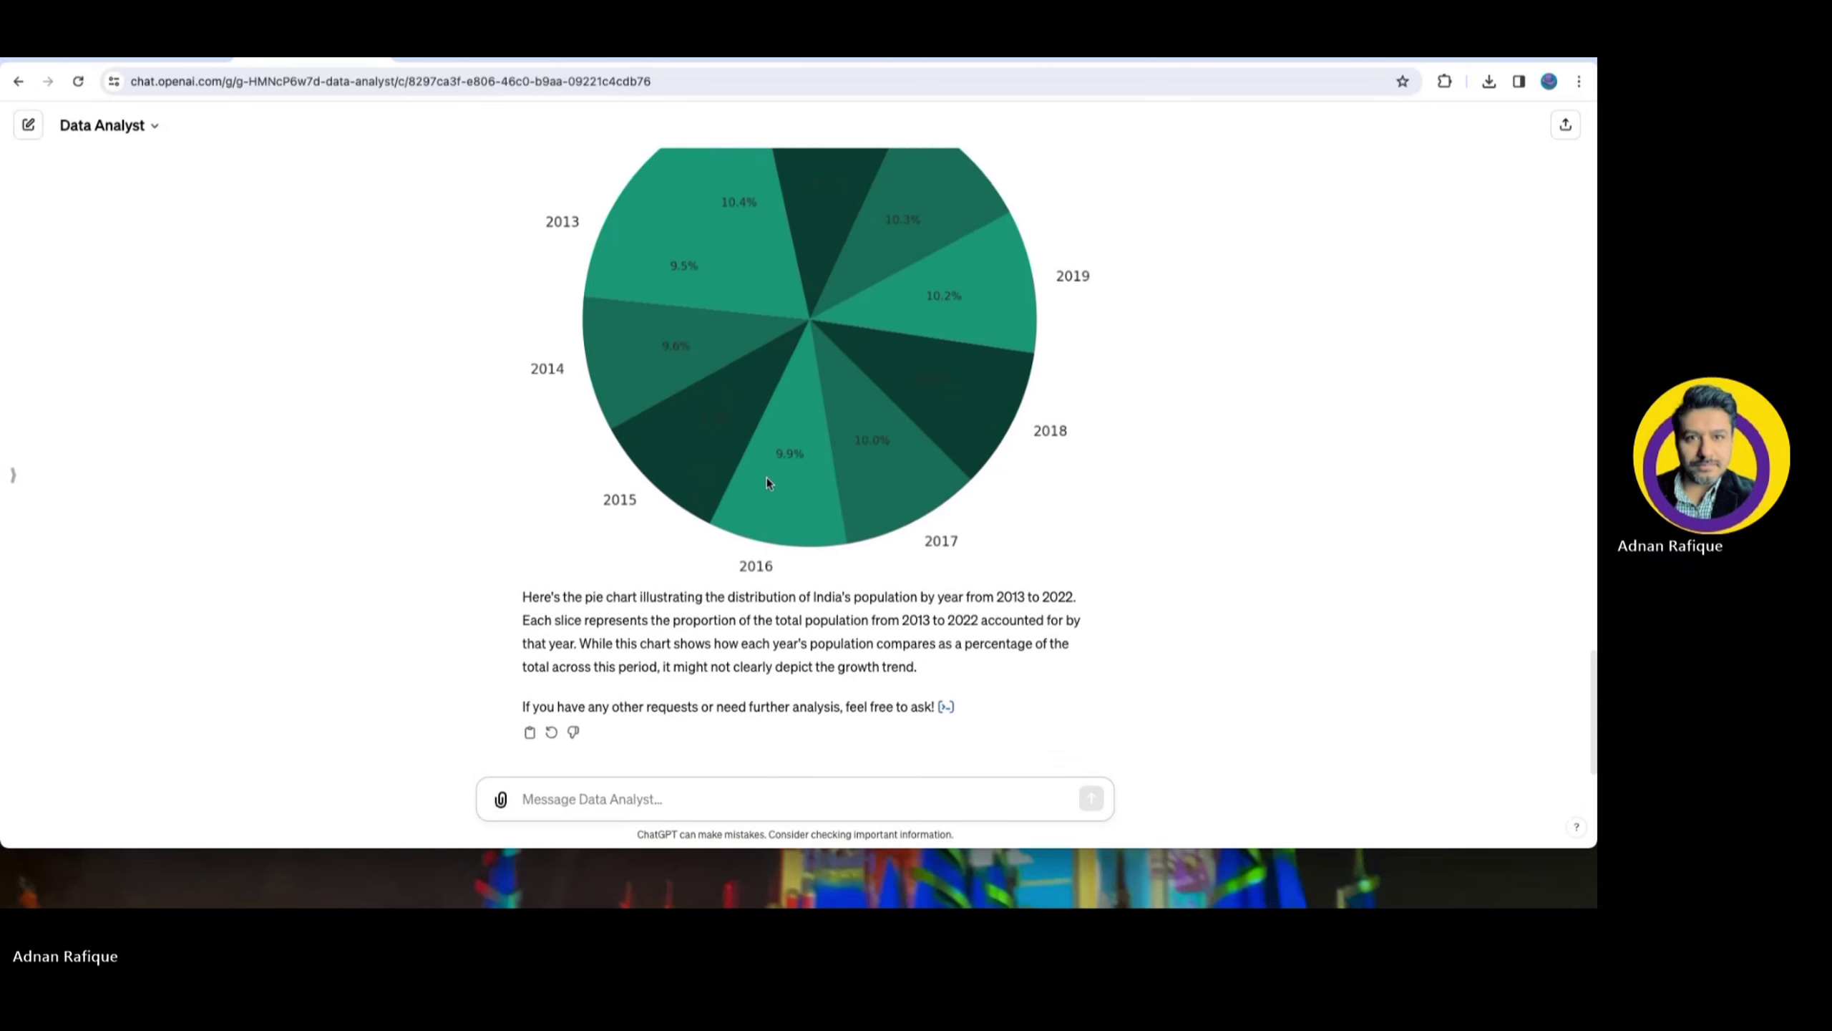
scroll(767, 478, "up", 3)
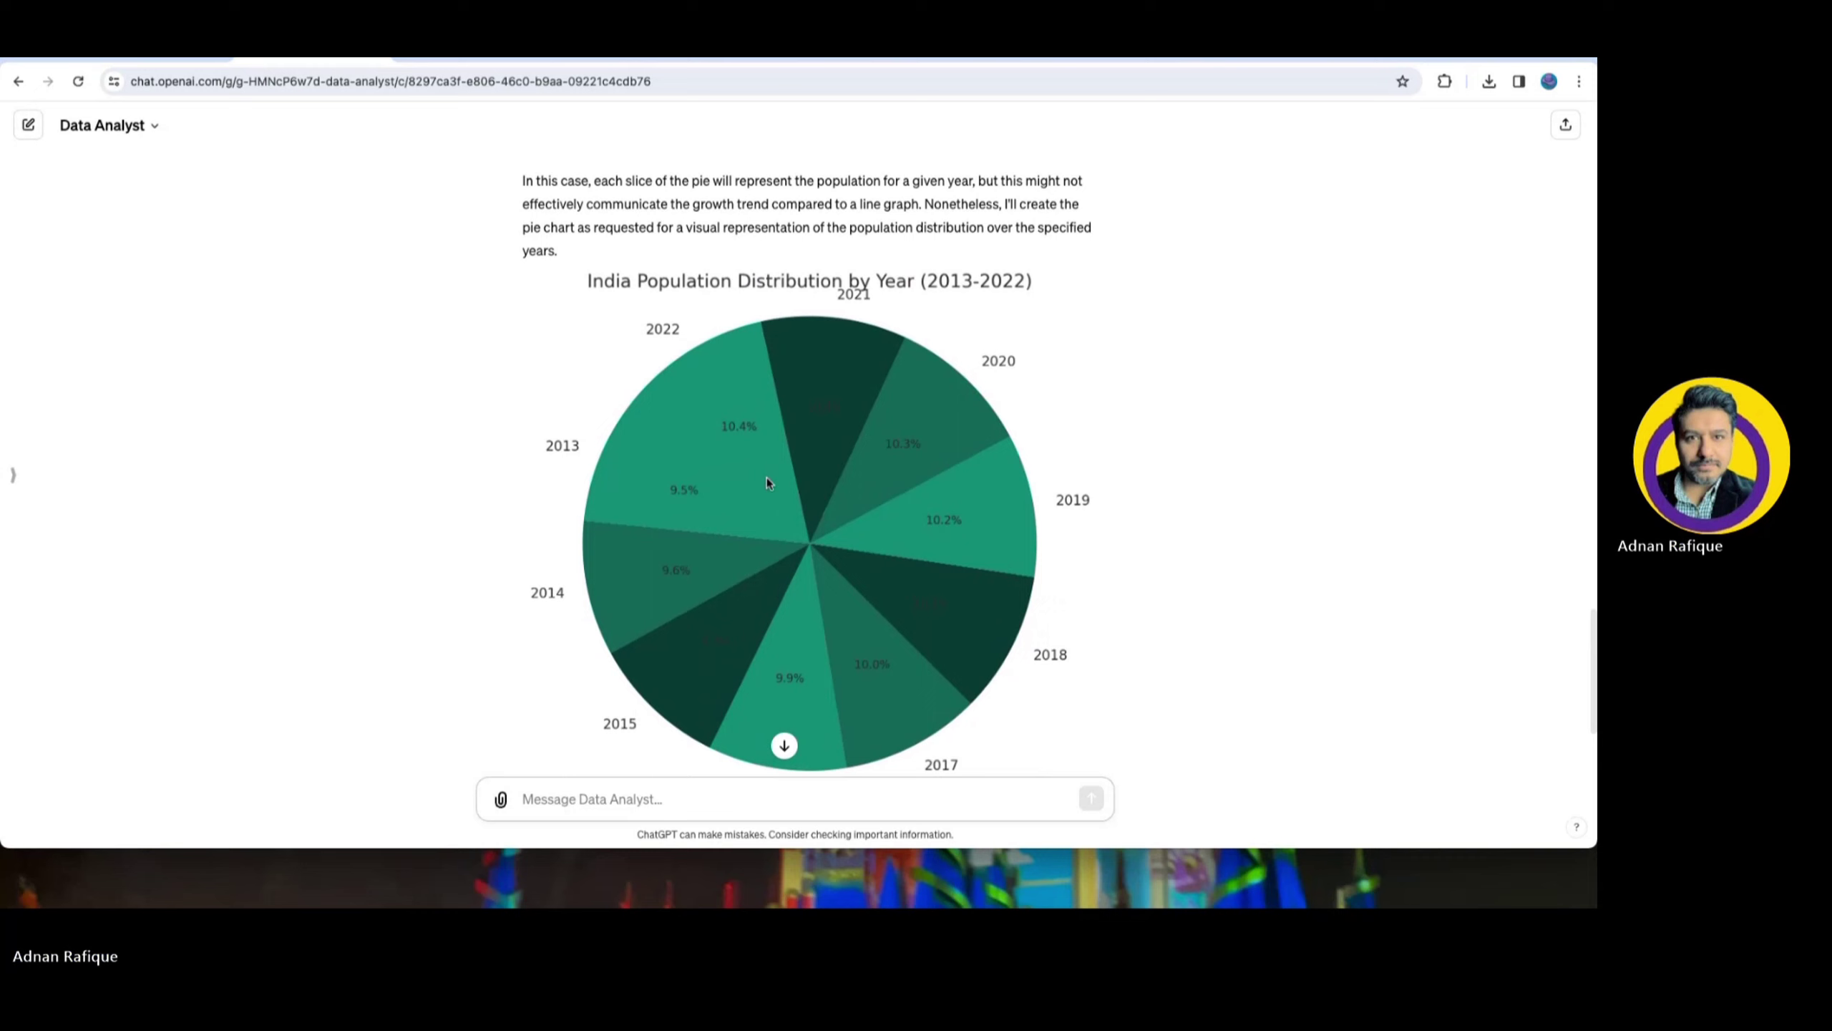
scroll(768, 477, "down", 1)
scroll(767, 477, "up", 1)
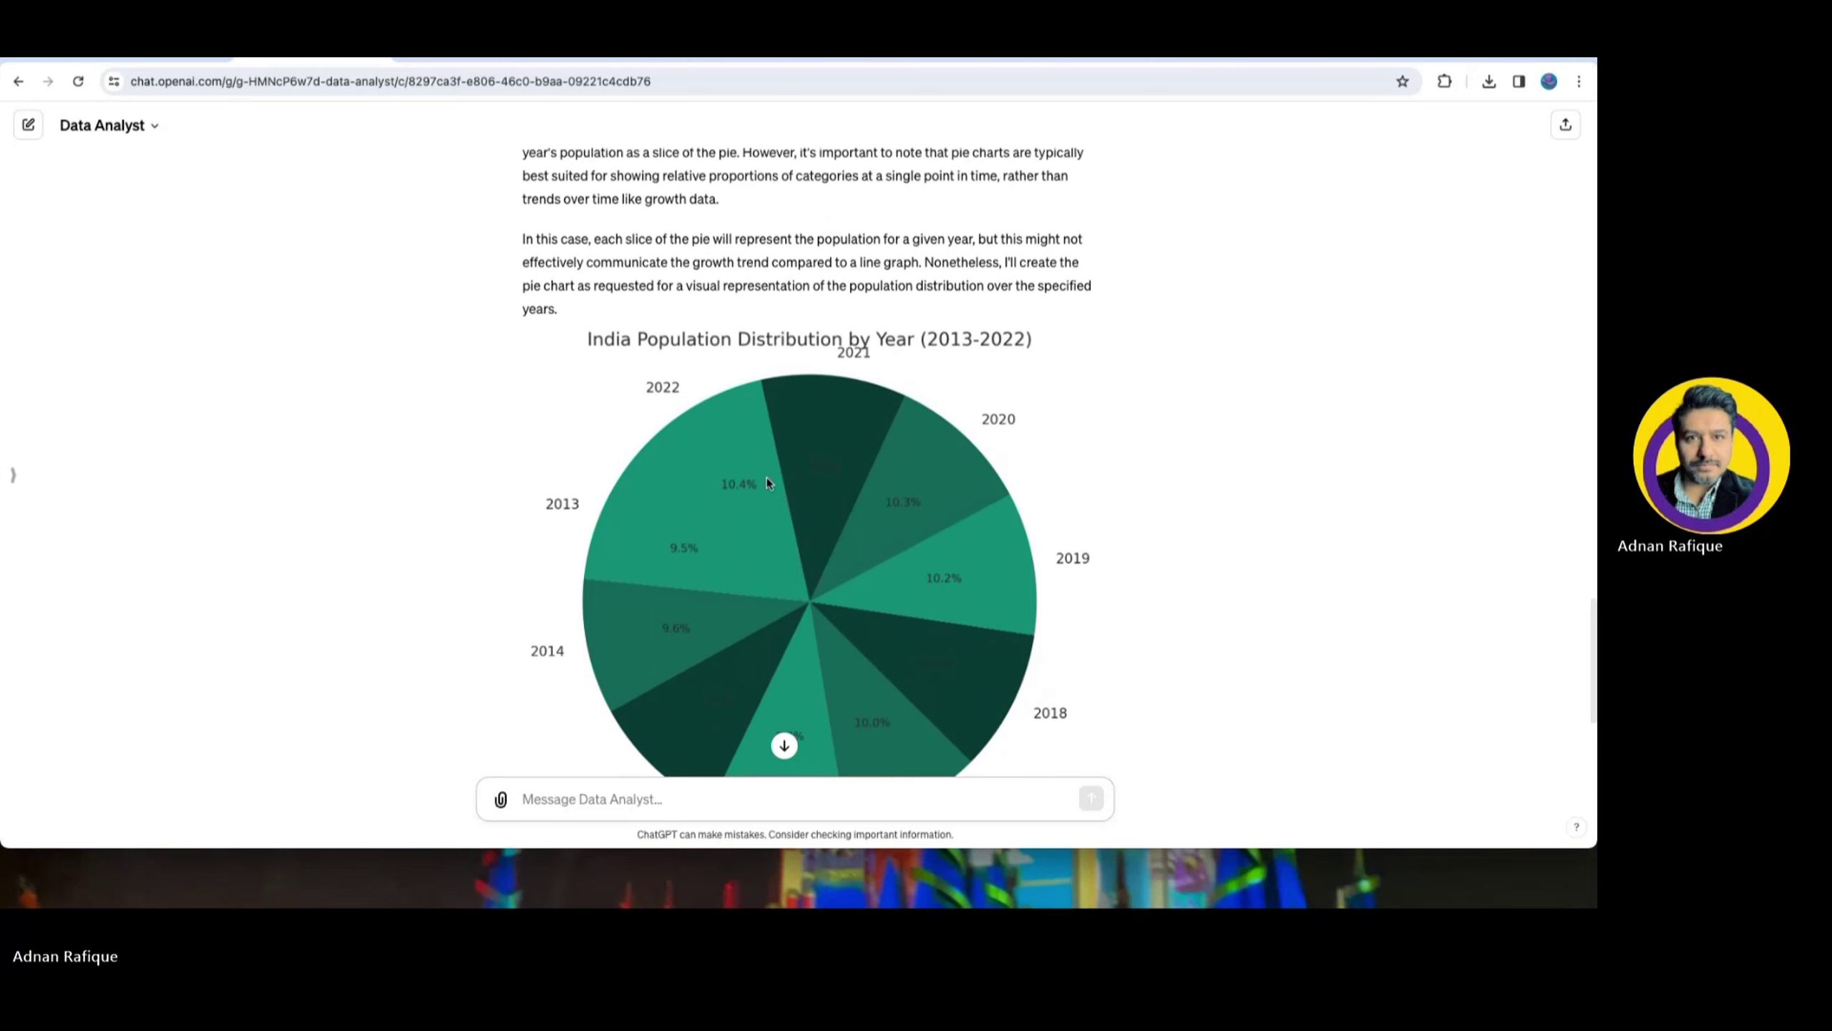
scroll(767, 478, "down", 2)
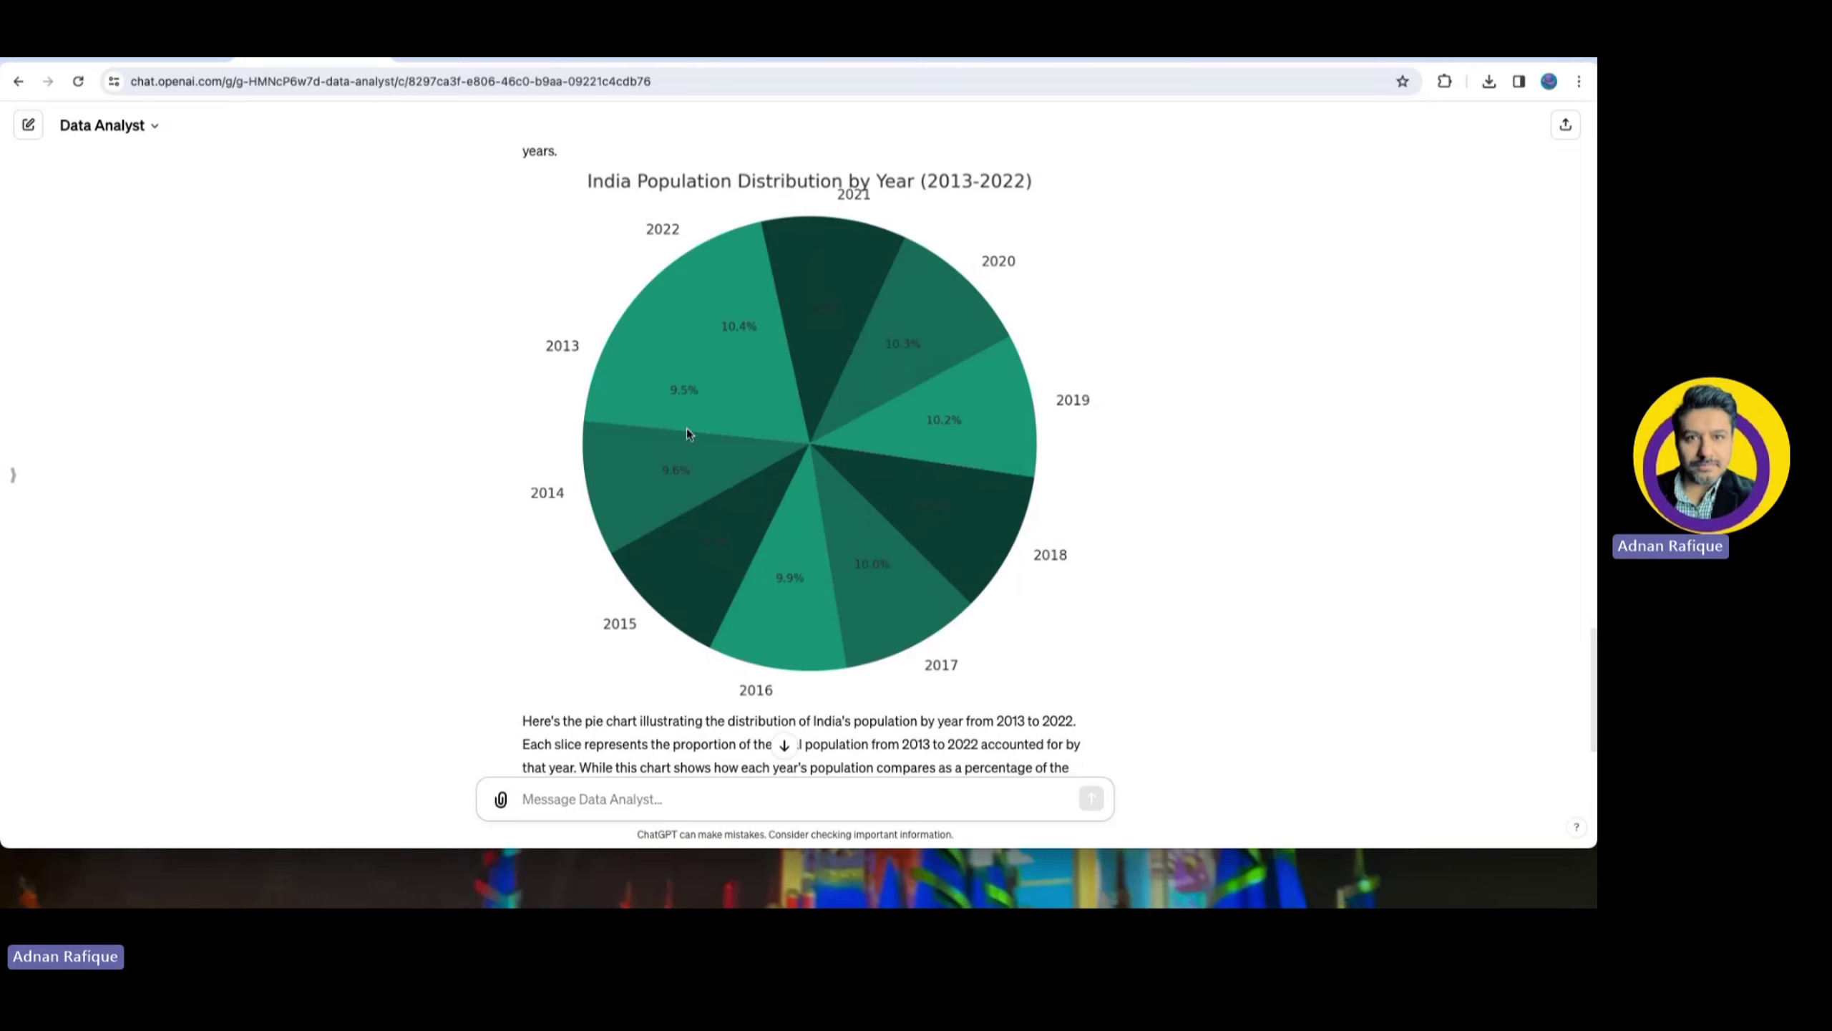
Ask 'show me in a bar graph' and compare the bar graph with the earlier charts
type("show me in")
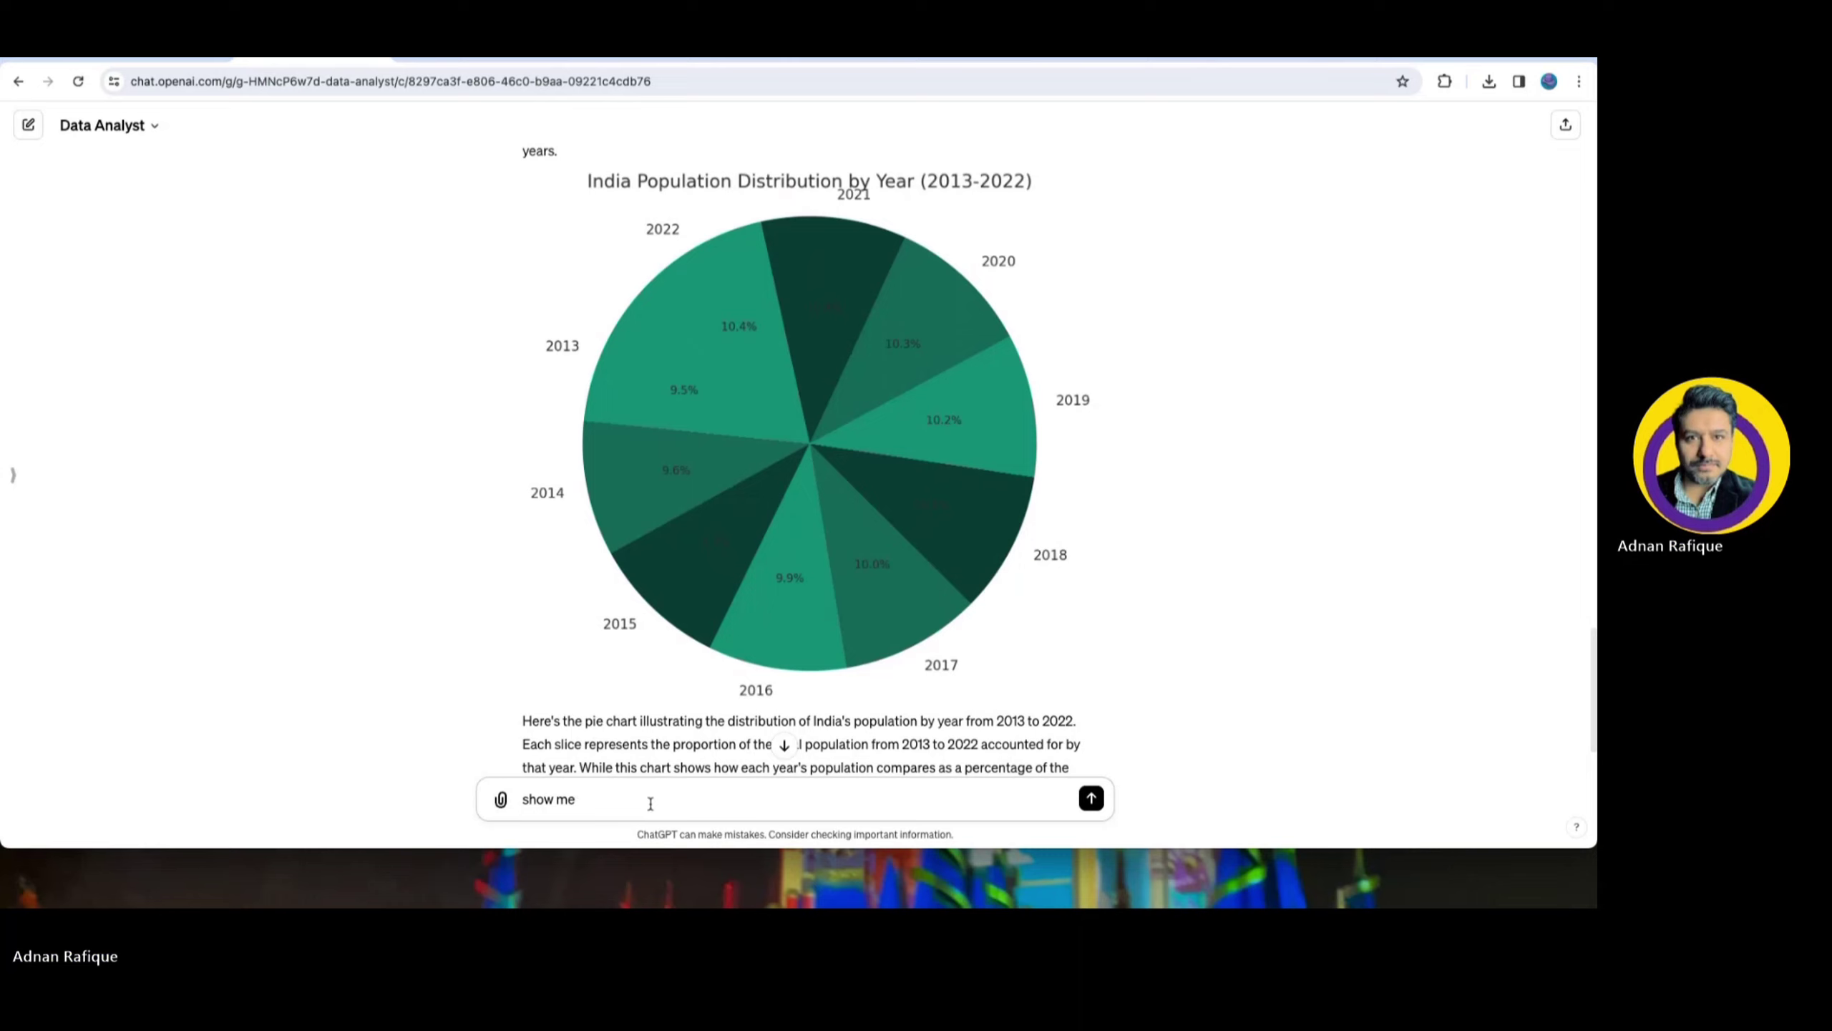
type(" a bar graph")
key("Return")
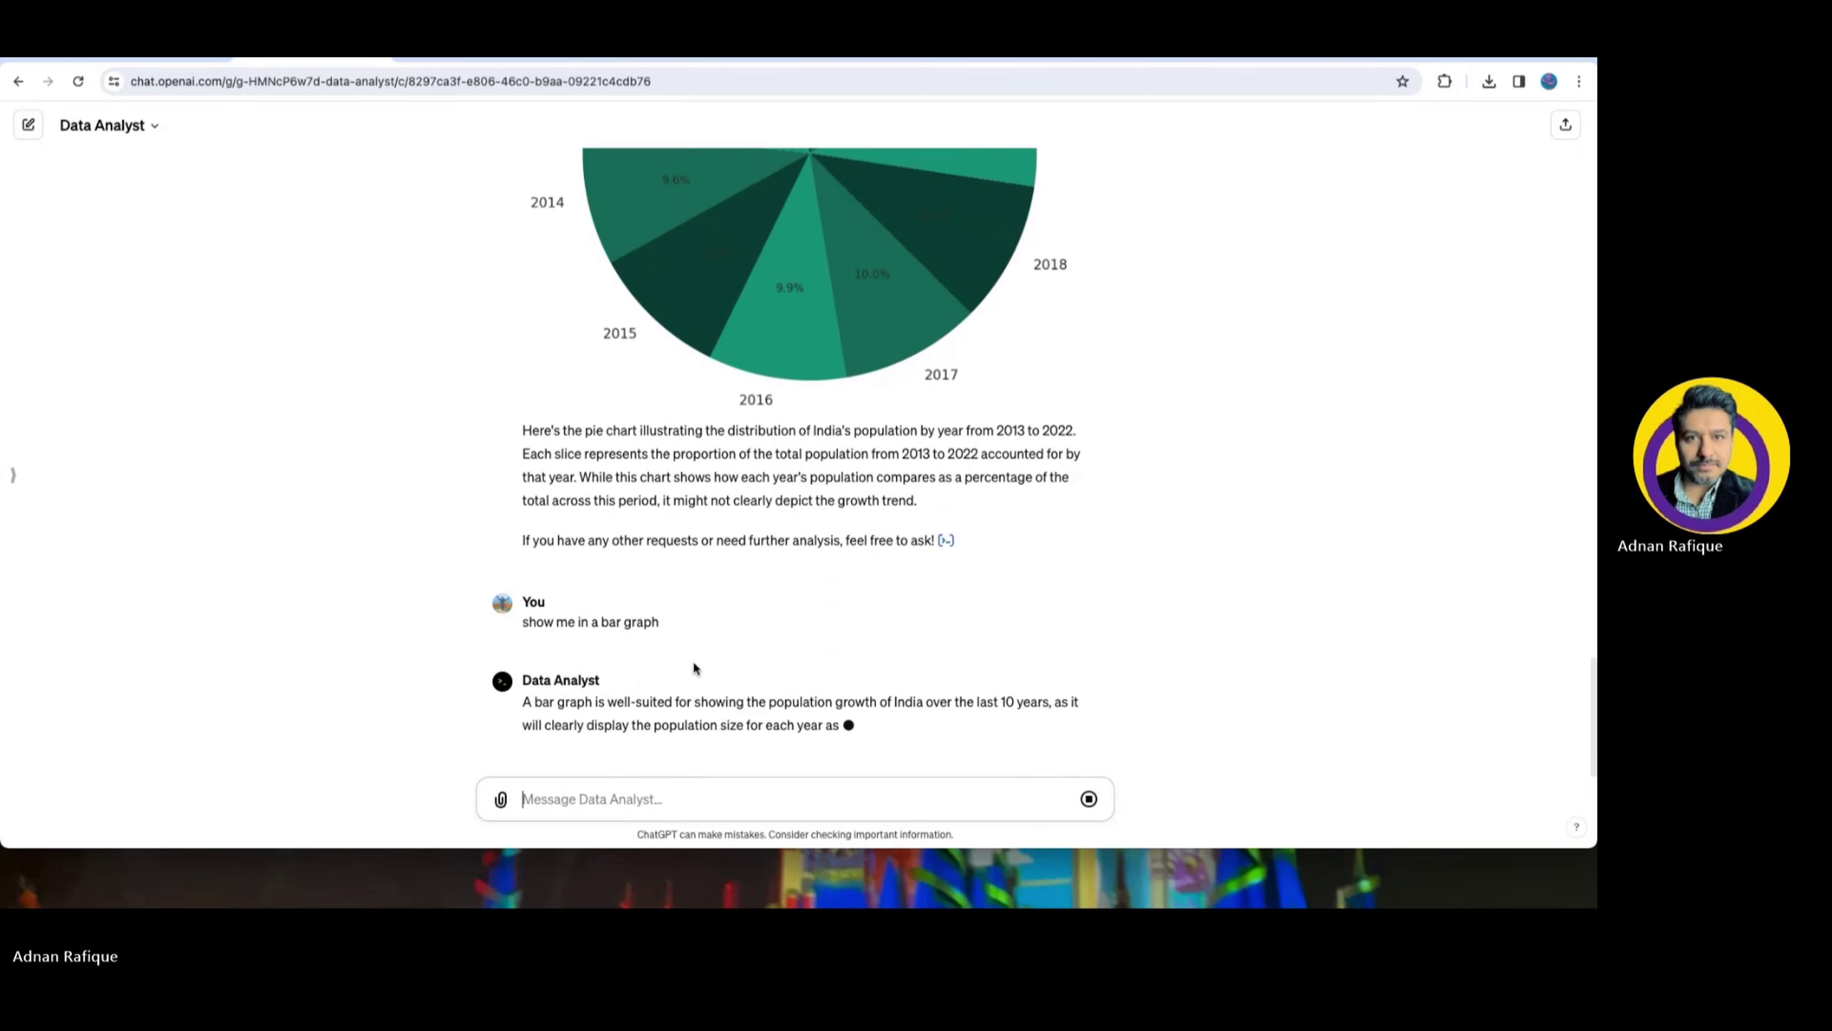
scroll(695, 666, "up", 15)
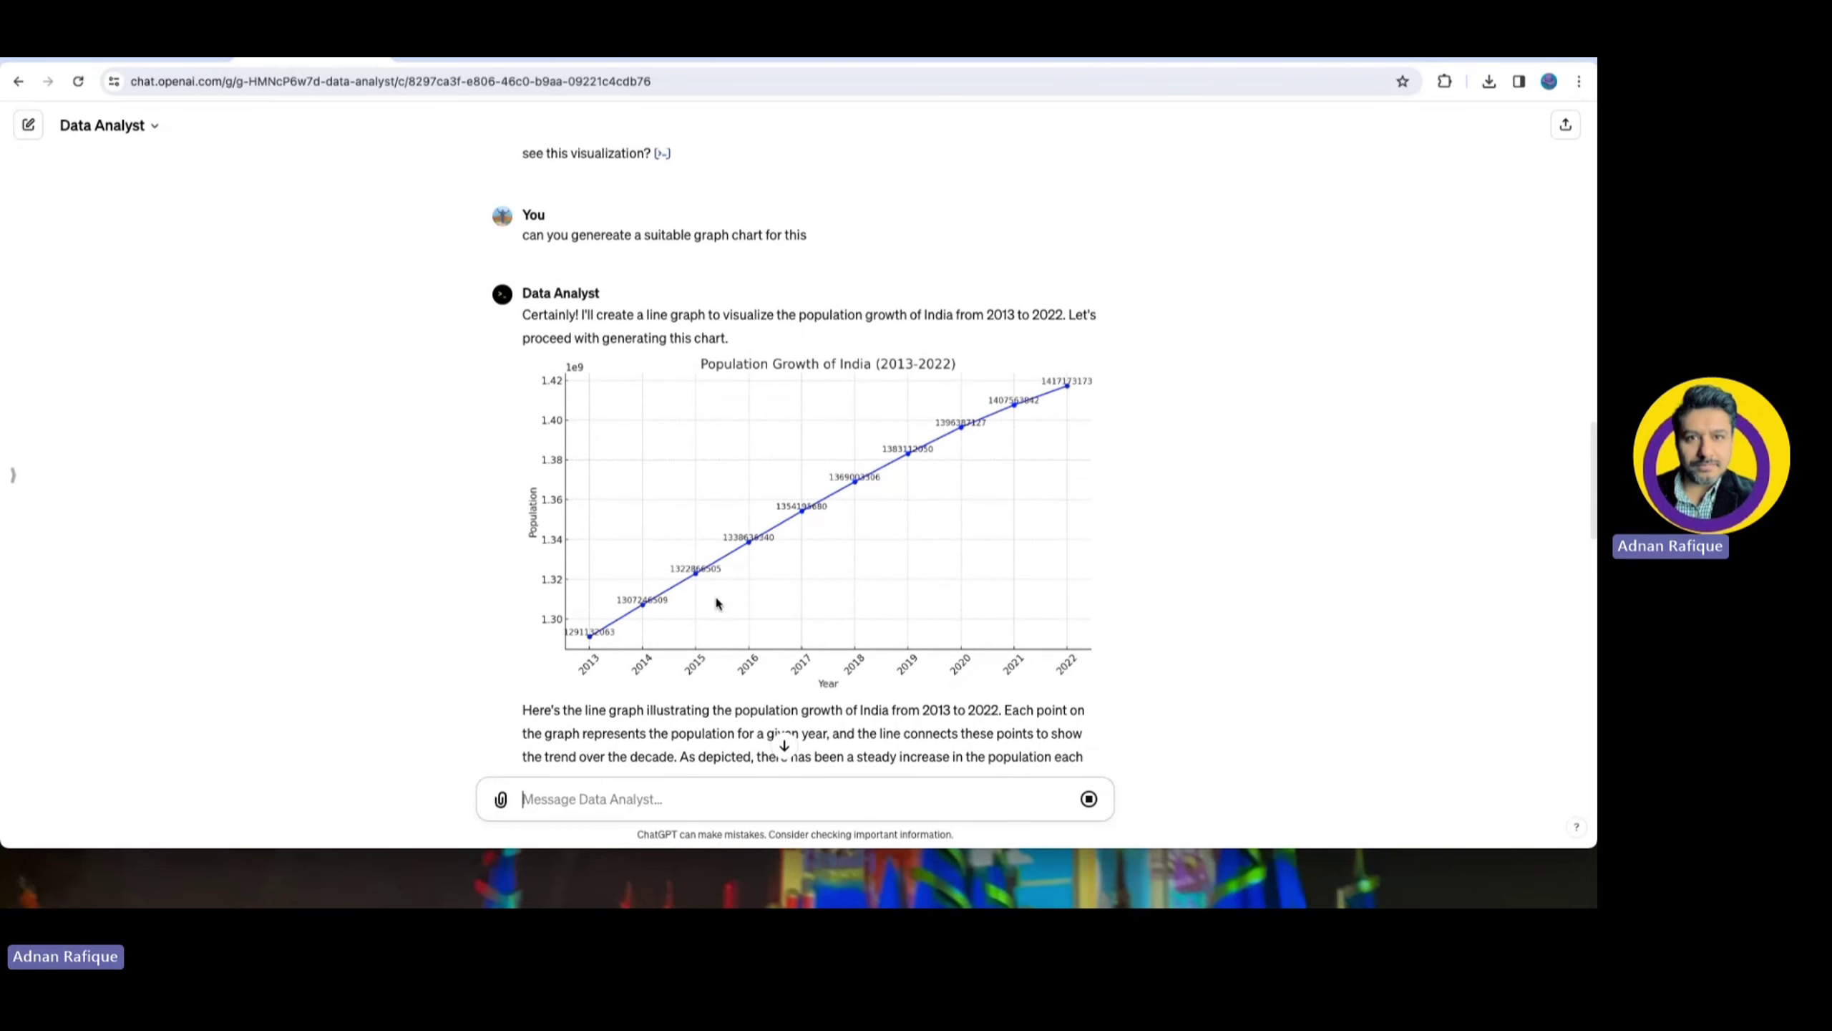
scroll(738, 521, "down", 10)
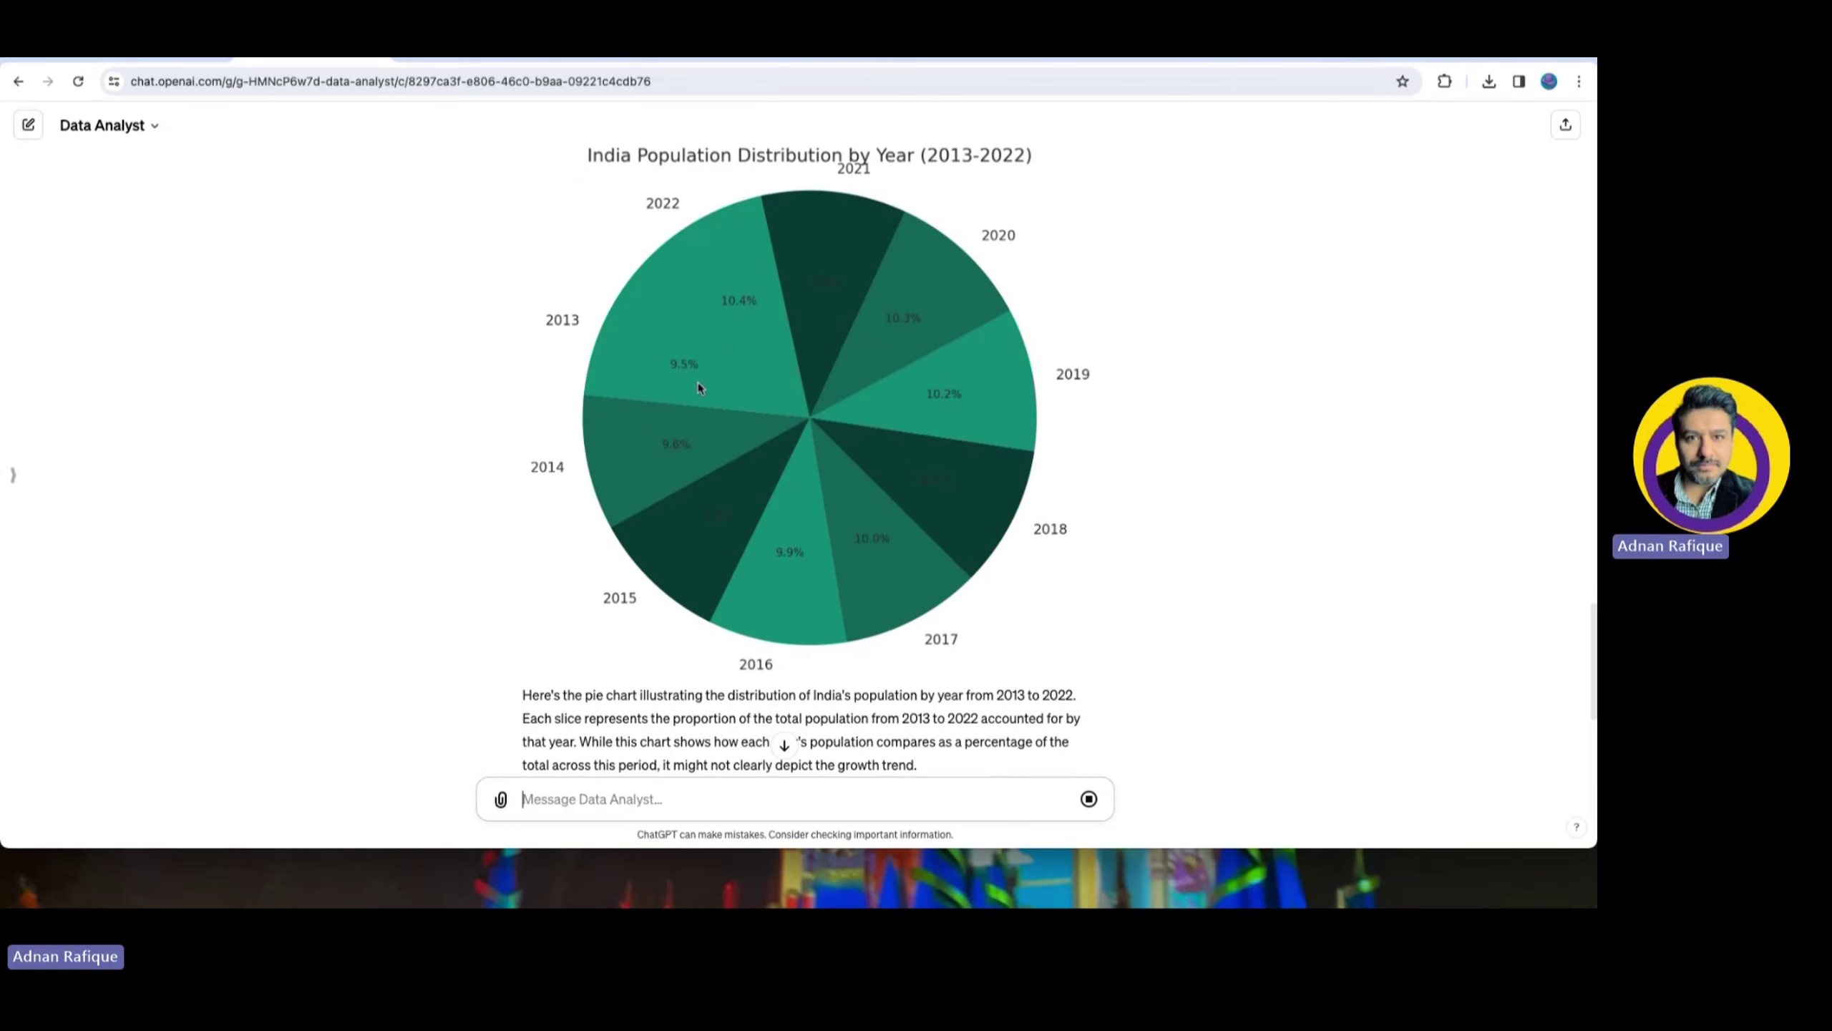
scroll(698, 435, "down", 5)
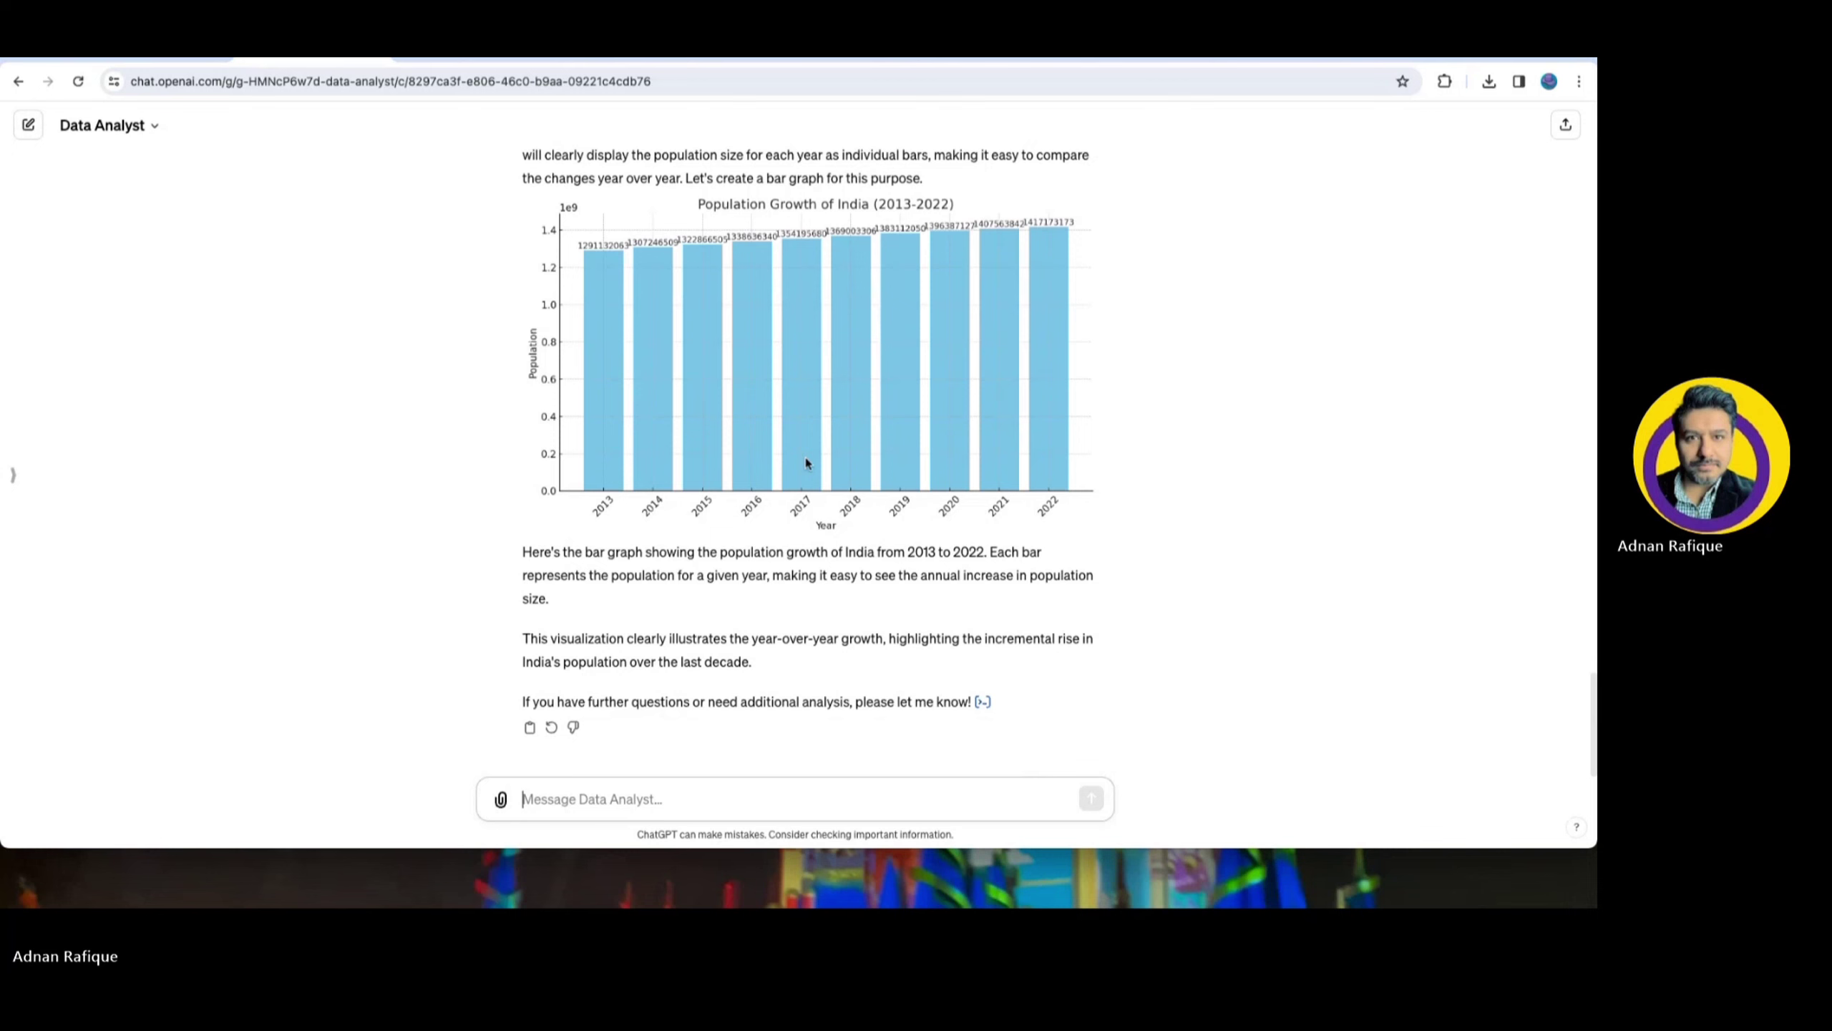
scroll(806, 462, "up", 10)
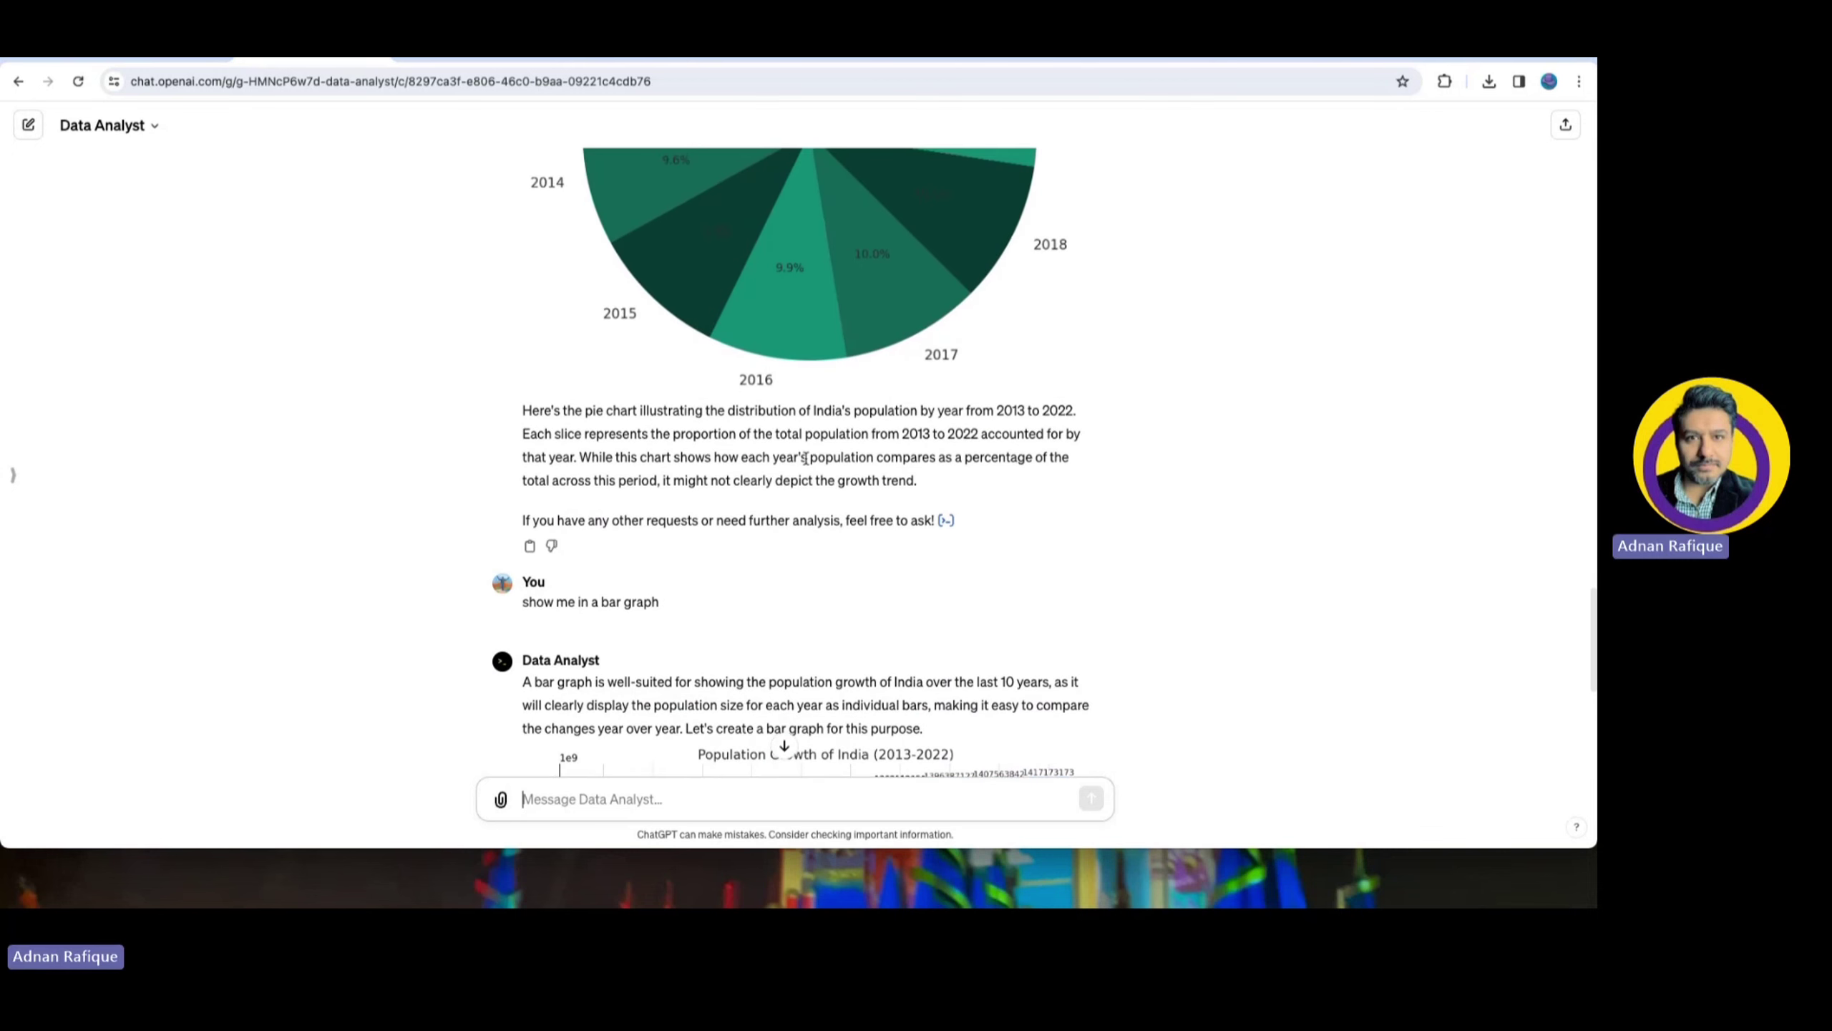
scroll(830, 520, "down", 10)
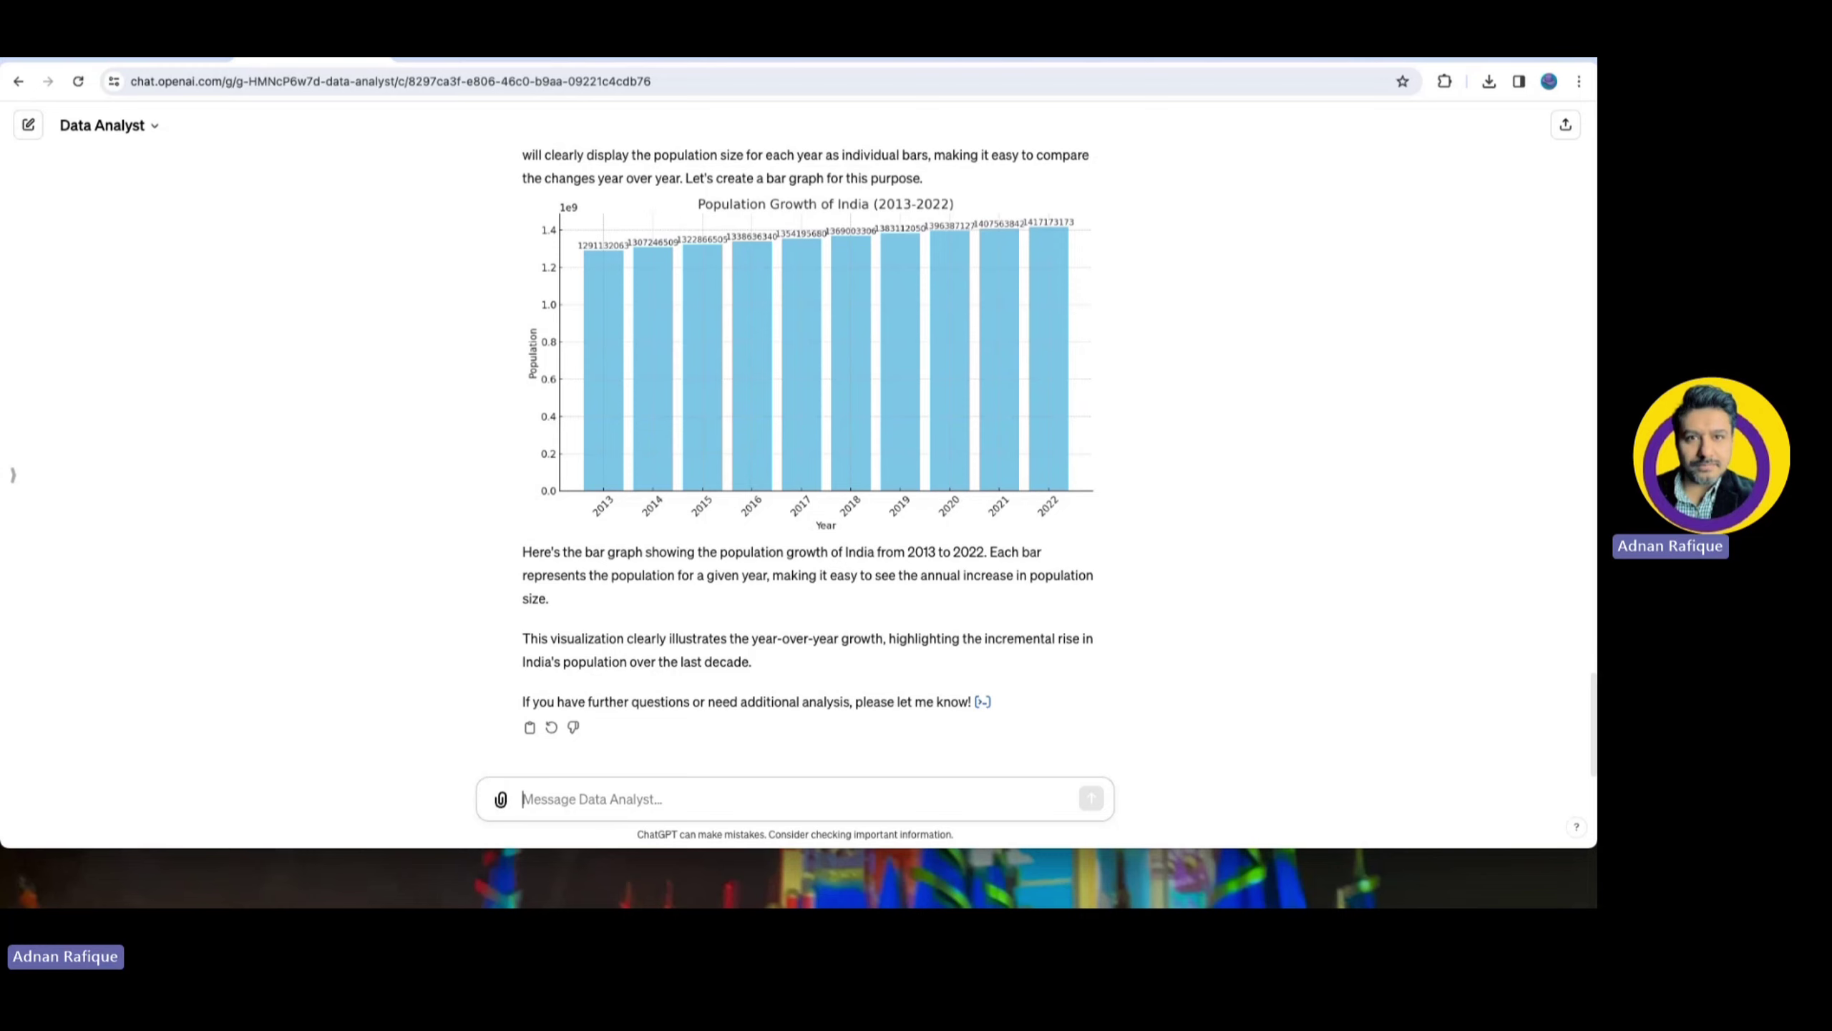
Zoom Excel's Data sheet out to 120%, scan the yearly population columns, then return to the chat
key("super+Tab")
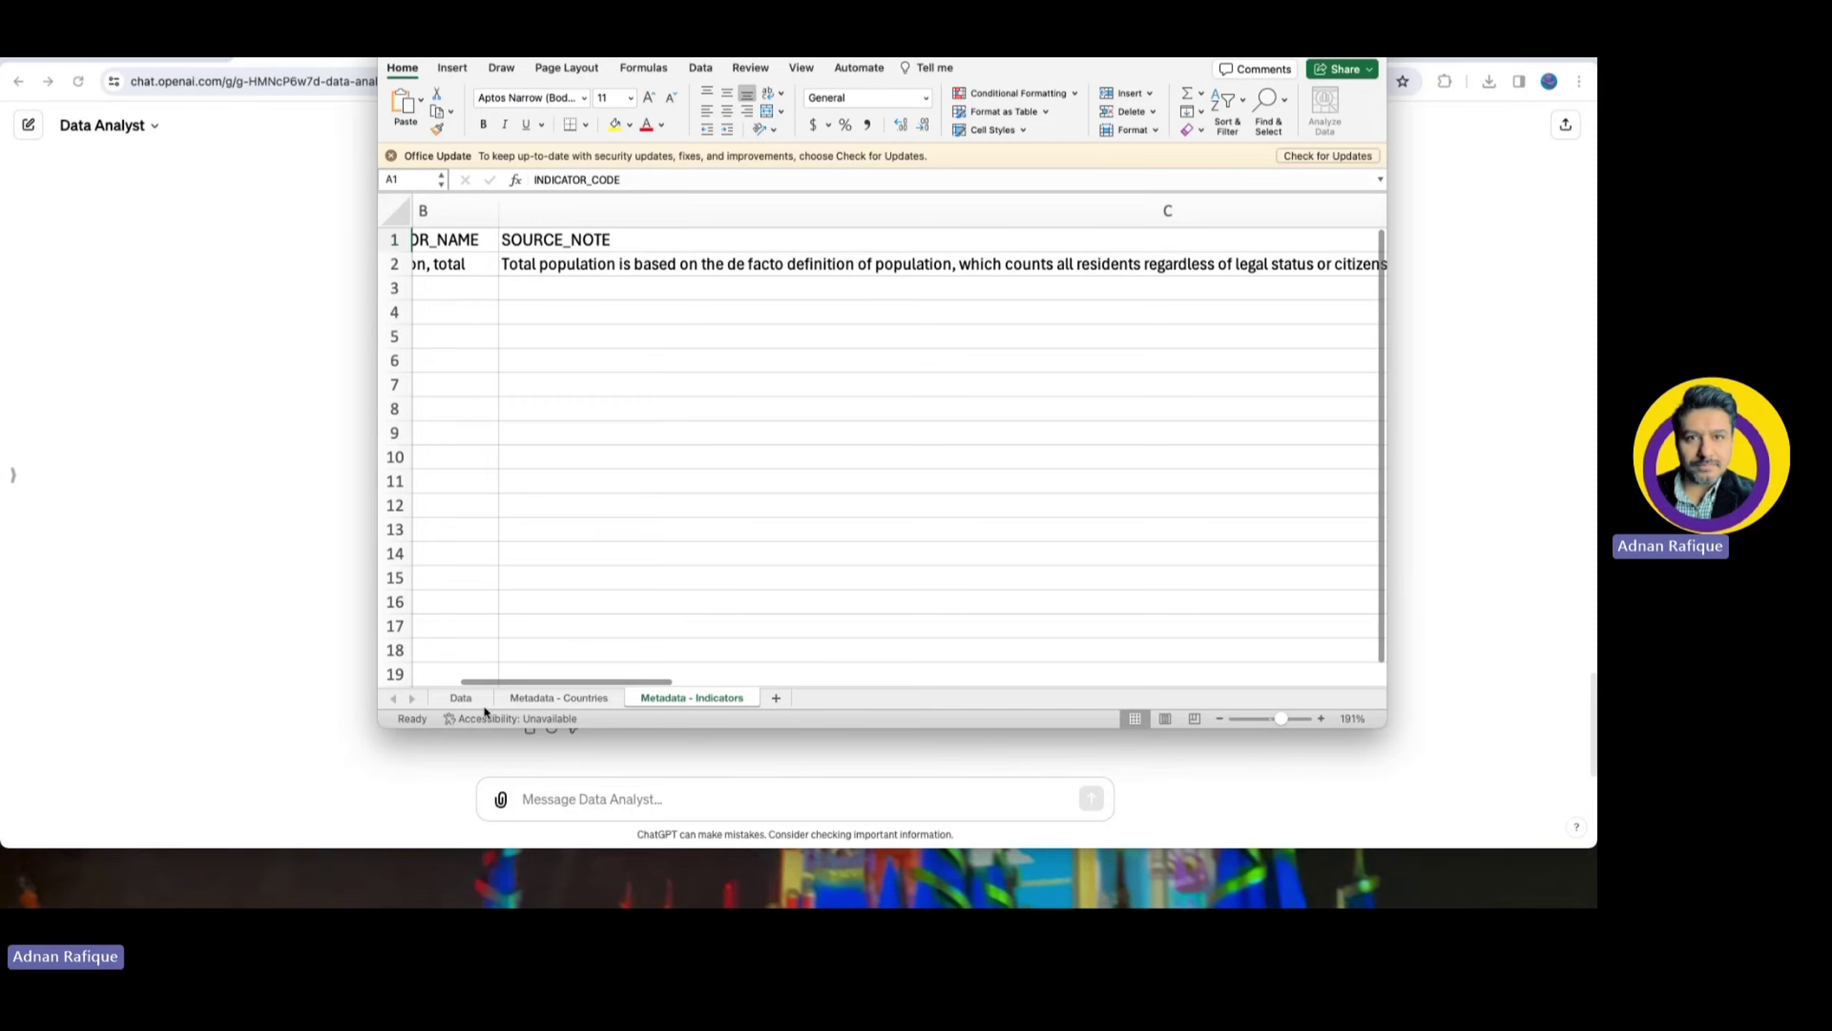
left_click(462, 698)
scroll(665, 572, "left", 10)
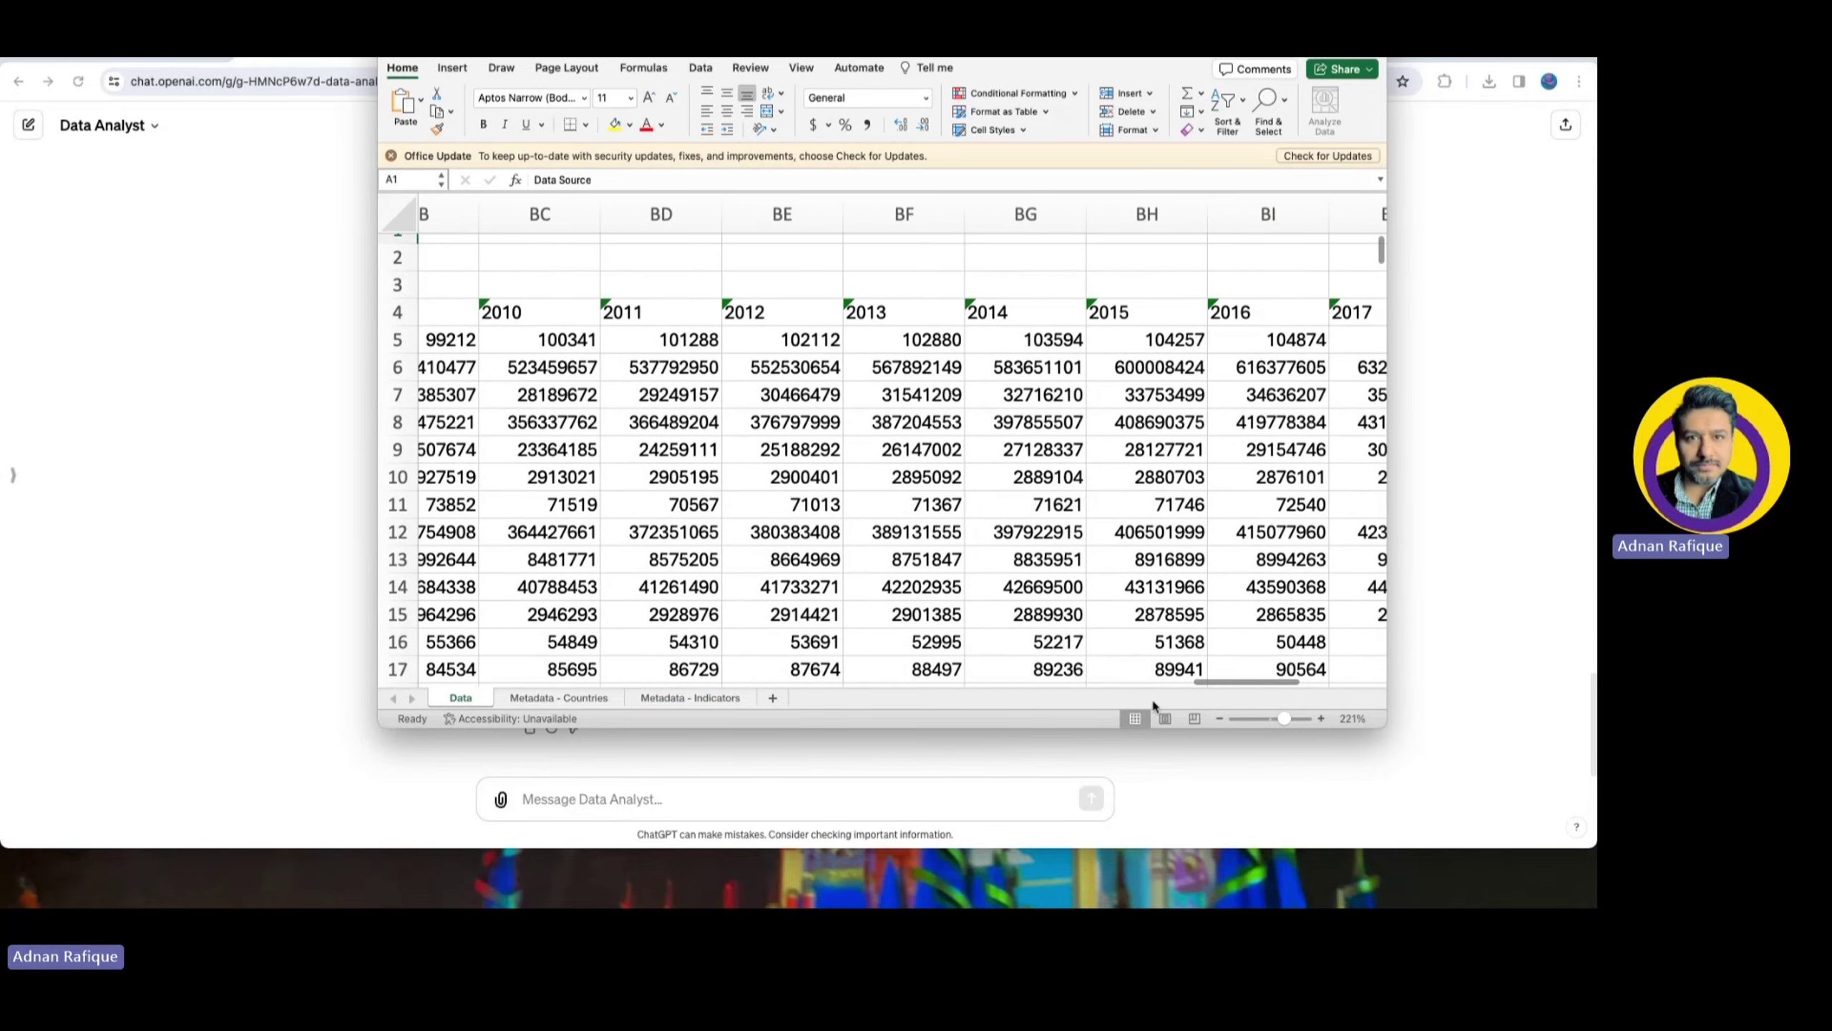
left_click(1219, 718)
left_click(1219, 719)
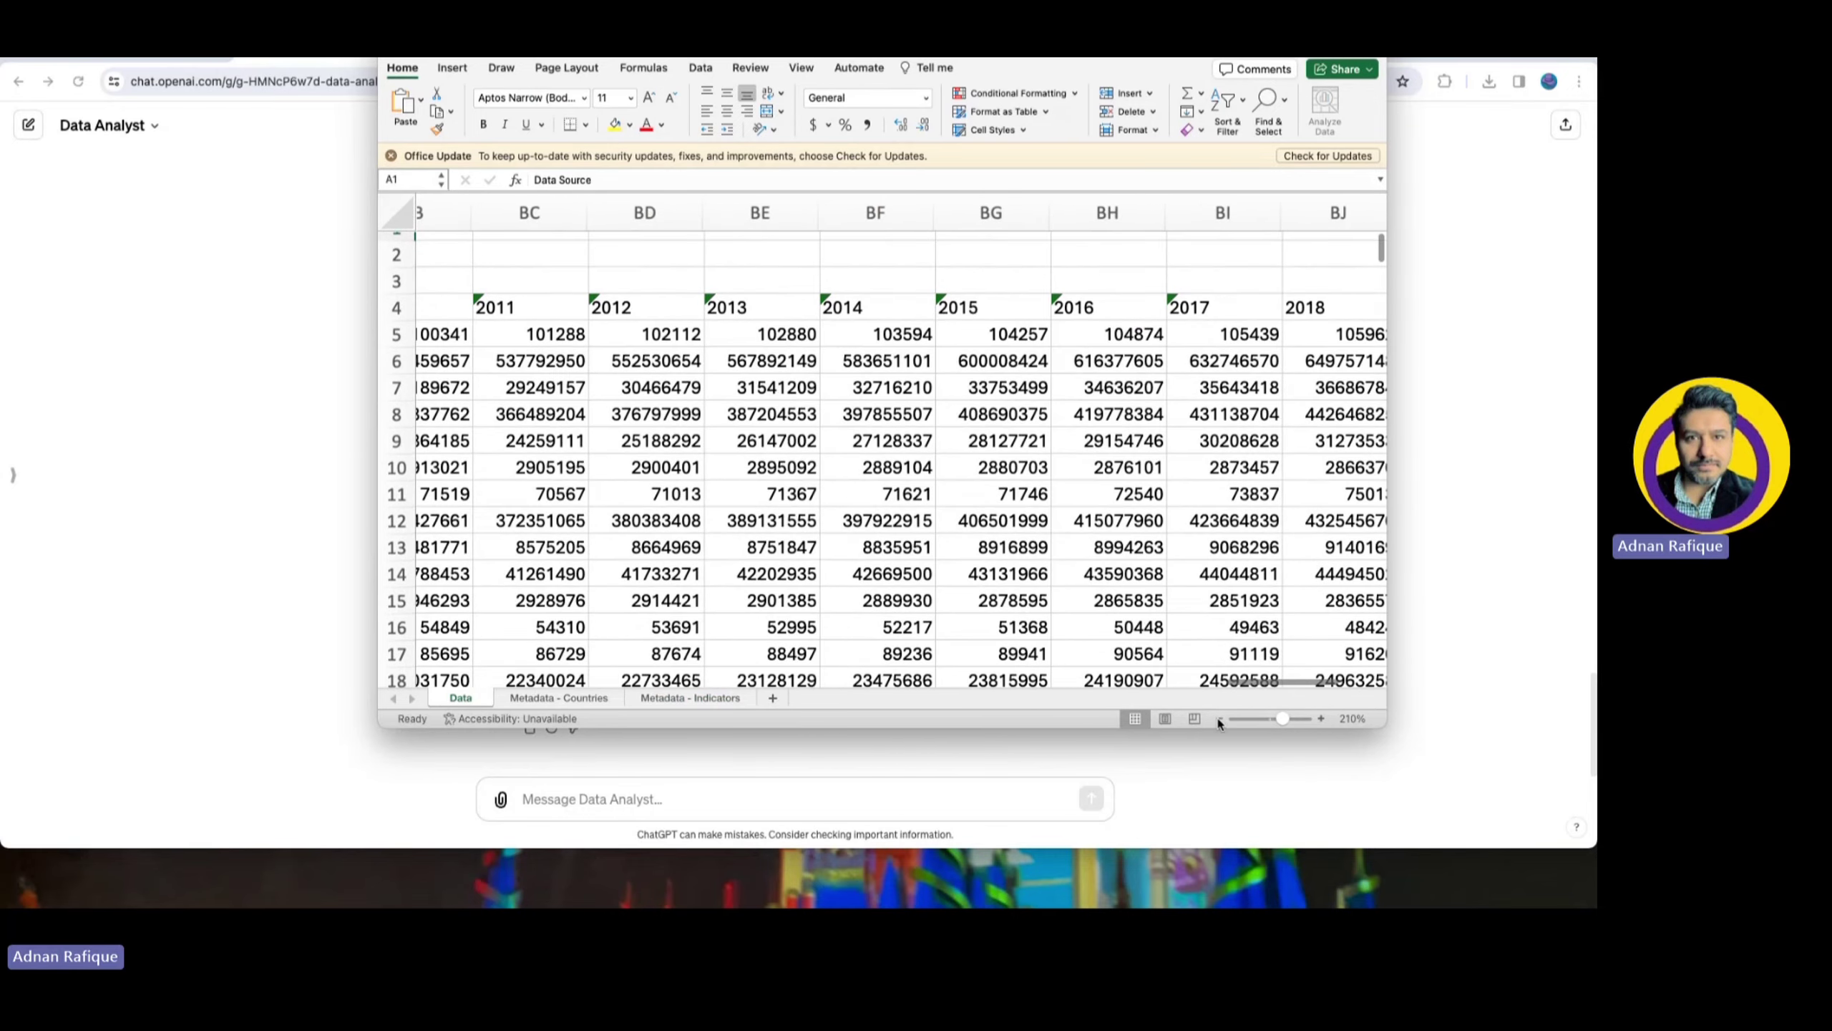
left_click(1219, 719)
left_click(1219, 719)
left_click(1218, 718)
left_click(1219, 719)
left_click(1219, 719)
left_click(1219, 719)
left_click(1218, 718)
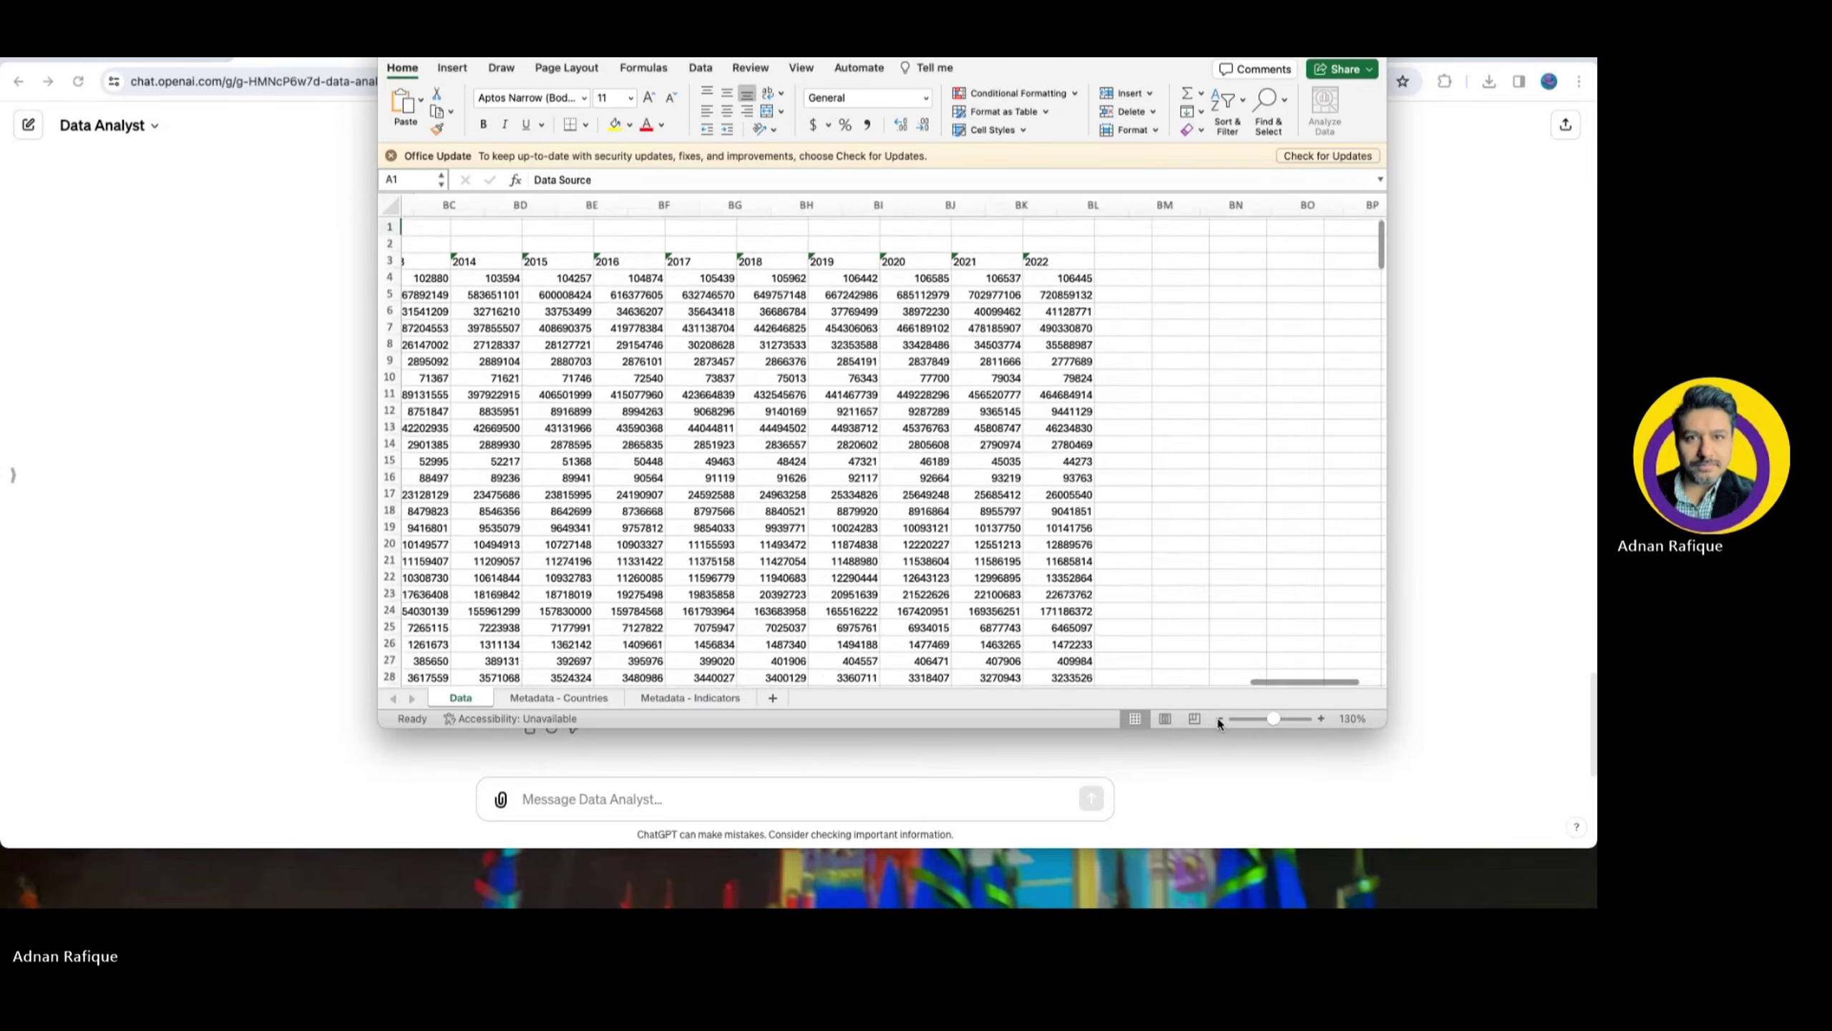
left_click(1218, 718)
scroll(1180, 590, "left", 15)
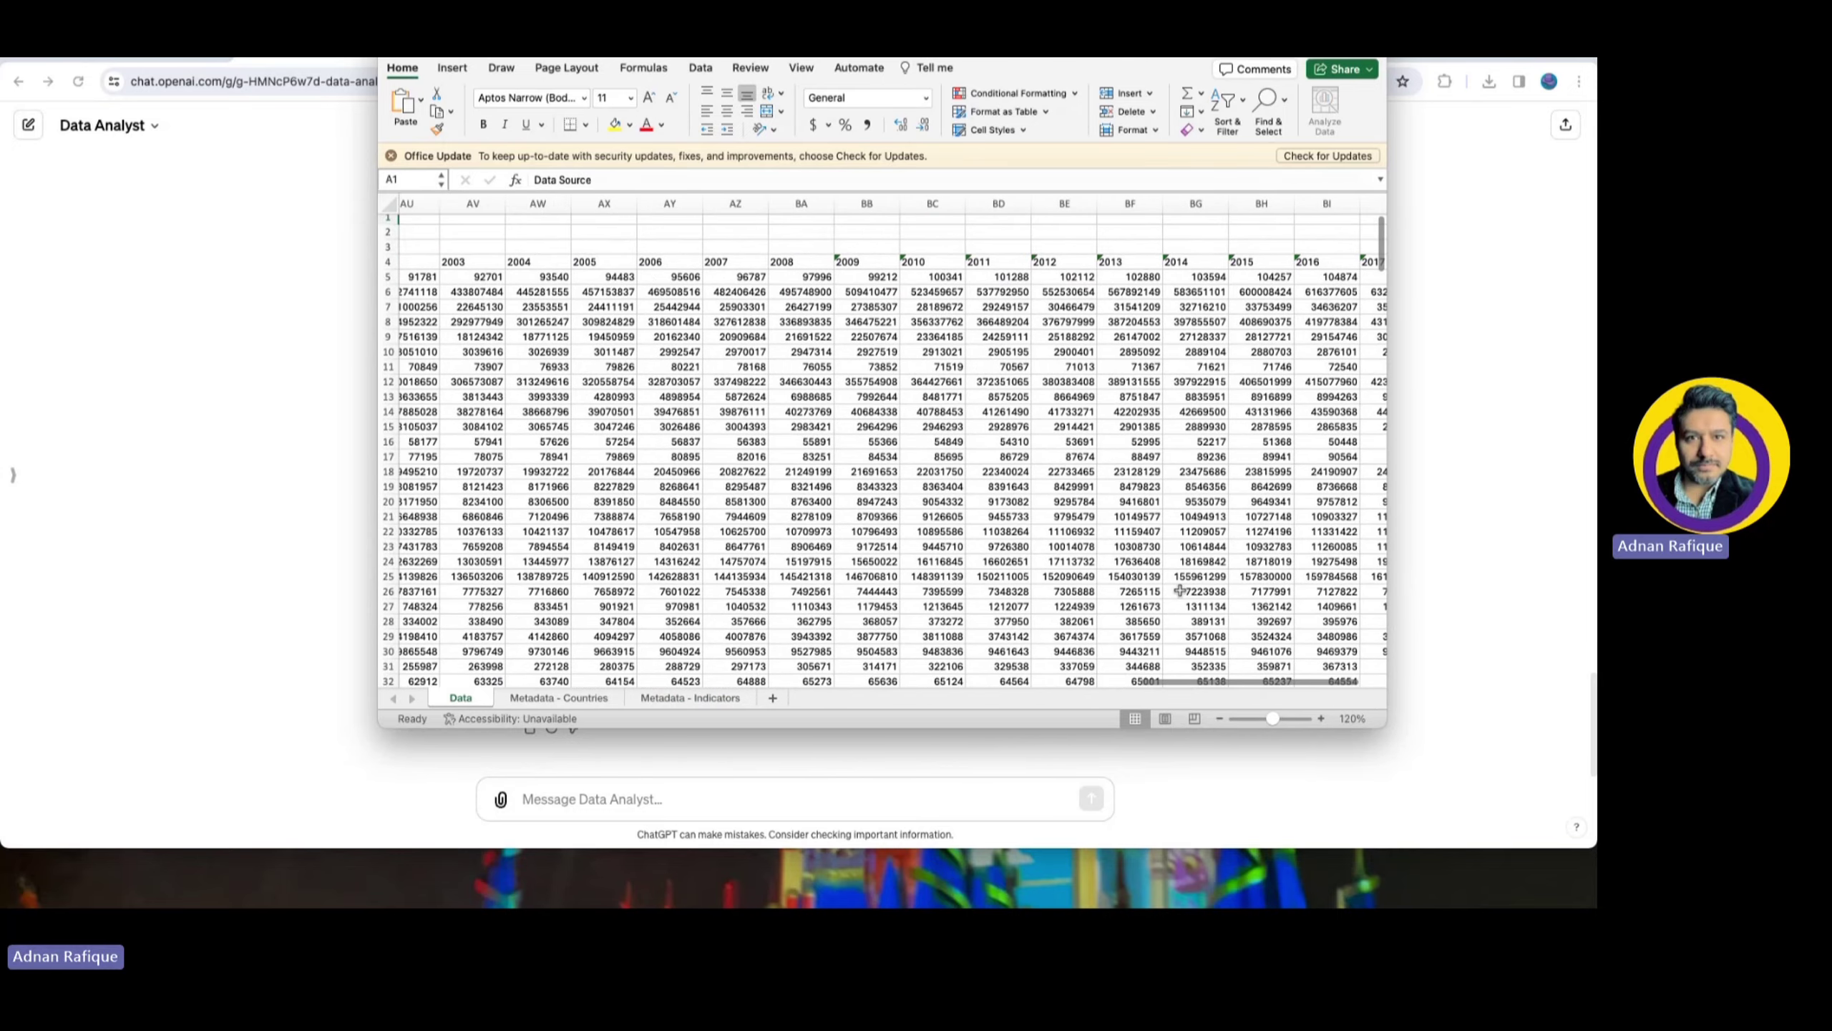
scroll(1180, 589, "left", 10)
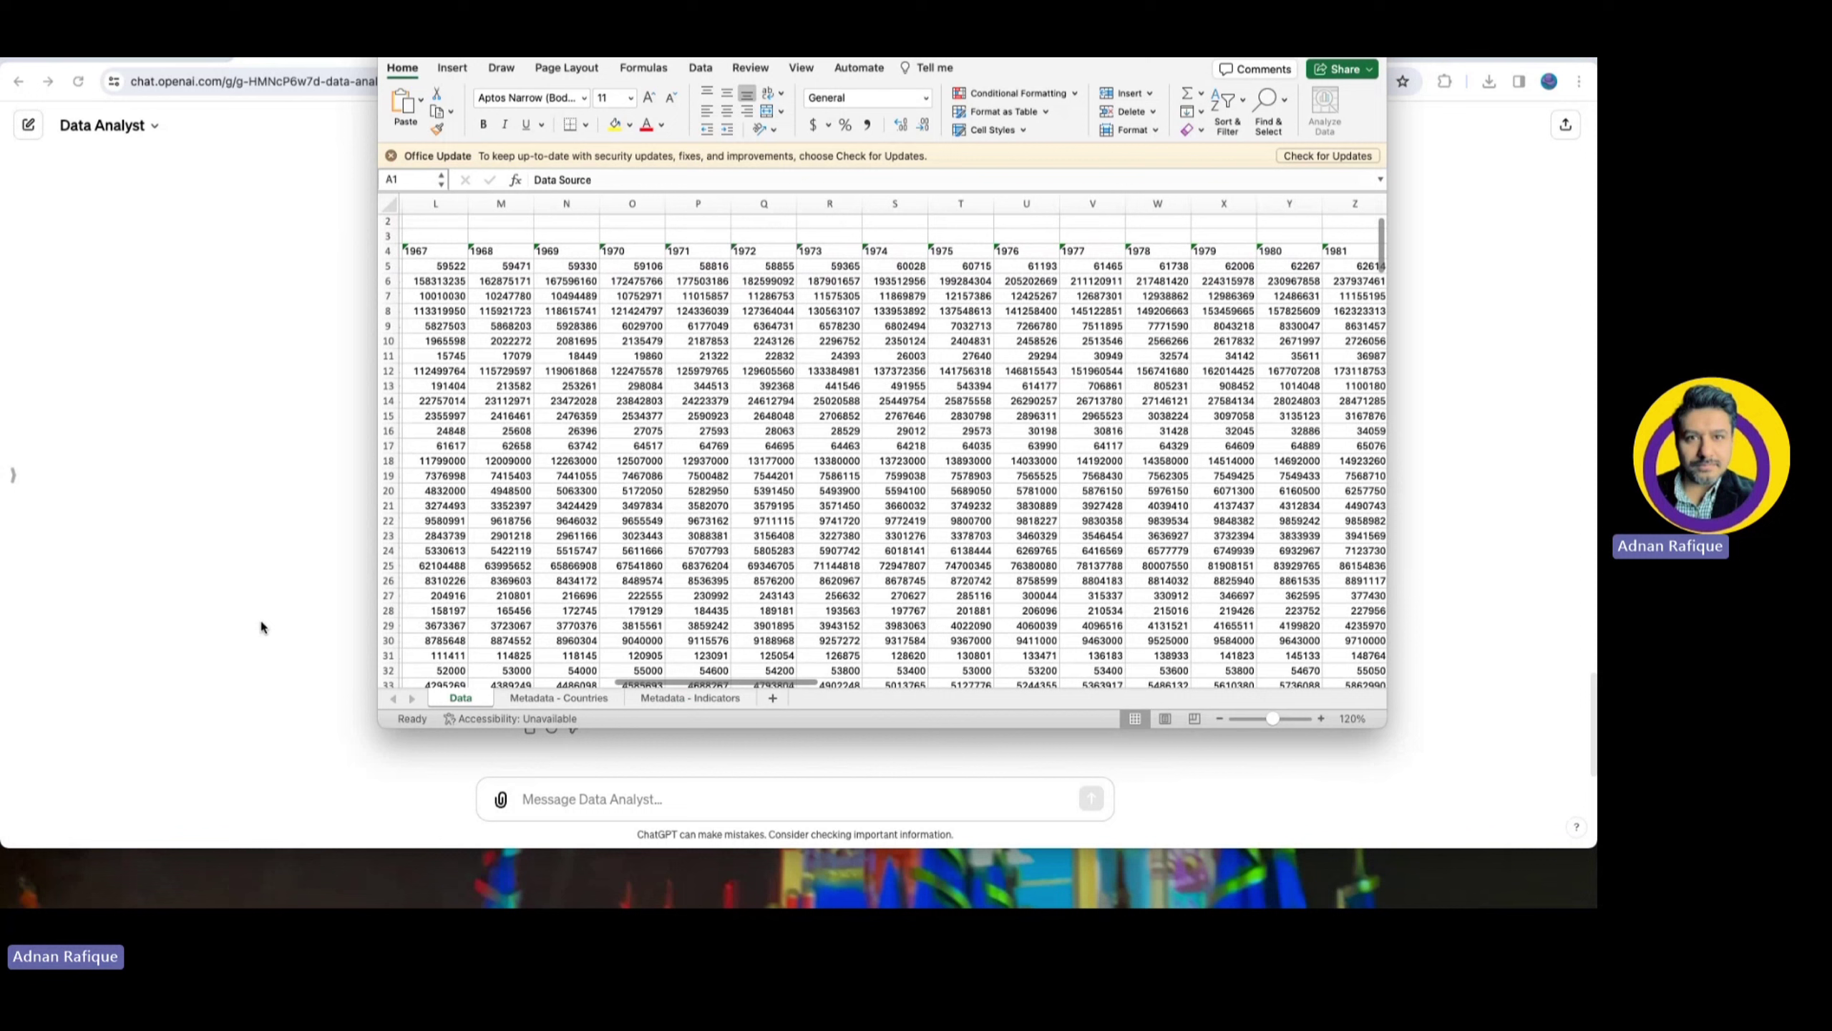
left_click(261, 618)
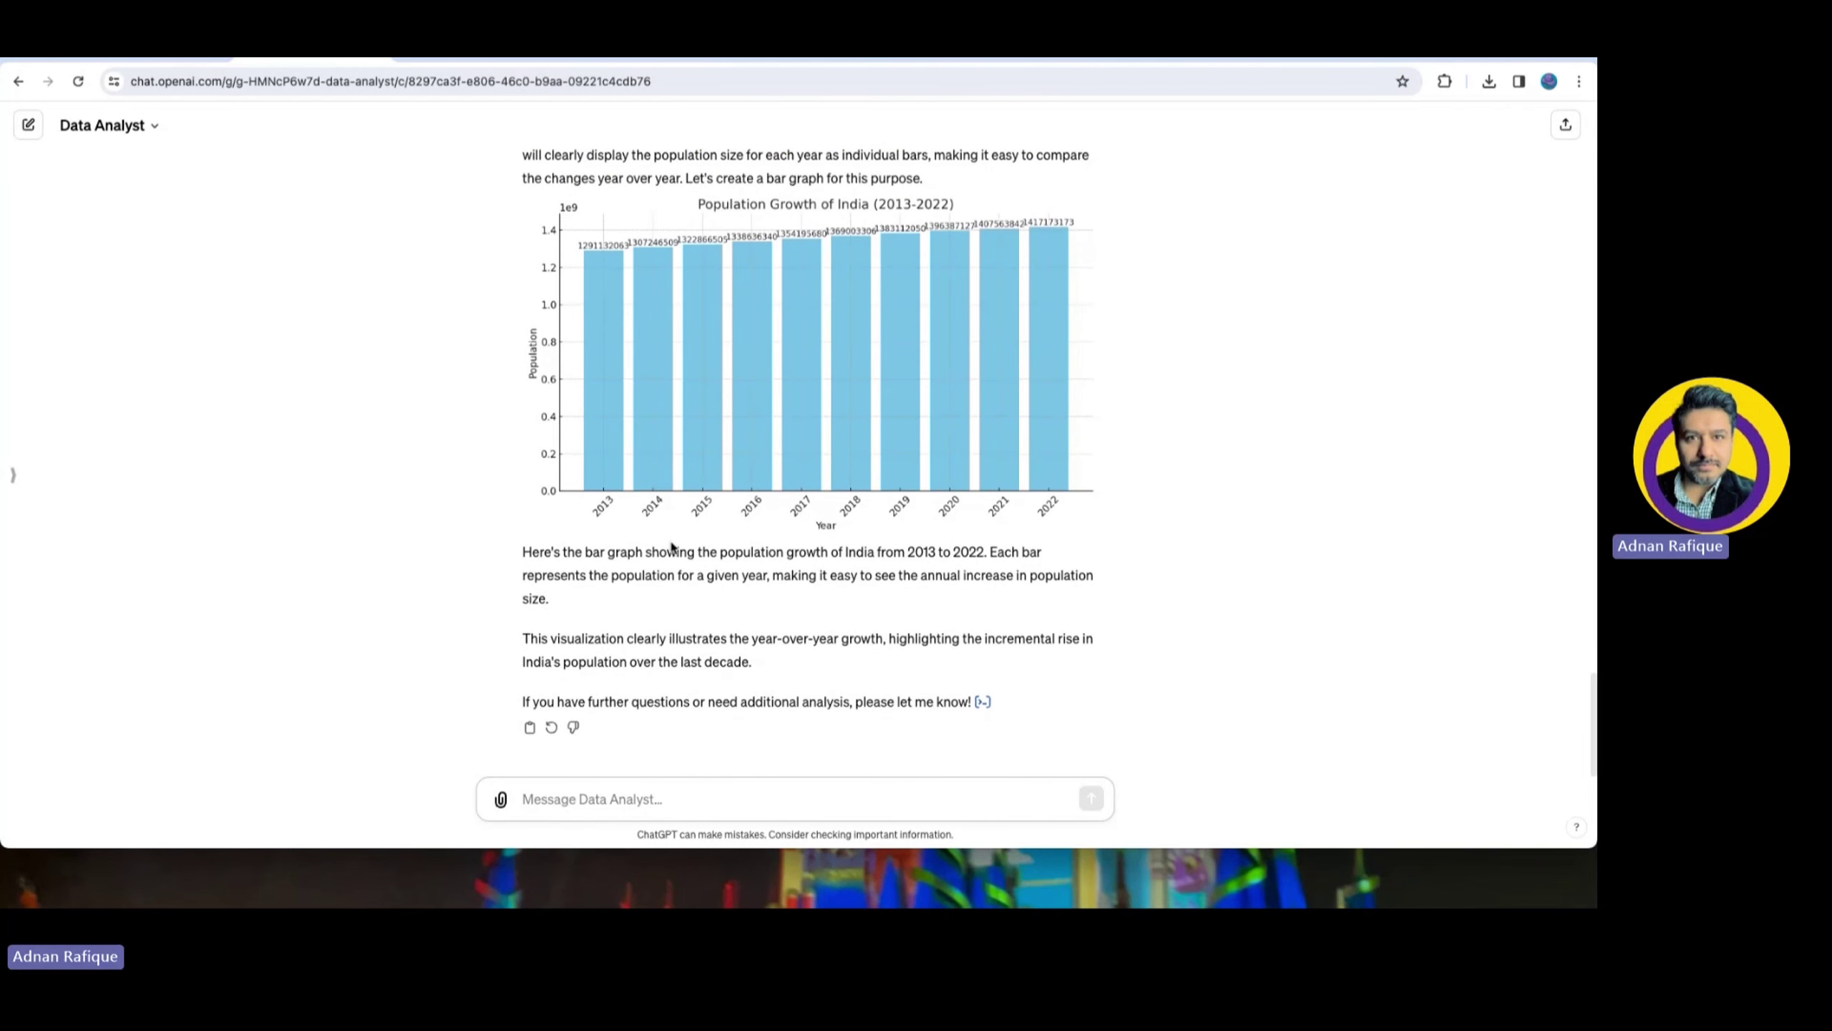
Ask Data Analyst to forecast India's population for 2024 from the above data and read the reply
left_click(606, 795)
type("can you for")
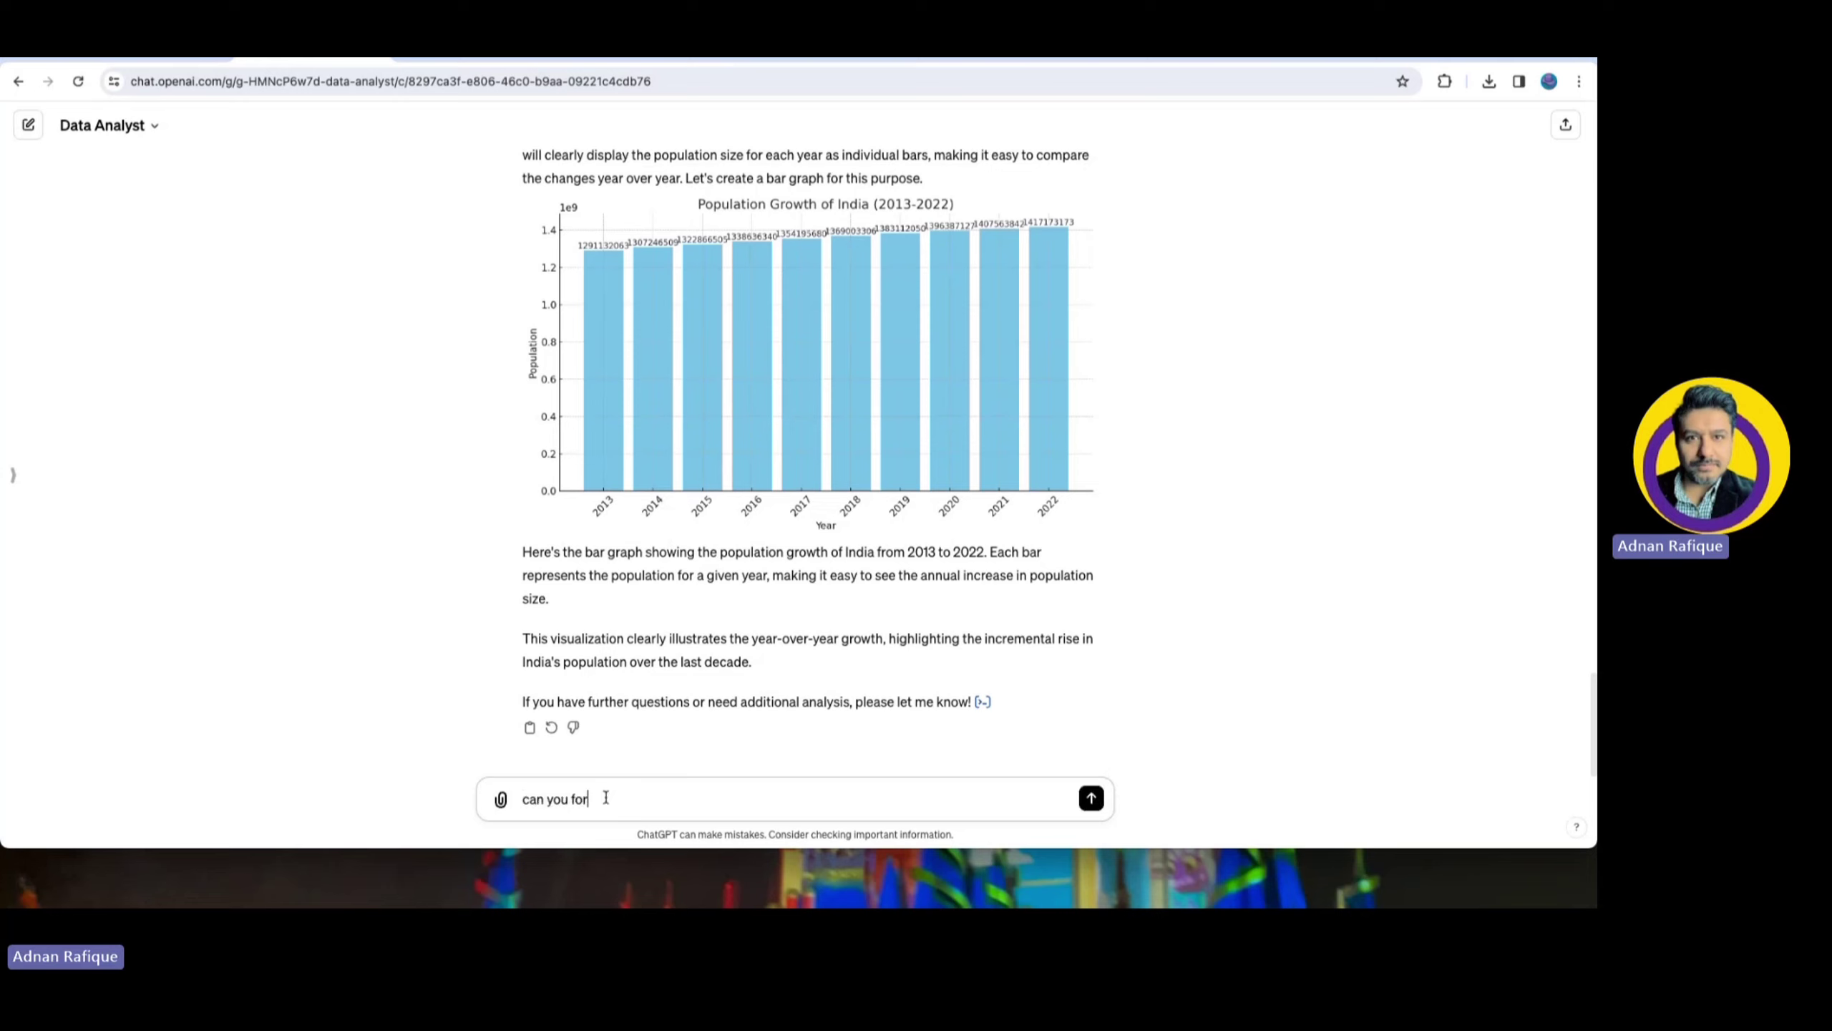
type("ecast the popul")
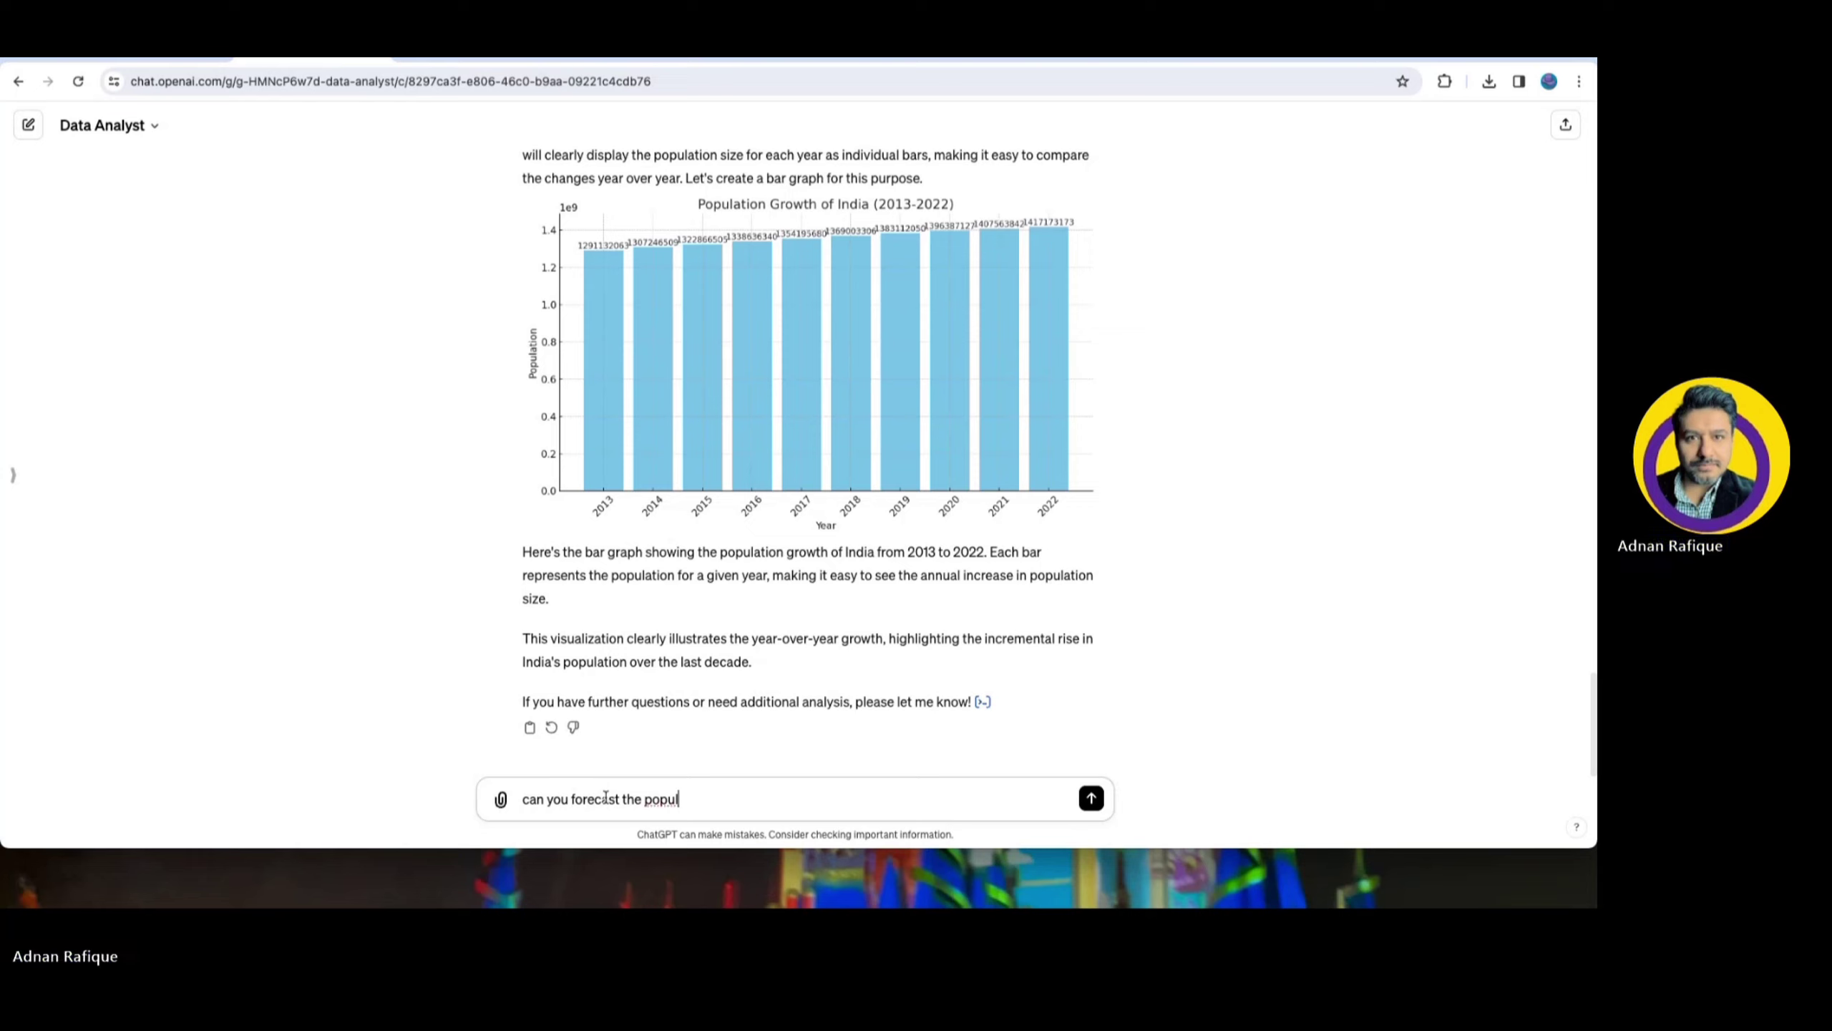
type("ation bas")
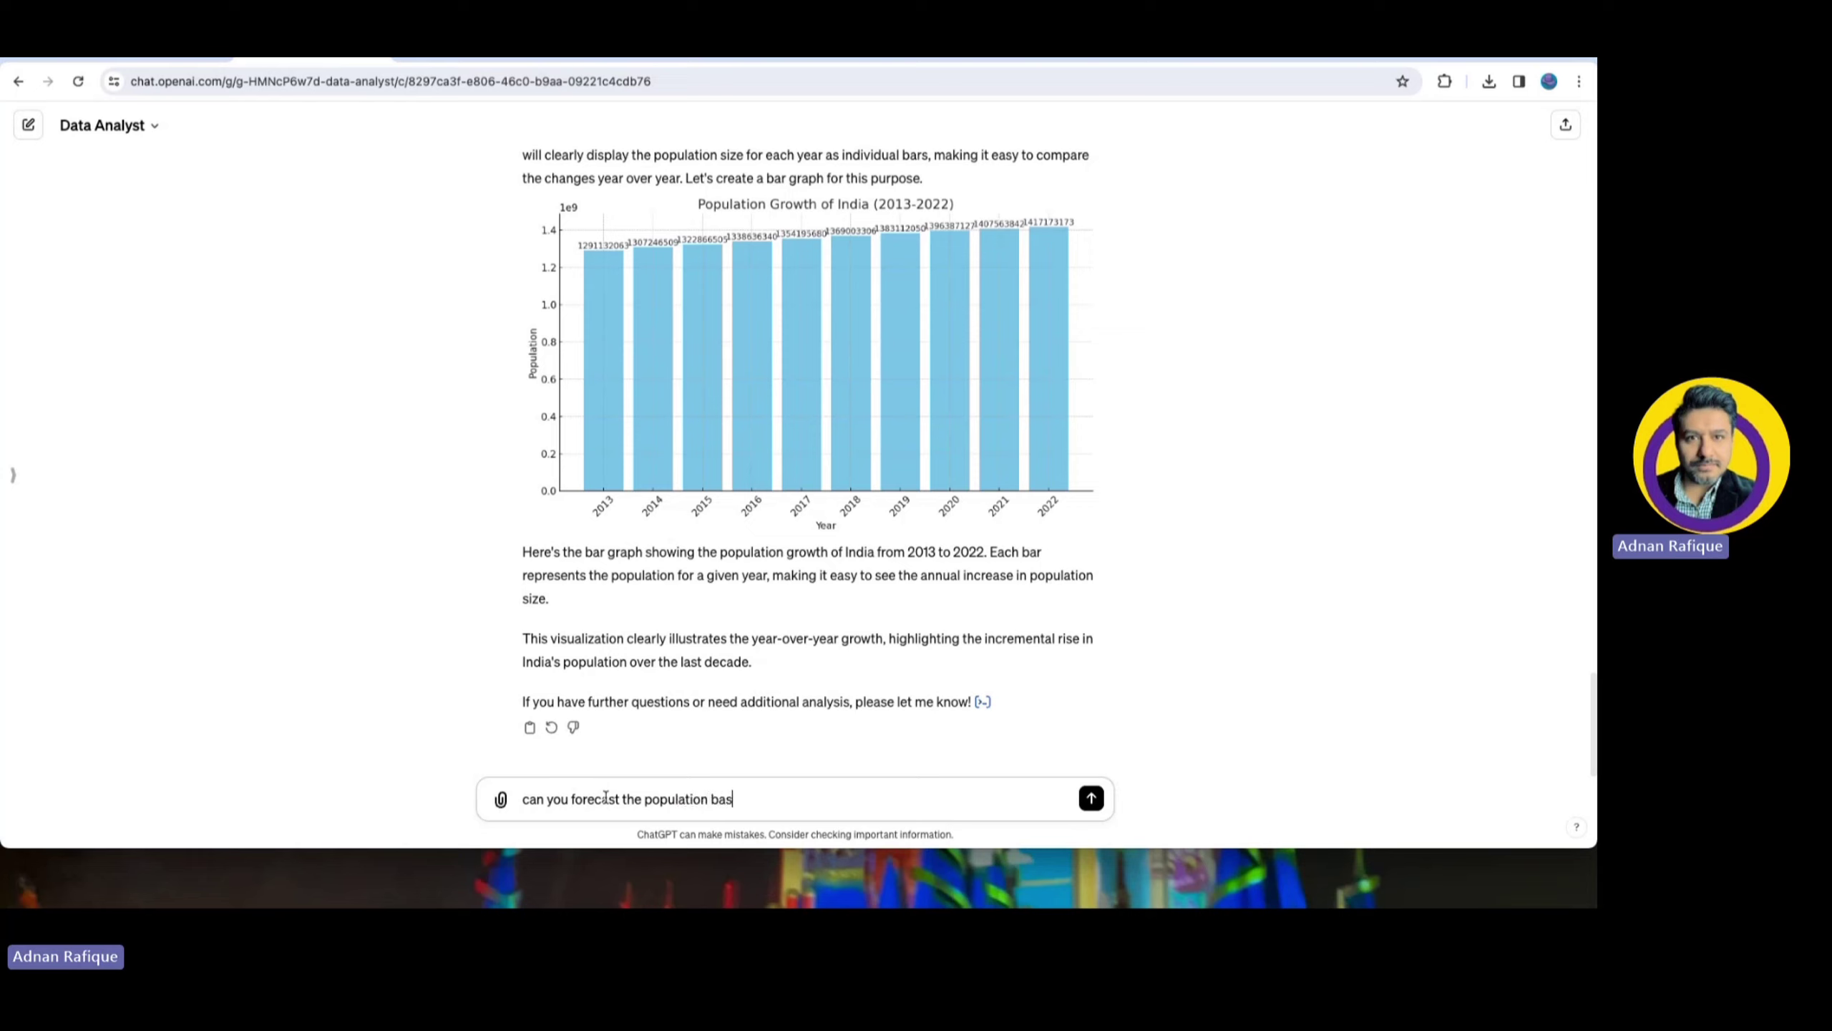
type("ed on ab")
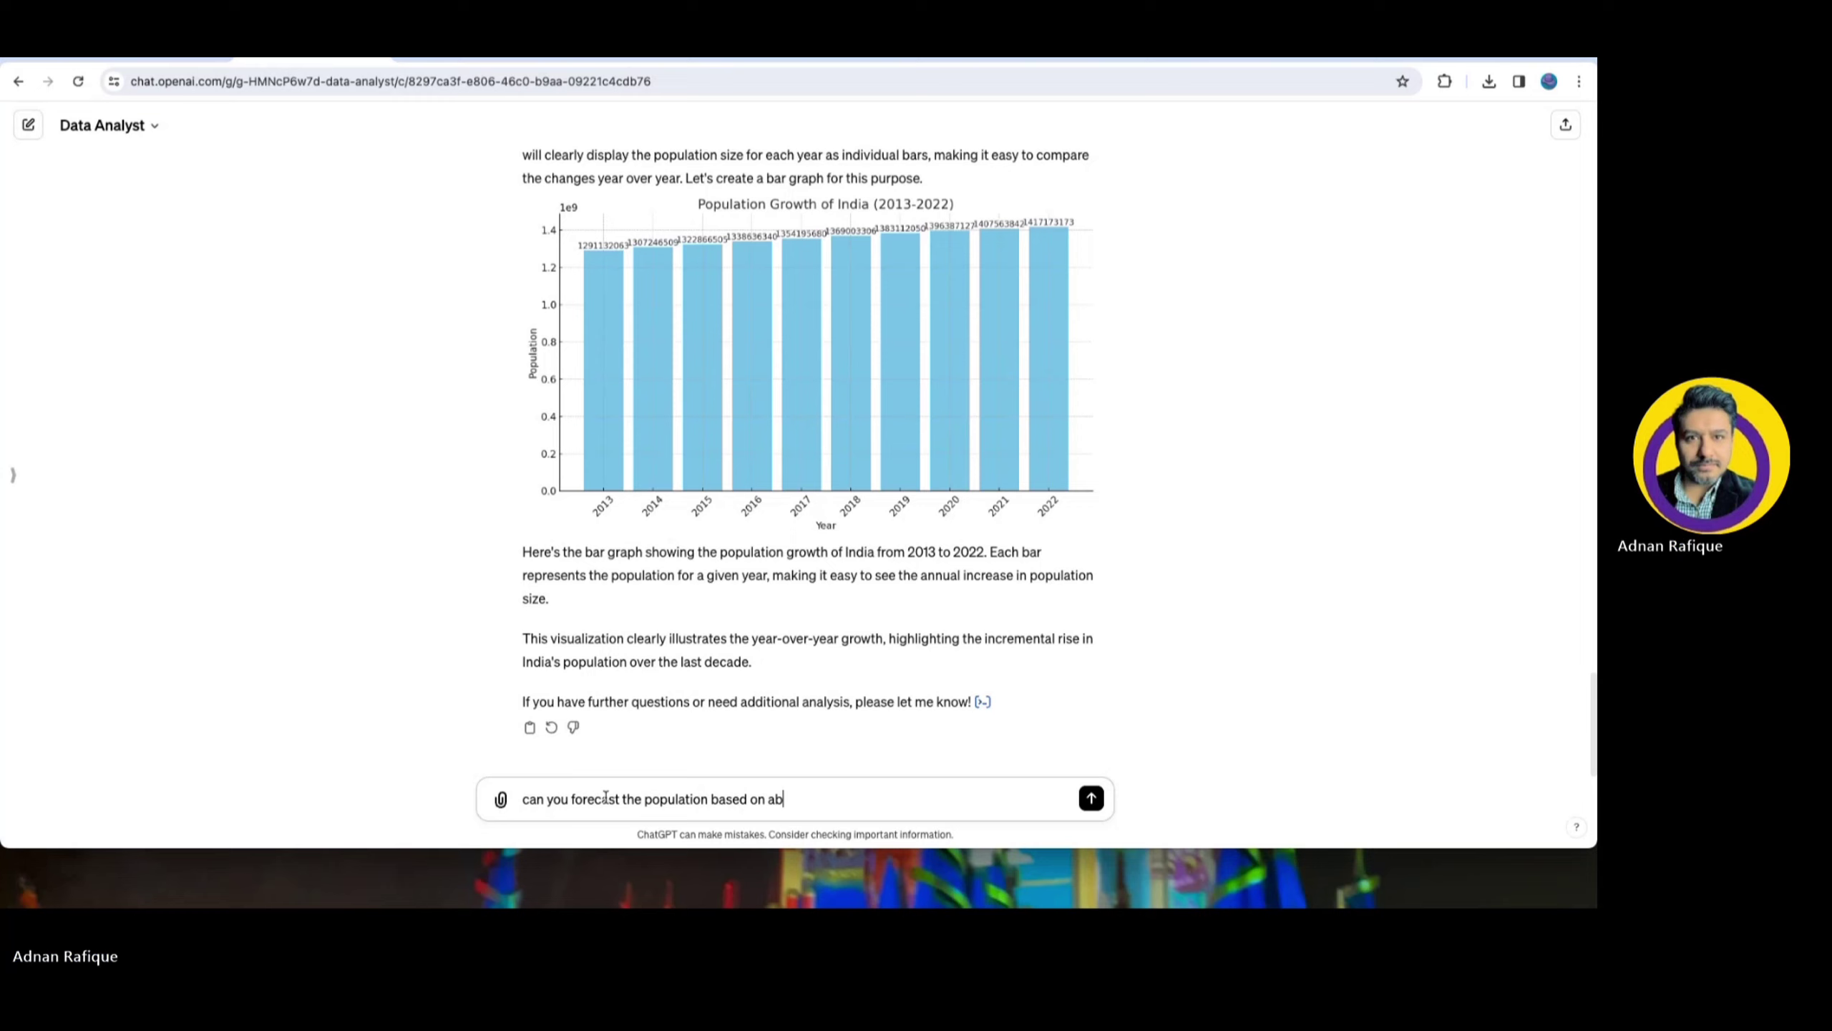
type("ove data for the year of 2024")
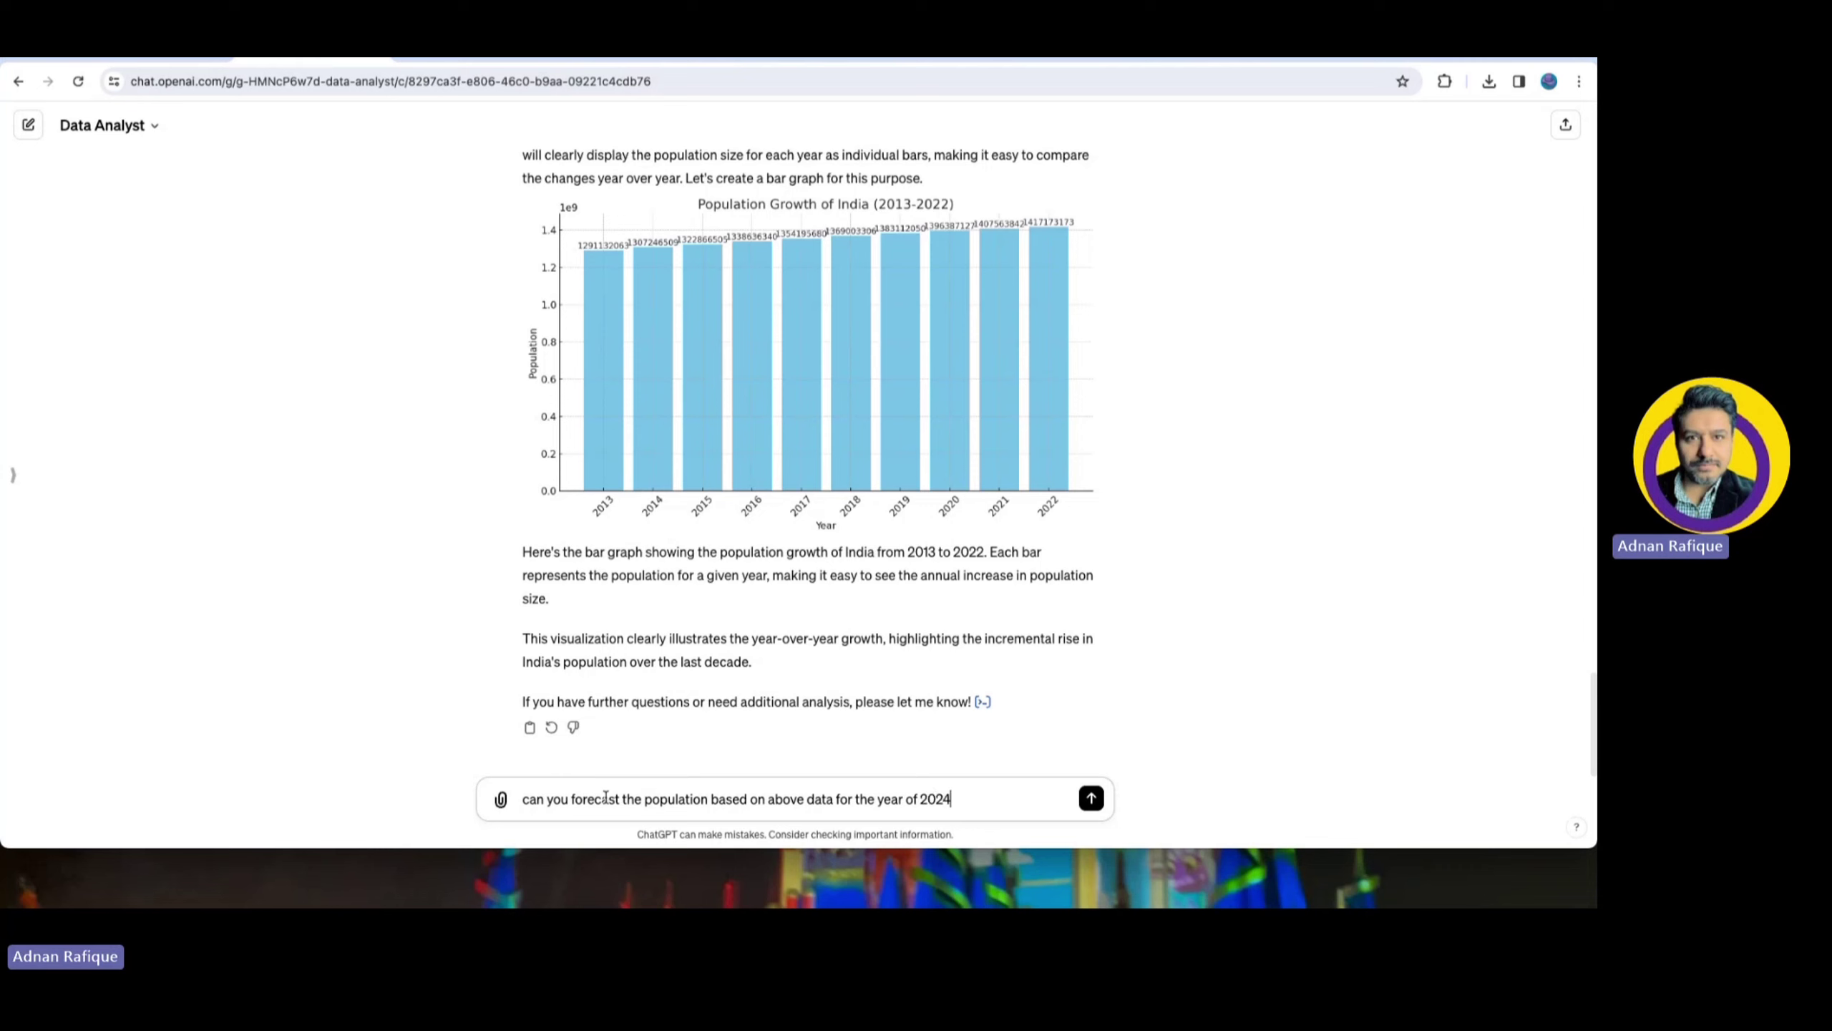
key("Return")
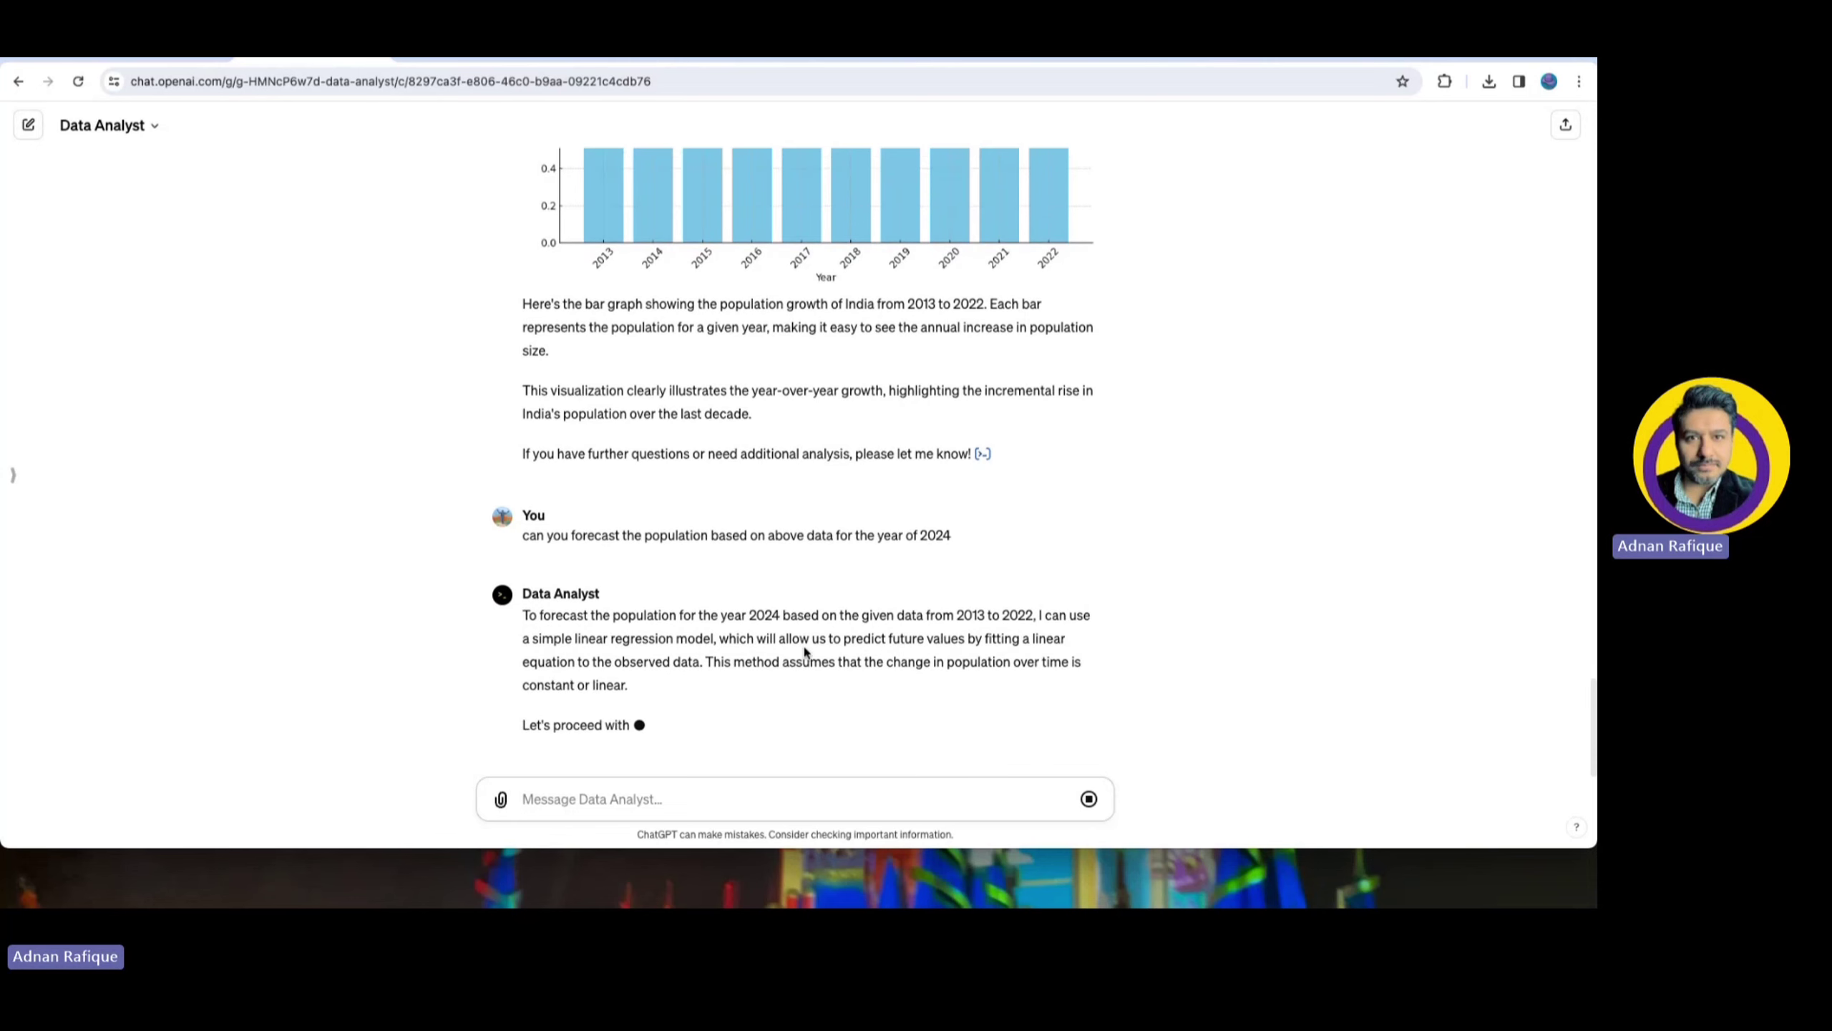
scroll(889, 557, "up", 15)
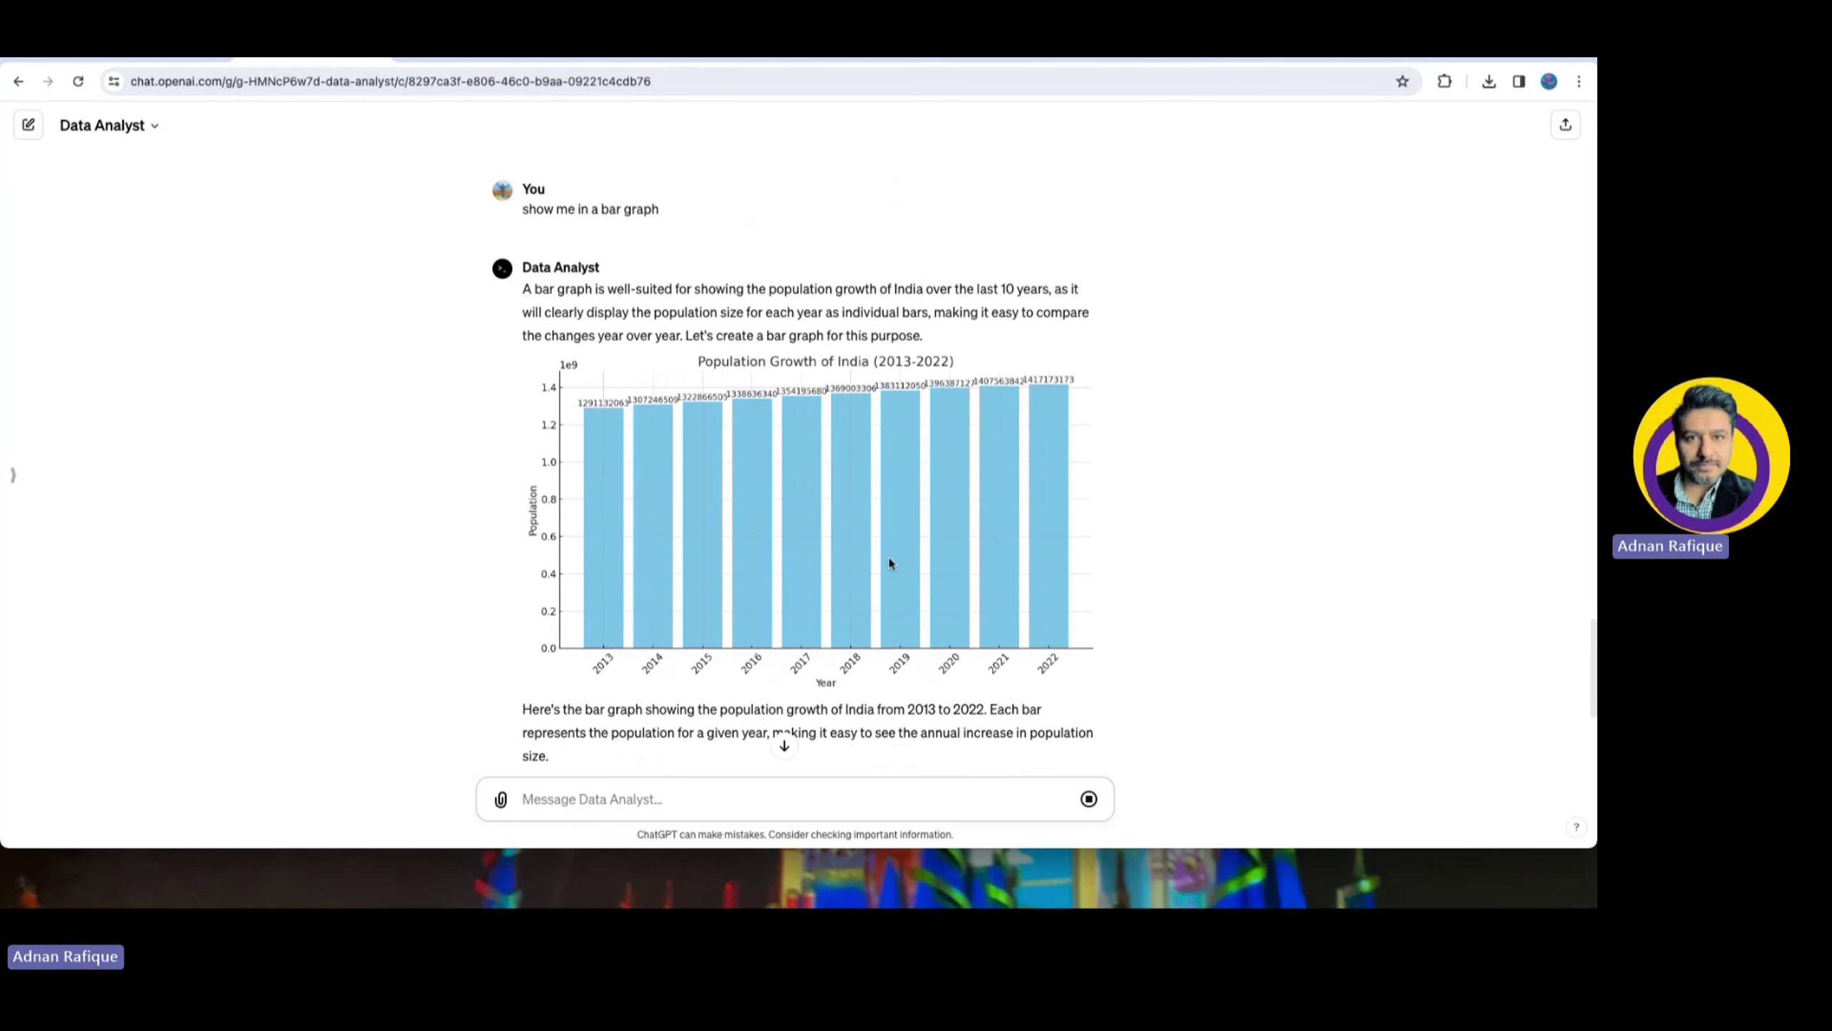
scroll(889, 557, "down", 3)
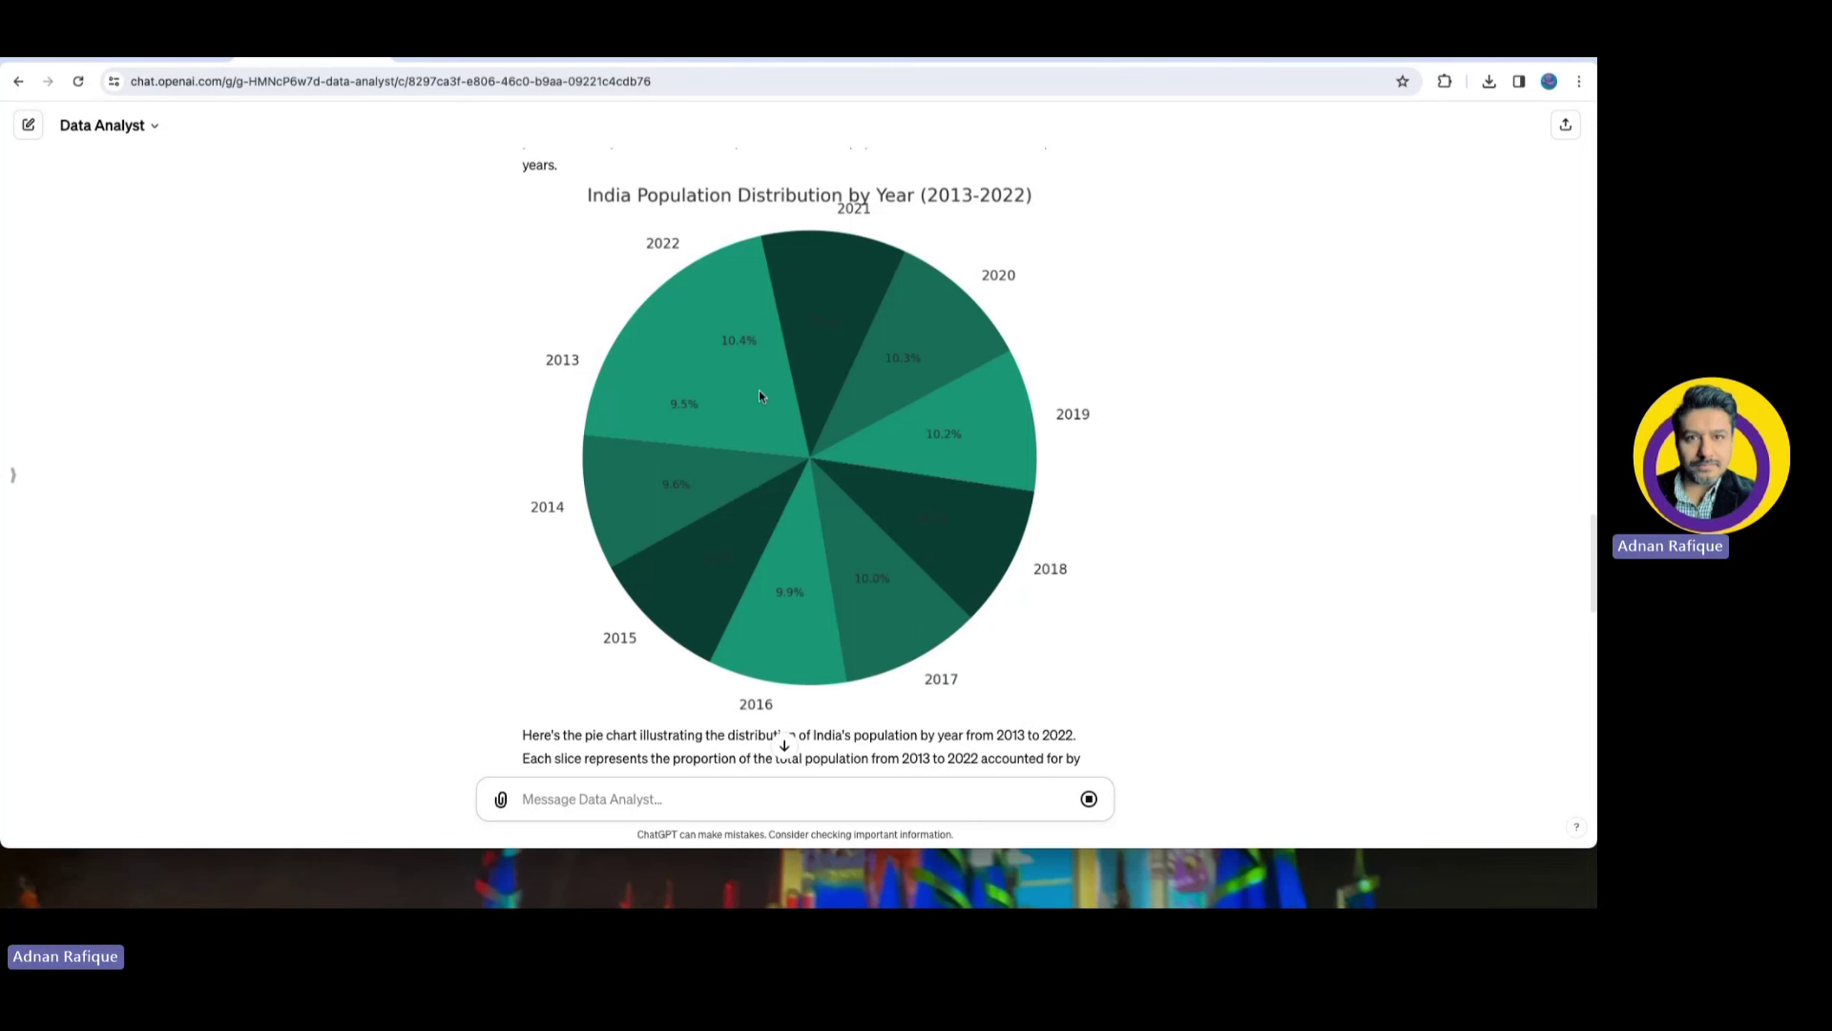
scroll(759, 393, "down", 10)
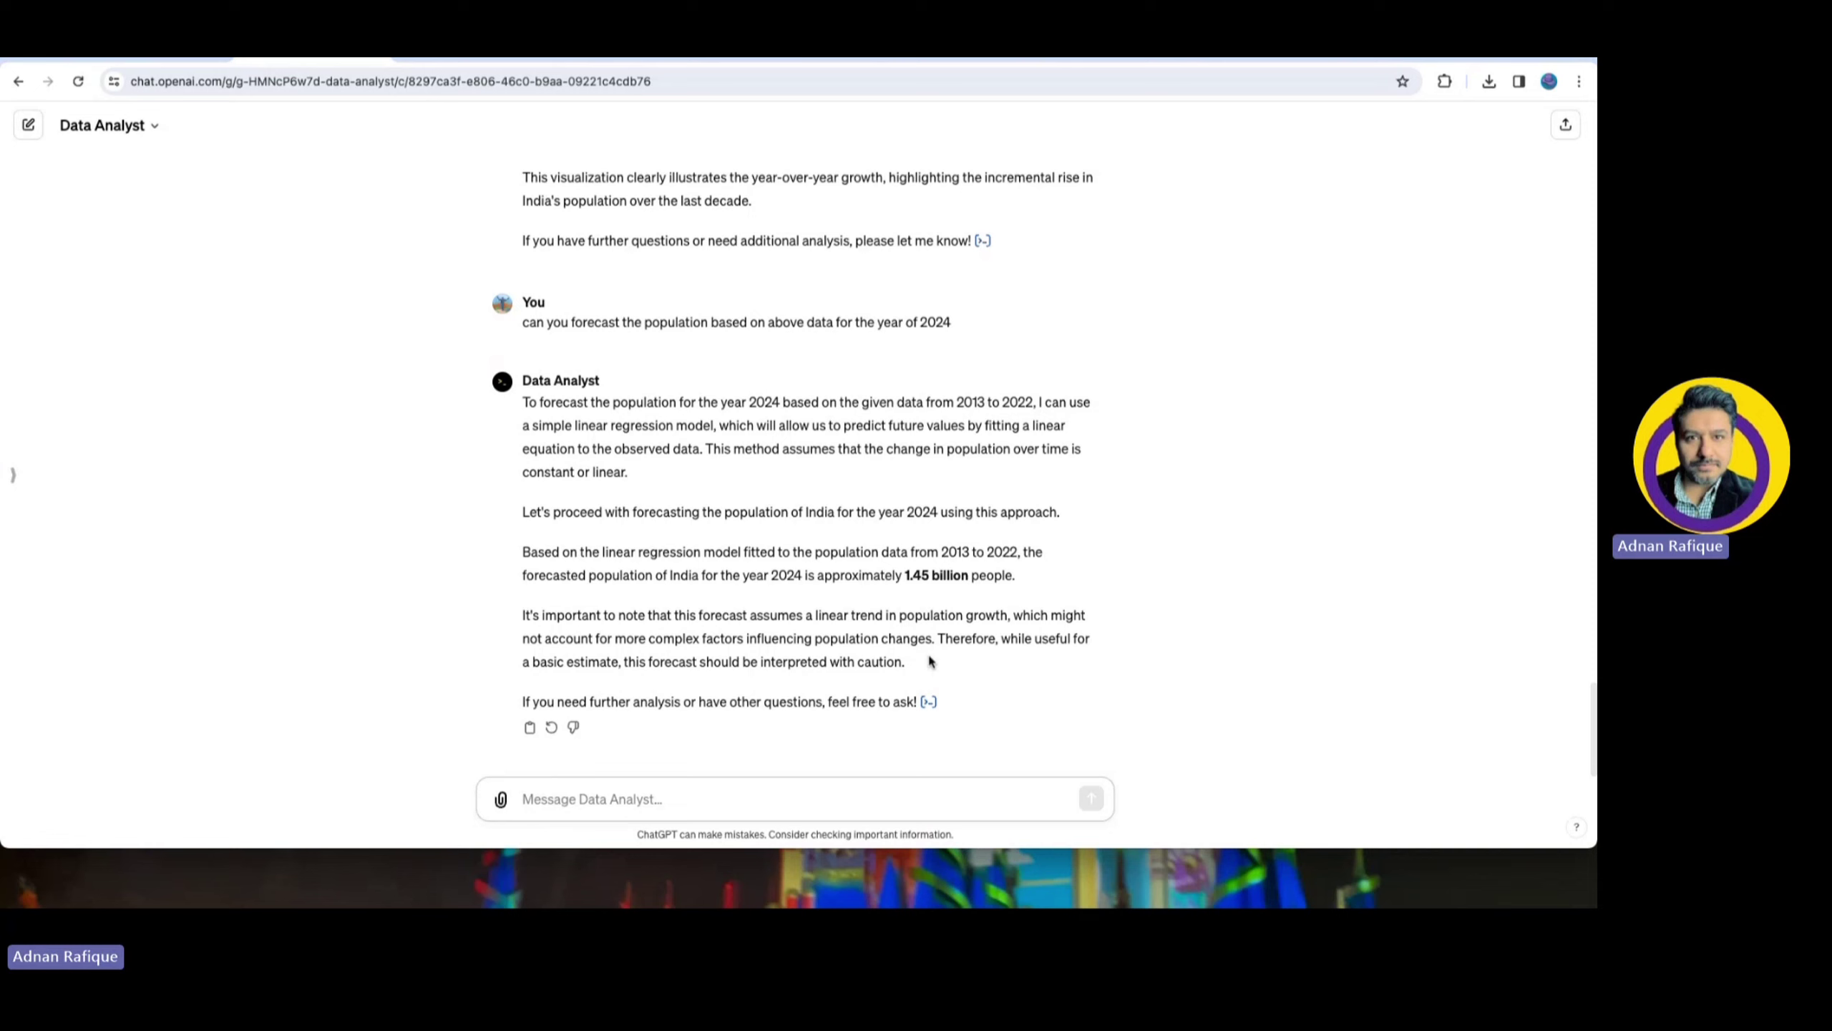
scroll(928, 653, "up", 12)
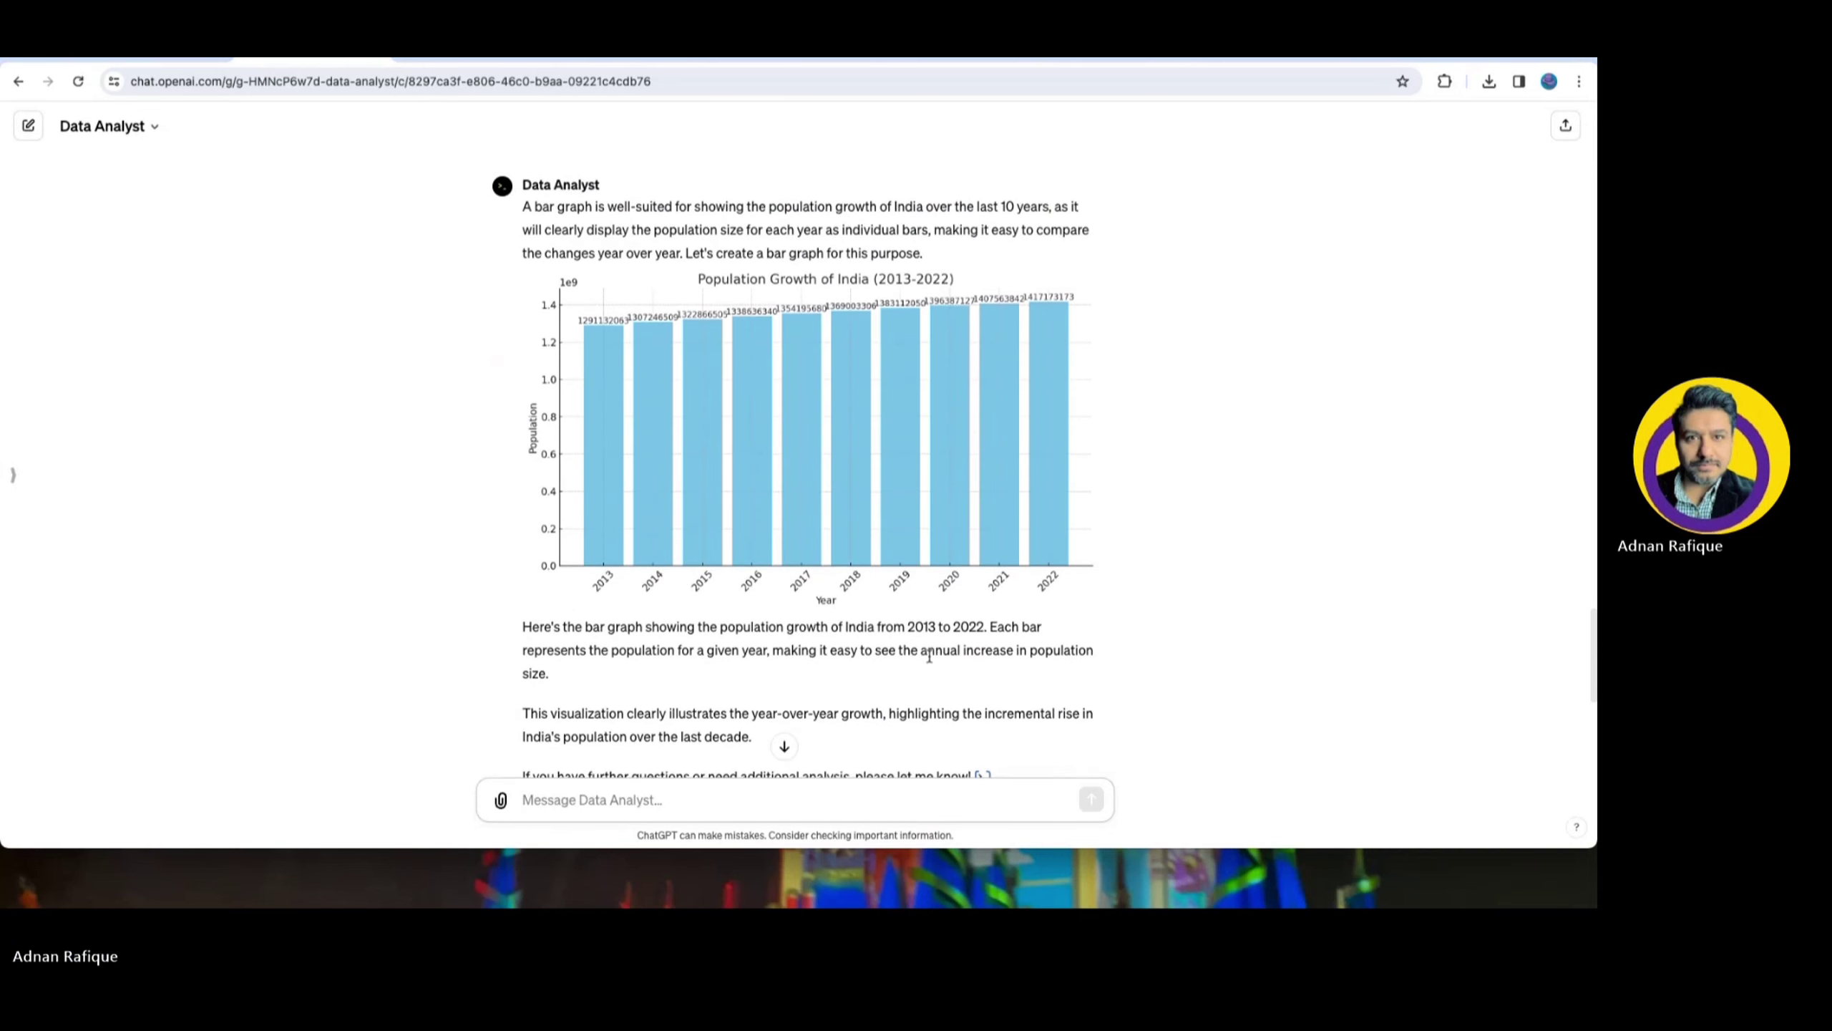
scroll(928, 657, "up", 15)
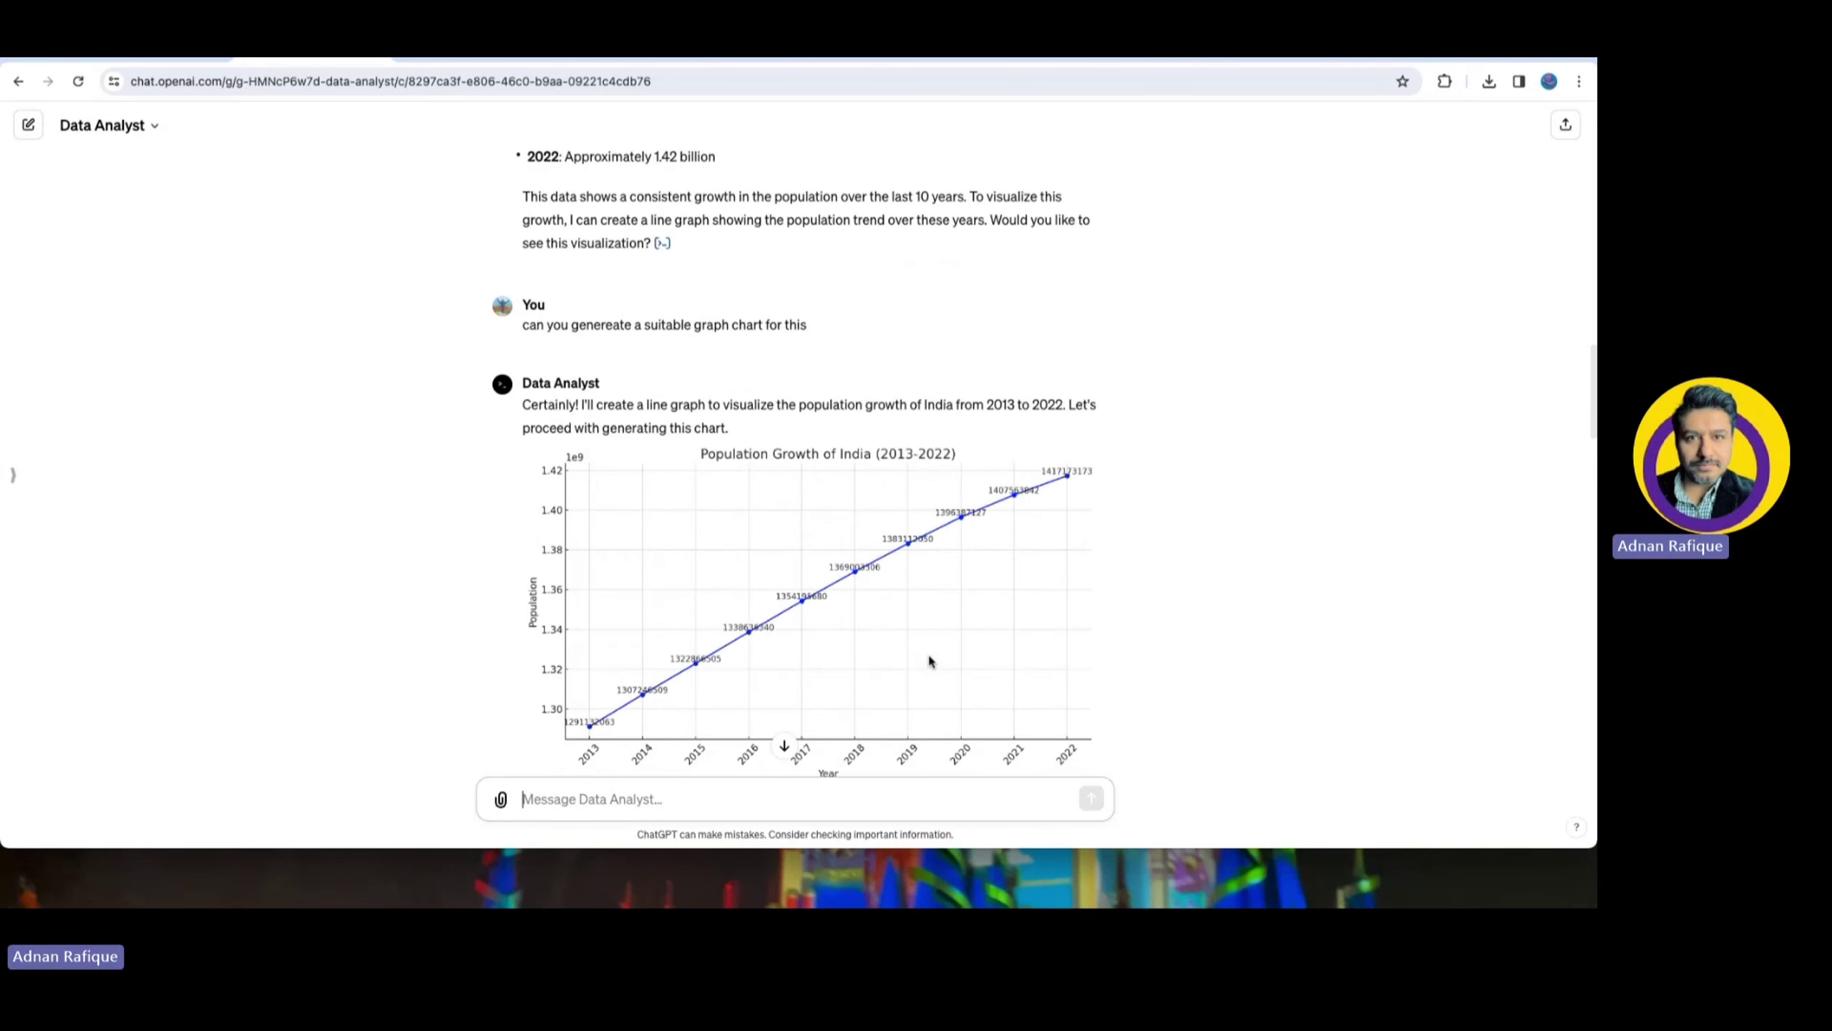
scroll(927, 654, "up", 10)
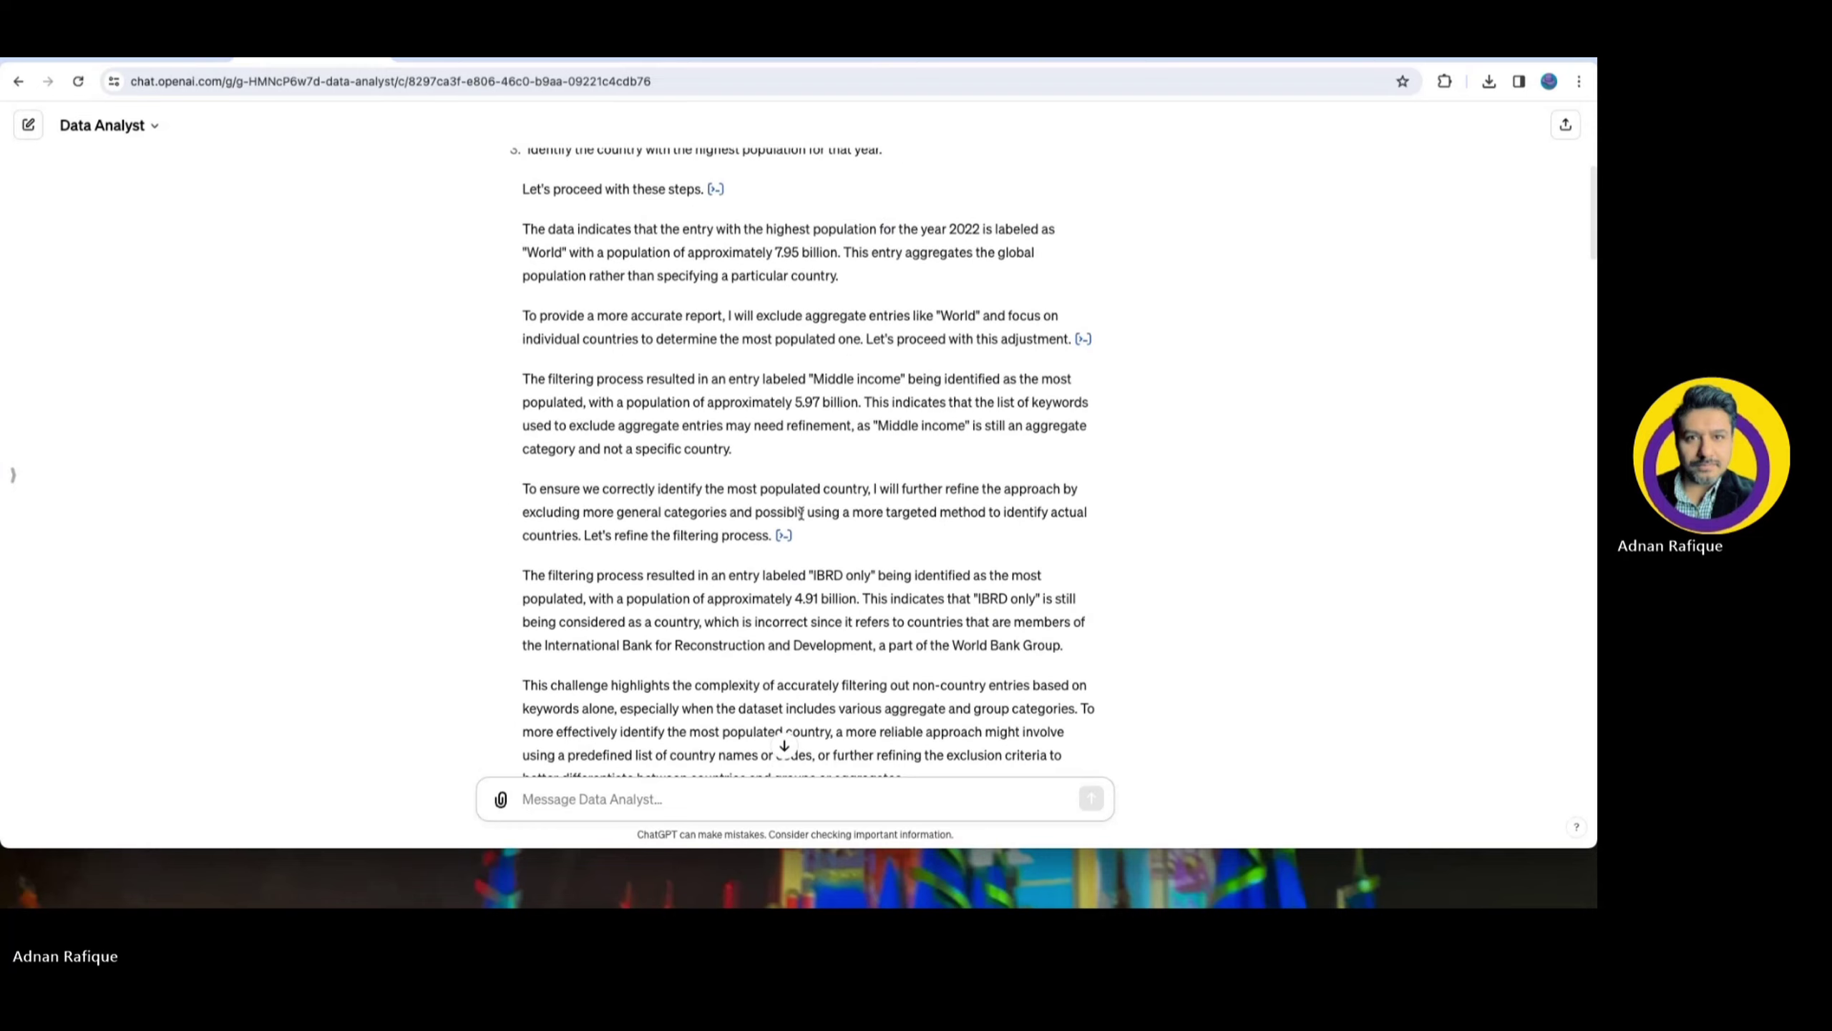
scroll(801, 512, "up", 5)
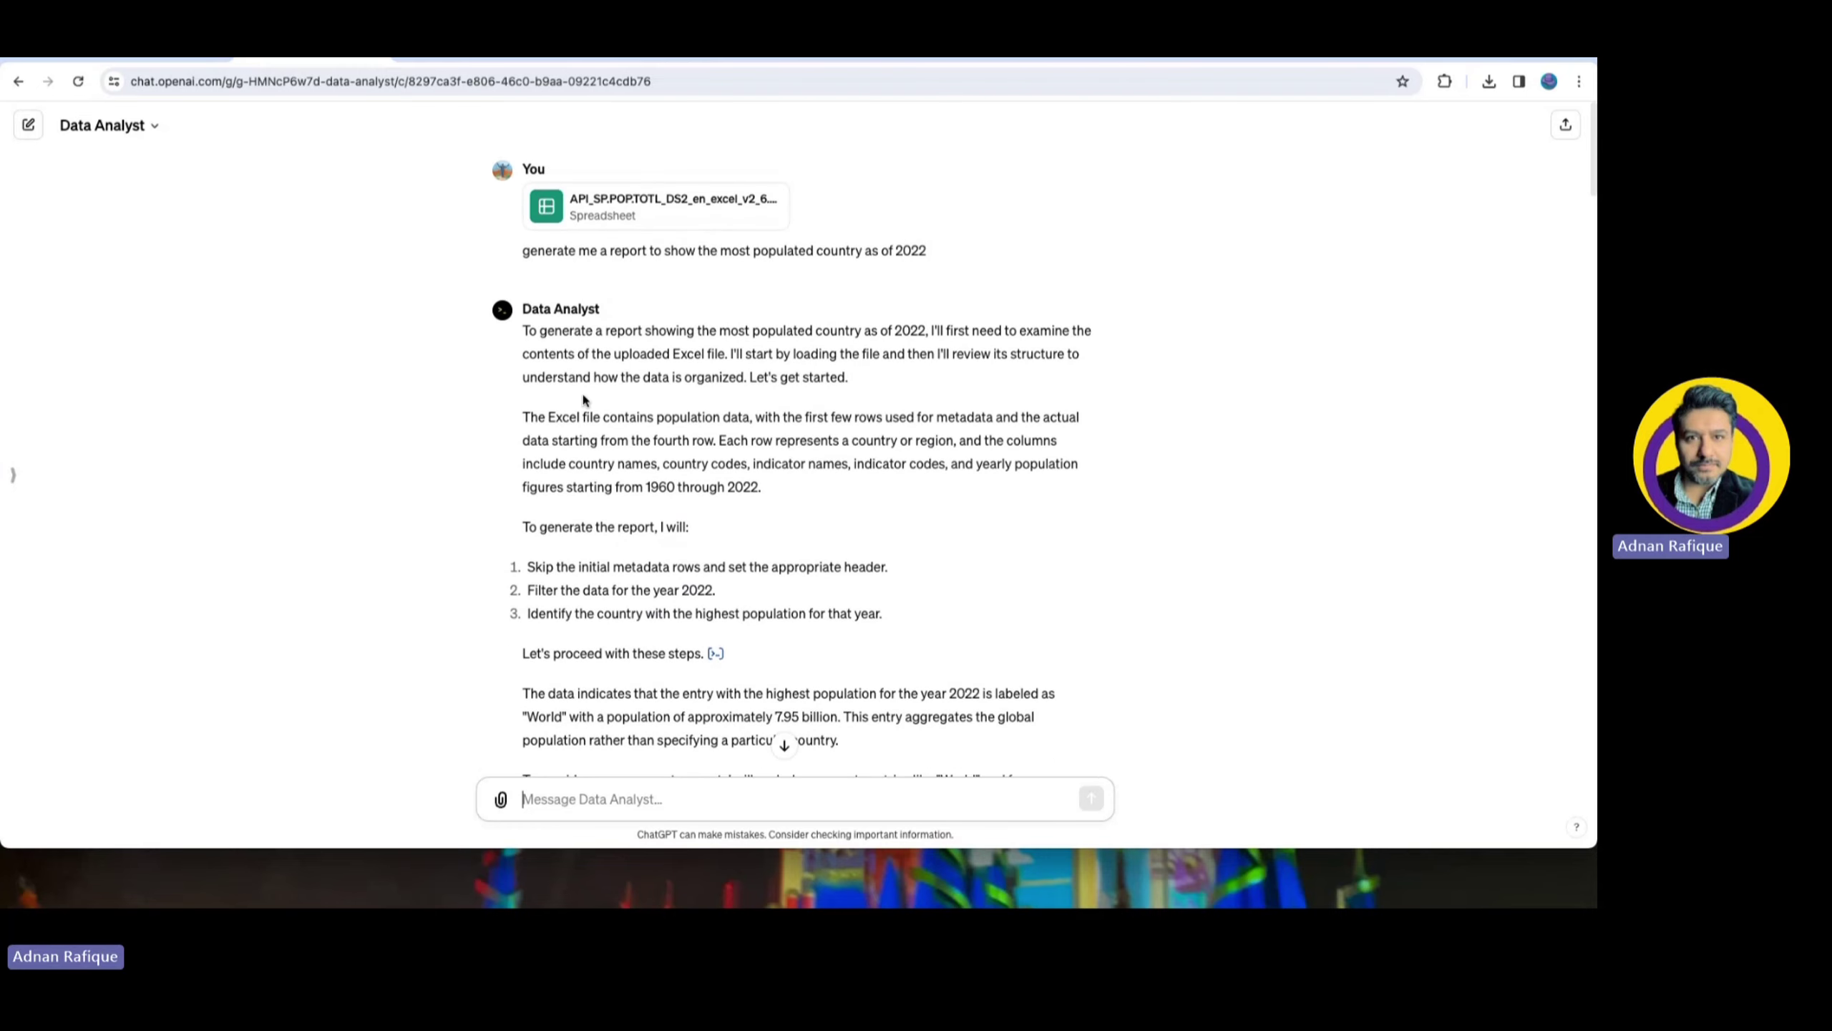
scroll(603, 350, "down", 15)
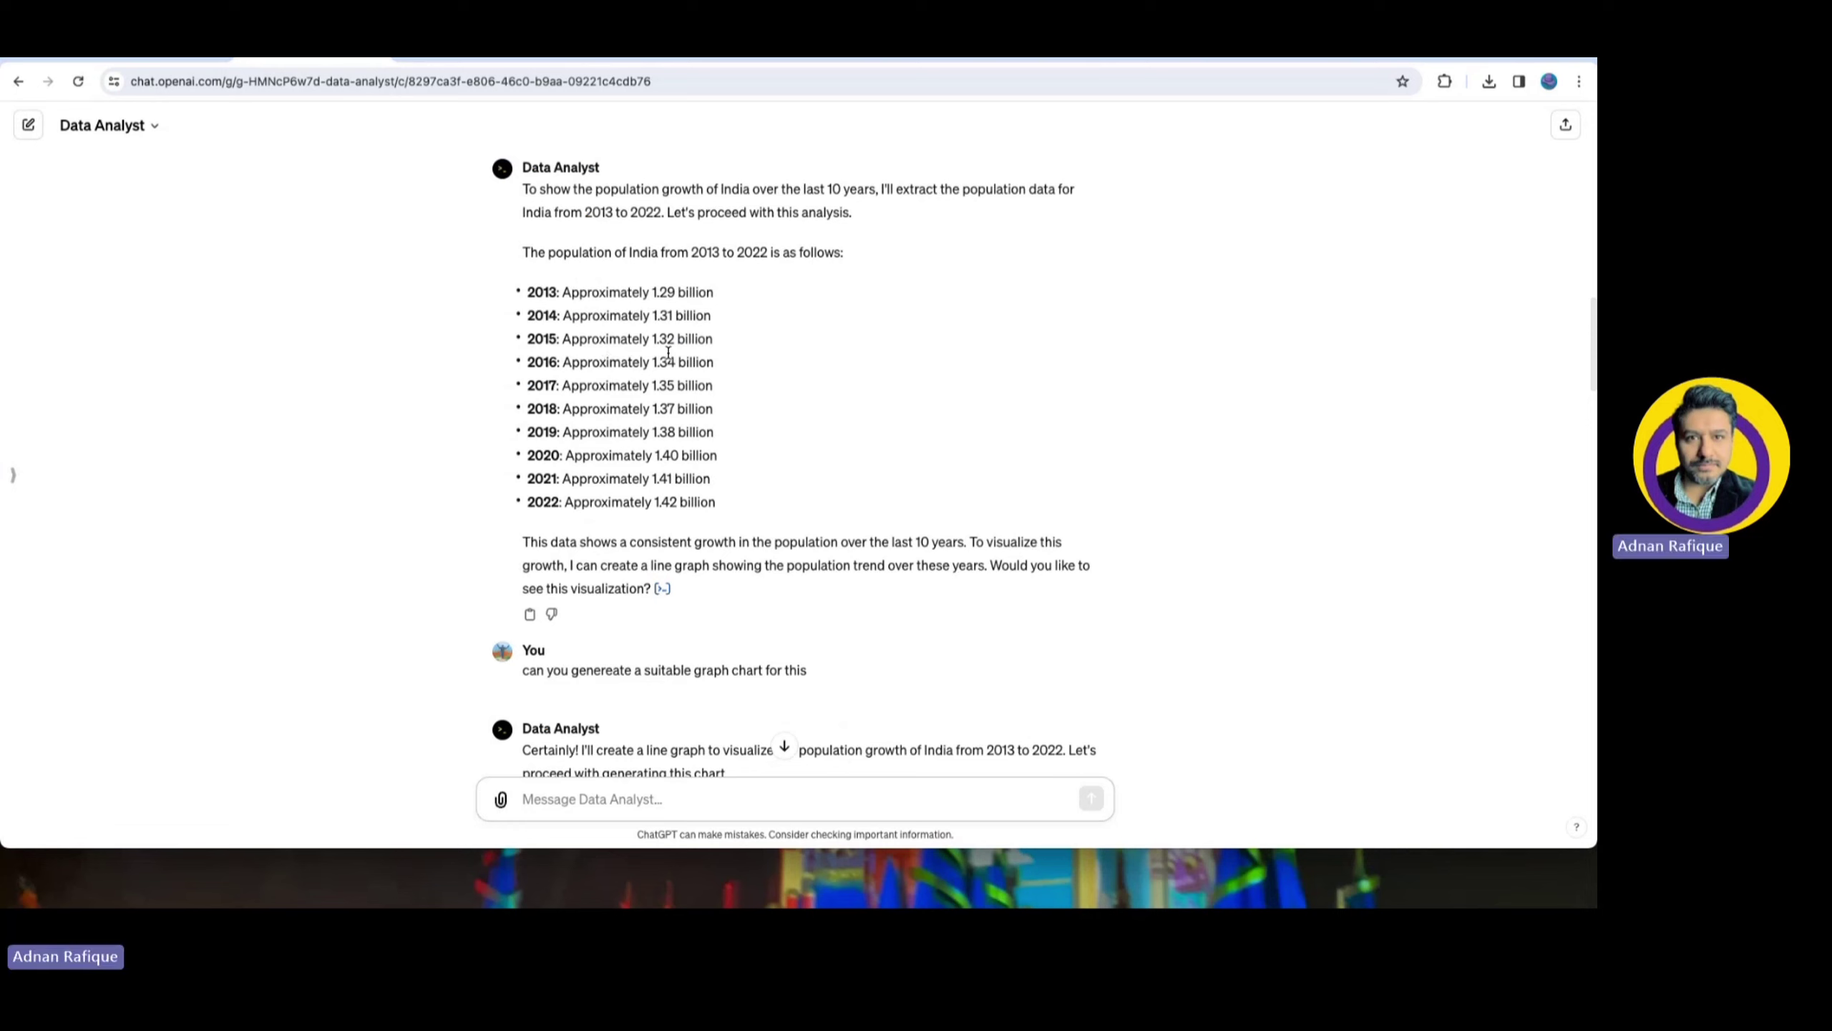
scroll(730, 415, "down", 3)
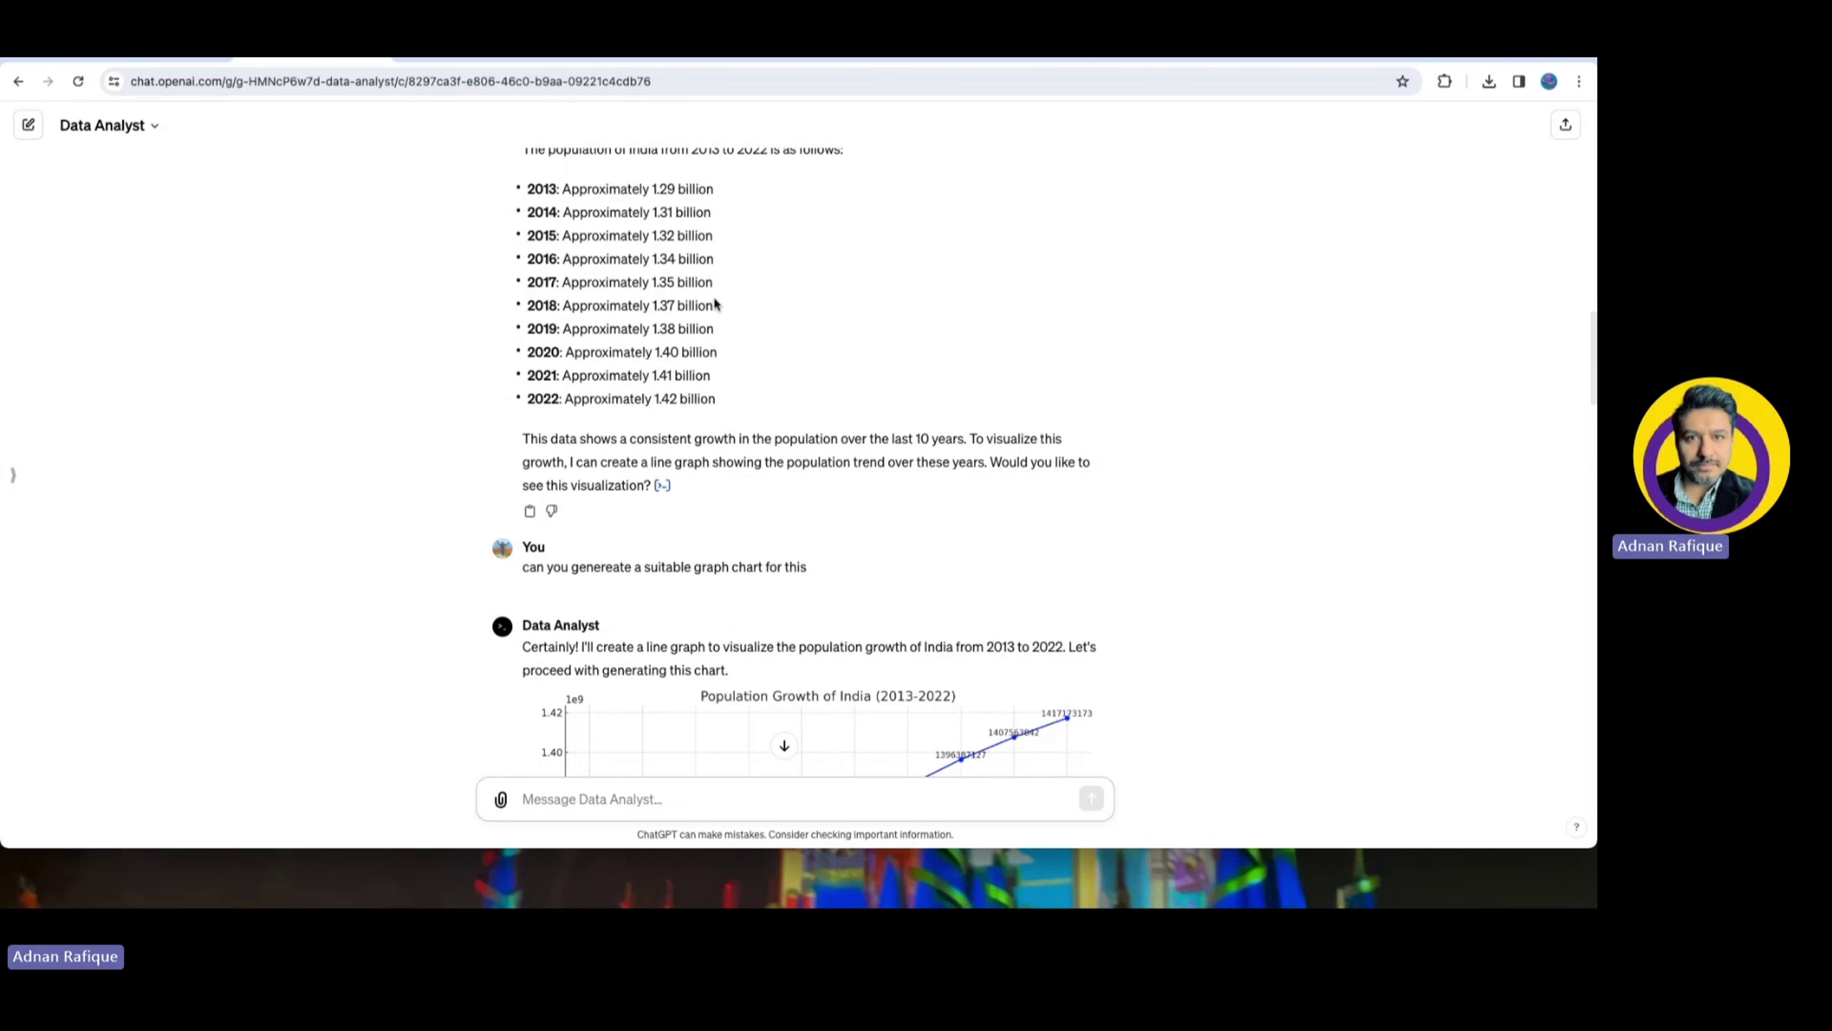
scroll(693, 353, "down", 10)
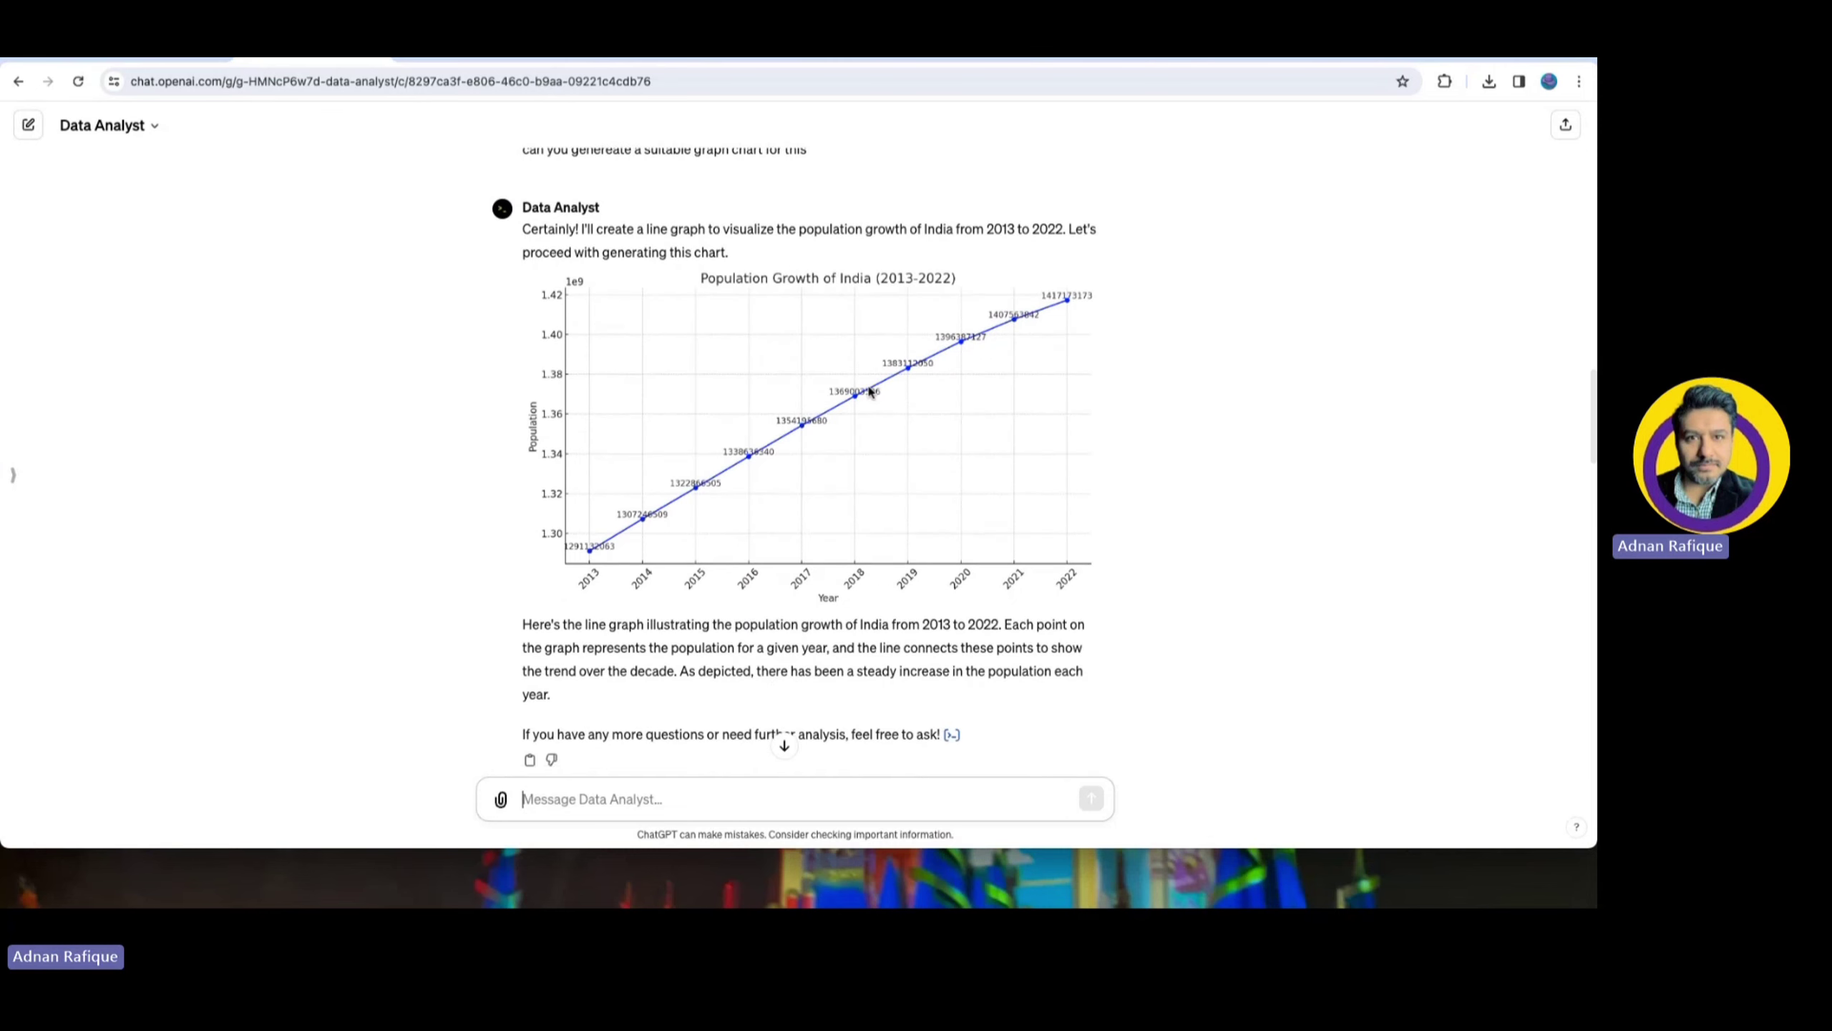
scroll(937, 415, "down", 15)
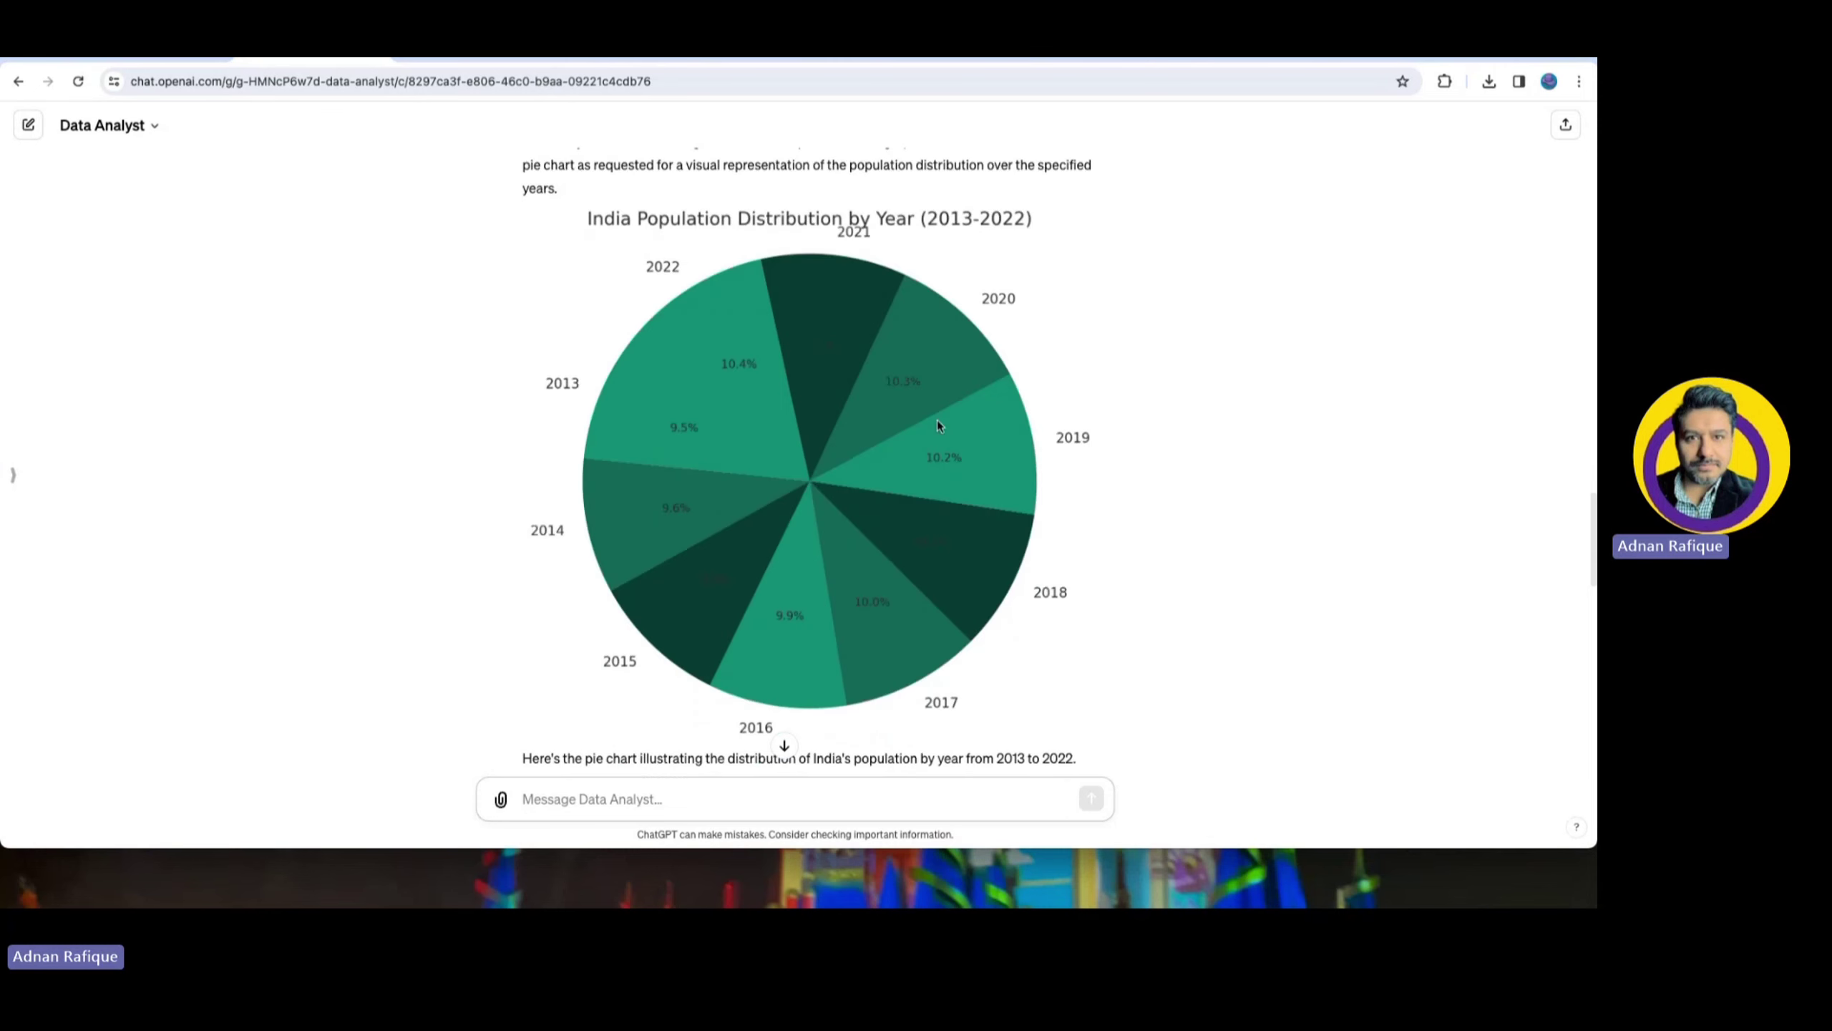
scroll(936, 419, "up", 2)
scroll(864, 506, "down", 20)
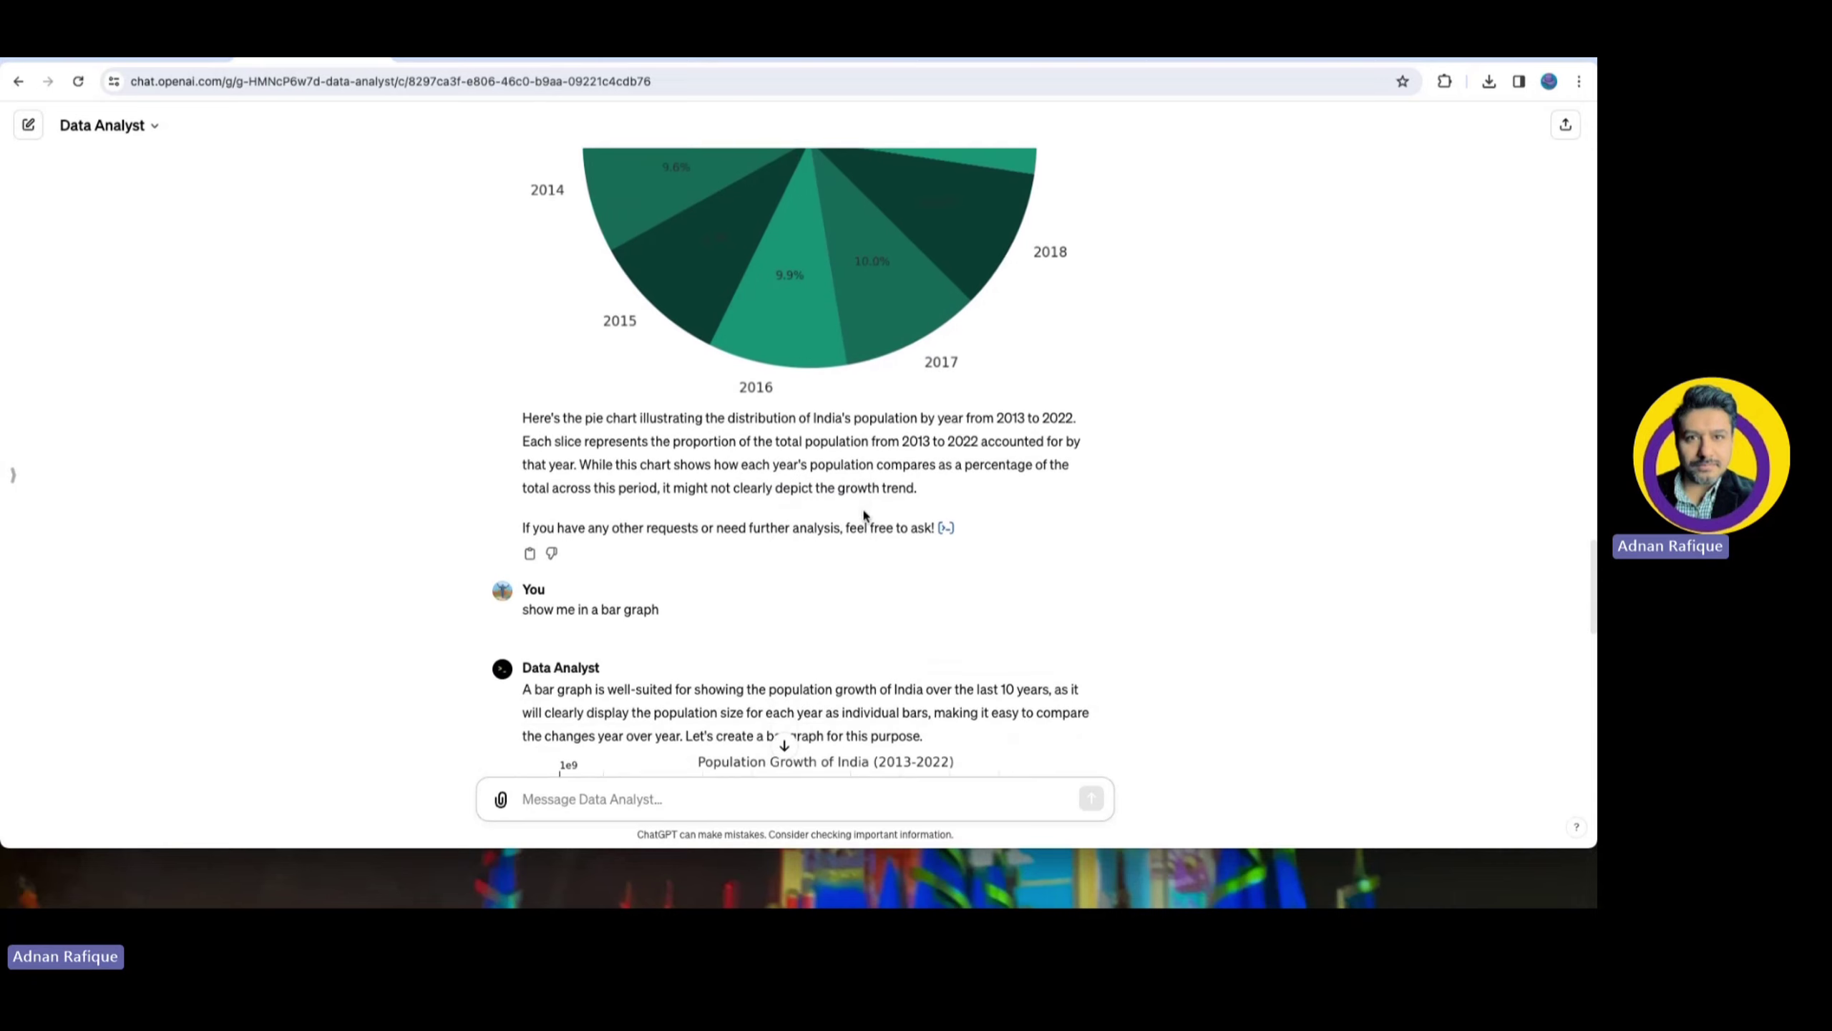